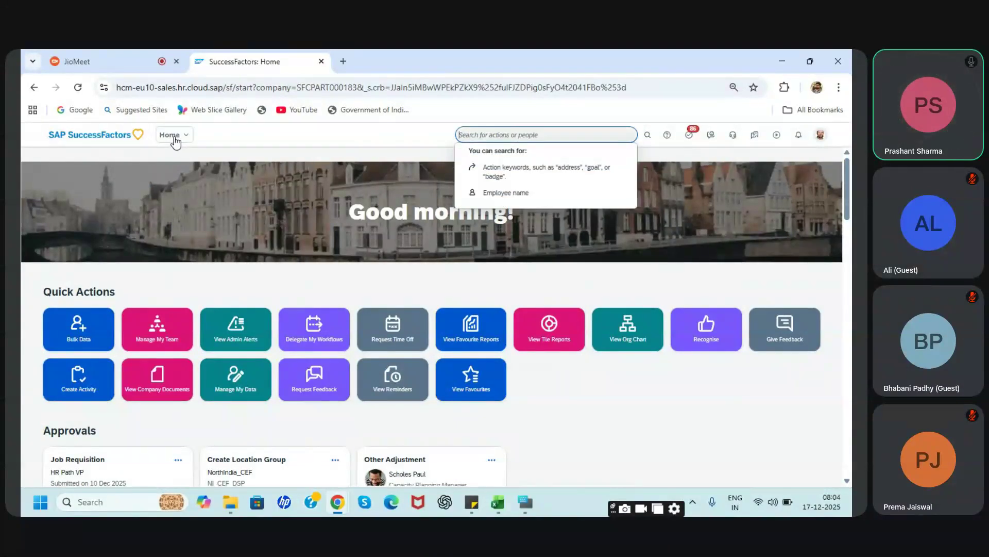
Find and open the View Org Chart page, and switch to the Company Structure Overview
{"action": "type", "text": "Vi"}
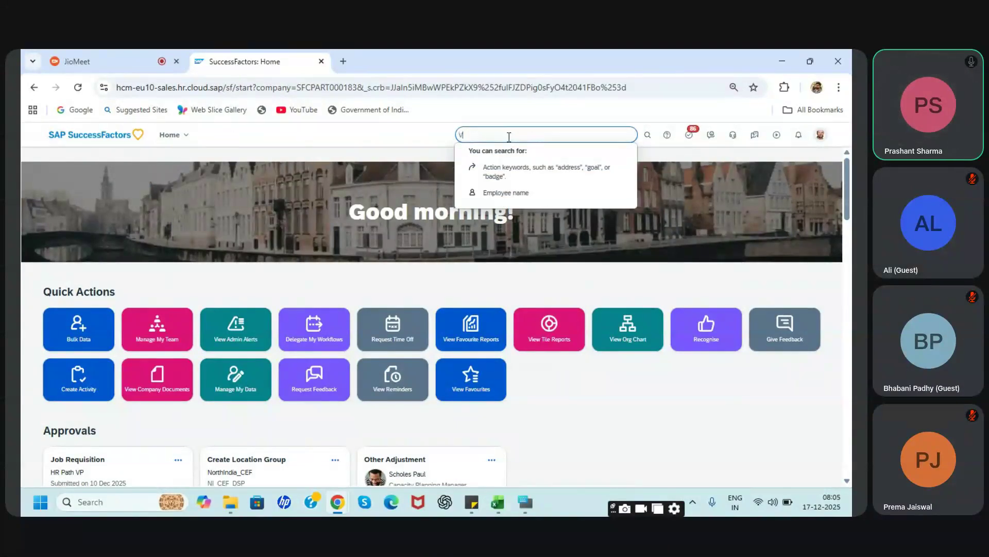
{"action": "type", "text": "ew org charty"}
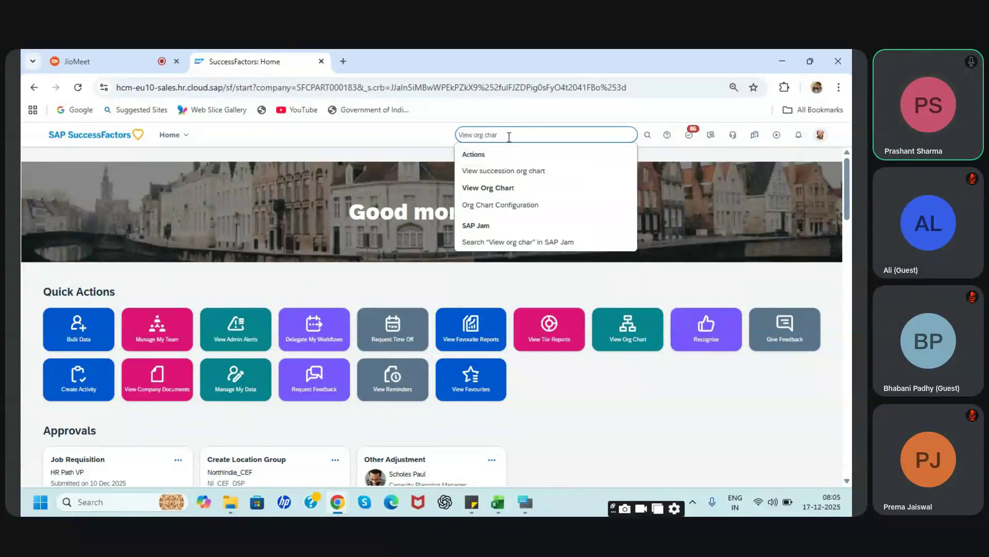
{"action": "left_click", "coordinate": [481, 184]}
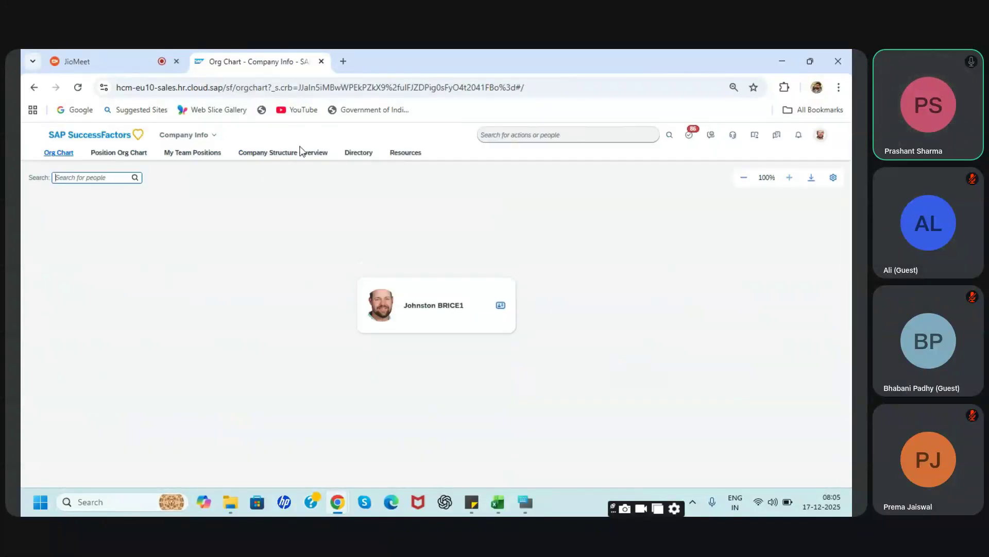
{"action": "left_click", "coordinate": [295, 154]}
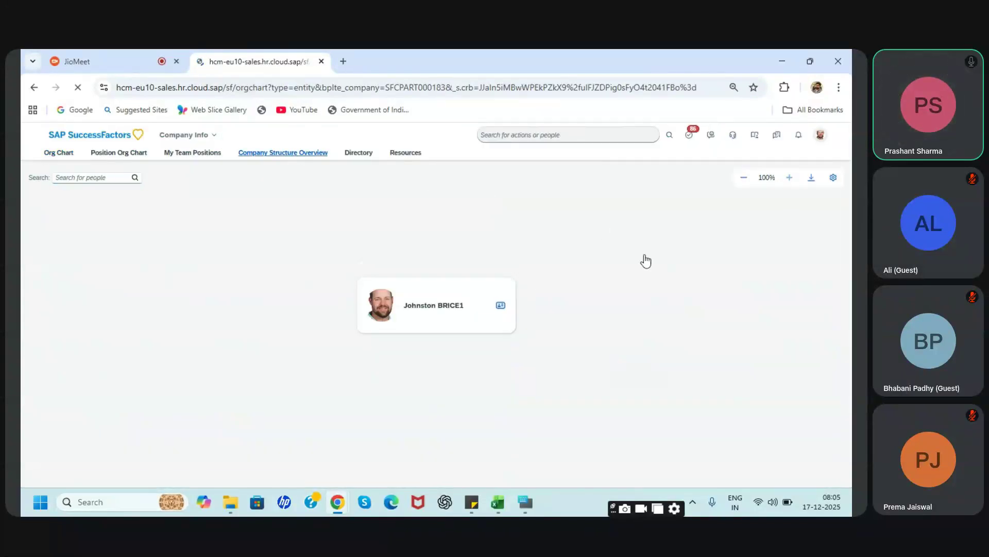
Review the Global Data Configuration form for adding a new company structure and close it without applying anything
{"action": "left_click", "coordinate": [834, 176]}
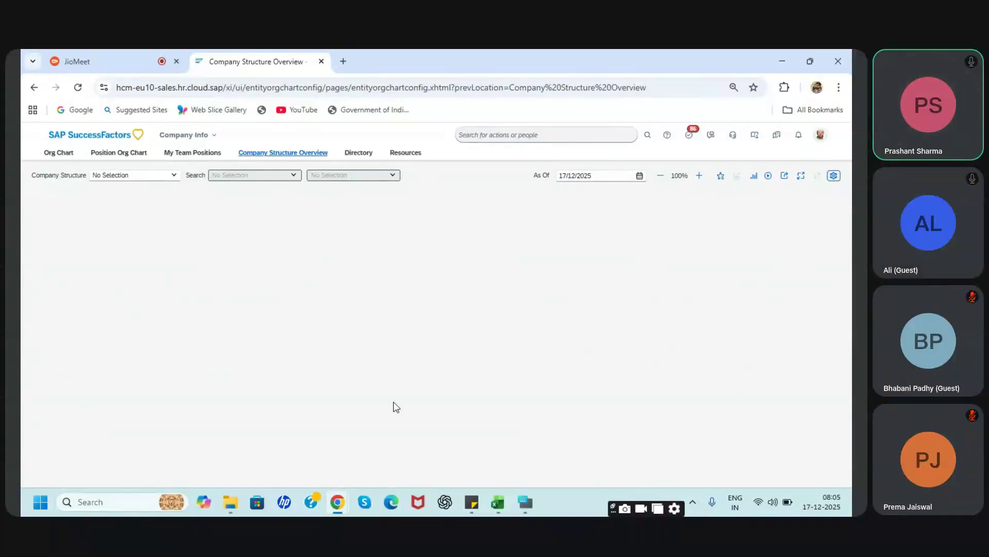
{"action": "left_click", "coordinate": [343, 222]}
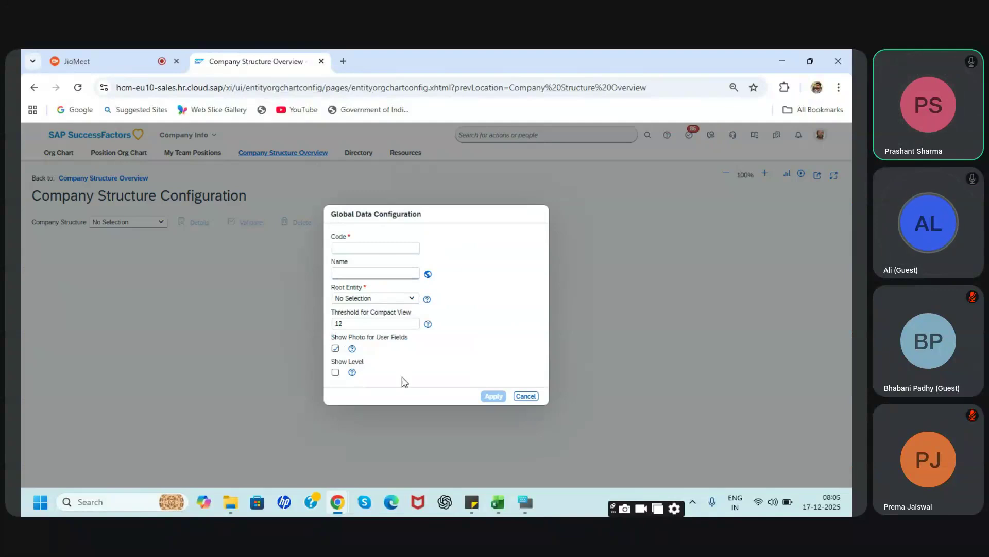
{"action": "left_click", "coordinate": [356, 248]}
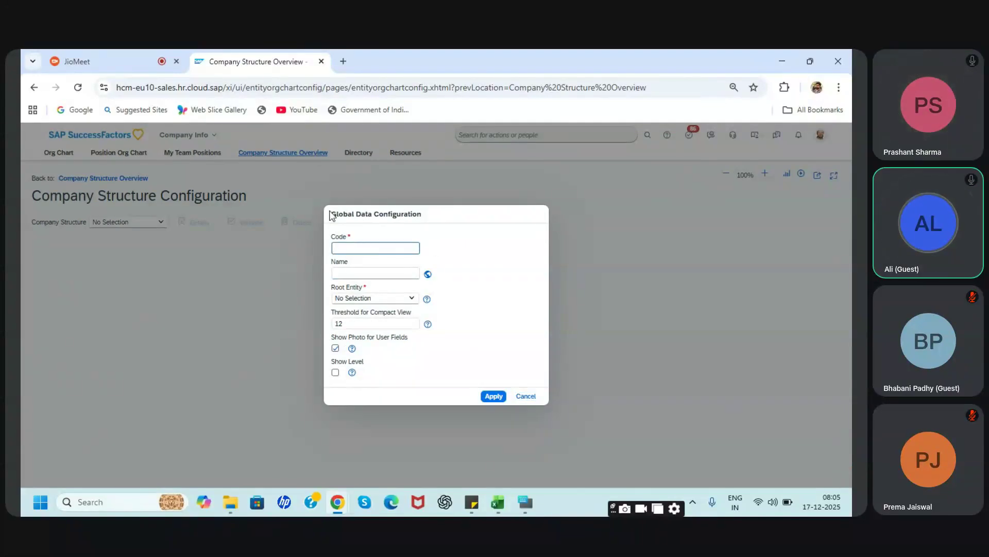
{"action": "left_click_drag", "start_coordinate": [332, 213], "coordinate": [422, 217]}
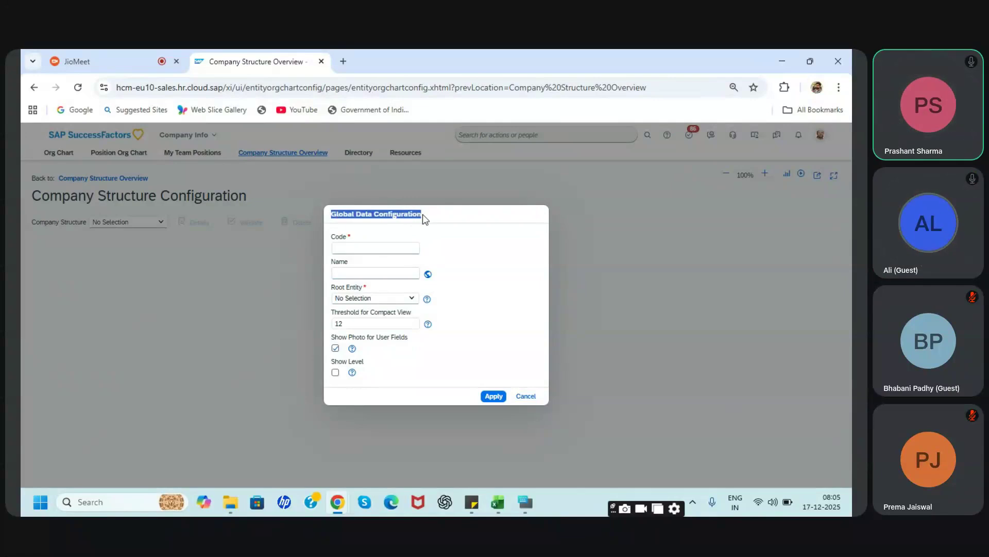
{"action": "left_click", "coordinate": [426, 219]}
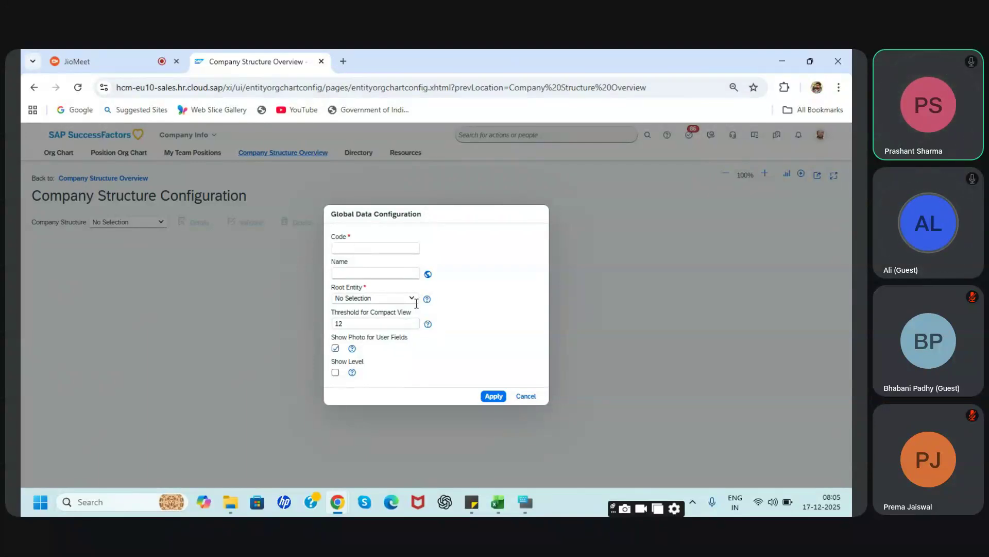
{"action": "left_click", "coordinate": [533, 397]}
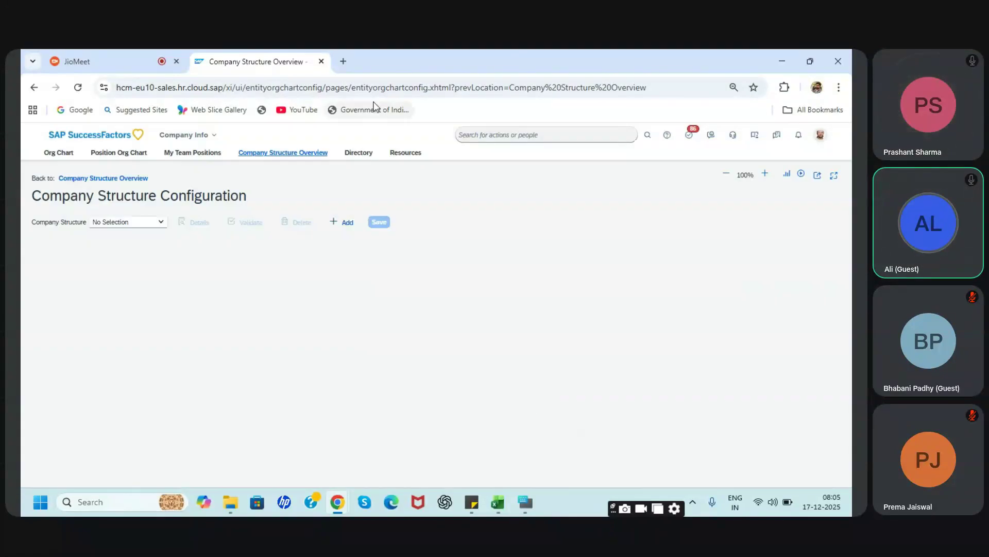
Search the actions for Manage Data and open that page
{"action": "left_click", "coordinate": [541, 135]}
{"action": "type", "text": "Manage data"}
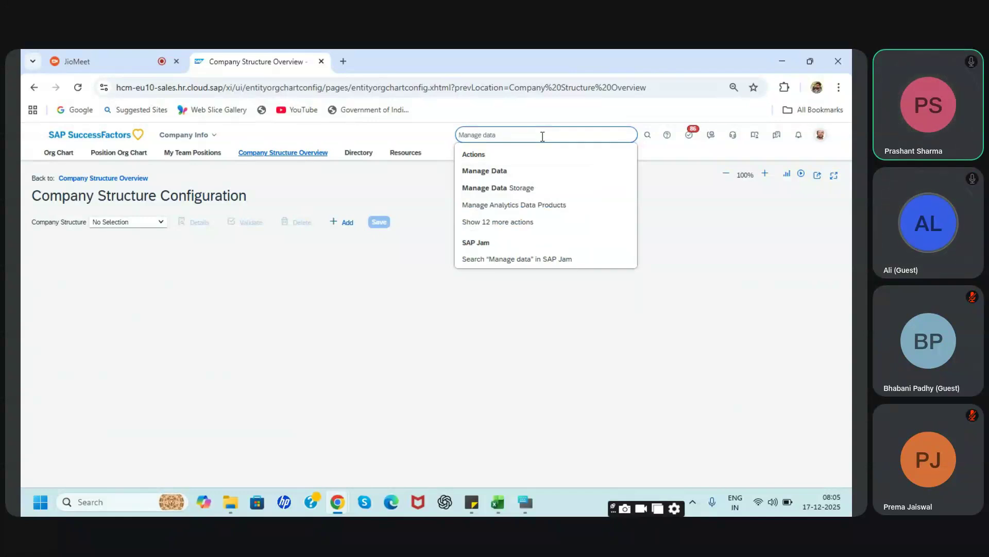
{"action": "left_click", "coordinate": [500, 173]}
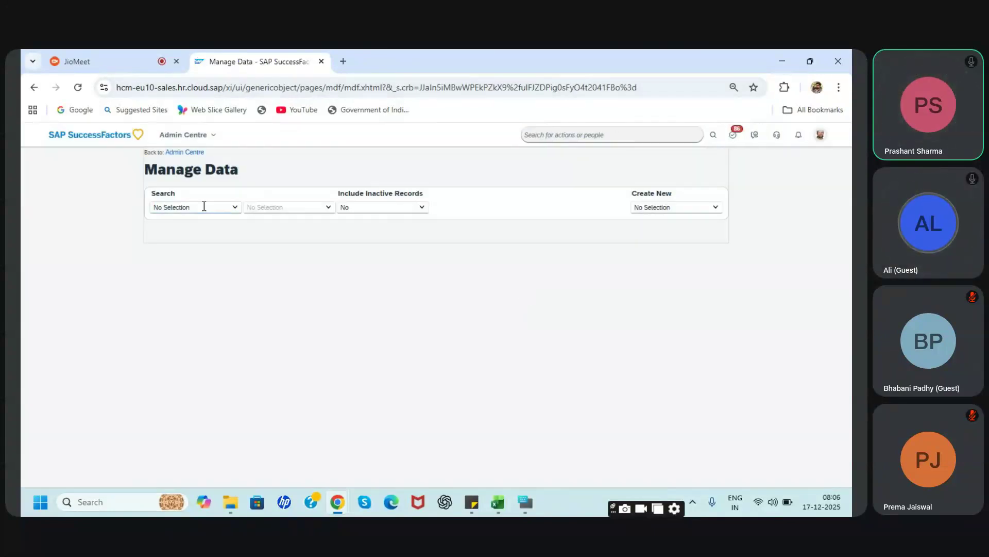
{"action": "left_click", "coordinate": [204, 206]}
{"action": "type", "text": "leg"}
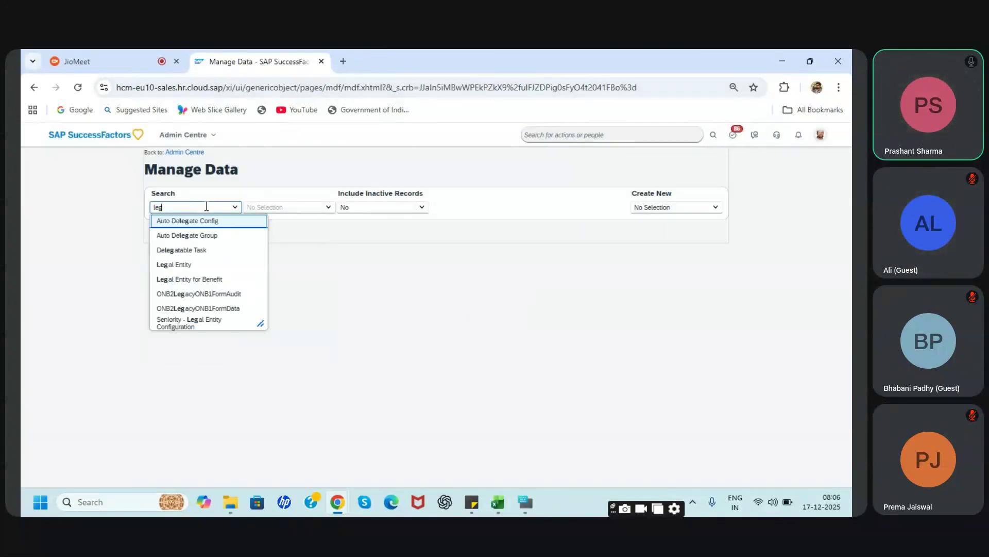
{"action": "type", "text": "a"}
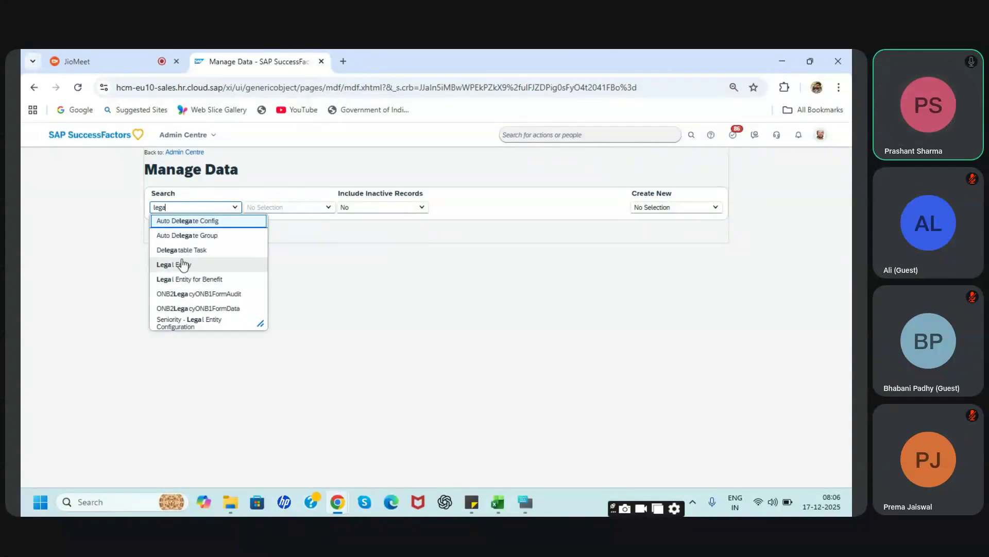
Bring up a blank form for creating a new Legal Entity record to view its fields
{"action": "left_click", "coordinate": [662, 206]}
{"action": "type", "text": "legal"}
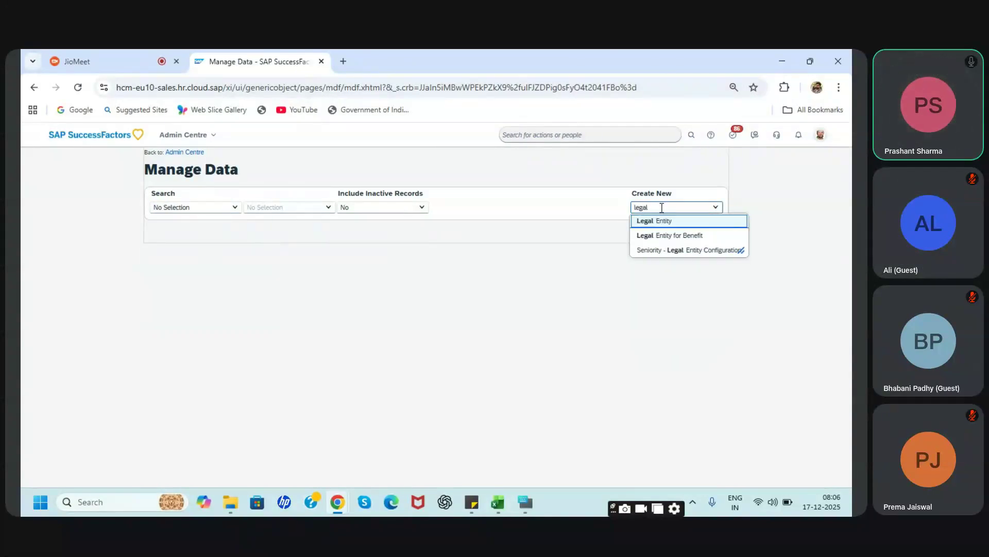
{"action": "left_click", "coordinate": [654, 222]}
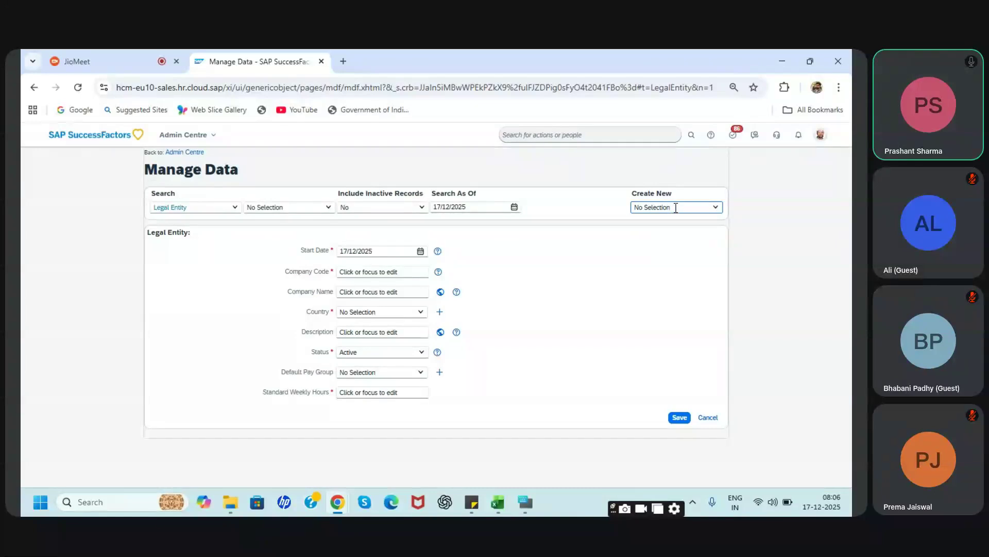
Bring up a blank form for creating a new Business Unit record
{"action": "type", "text": "us"}
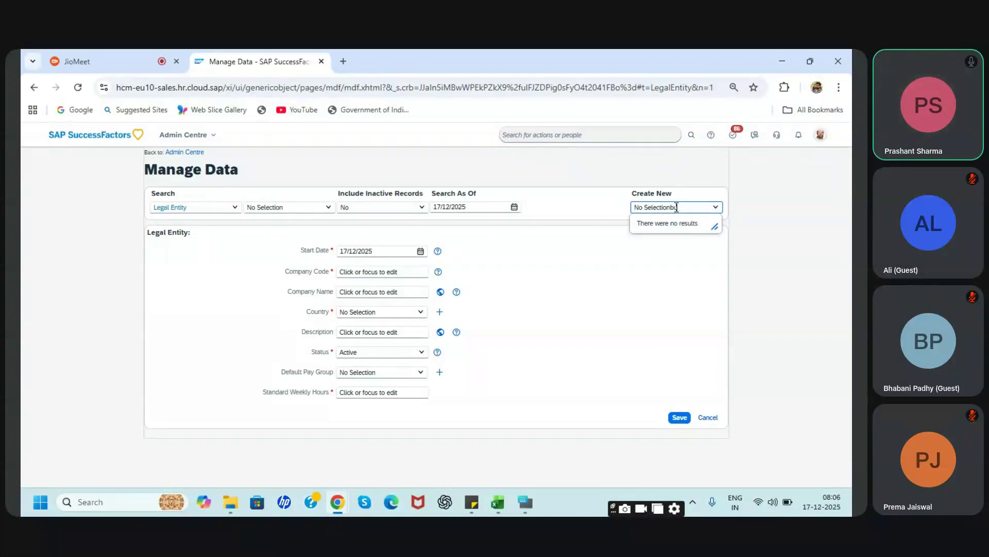
{"action": "key", "text": "BackSpace"}
{"action": "key", "text": "BackSpace"}
{"action": "key", "text": "BackSpace"}
{"action": "key", "text": "BackSpace"}
{"action": "key", "text": "BackSpace"}
{"action": "key", "text": "BackSpace"}
{"action": "key", "text": "BackSpace"}
{"action": "key", "text": "BackSpace"}
{"action": "key", "text": "BackSpace"}
{"action": "key", "text": "BackSpace"}
{"action": "key", "text": "BackSpace"}
{"action": "type", "text": "bus"}
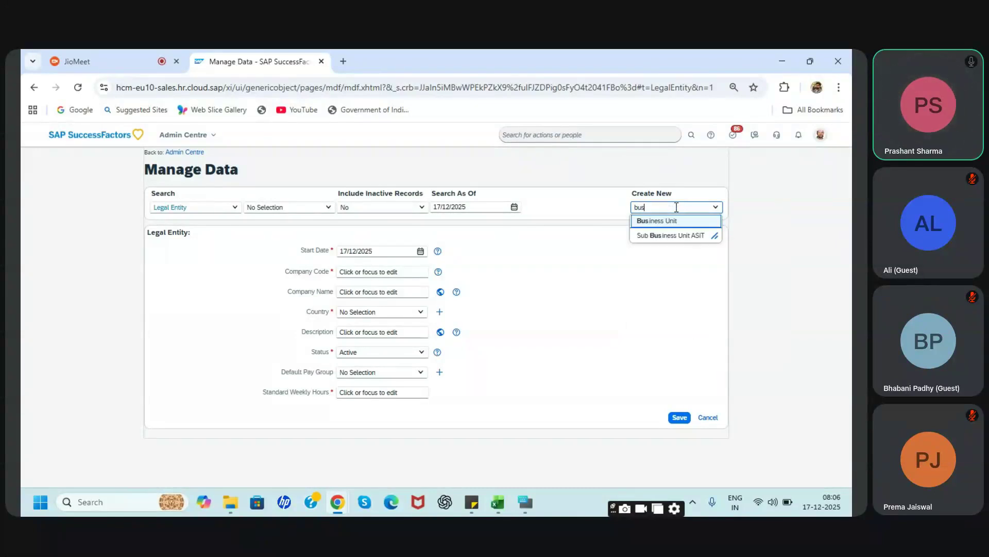
{"action": "left_click", "coordinate": [667, 219]}
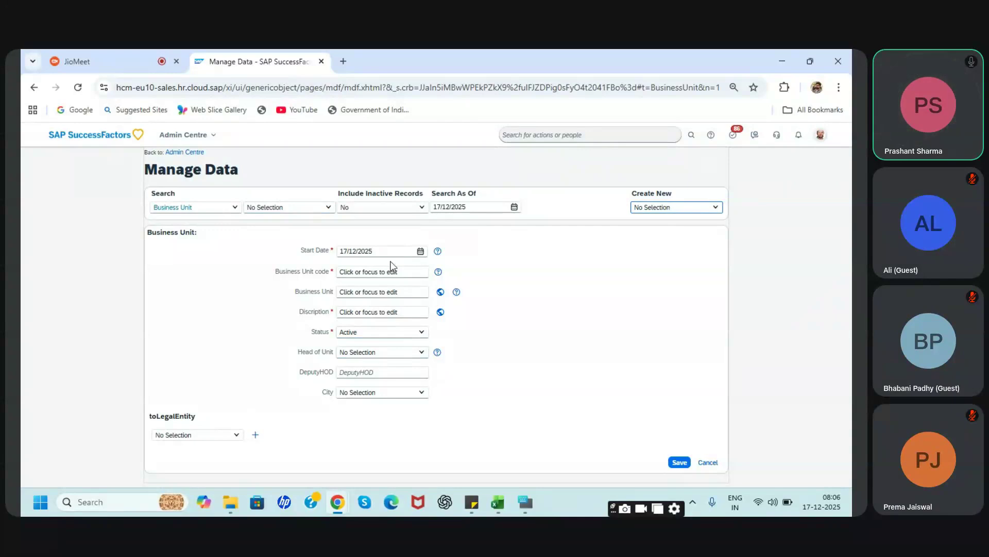
{"action": "left_click_drag", "start_coordinate": [380, 249], "coordinate": [344, 247]}
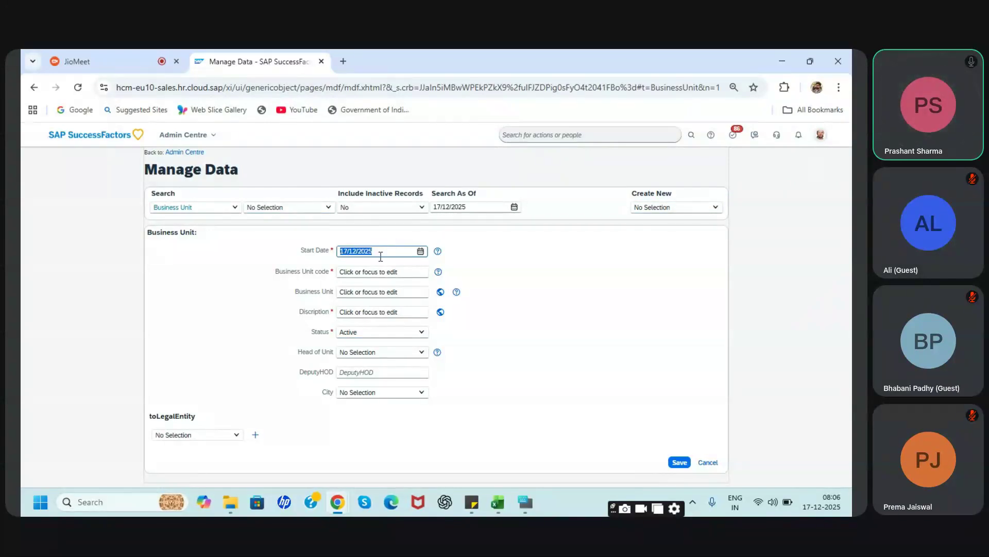
{"action": "left_click", "coordinate": [350, 271]}
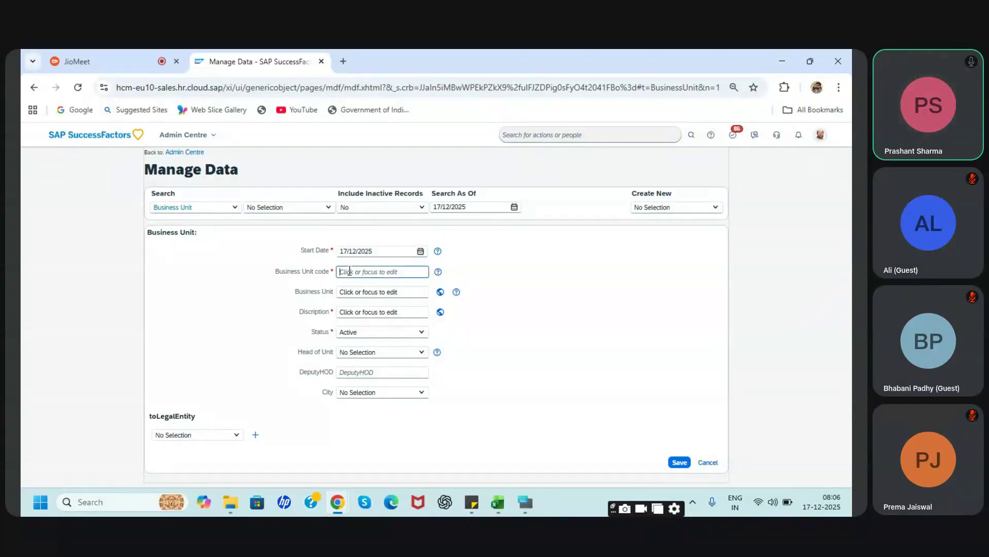
{"action": "key", "text": "BackSpace"}
{"action": "key", "text": "BackSpace"}
{"action": "key", "text": "BackSpace"}
{"action": "key", "text": "BackSpace"}
{"action": "key", "text": "BackSpace"}
{"action": "key", "text": "BackSpace"}
{"action": "key", "text": "BackSpace"}
{"action": "key", "text": "BackSpace"}
{"action": "left_click", "coordinate": [518, 258]}
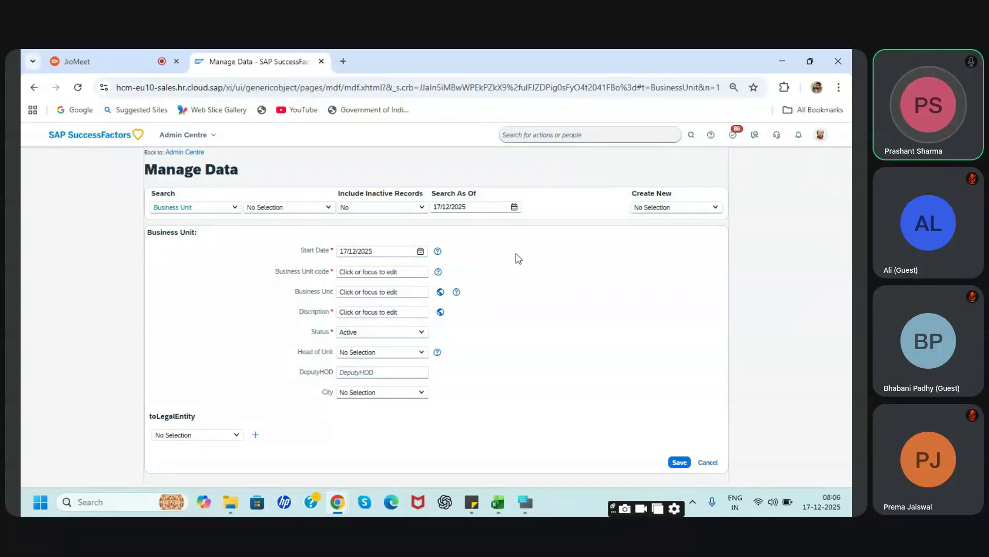
Duplicate the Manage Data browser tab and switch to the copy
{"action": "right_click", "coordinate": [278, 62]}
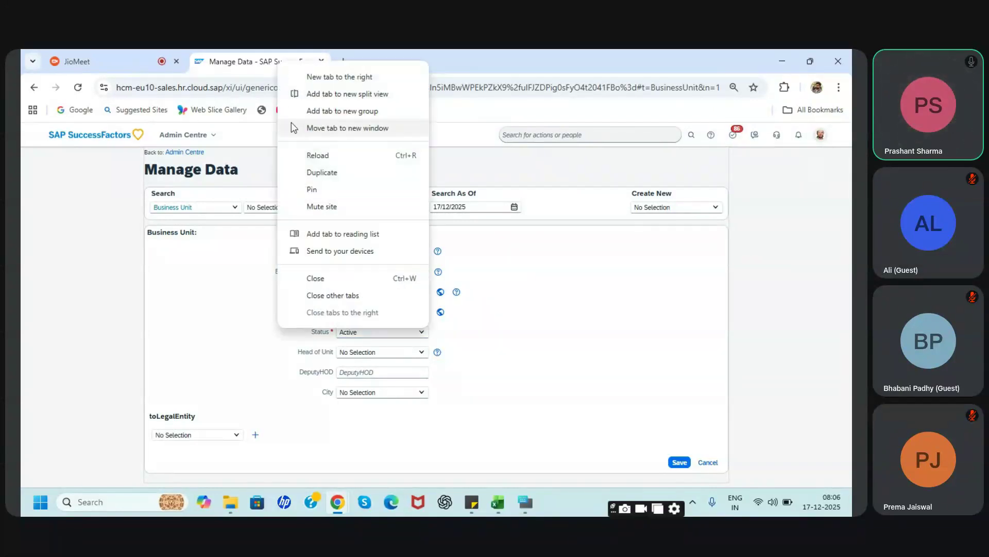
{"action": "left_click", "coordinate": [316, 173]}
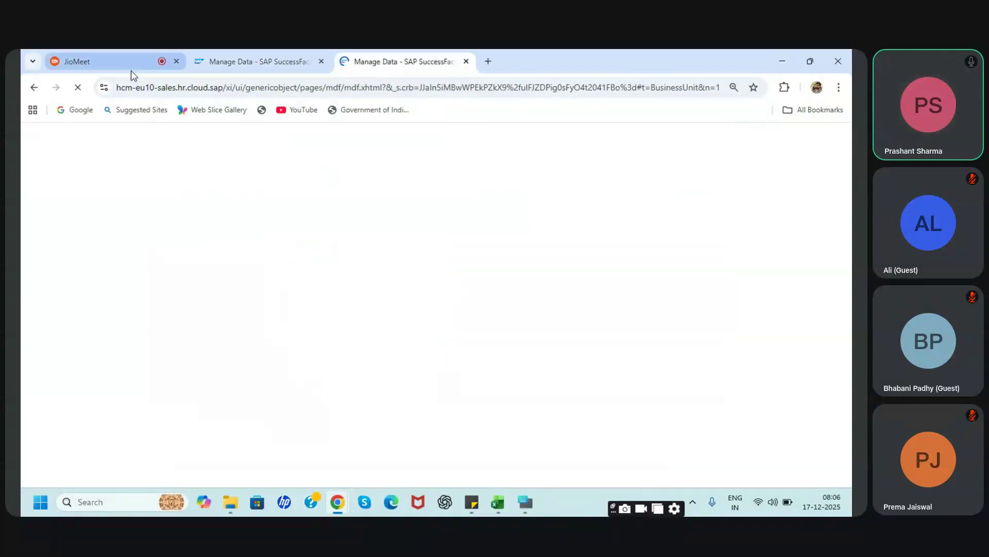
{"action": "left_click", "coordinate": [130, 69]}
{"action": "left_click", "coordinate": [356, 51]}
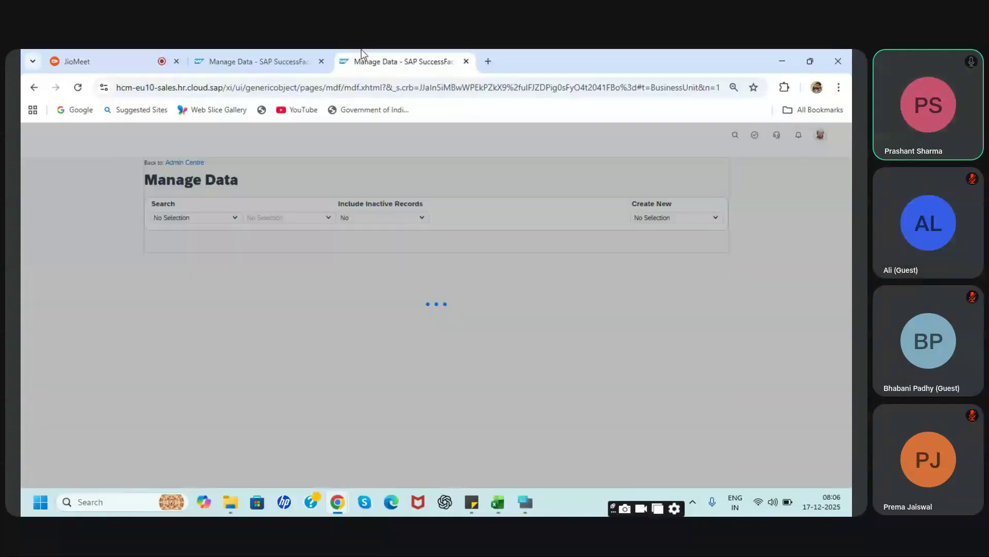
{"action": "left_click", "coordinate": [131, 54]}
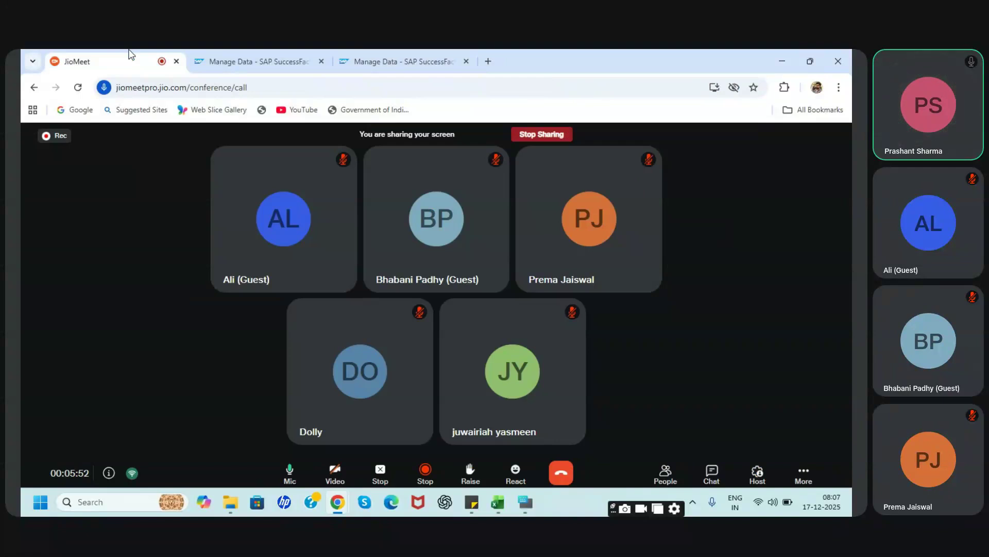
{"action": "left_click", "coordinate": [406, 58]}
Search the actions for "Configure object" and open the Configure Object Definitions page
{"action": "left_click", "coordinate": [573, 135]}
{"action": "type", "text": "Configure obejct"}
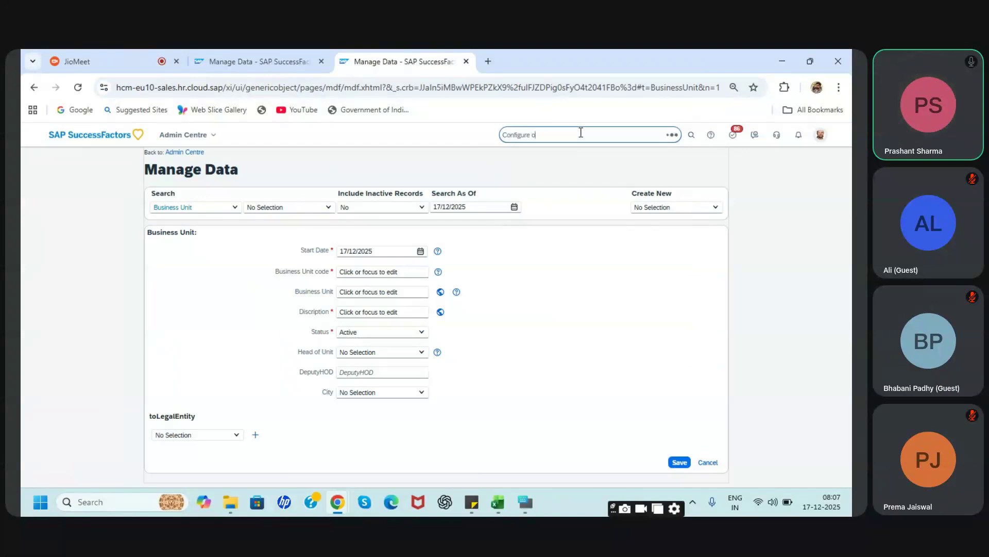
{"action": "key", "text": "BackSpace"}
{"action": "key", "text": "BackSpace"}
{"action": "key", "text": "BackSpace"}
{"action": "type", "text": "ject"}
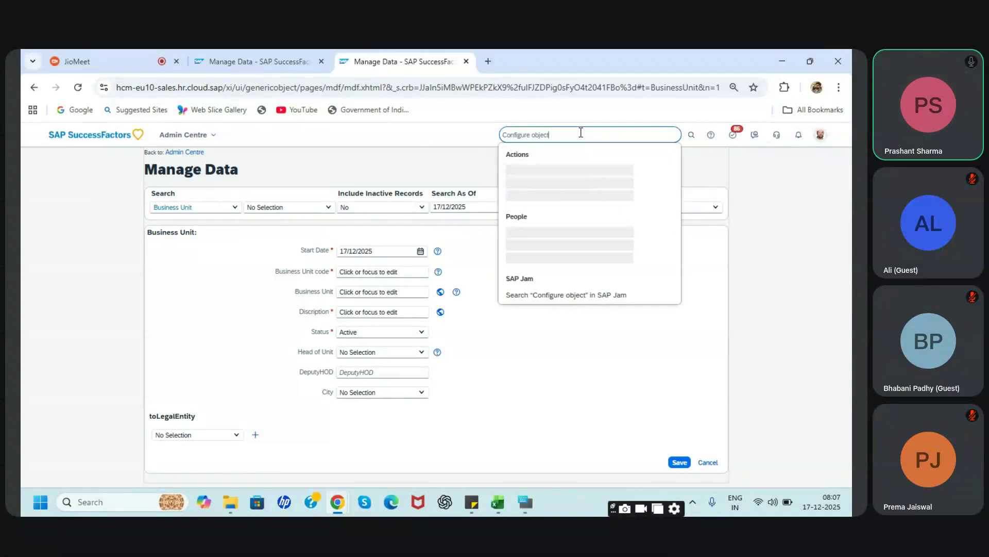
{"action": "left_click", "coordinate": [552, 172]}
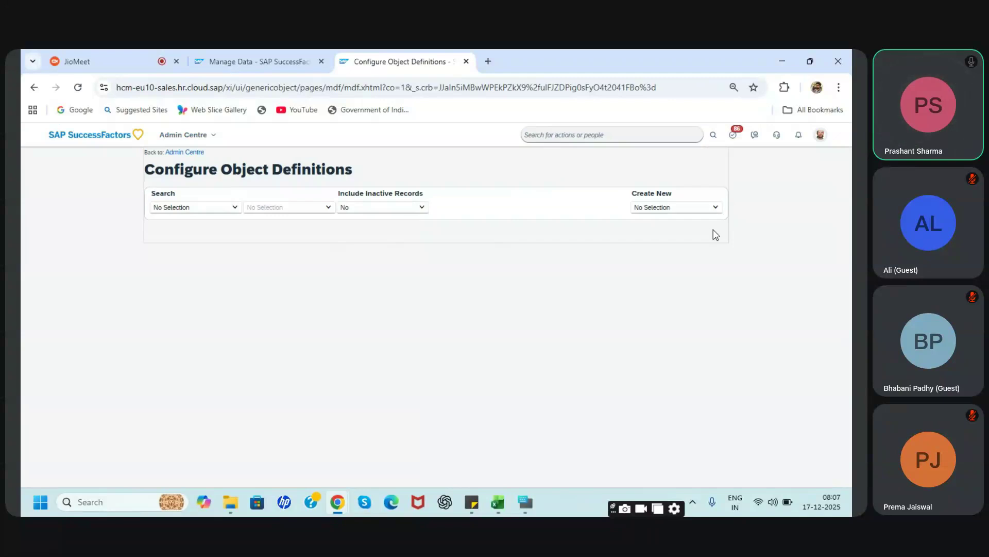
{"action": "left_click", "coordinate": [671, 208]}
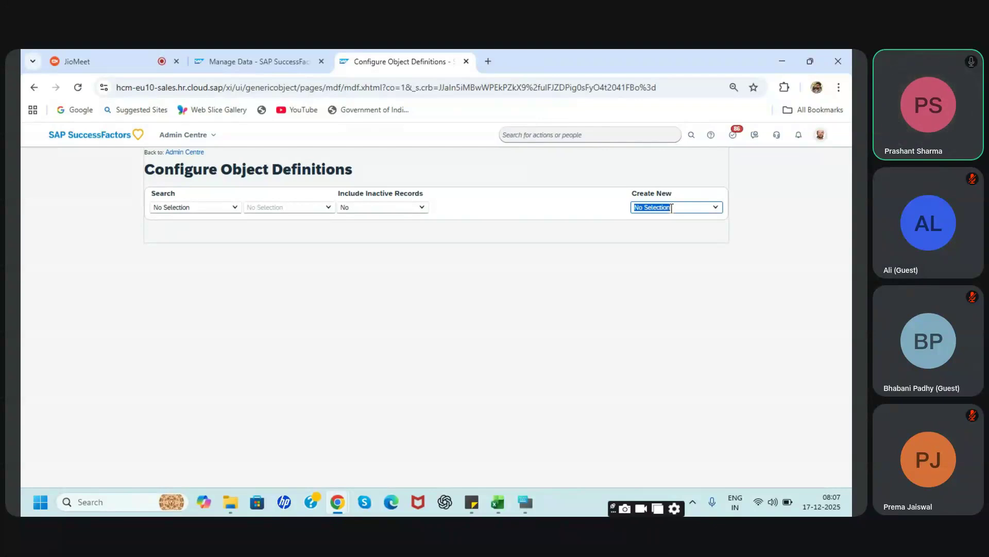
{"action": "left_click", "coordinate": [235, 207]}
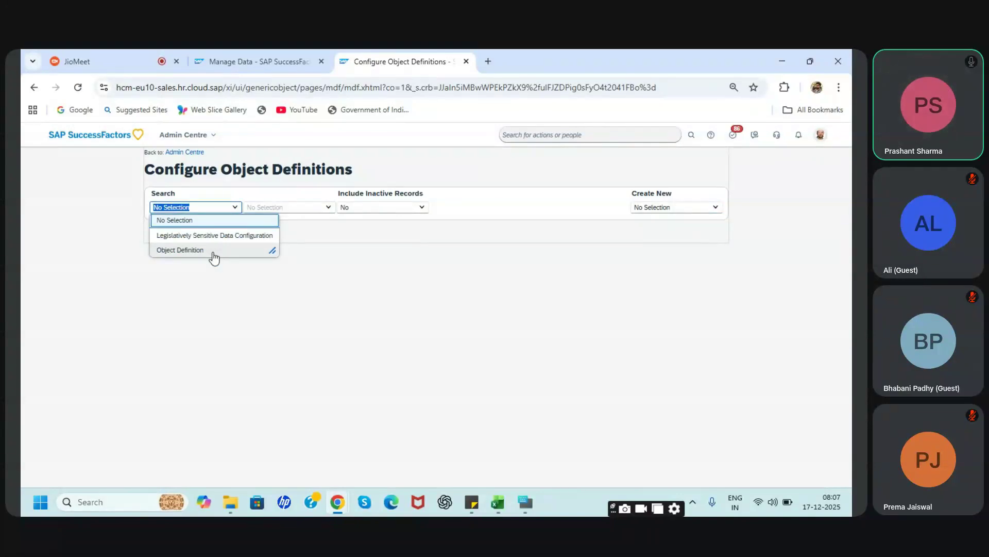
{"action": "left_click", "coordinate": [324, 311]}
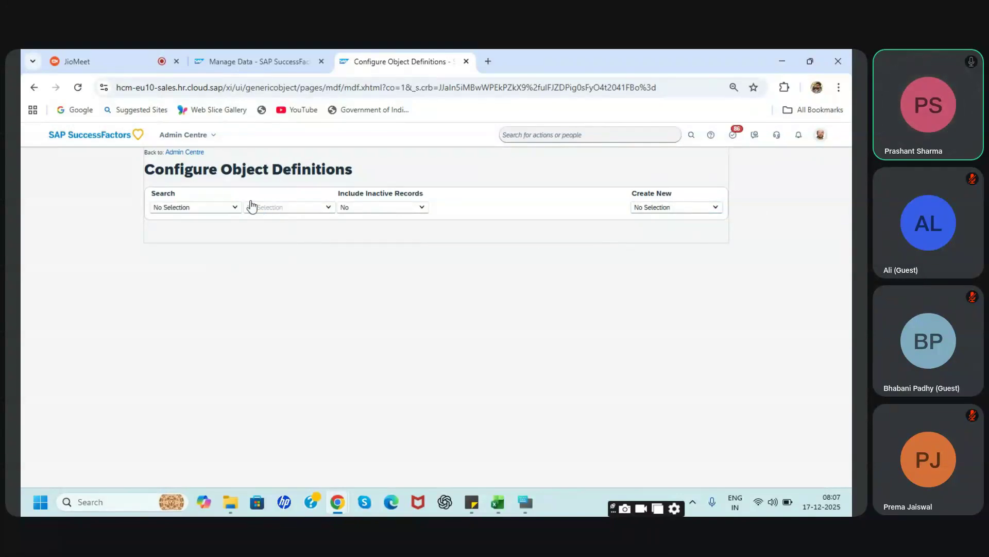
Look up the Department object definition and open it for correction
{"action": "left_click", "coordinate": [235, 208]}
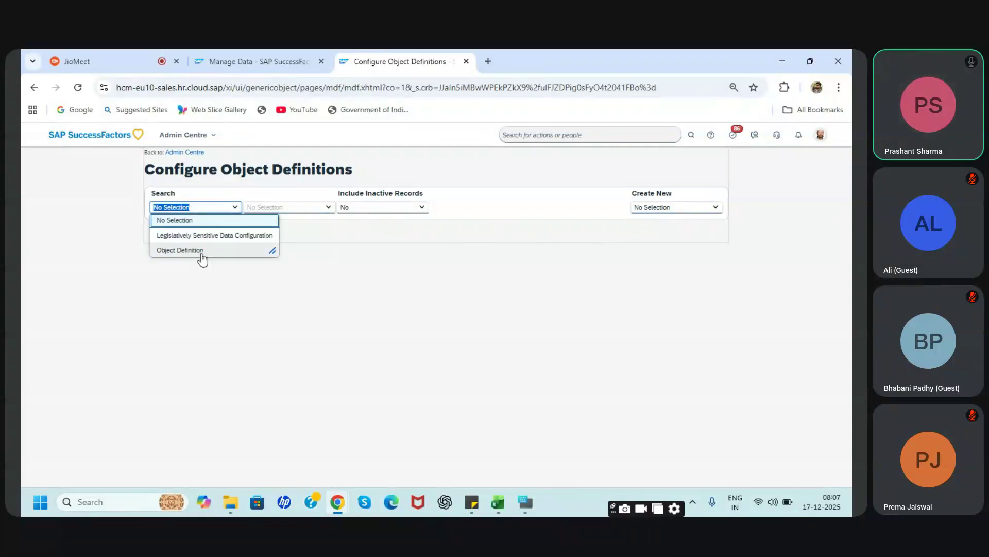
{"action": "left_click", "coordinate": [201, 250]}
{"action": "left_click", "coordinate": [317, 208]}
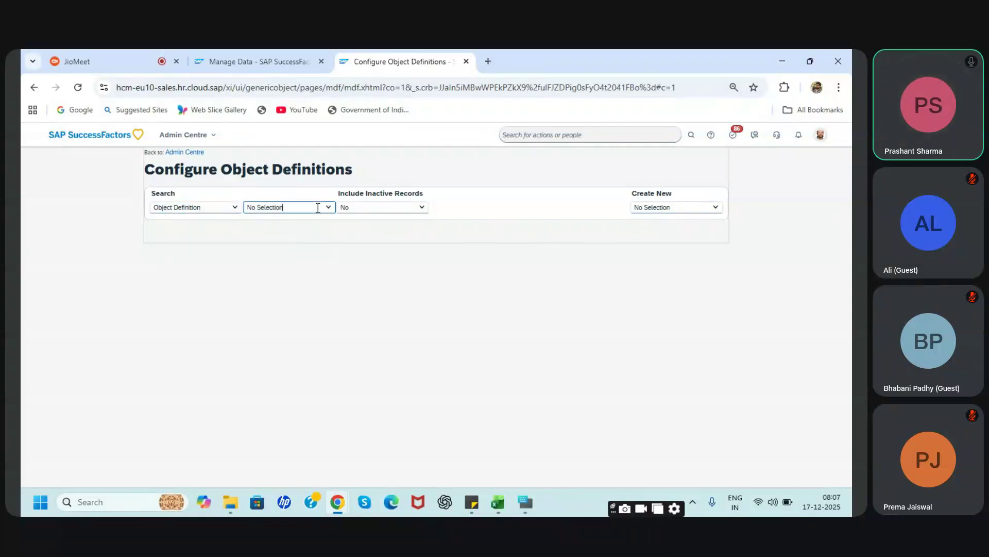
{"action": "type", "text": "Depart"}
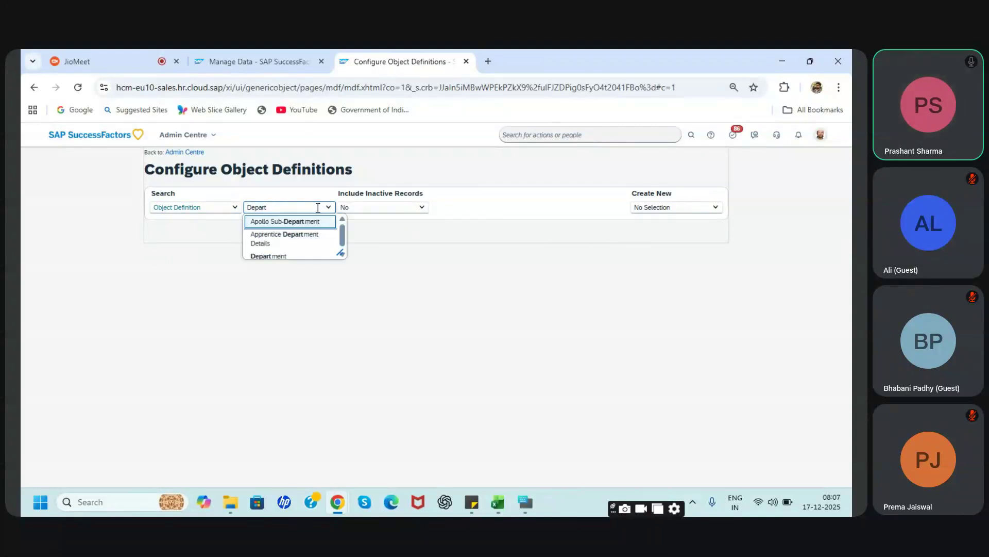
{"action": "left_click", "coordinate": [282, 253]}
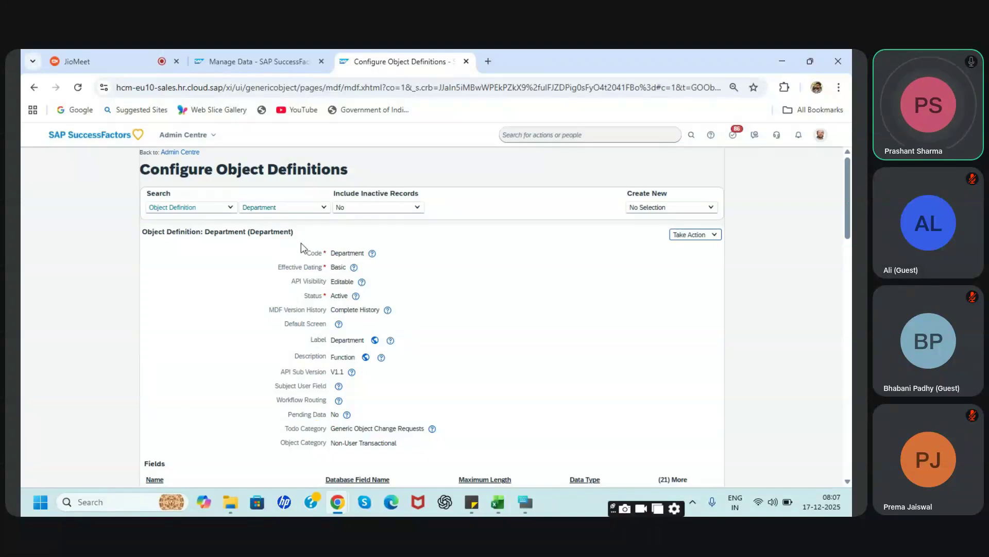
{"action": "left_click", "coordinate": [709, 236]}
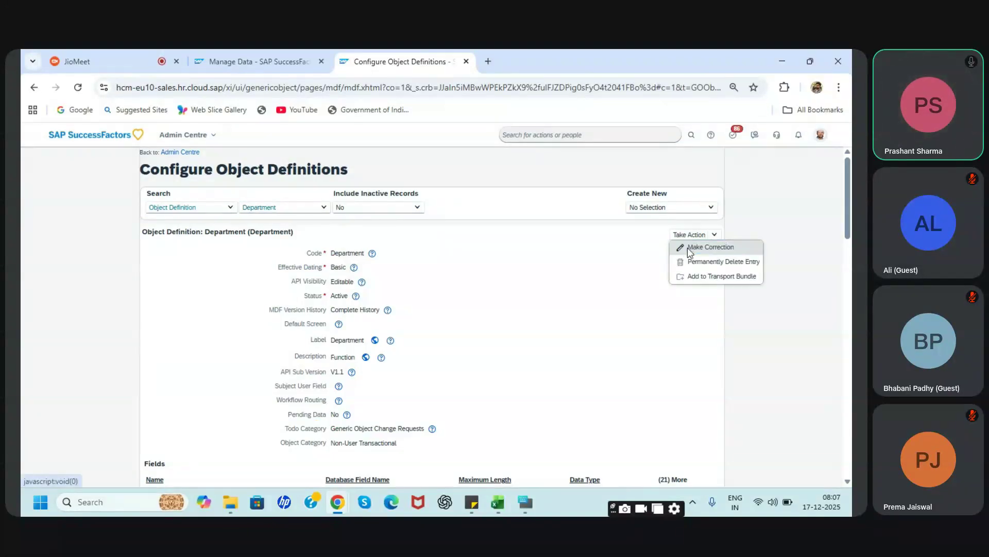
{"action": "left_click", "coordinate": [689, 248]}
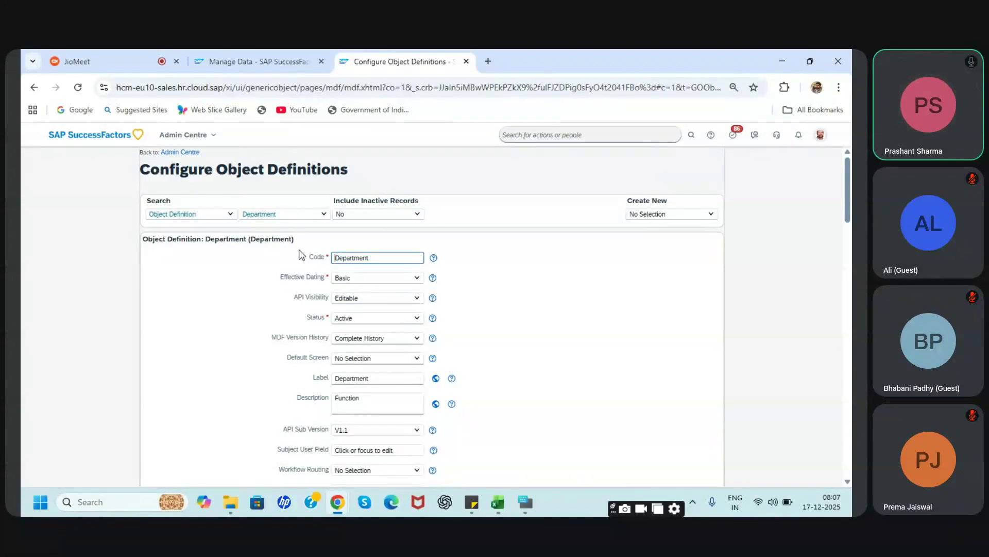
Examine the Department definition's label and other general settings down to its list of fields
{"action": "scroll", "coordinate": [467, 297], "scroll_direction": "down", "scroll_amount": 1}
{"action": "scroll", "coordinate": [465, 299], "scroll_direction": "down", "scroll_amount": 1}
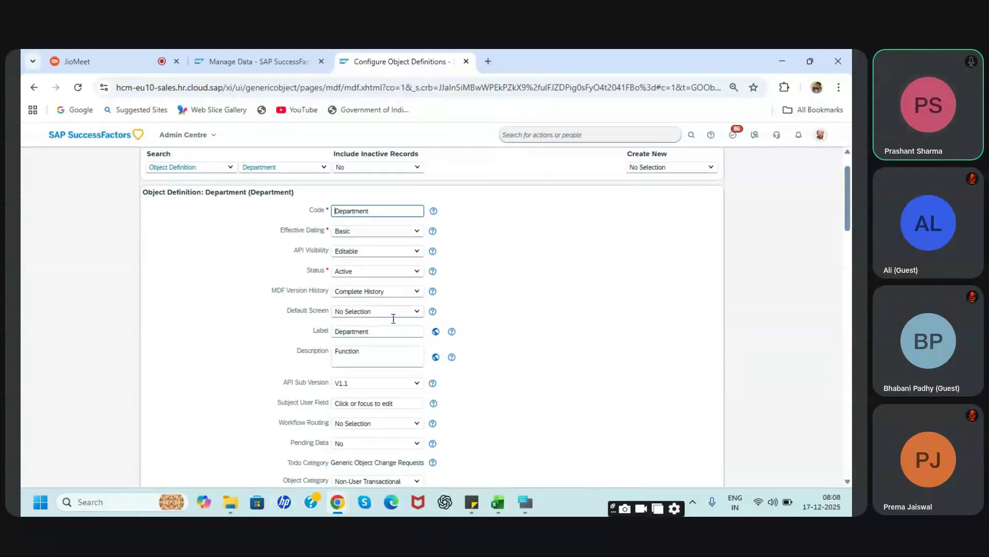
{"action": "left_click_drag", "start_coordinate": [376, 335], "coordinate": [318, 338]}
{"action": "left_click", "coordinate": [471, 340]}
{"action": "scroll", "coordinate": [257, 157], "scroll_direction": "up", "scroll_amount": 2}
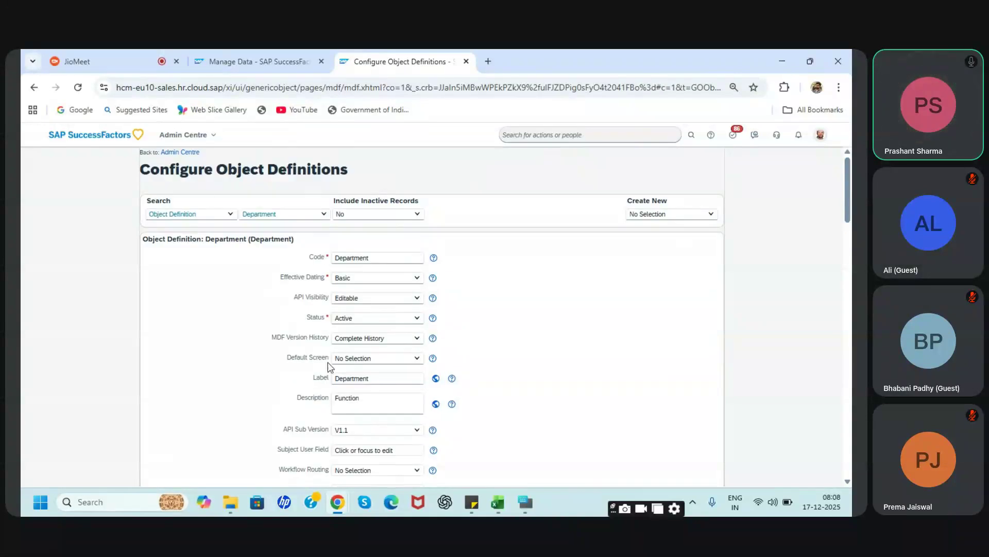
{"action": "scroll", "coordinate": [330, 367], "scroll_direction": "down", "scroll_amount": 2}
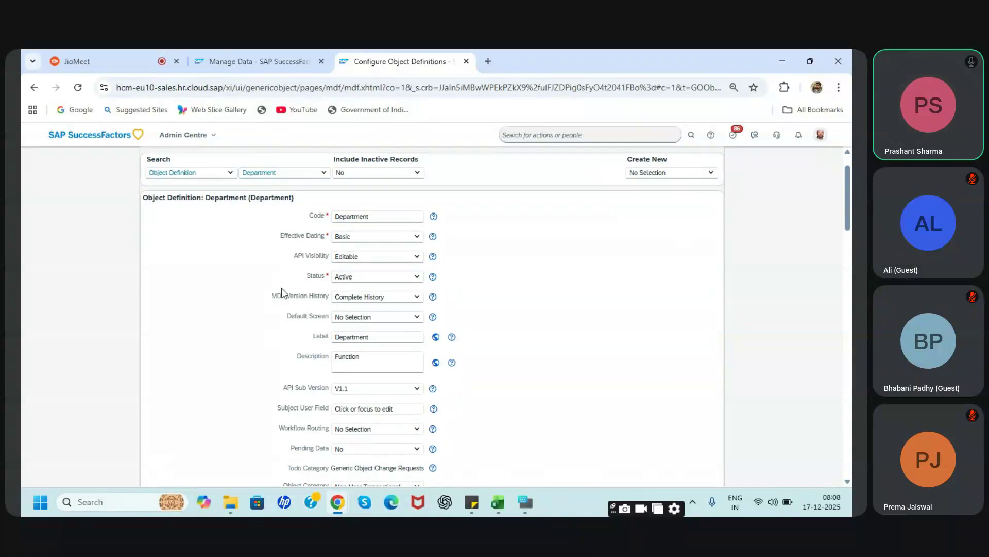
{"action": "left_click_drag", "start_coordinate": [415, 336], "coordinate": [313, 342]}
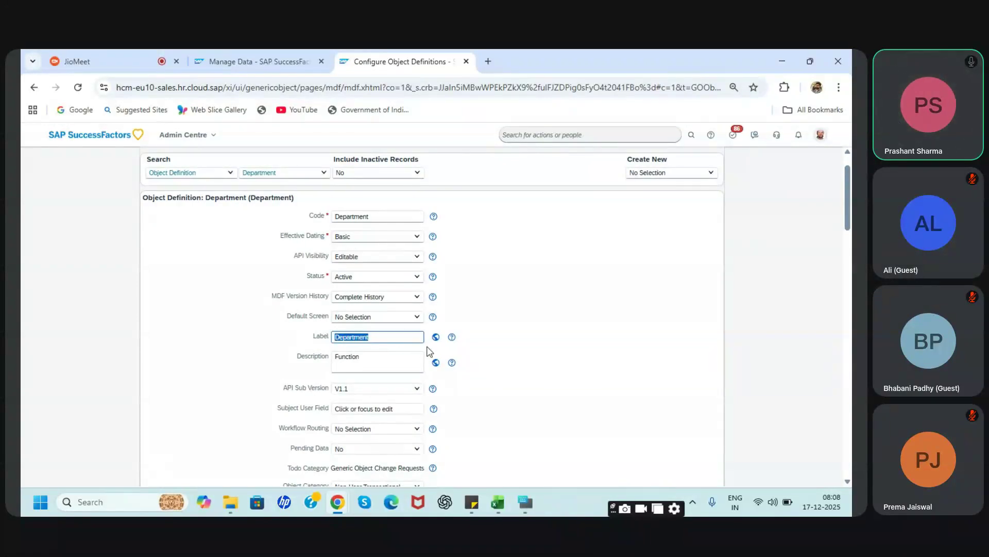
{"action": "left_click", "coordinate": [517, 356]}
{"action": "scroll", "coordinate": [518, 357], "scroll_direction": "down", "scroll_amount": 3}
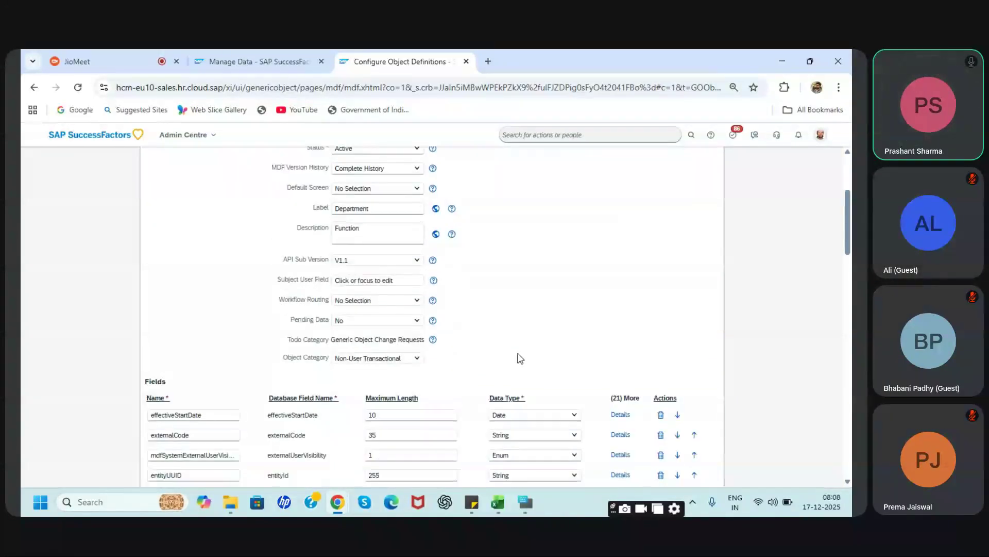
{"action": "scroll", "coordinate": [518, 358], "scroll_direction": "down", "scroll_amount": 4}
Bring up a blank form for creating a new Department record in Manage Data
{"action": "left_click", "coordinate": [302, 63]}
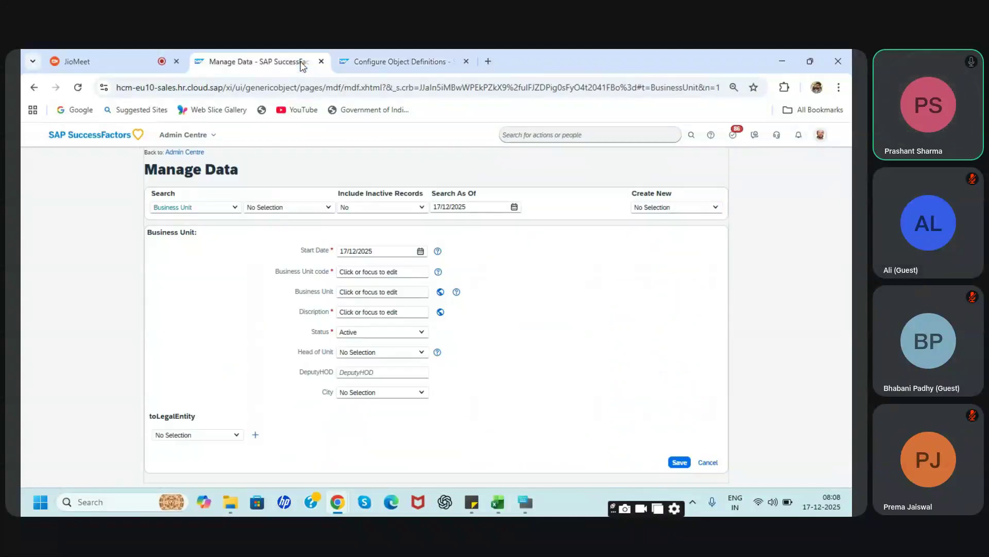
{"action": "left_click", "coordinate": [675, 207]}
{"action": "type", "text": "Depart"}
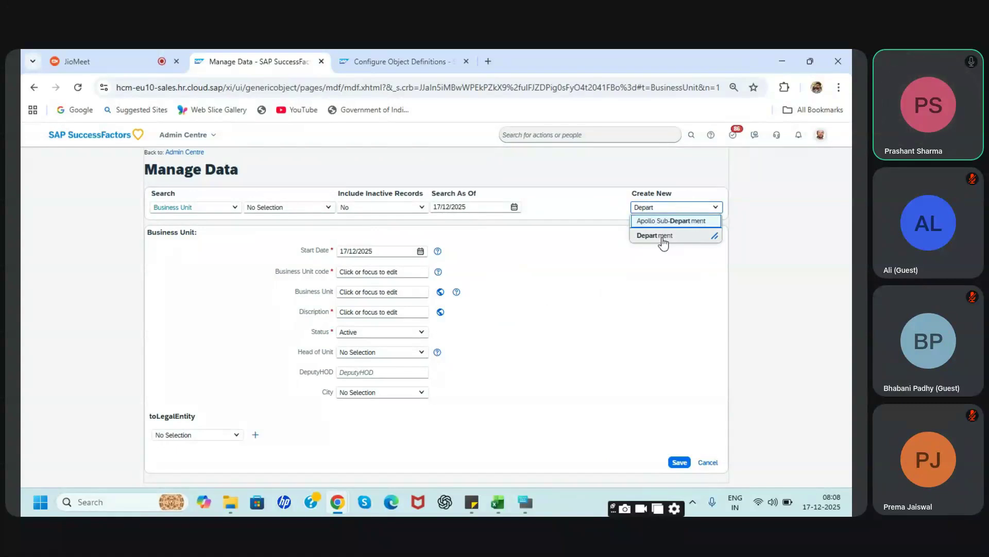
{"action": "left_click", "coordinate": [663, 236]}
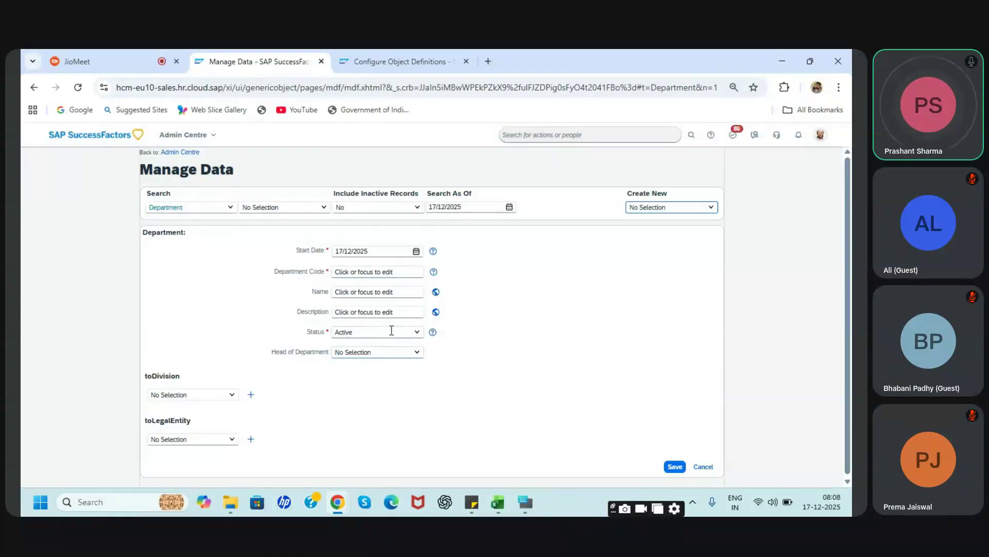
Examine the Start Date, Head of Department and toDivision fields on the new Department form
{"action": "left_click", "coordinate": [385, 253]}
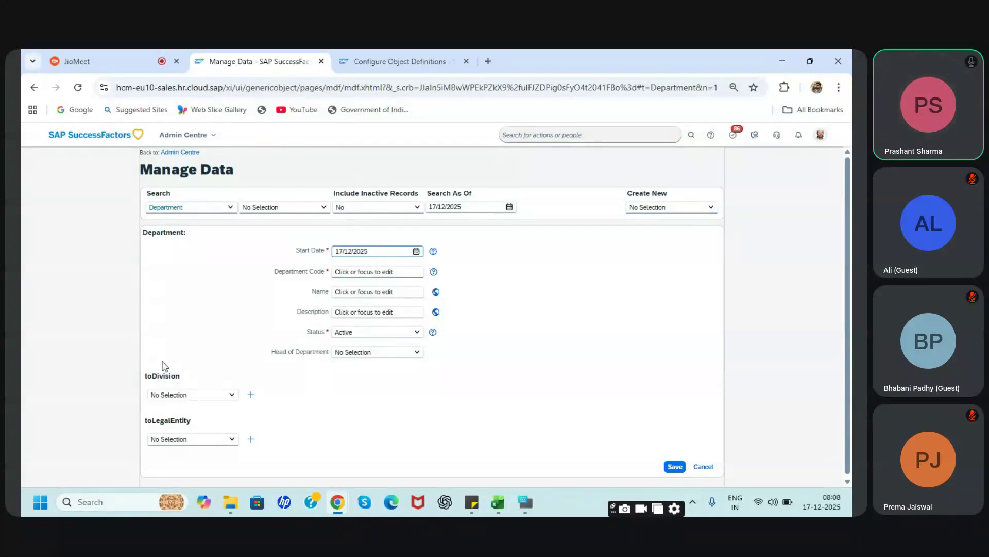
{"action": "left_click_drag", "start_coordinate": [149, 361], "coordinate": [200, 384]}
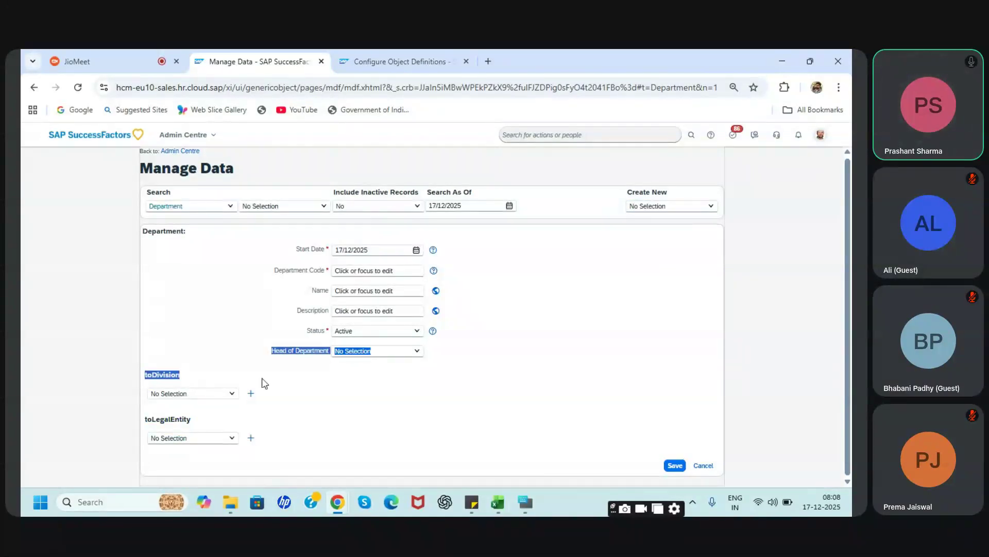
{"action": "left_click", "coordinate": [307, 388]}
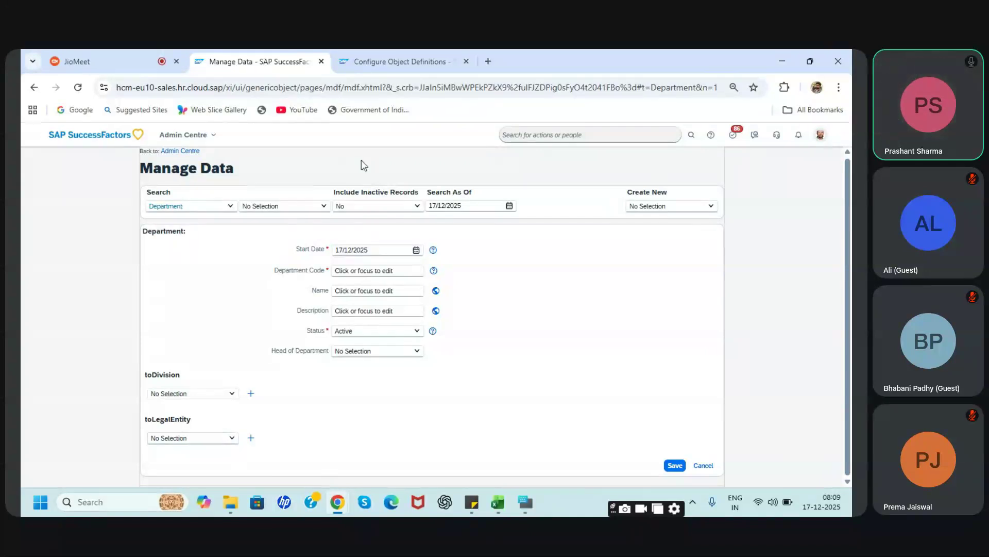
{"action": "left_click", "coordinate": [393, 63]}
{"action": "left_click", "coordinate": [295, 52]}
{"action": "left_click_drag", "start_coordinate": [293, 249], "coordinate": [378, 254]}
Compare the effectiveStartDate field's name, maximum length and data type in the Department definition with Start Date on the record form
{"action": "left_click", "coordinate": [395, 61]}
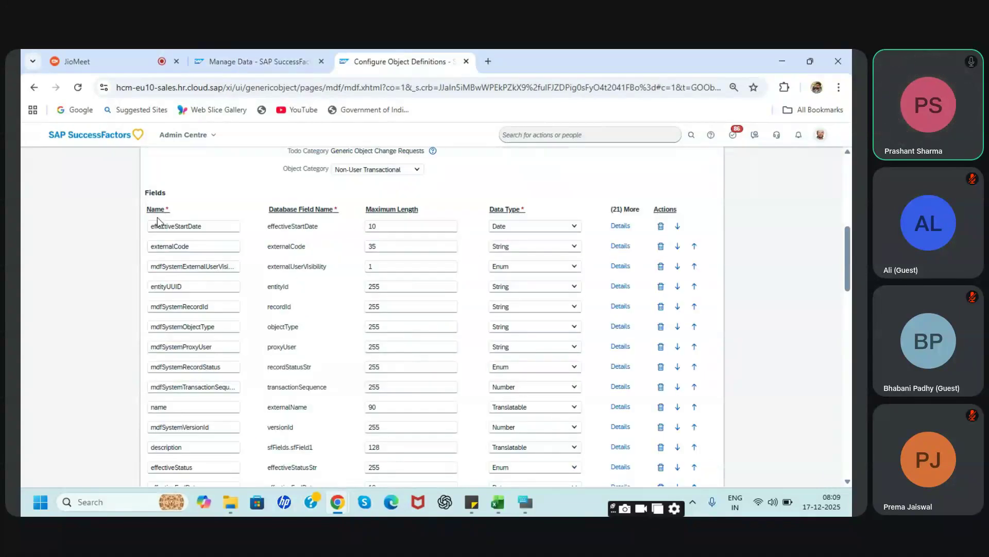
{"action": "scroll", "coordinate": [468, 185], "scroll_direction": "up", "scroll_amount": 8}
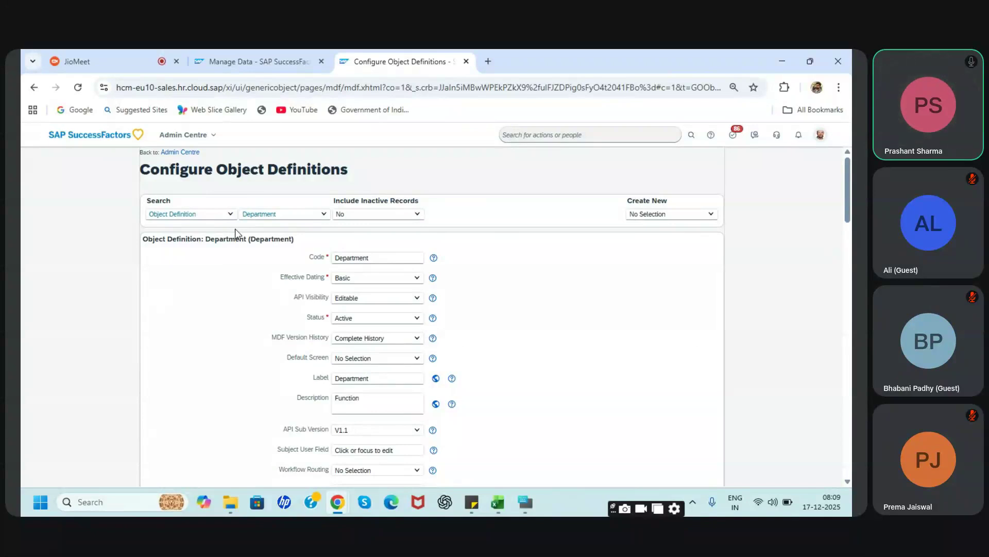
{"action": "scroll", "coordinate": [315, 271], "scroll_direction": "down", "scroll_amount": 5}
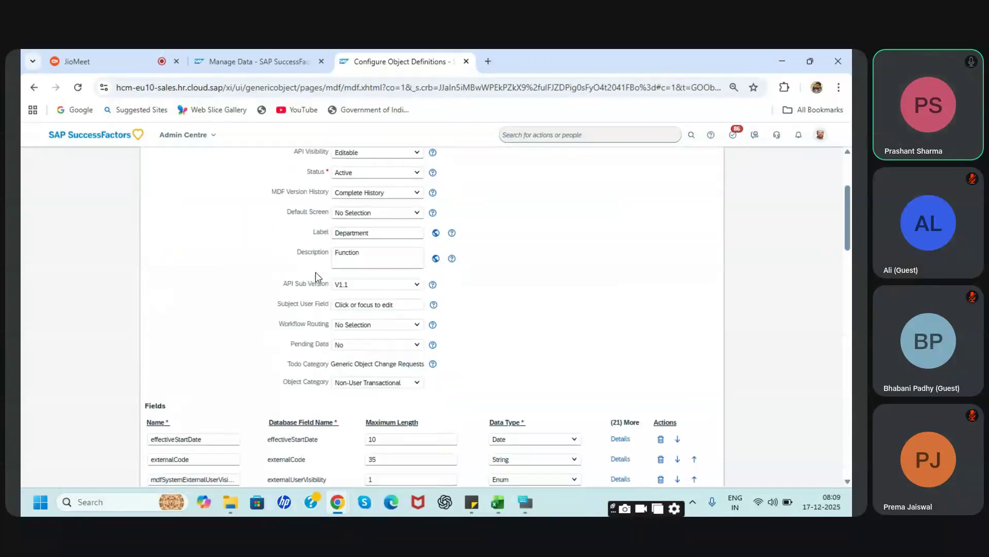
{"action": "left_click", "coordinate": [198, 318]}
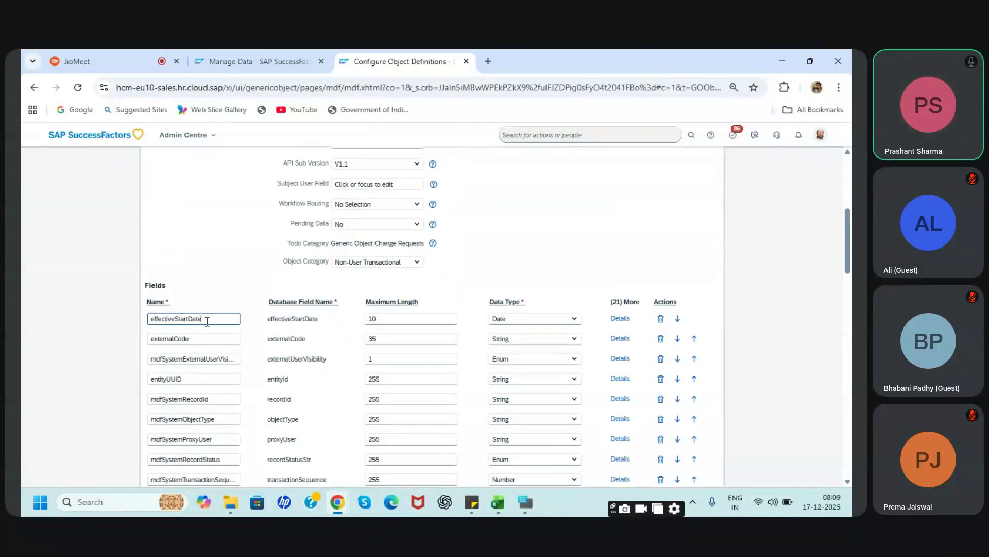
{"action": "left_click_drag", "start_coordinate": [198, 322], "coordinate": [141, 285]}
{"action": "left_click_drag", "start_coordinate": [214, 320], "coordinate": [176, 320]}
{"action": "left_click", "coordinate": [176, 320]}
{"action": "left_click_drag", "start_coordinate": [422, 304], "coordinate": [376, 316]}
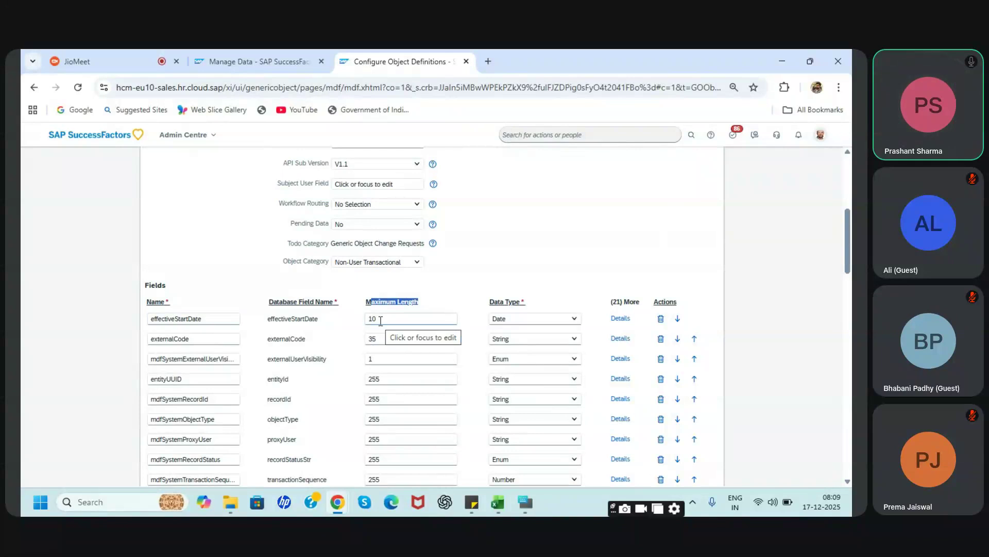
{"action": "left_click", "coordinate": [492, 302]}
{"action": "left_click", "coordinate": [512, 318]}
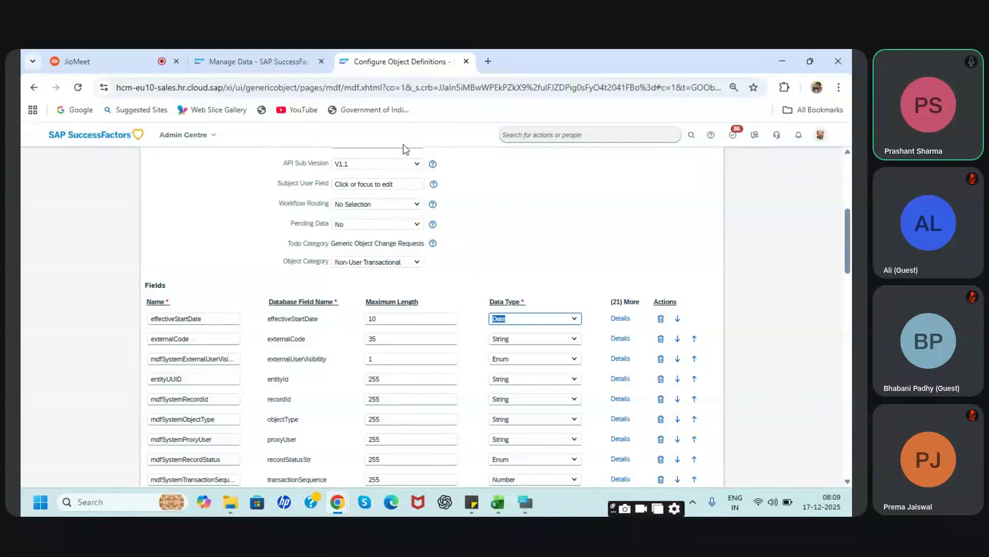
{"action": "left_click", "coordinate": [291, 62]}
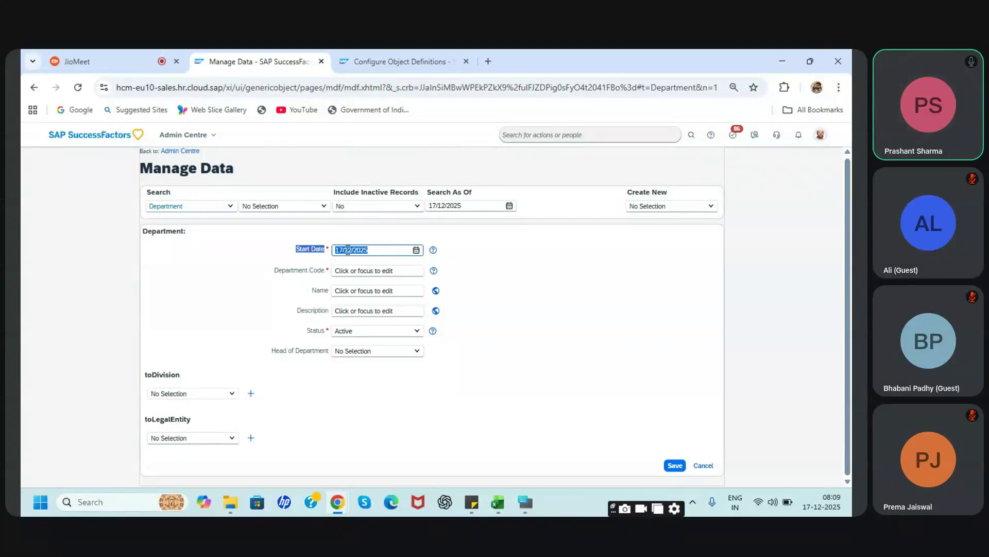
{"action": "left_click", "coordinate": [504, 264]}
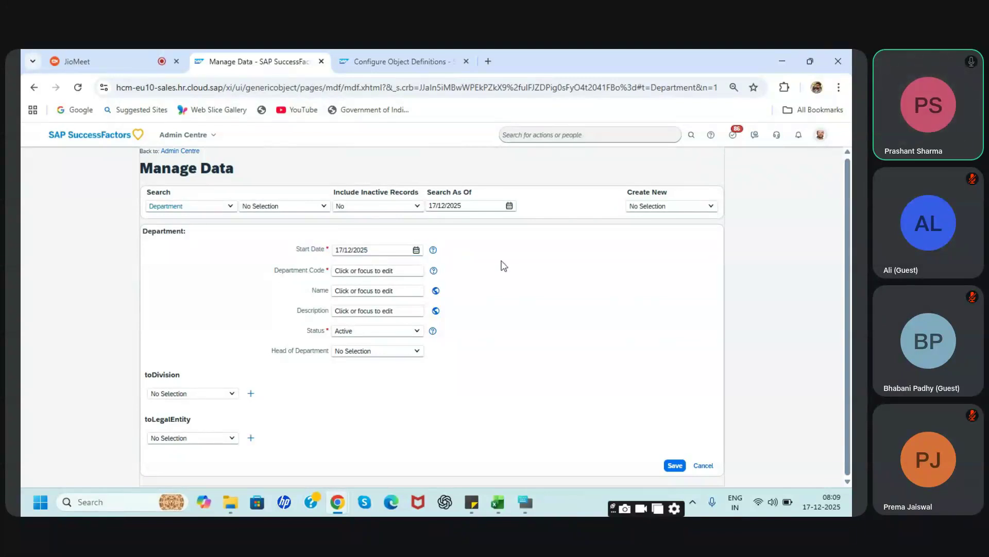
Check the name and data type of the externalCode field in the Department object definition
{"action": "left_click", "coordinate": [446, 49]}
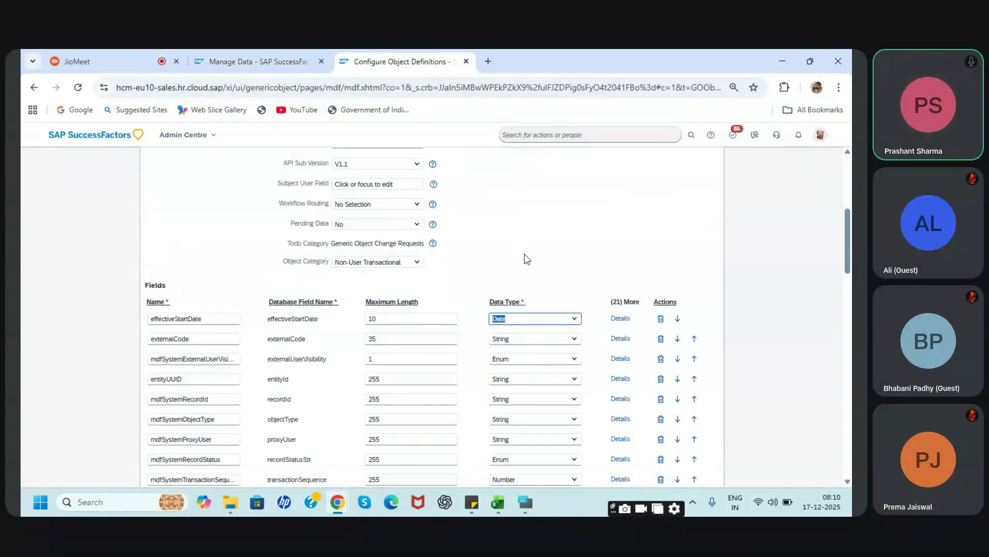
{"action": "left_click", "coordinate": [205, 339]}
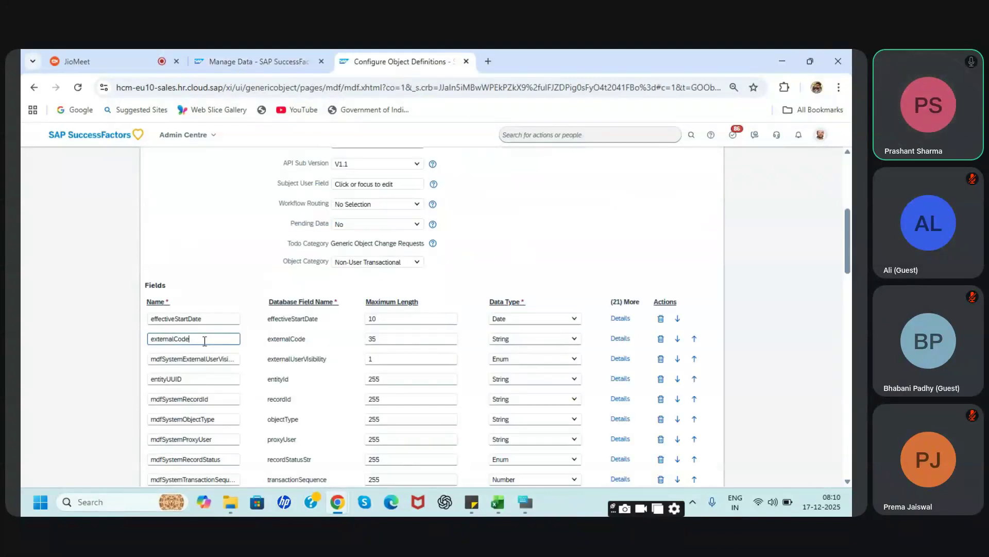
{"action": "left_click", "coordinate": [513, 339]}
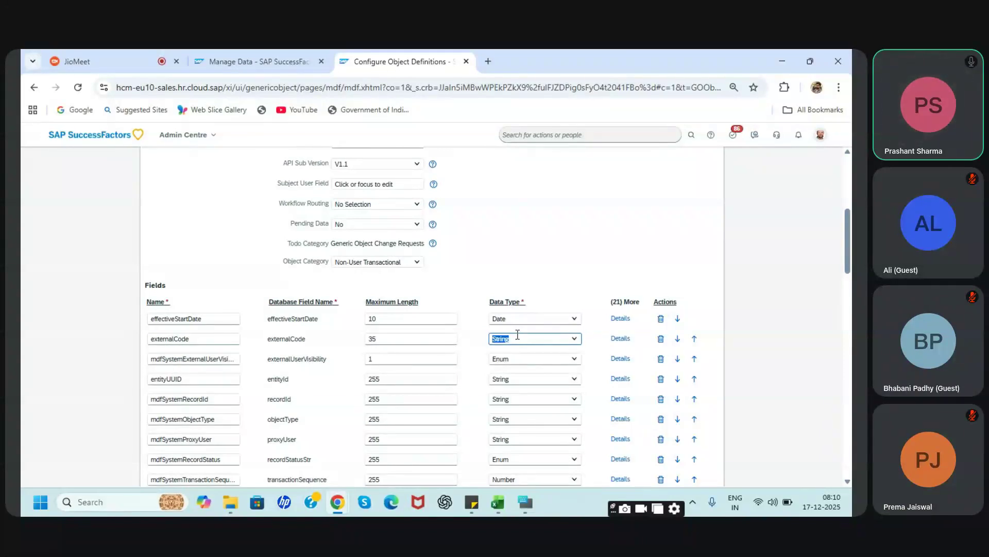
Test the Department Code length limit on the new record with a mixed string of digits, symbols and letters, checking externalCode's maximum length
{"action": "left_click", "coordinate": [288, 61]}
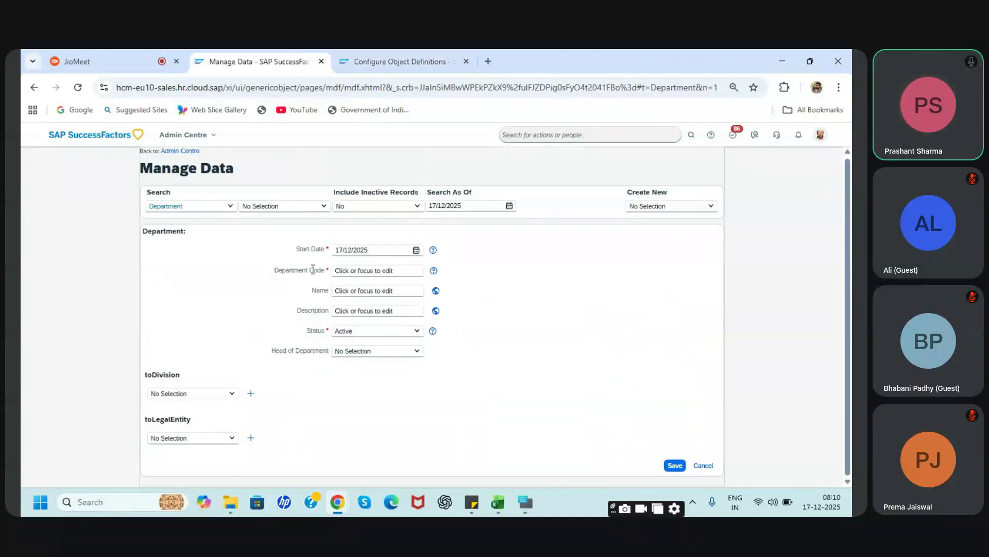
{"action": "left_click", "coordinate": [355, 275]}
{"action": "type", "text": "6666=-=---gefkjjfadhfg"}
{"action": "left_click", "coordinate": [397, 61]}
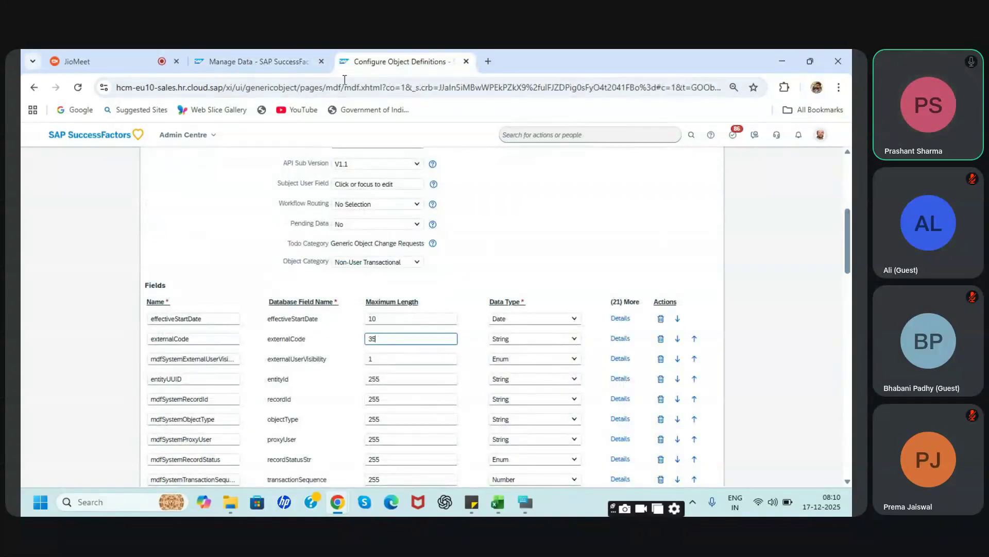
{"action": "left_click", "coordinate": [281, 52]}
{"action": "type", "text": "ffffffffffffff"}
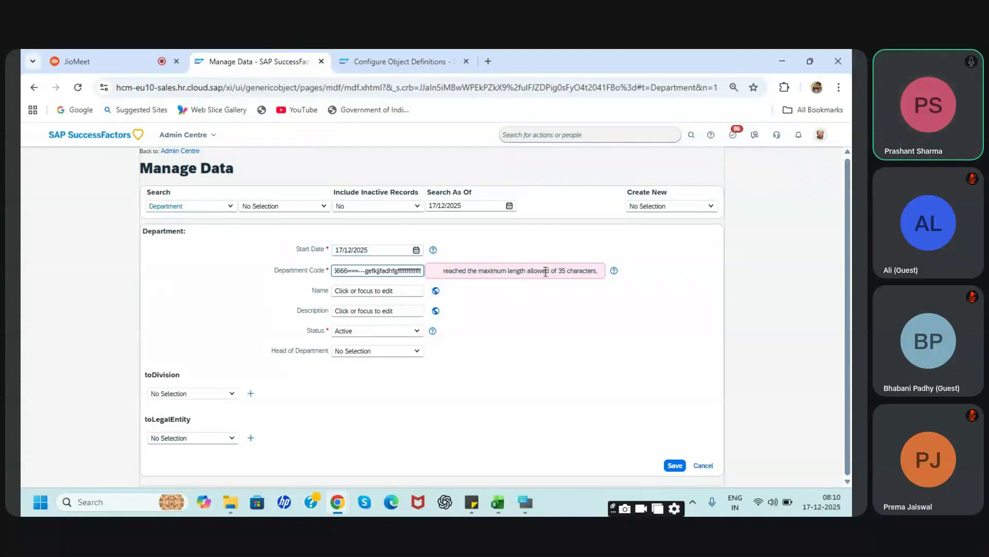
Remove the excess characters from the end of the Department Code test entry
{"action": "left_click", "coordinate": [421, 271]}
{"action": "key", "text": "BackSpace"}
{"action": "key", "text": "BackSpace"}
{"action": "key", "text": "BackSpace"}
{"action": "key", "text": "BackSpace"}
{"action": "key", "text": "BackSpace"}
{"action": "key", "text": "BackSpace"}
{"action": "key", "text": "BackSpace"}
{"action": "key", "text": "BackSpace"}
{"action": "key", "text": "BackSpace"}
{"action": "key", "text": "BackSpace"}
{"action": "key", "text": "BackSpace"}
{"action": "key", "text": "BackSpace"}
{"action": "key", "text": "BackSpace"}
{"action": "key", "text": "BackSpace"}
{"action": "key", "text": "BackSpace"}
{"action": "key", "text": "BackSpace"}
{"action": "key", "text": "BackSpace"}
{"action": "key", "text": "BackSpace"}
{"action": "key", "text": "BackSpace"}
{"action": "key", "text": "BackSpace"}
{"action": "key", "text": "BackSpace"}
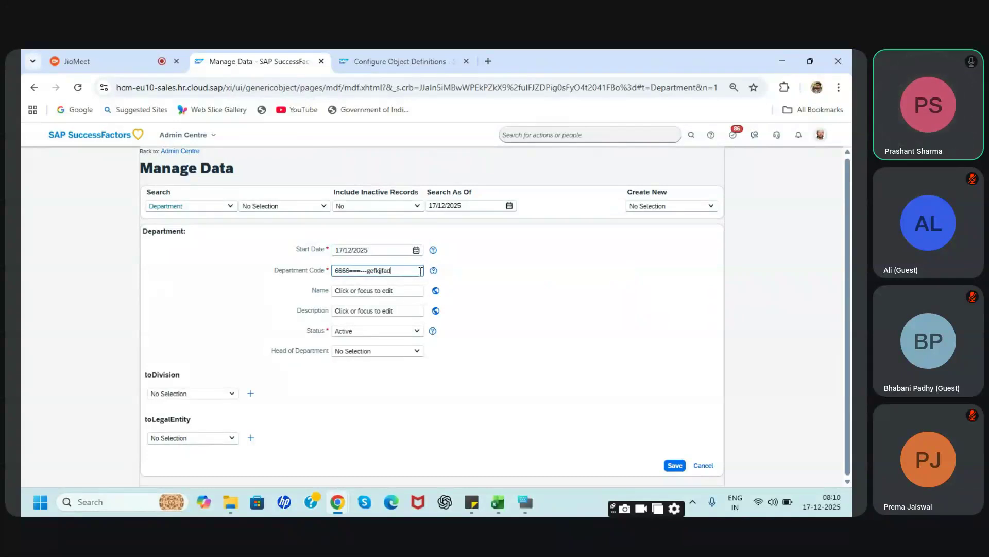
Compare the data types of externalCode and effectiveStartDate in the Department object definition
{"action": "left_click", "coordinate": [413, 55]}
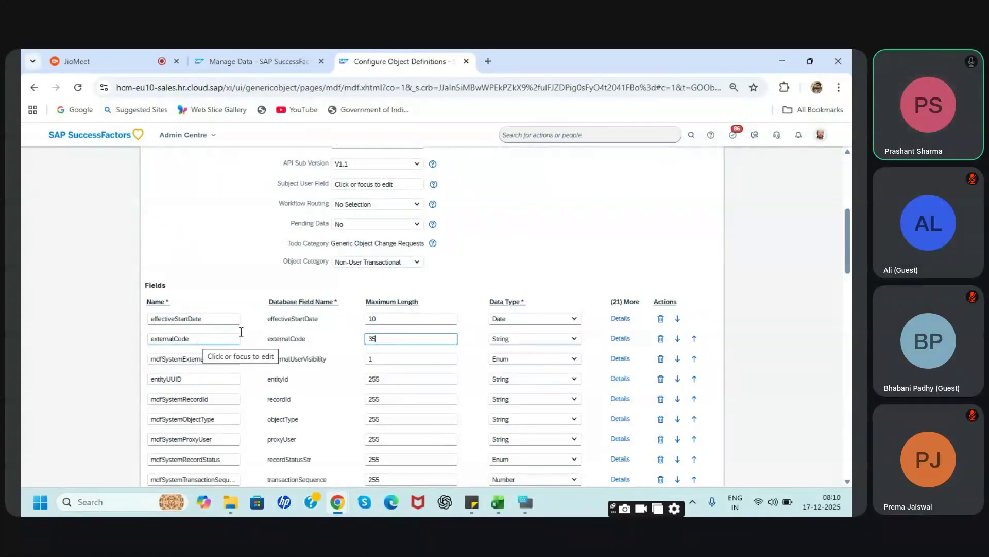
{"action": "left_click", "coordinate": [520, 337]}
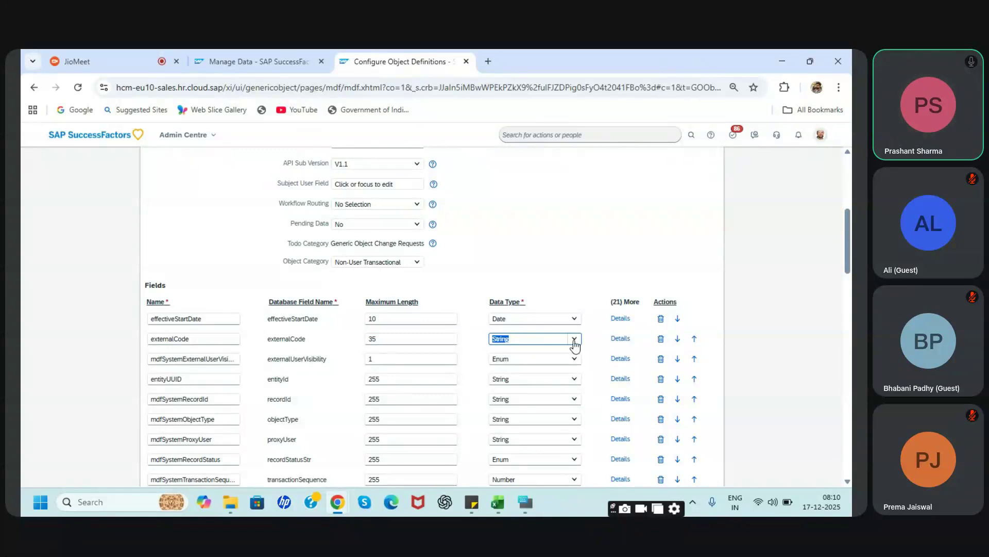
{"action": "left_click", "coordinate": [506, 318]}
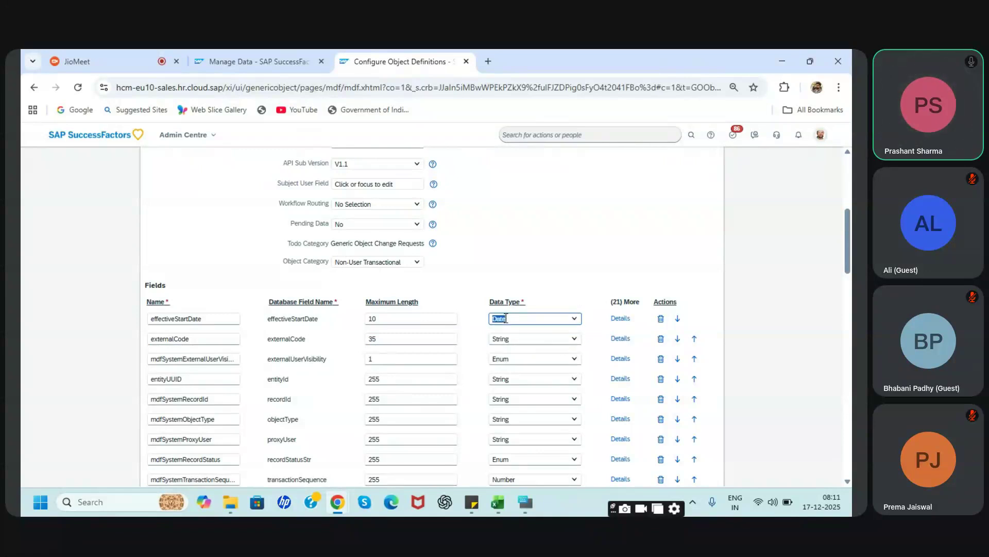
Add a custom field named cust_Attachment with data type Attachment at the end of the Department object definition's fields
{"action": "left_click", "coordinate": [538, 337]}
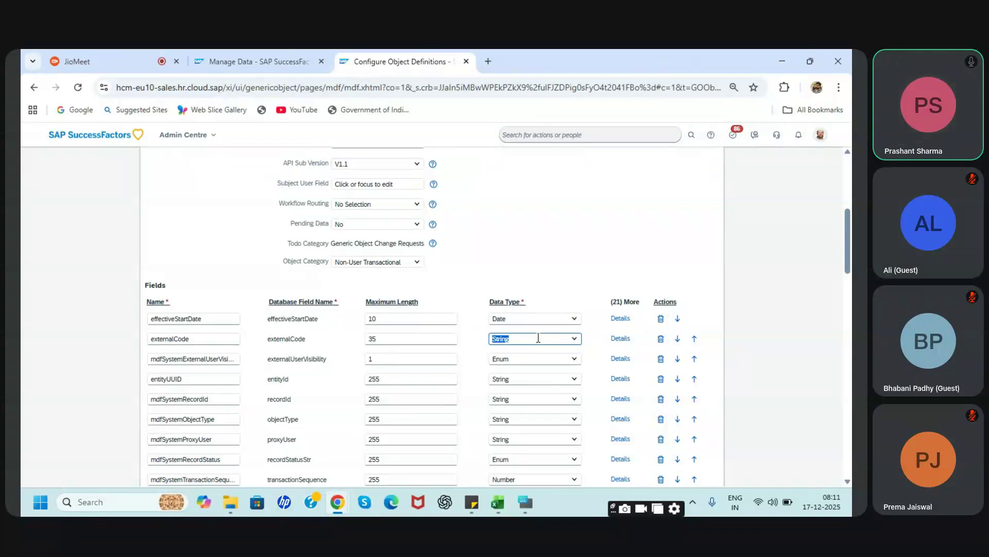
{"action": "scroll", "coordinate": [538, 338], "scroll_direction": "down", "scroll_amount": 3}
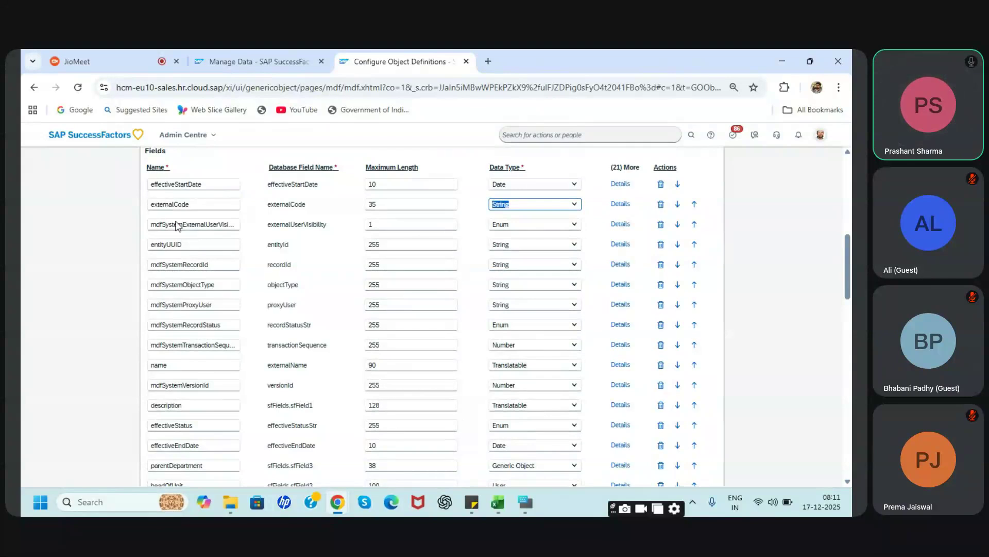
{"action": "scroll", "coordinate": [168, 364], "scroll_direction": "down", "scroll_amount": 4}
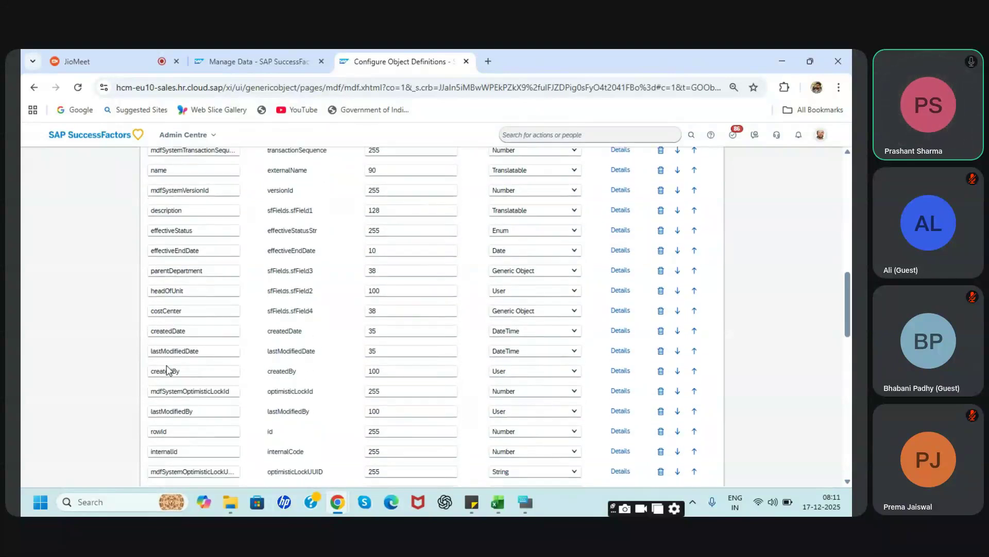
{"action": "scroll", "coordinate": [166, 371], "scroll_direction": "up", "scroll_amount": 4}
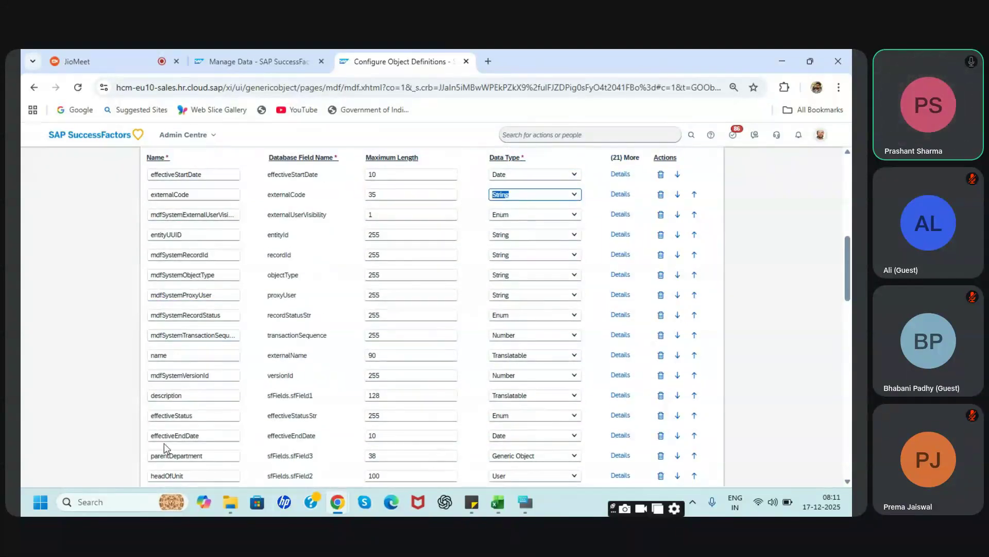
{"action": "scroll", "coordinate": [165, 444], "scroll_direction": "down", "scroll_amount": 3}
{"action": "scroll", "coordinate": [164, 444], "scroll_direction": "down", "scroll_amount": 3}
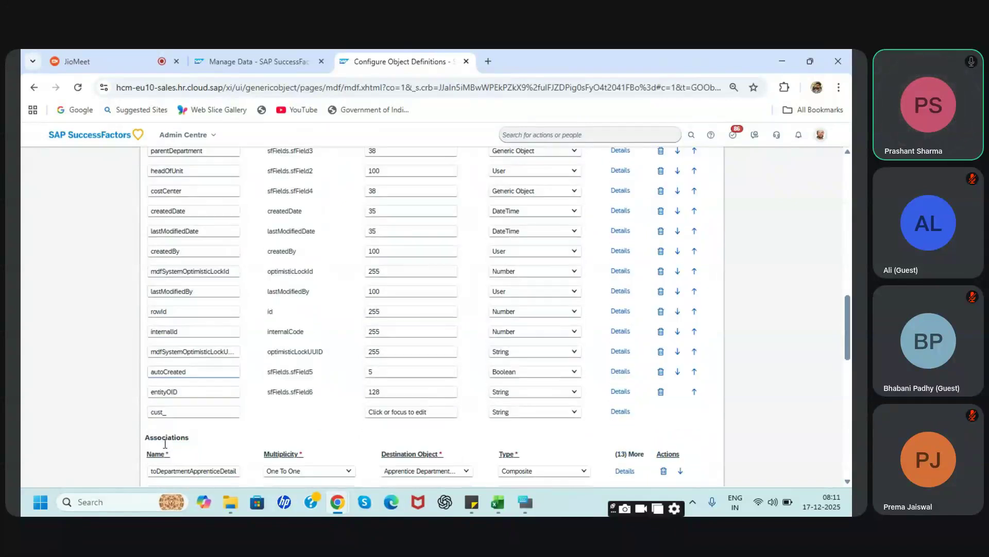
{"action": "left_click", "coordinate": [188, 411]}
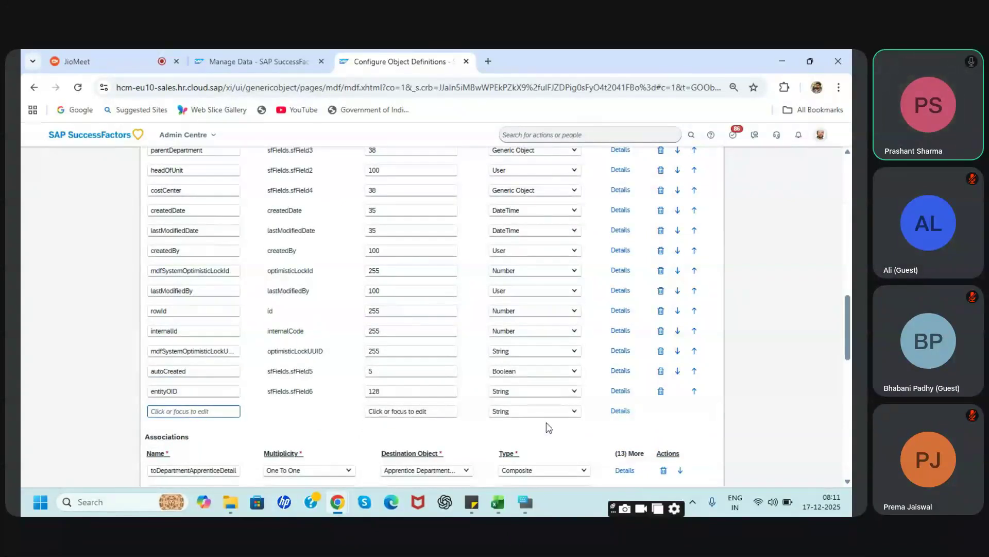
{"action": "left_click", "coordinate": [575, 413]}
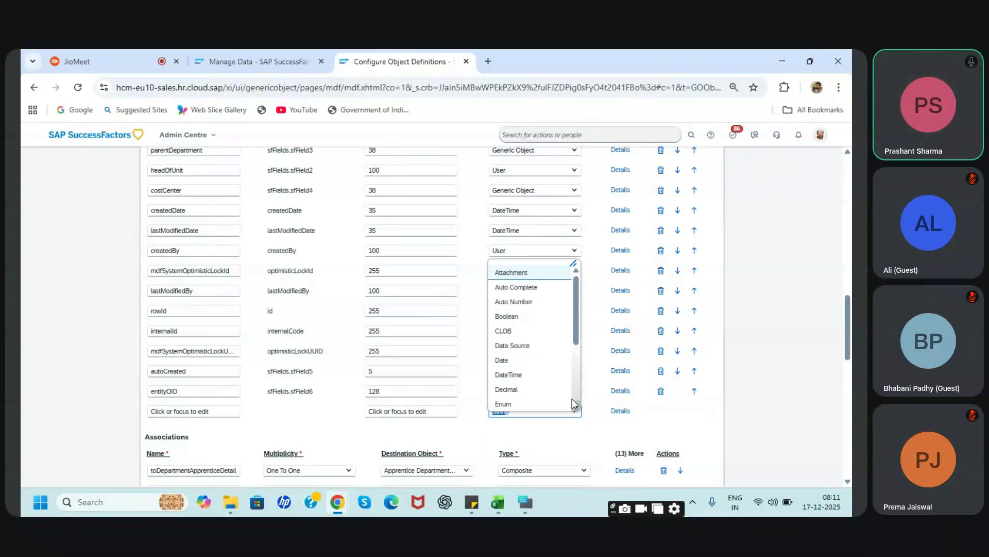
{"action": "left_click", "coordinate": [520, 272]}
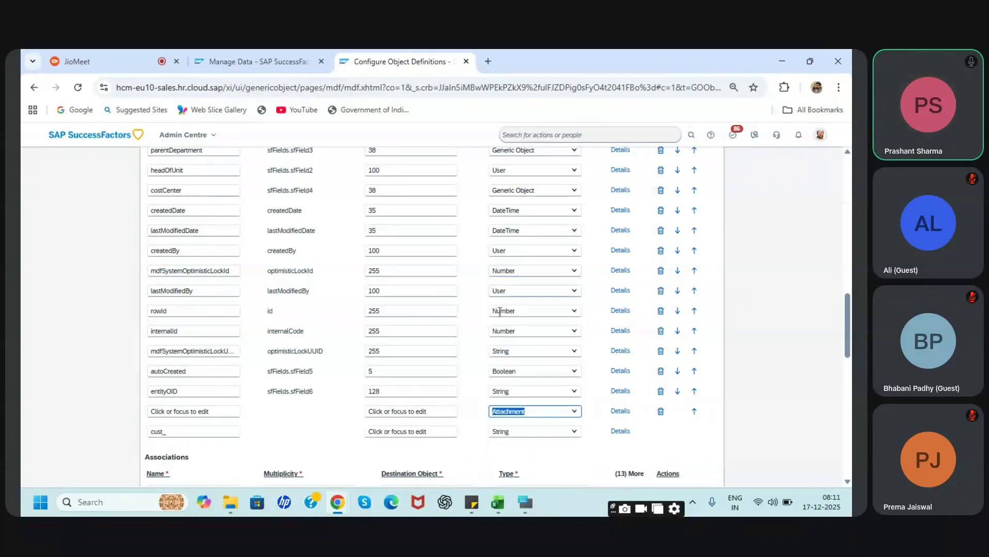
{"action": "left_click", "coordinate": [217, 410]}
{"action": "type", "text": "Attachment"}
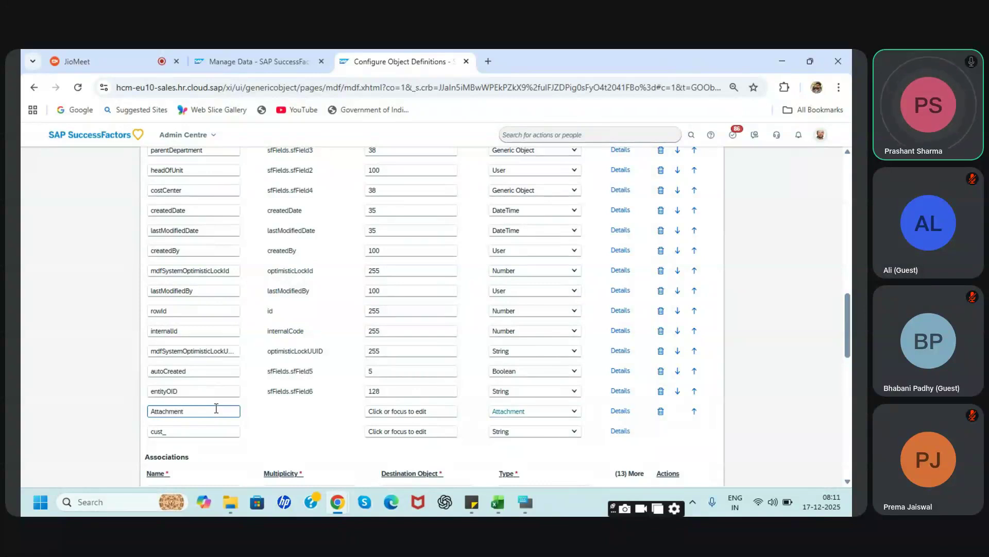
{"action": "left_click", "coordinate": [299, 415]}
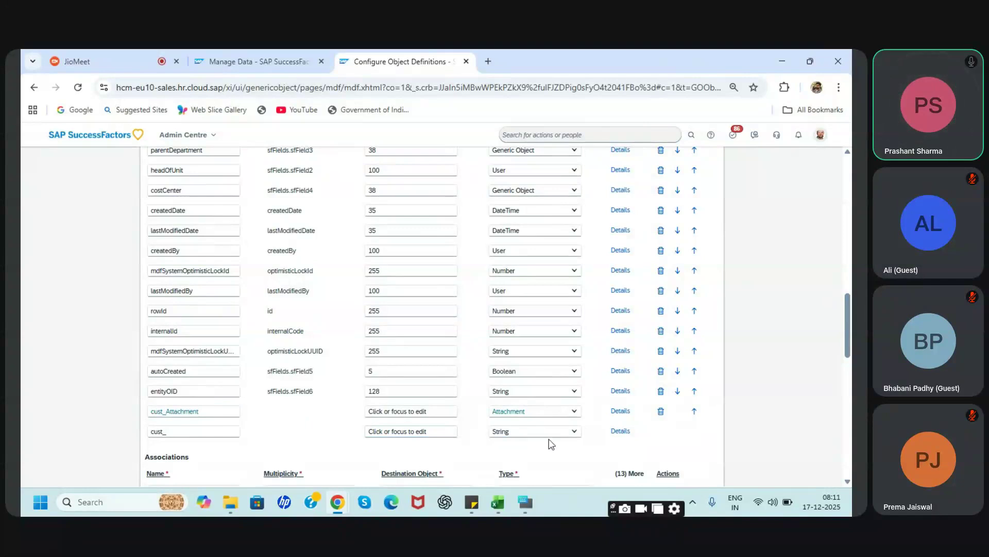
Add a second custom field named cust_String with data type String below cust_Attachment
{"action": "left_click", "coordinate": [574, 433]}
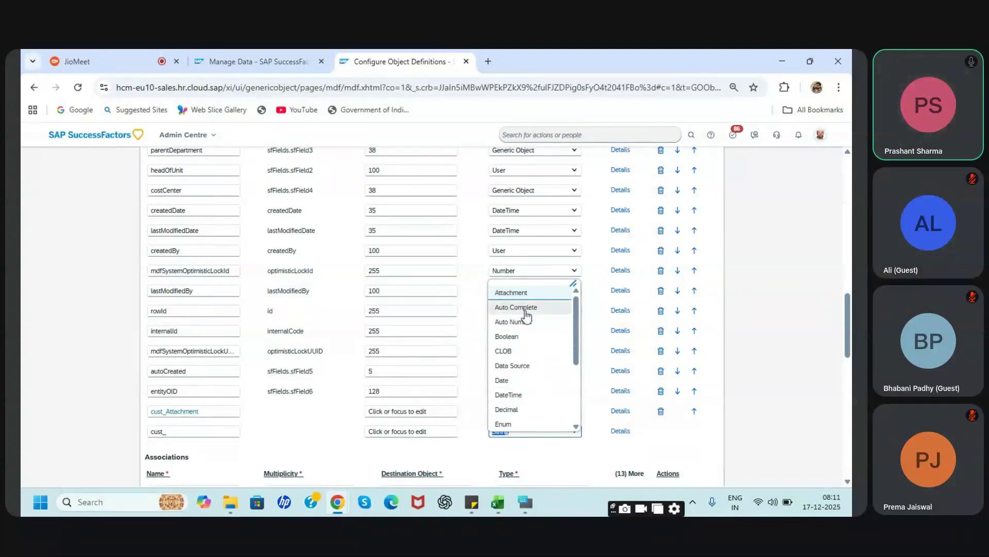
{"action": "scroll", "coordinate": [508, 396], "scroll_direction": "down", "scroll_amount": 2}
{"action": "scroll", "coordinate": [511, 395], "scroll_direction": "down", "scroll_amount": 2}
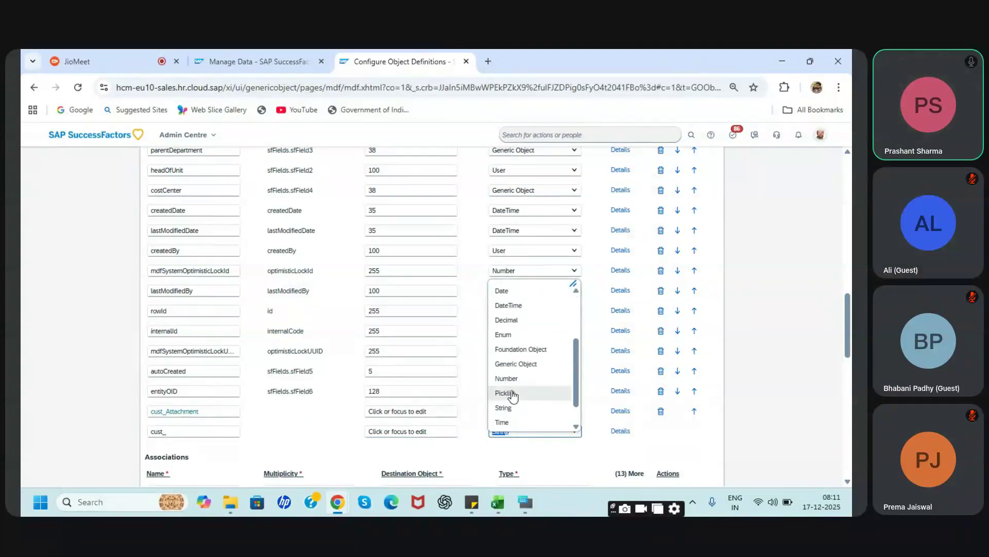
{"action": "left_click", "coordinate": [526, 403]}
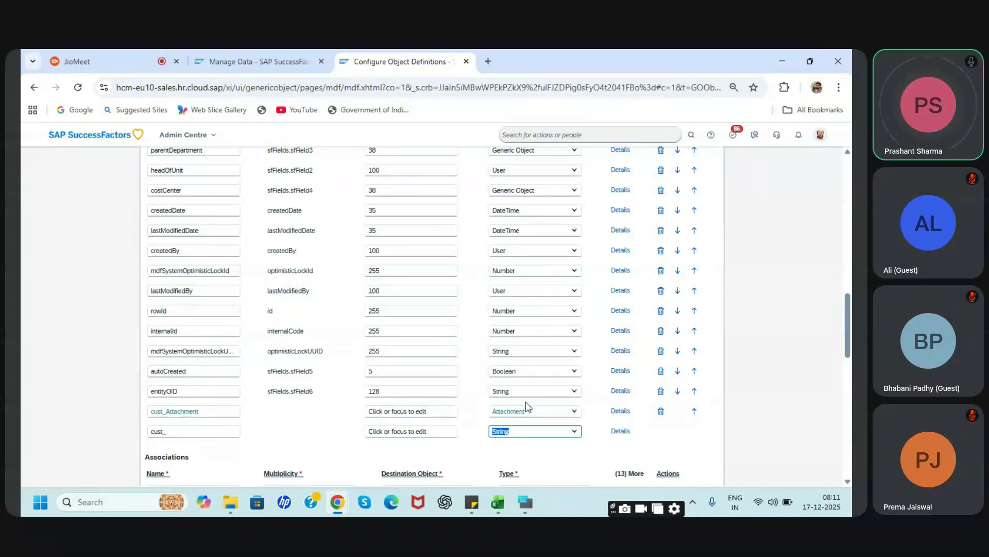
{"action": "left_click", "coordinate": [203, 432]}
{"action": "type", "text": "String"}
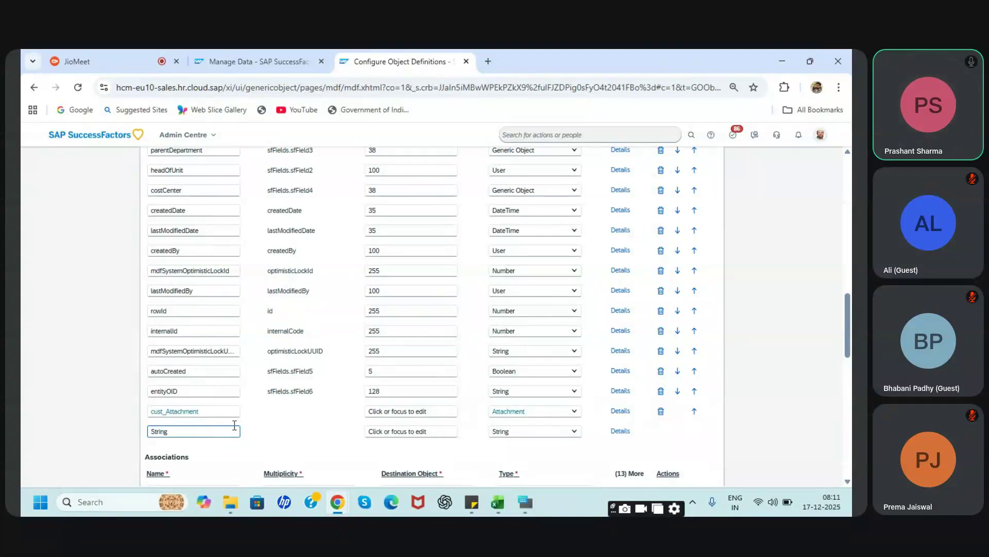
{"action": "left_click", "coordinate": [311, 434]}
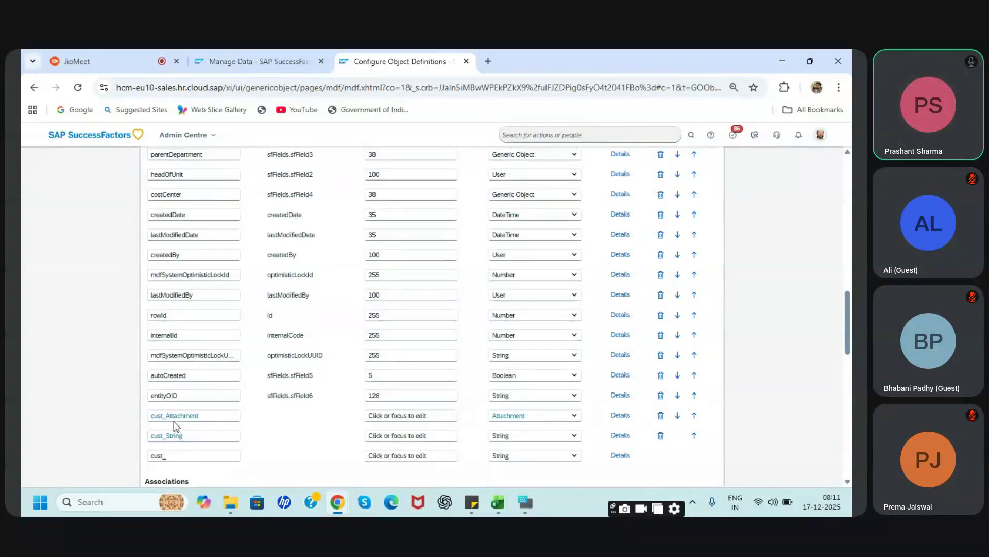
Review the Department definition's header and standard field names alongside the two new cust_ fields
{"action": "scroll", "coordinate": [174, 422], "scroll_direction": "up", "scroll_amount": 1}
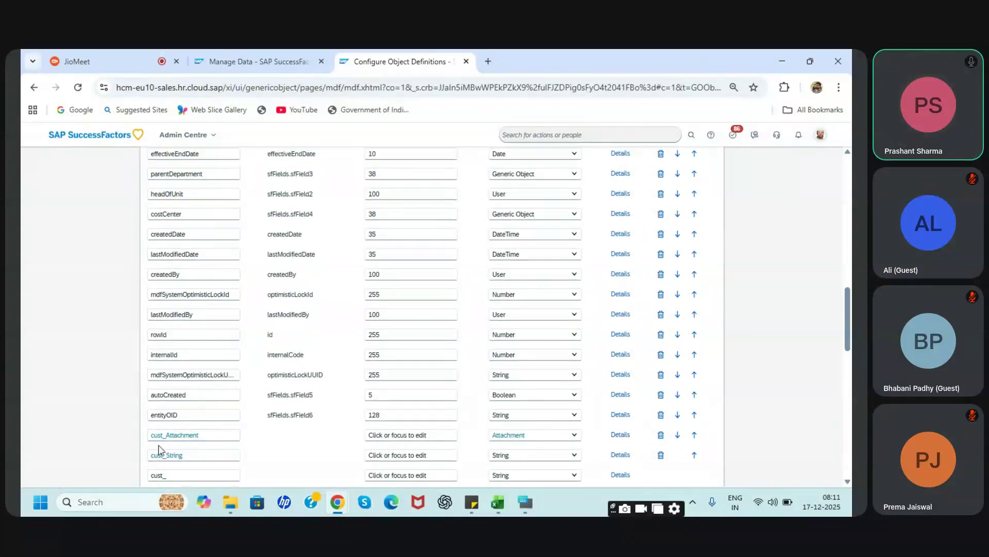
{"action": "scroll", "coordinate": [197, 362], "scroll_direction": "up", "scroll_amount": 10}
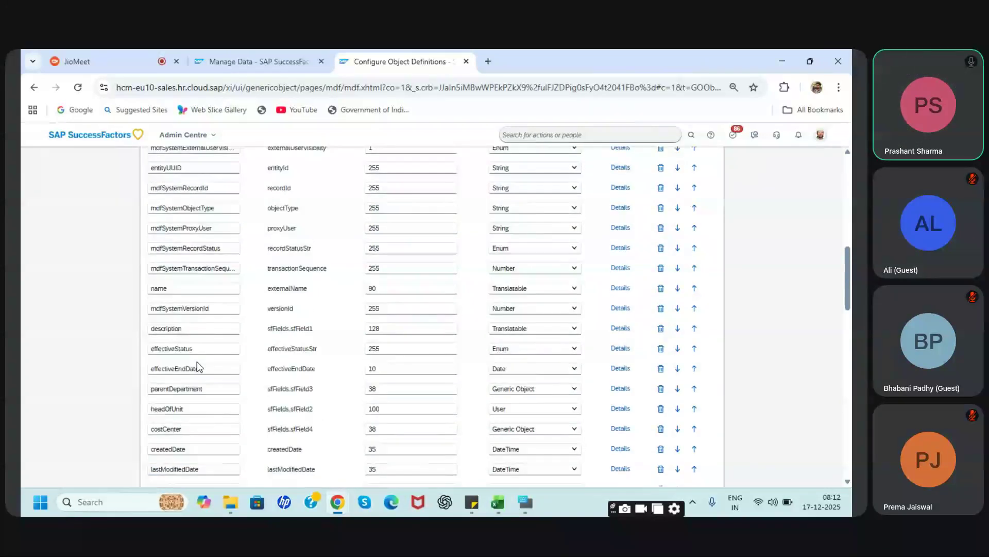
{"action": "scroll", "coordinate": [184, 370], "scroll_direction": "down", "scroll_amount": 3}
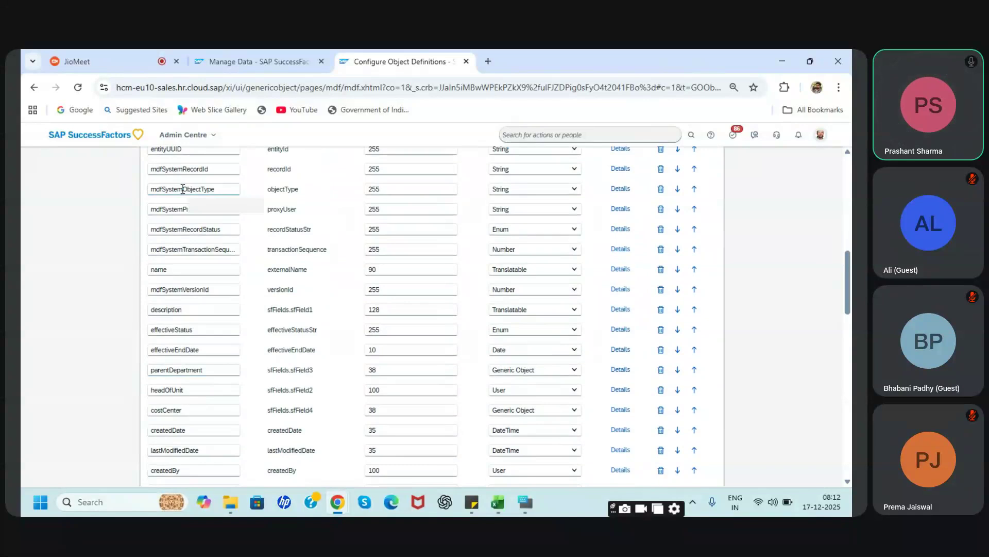
{"action": "scroll", "coordinate": [227, 189], "scroll_direction": "up", "scroll_amount": 2}
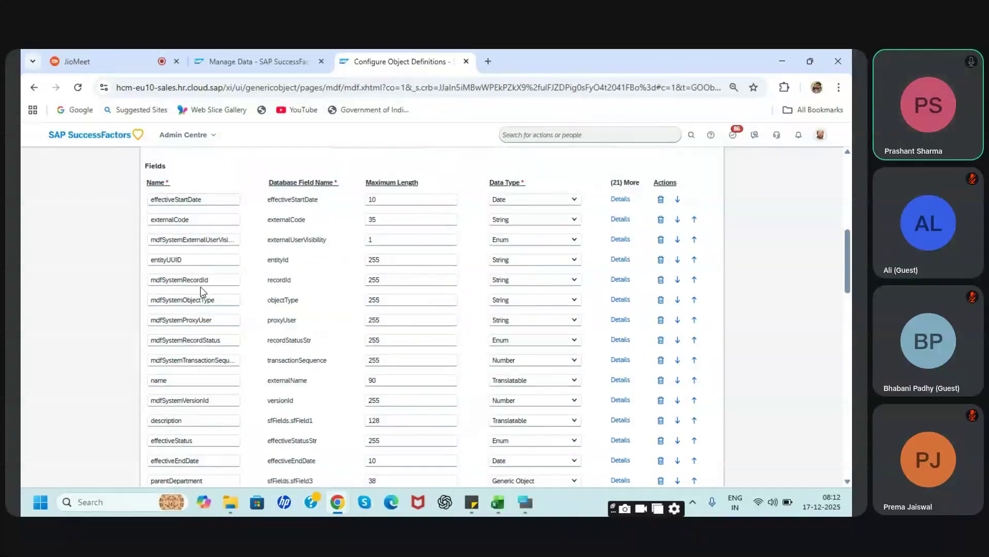
{"action": "scroll", "coordinate": [194, 335], "scroll_direction": "down", "scroll_amount": 6}
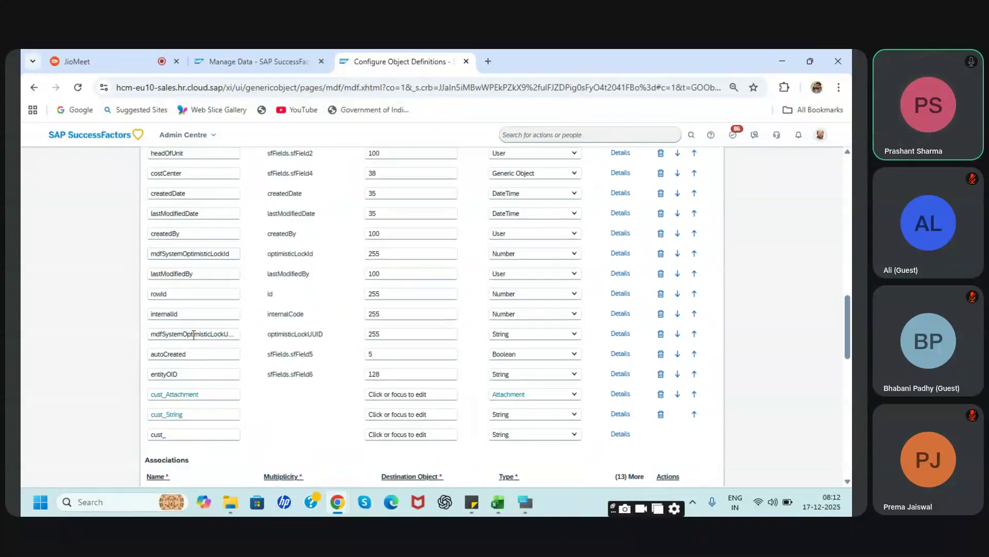
{"action": "scroll", "coordinate": [194, 335], "scroll_direction": "up", "scroll_amount": 12}
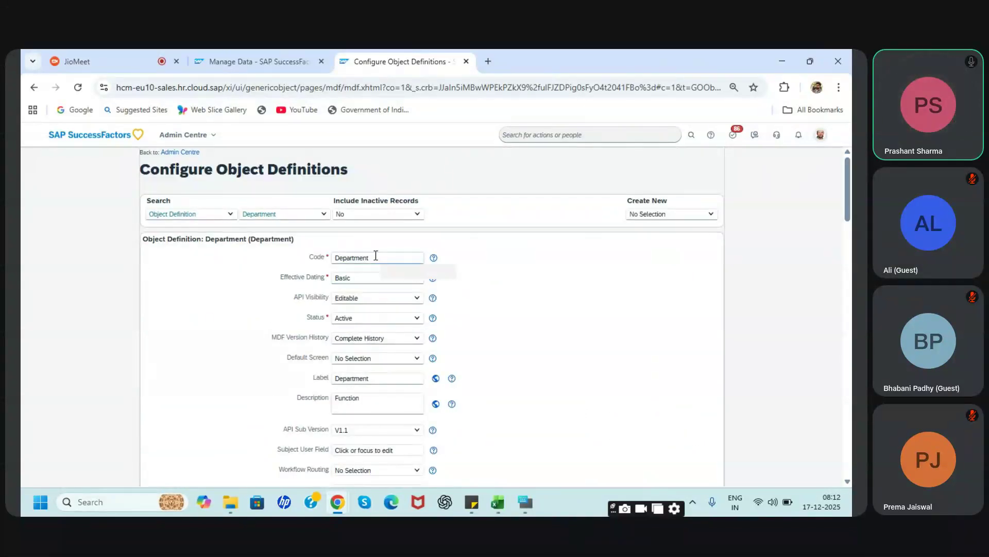
{"action": "scroll", "coordinate": [566, 381], "scroll_direction": "down", "scroll_amount": 5}
{"action": "scroll", "coordinate": [565, 382], "scroll_direction": "down", "scroll_amount": 12}
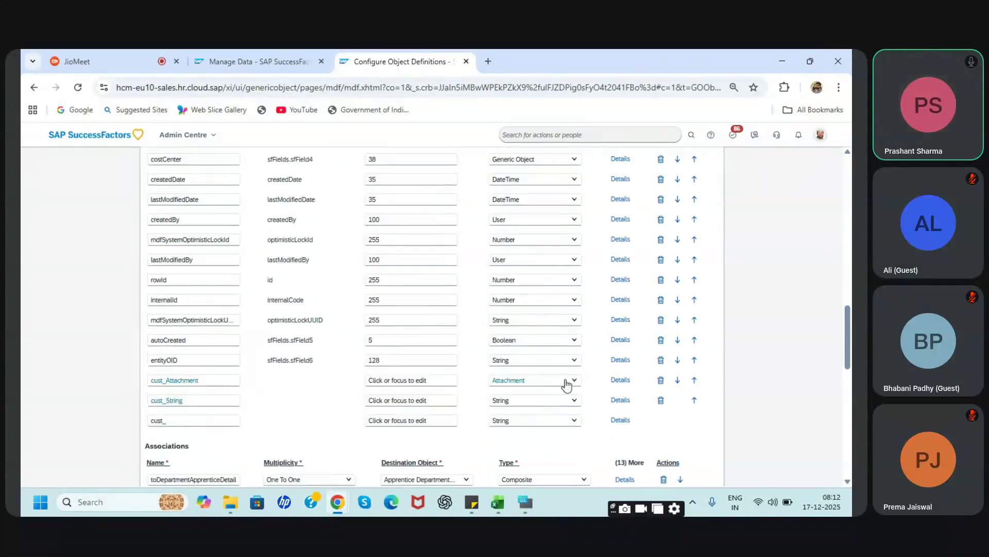
Set cust_String's maximum length to 100, reusing the lastModifiedBy length, and save the Department object definition
{"action": "scroll", "coordinate": [566, 379], "scroll_direction": "up", "scroll_amount": 4}
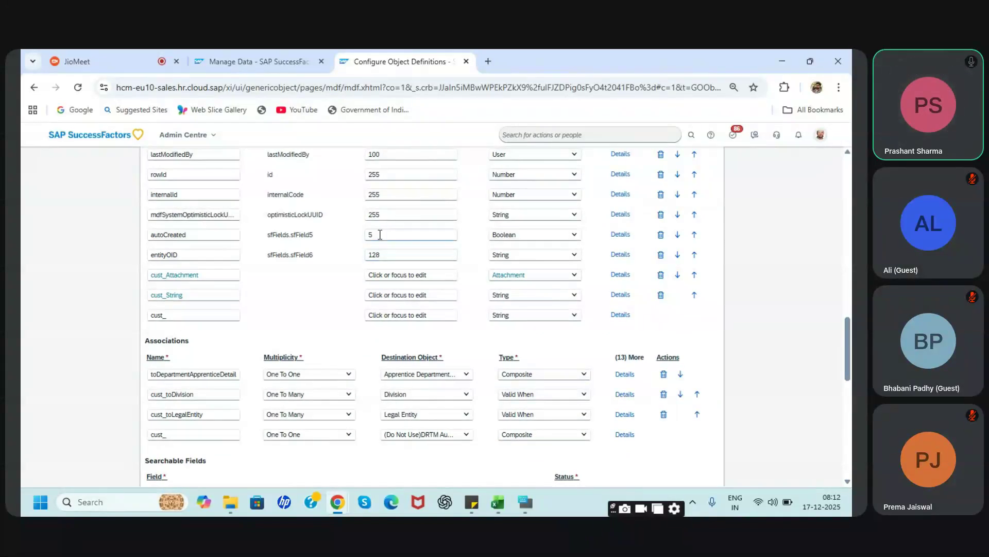
{"action": "left_click", "coordinate": [398, 154]}
{"action": "key", "text": "ctrl+c"}
{"action": "scroll", "coordinate": [327, 161], "scroll_direction": "up", "scroll_amount": 1}
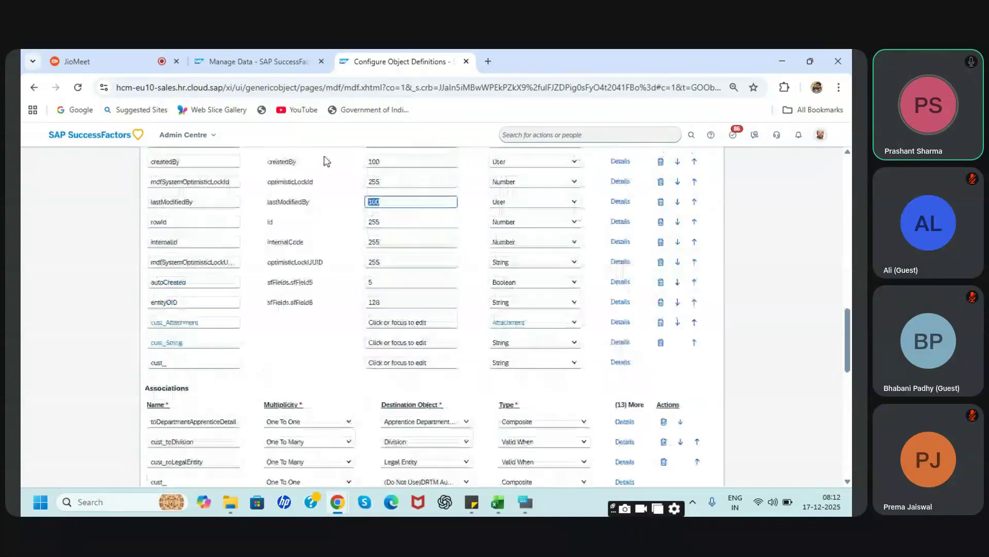
{"action": "left_click", "coordinate": [374, 342]}
{"action": "key", "text": "ctrl+v"}
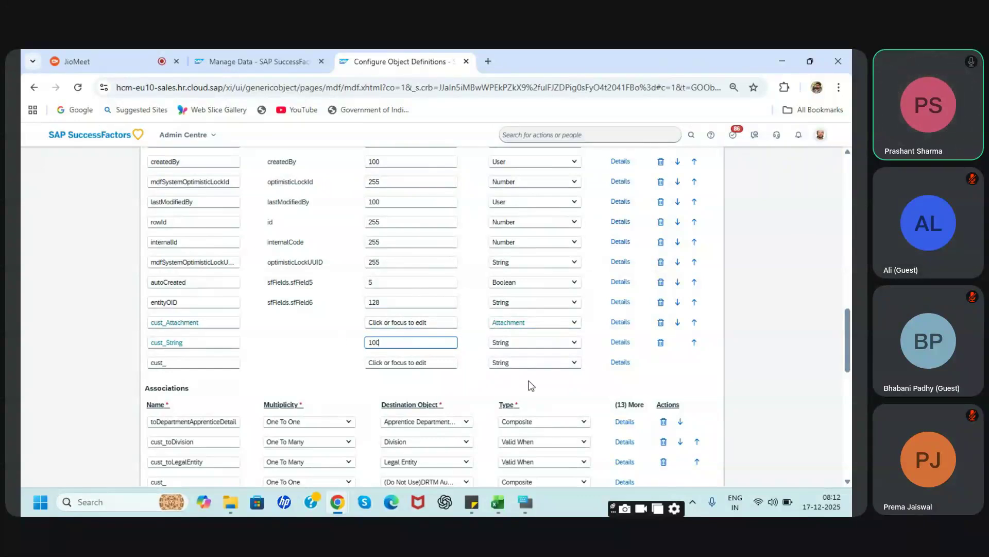
{"action": "scroll", "coordinate": [581, 432], "scroll_direction": "down", "scroll_amount": 15}
{"action": "left_click", "coordinate": [679, 465]}
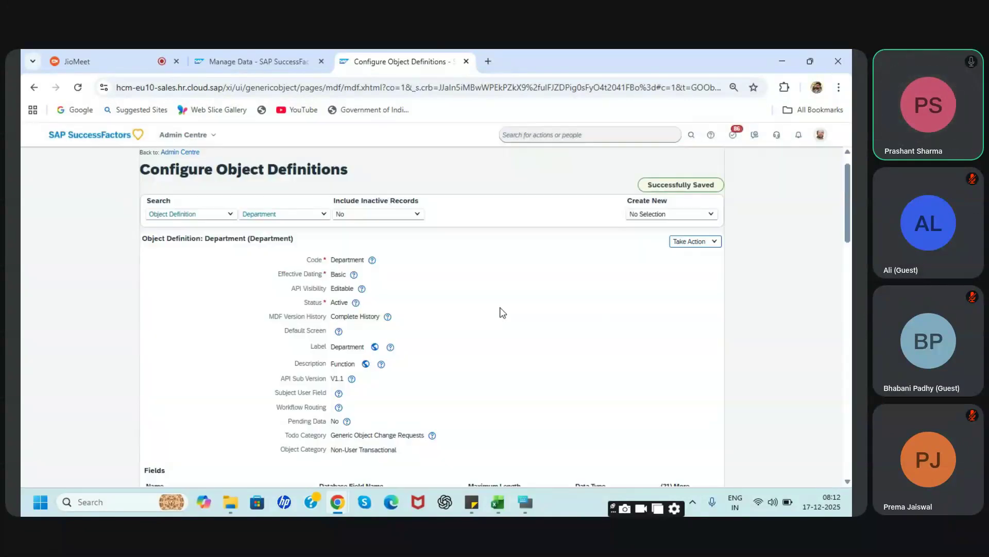
Check the maximum lengths of cust_Attachment and cust_String in the saved Department definition
{"action": "scroll", "coordinate": [503, 312], "scroll_direction": "down", "scroll_amount": 10}
{"action": "scroll", "coordinate": [502, 312], "scroll_direction": "down", "scroll_amount": 3}
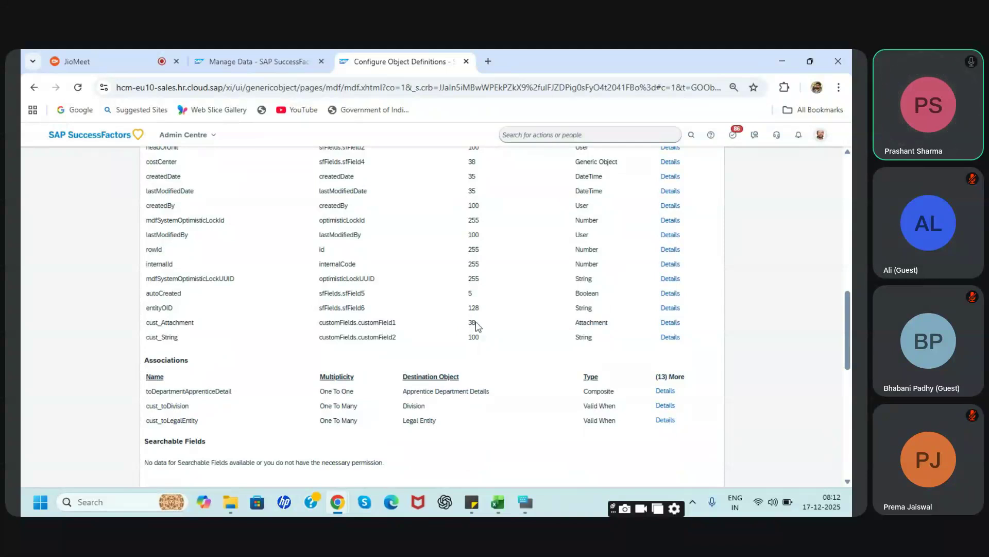
{"action": "mouse_move", "coordinate": [478, 324]}
{"action": "left_mouse_down"}
{"action": "mouse_move", "coordinate": [465, 325]}
{"action": "mouse_move", "coordinate": [465, 339]}
{"action": "left_mouse_up"}
Reload the new Department record form in Manage Data and check it for the Attachment and String custom fields
{"action": "left_click", "coordinate": [224, 51]}
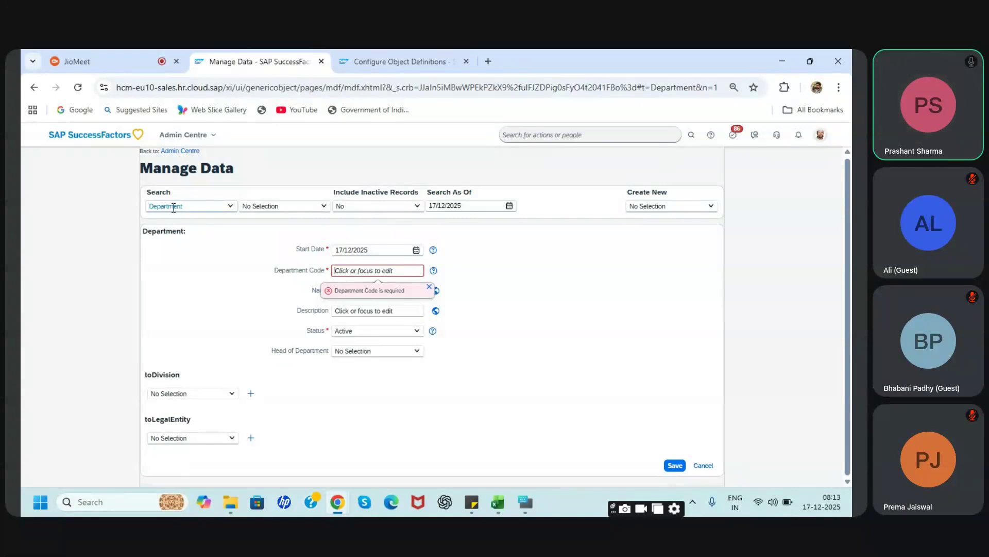
{"action": "left_click", "coordinate": [78, 88]}
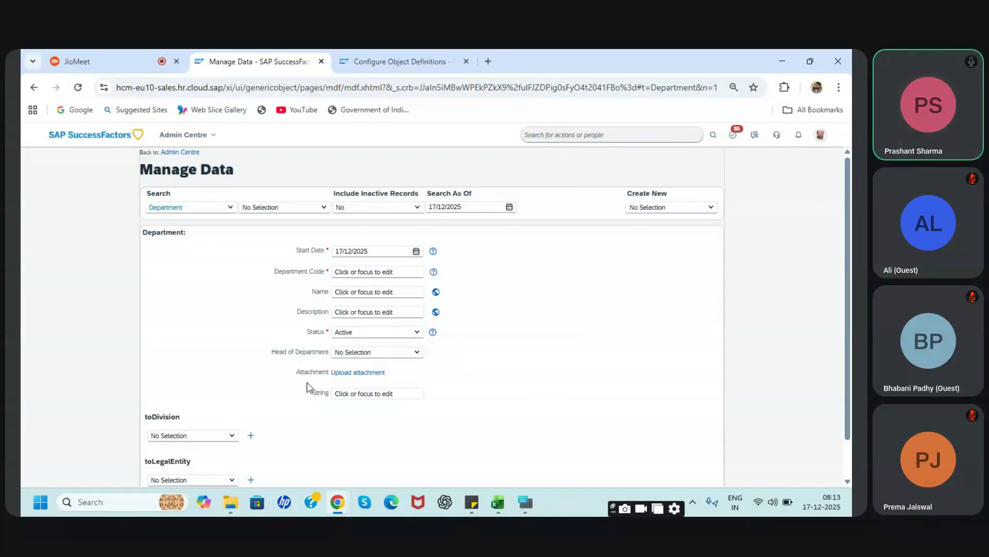
{"action": "left_click_drag", "start_coordinate": [287, 376], "coordinate": [321, 416]}
{"action": "left_click", "coordinate": [320, 416]}
Test the String field on the Department record with the text "tudjhvdv", and clear the entry
{"action": "left_click", "coordinate": [345, 394]}
{"action": "type", "text": "tudjhvdv"}
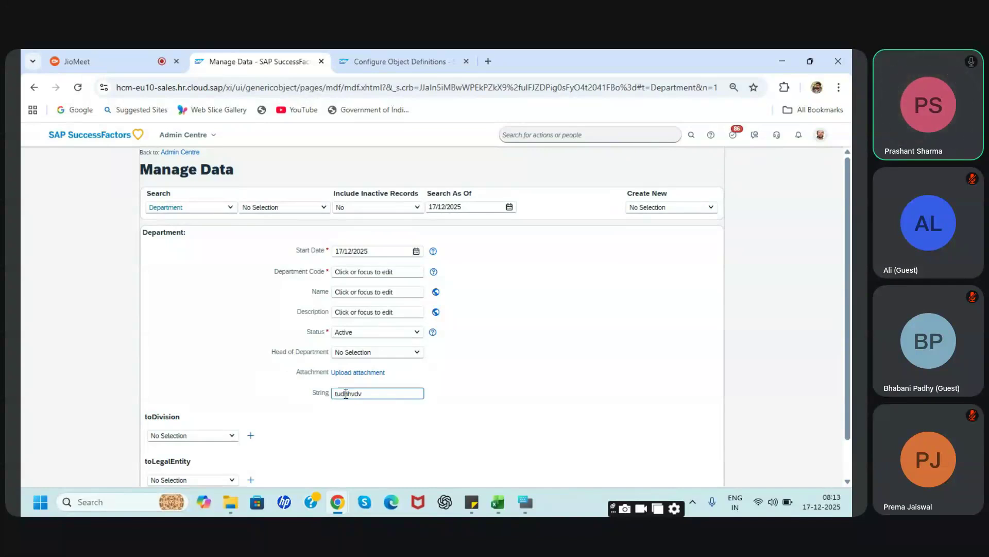
{"action": "left_click_drag", "start_coordinate": [330, 395], "coordinate": [313, 396]}
{"action": "left_click", "coordinate": [369, 394]}
{"action": "key", "text": "BackSpace"}
{"action": "key", "text": "BackSpace"}
{"action": "key", "text": "BackSpace"}
{"action": "key", "text": "BackSpace"}
{"action": "key", "text": "BackSpace"}
{"action": "key", "text": "BackSpace"}
{"action": "key", "text": "BackSpace"}
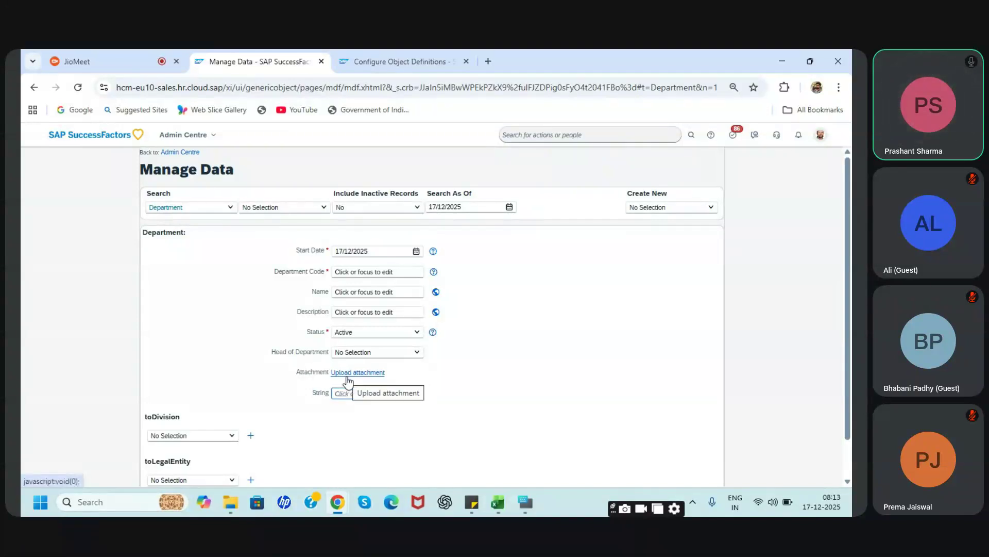
Open the Attachment field's upload dialog, review the accepted file types, and browse for a file without choosing one
{"action": "left_click", "coordinate": [354, 380]}
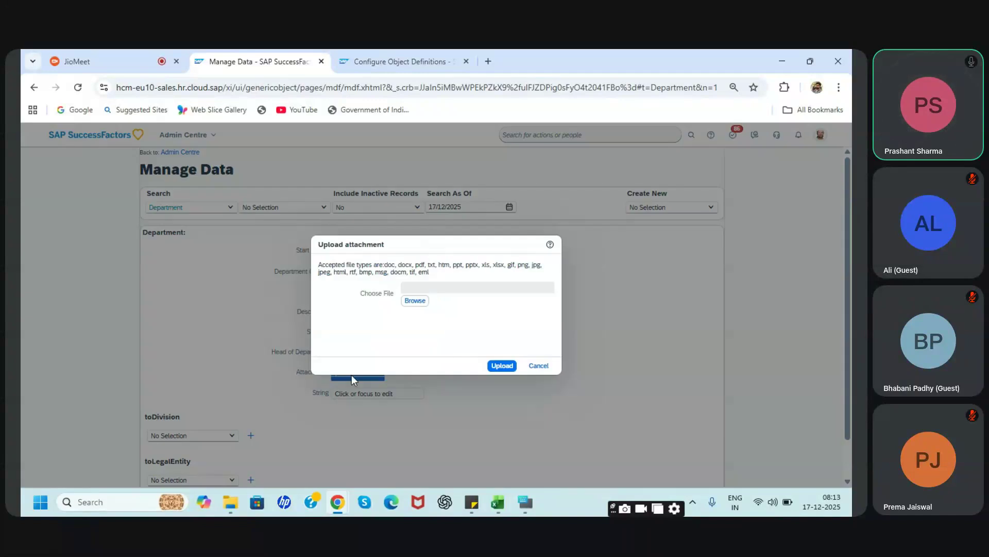
{"action": "left_click_drag", "start_coordinate": [430, 272], "coordinate": [345, 265]}
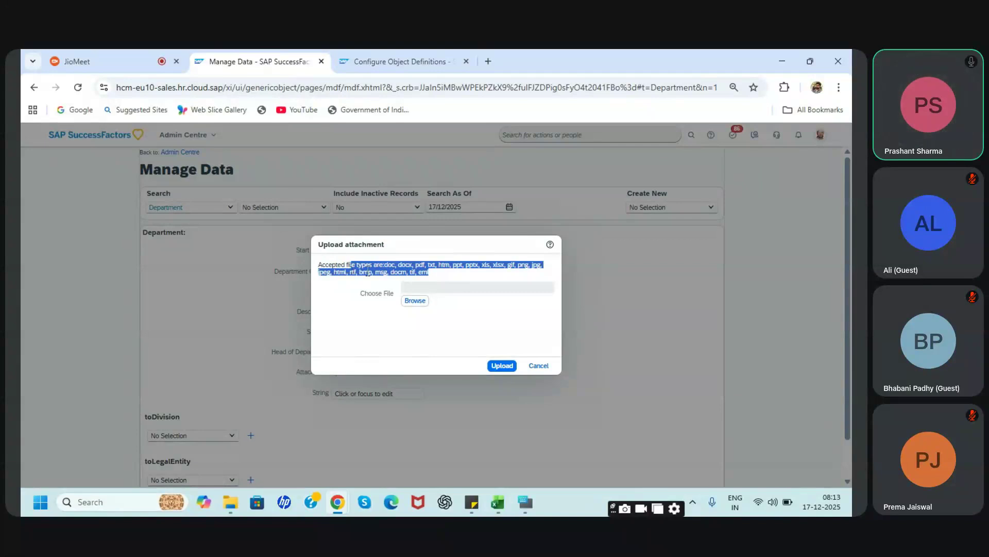
{"action": "left_click", "coordinate": [367, 272]}
{"action": "left_click", "coordinate": [414, 304]}
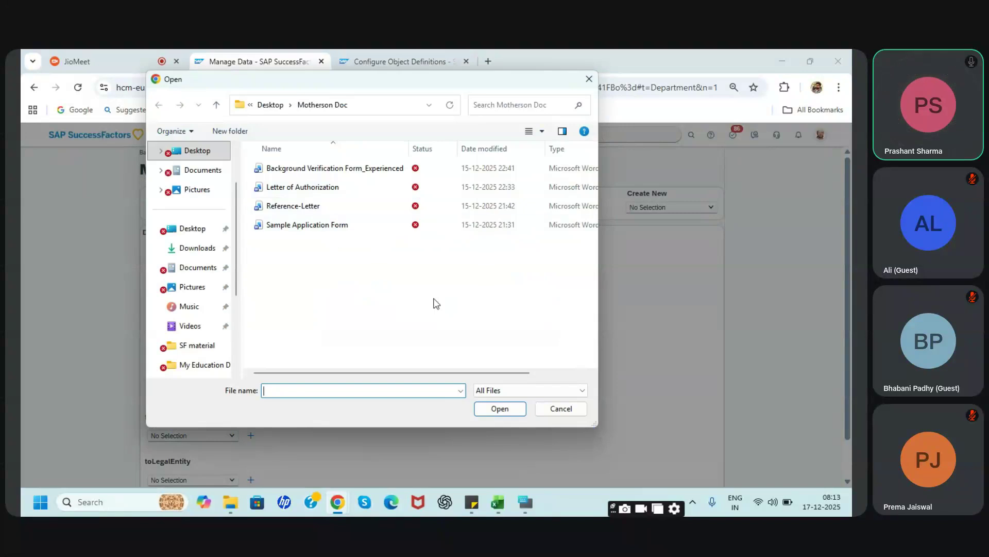
{"action": "left_click", "coordinate": [554, 407]}
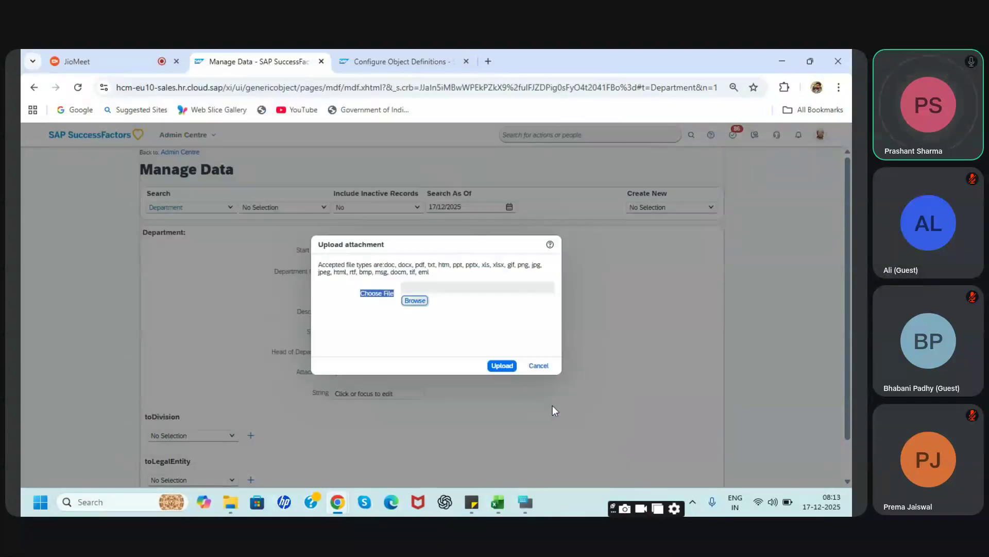
Cancel the attachment upload and open the Department object definition for correction
{"action": "left_click", "coordinate": [545, 368]}
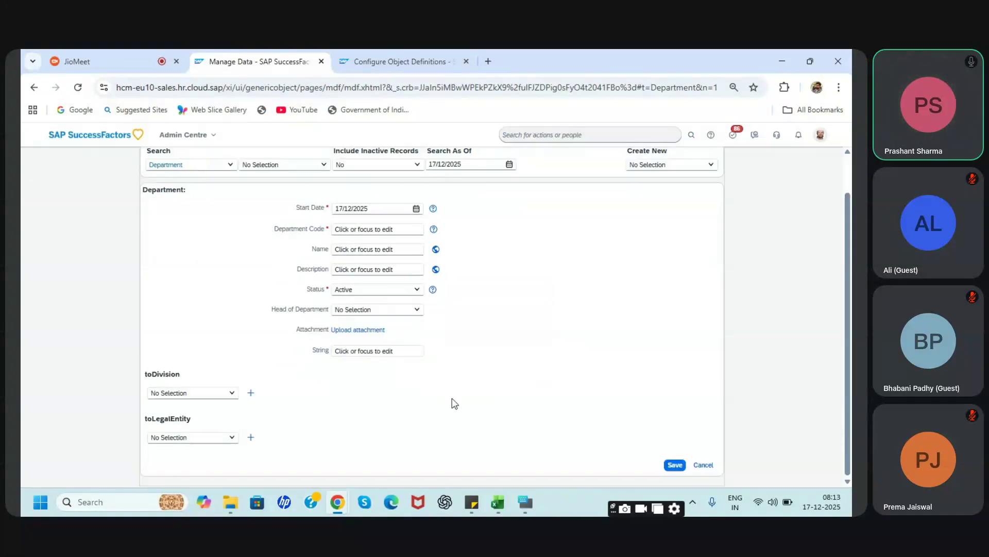
{"action": "scroll", "coordinate": [564, 366], "scroll_direction": "up", "scroll_amount": 1}
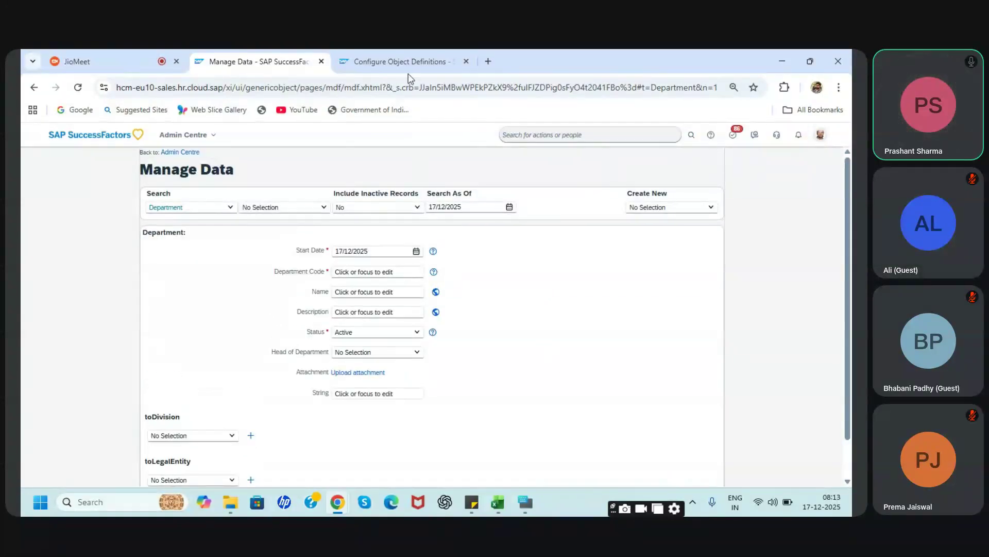
{"action": "left_click", "coordinate": [405, 60]}
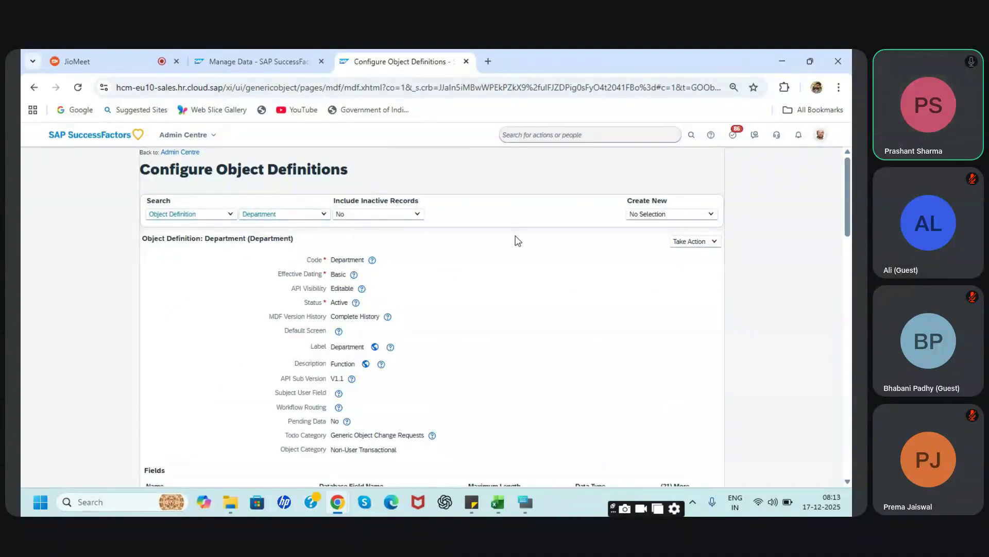
{"action": "left_click", "coordinate": [706, 245]}
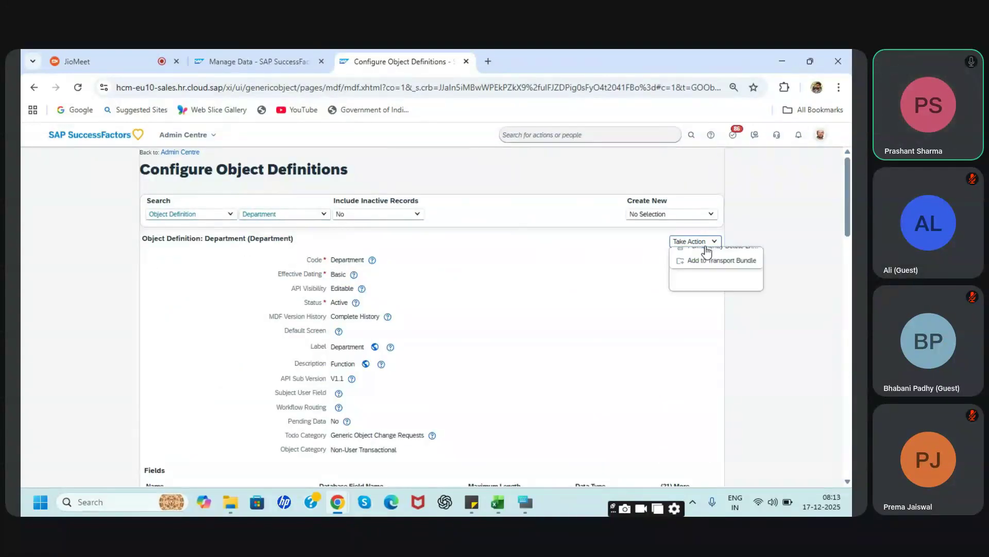
{"action": "left_click", "coordinate": [703, 255]}
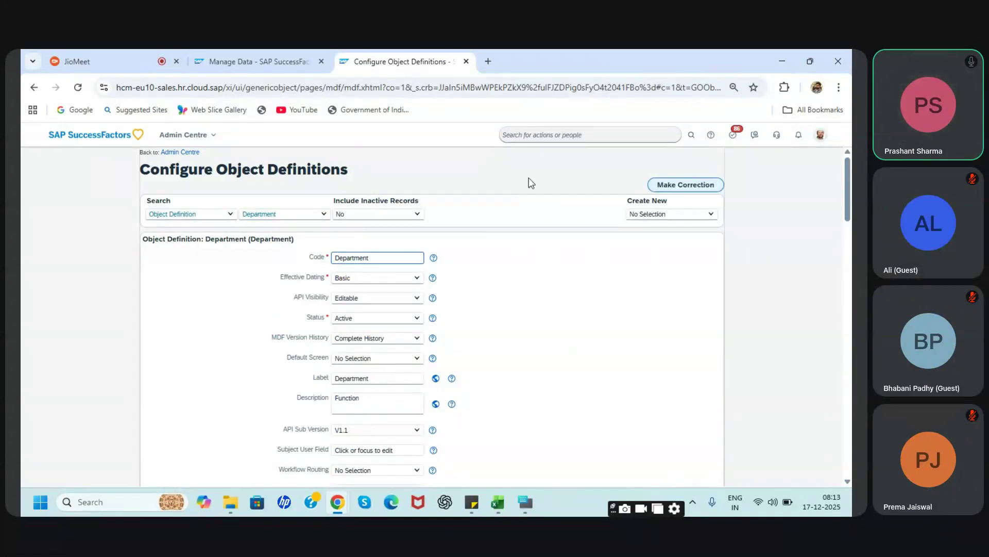
{"action": "left_click", "coordinate": [291, 59]}
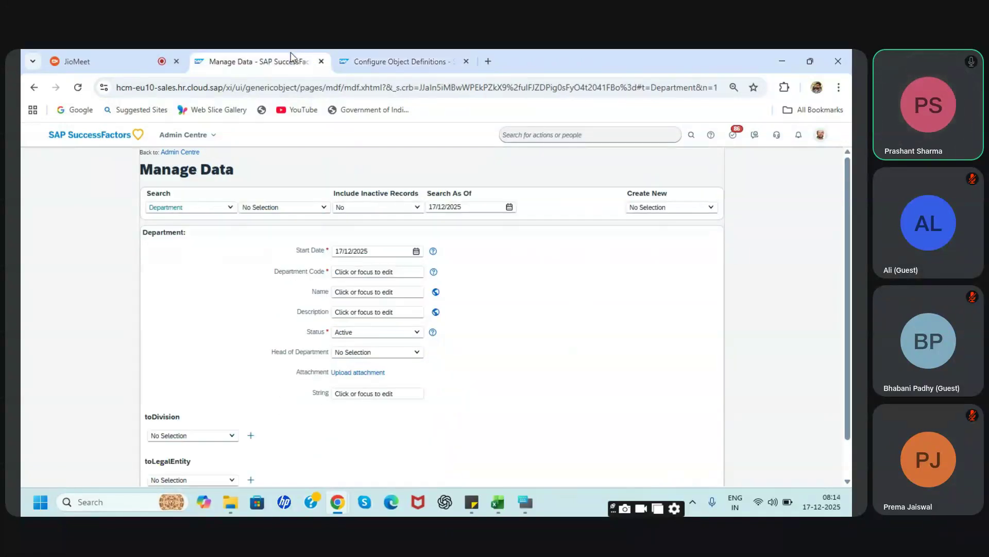
{"action": "left_click", "coordinate": [413, 52]}
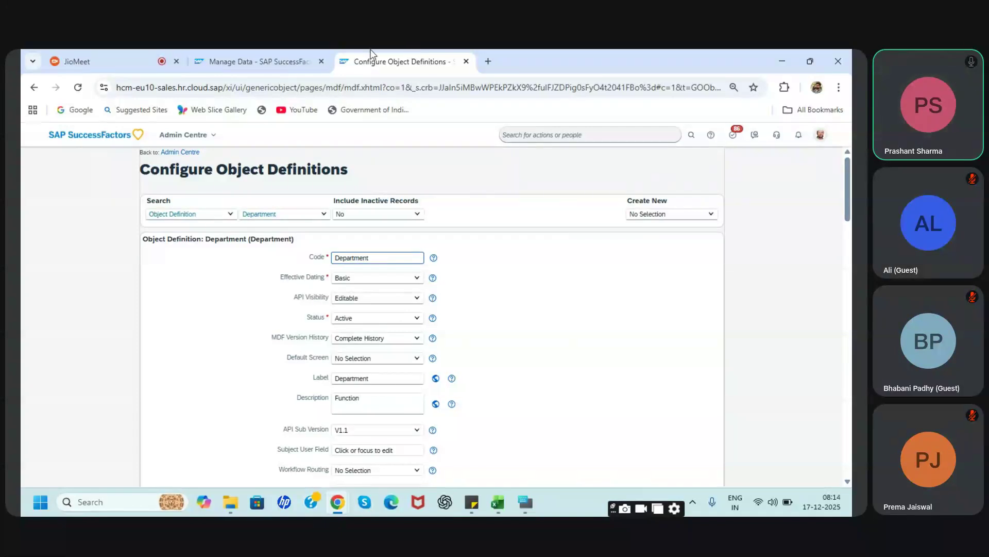
{"action": "left_click", "coordinate": [72, 54]}
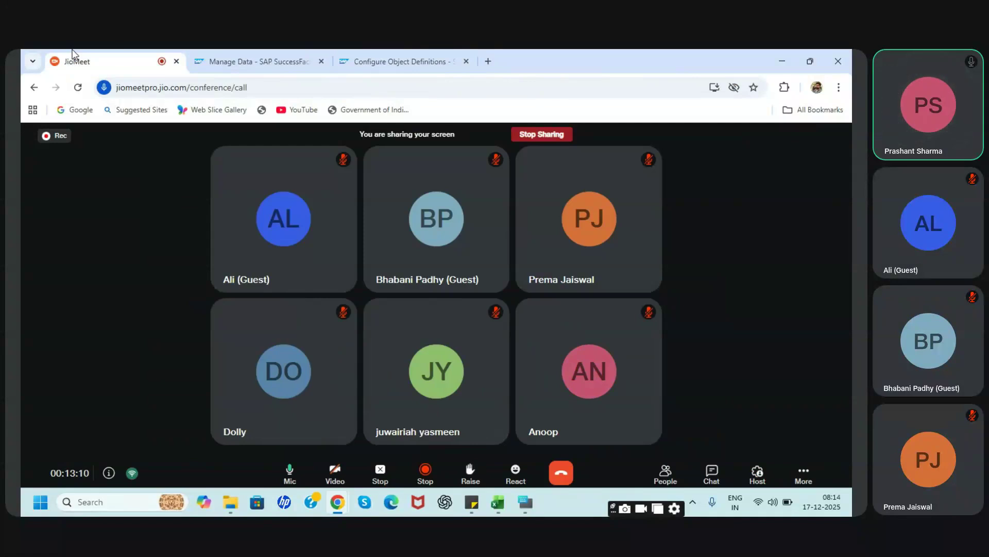
{"action": "left_click", "coordinate": [370, 58]}
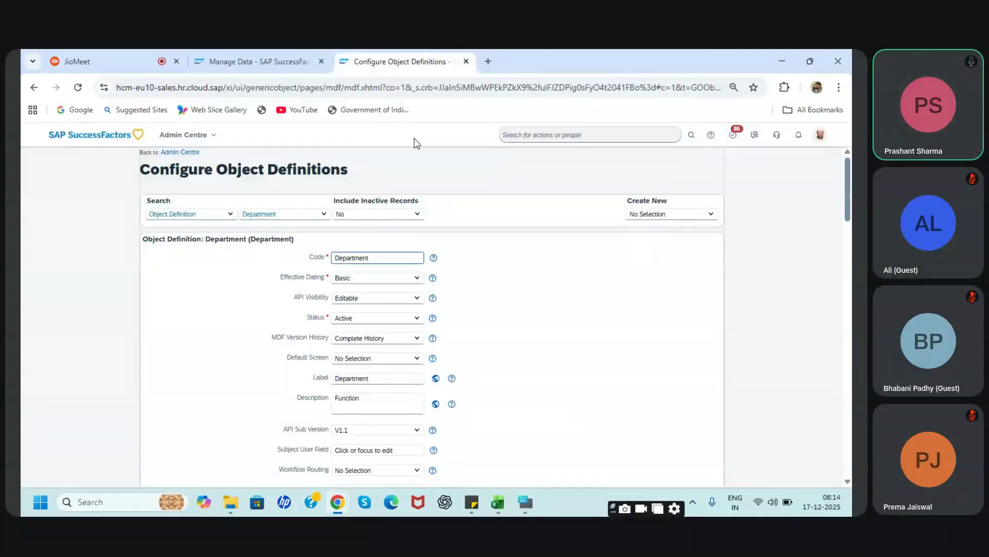
Delete the cust_Attachment field from the Department definition's field list
{"action": "scroll", "coordinate": [509, 342], "scroll_direction": "down", "scroll_amount": 15}
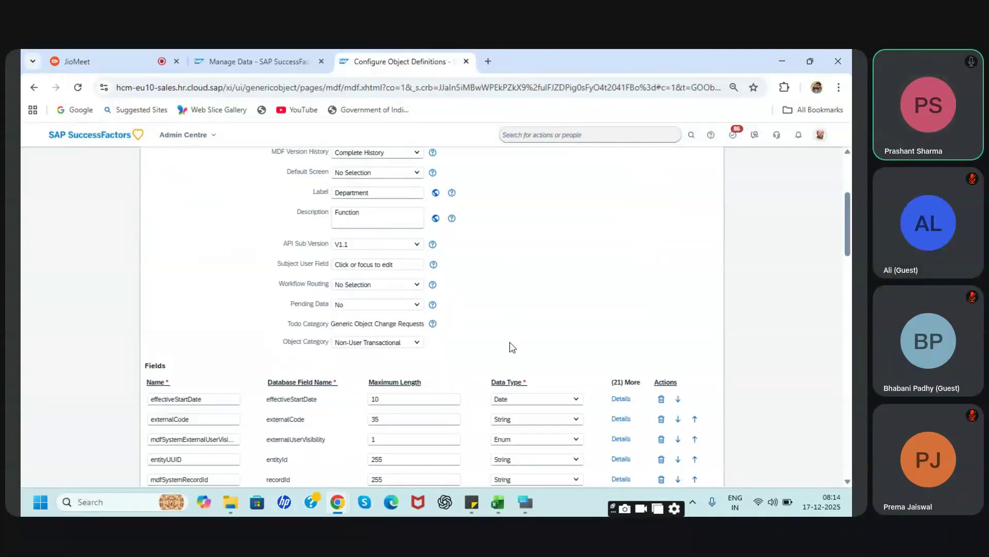
{"action": "scroll", "coordinate": [510, 347], "scroll_direction": "down", "scroll_amount": 10}
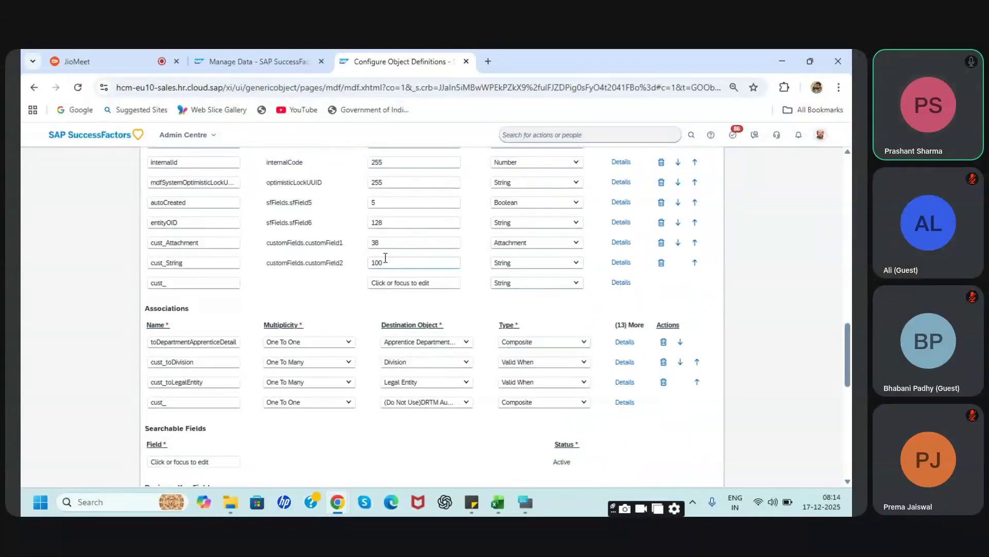
{"action": "left_click", "coordinate": [661, 243]}
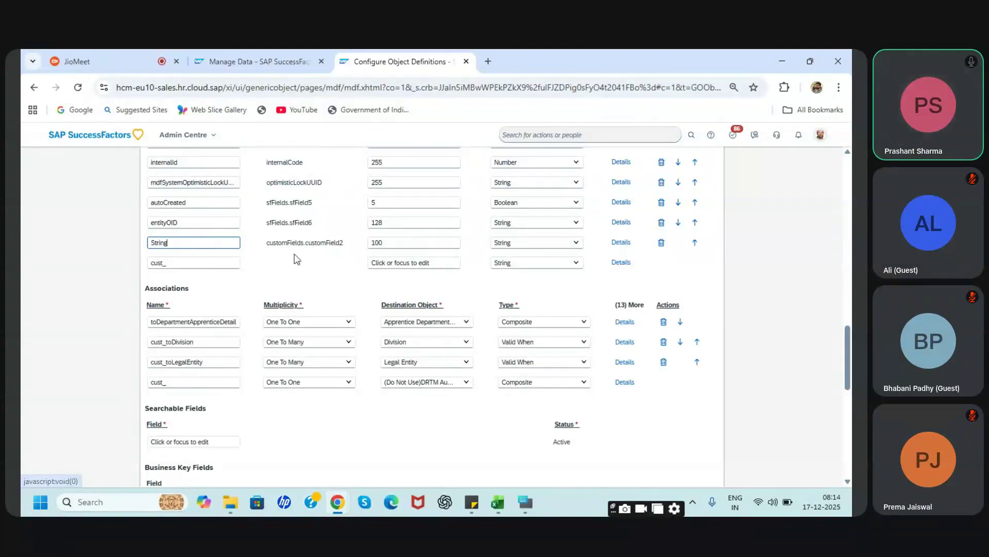
Rename the custom String field in the Department definition as cust_Location
{"action": "key", "text": "BackSpace"}
{"action": "key", "text": "BackSpace"}
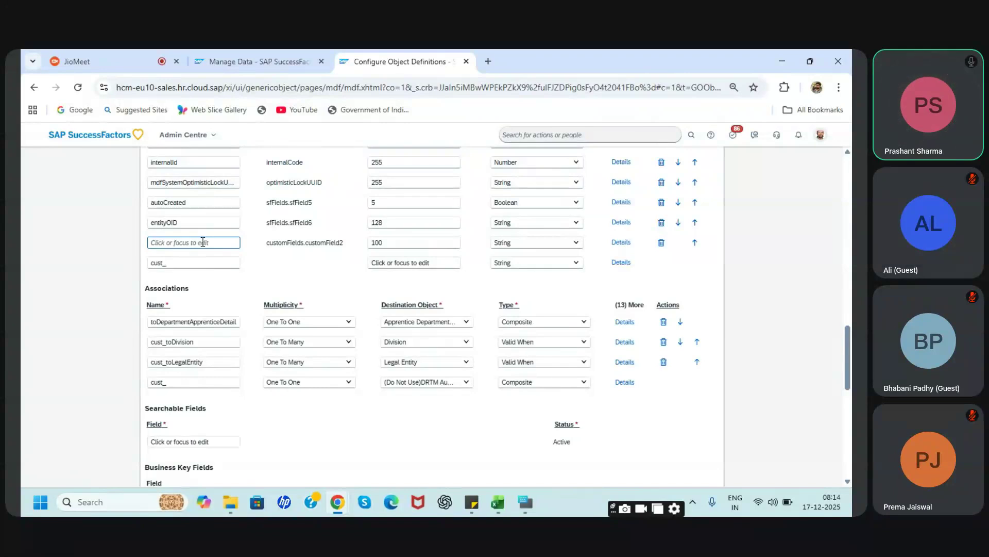
{"action": "type", "text": "L"}
{"action": "left_click", "coordinate": [292, 254]}
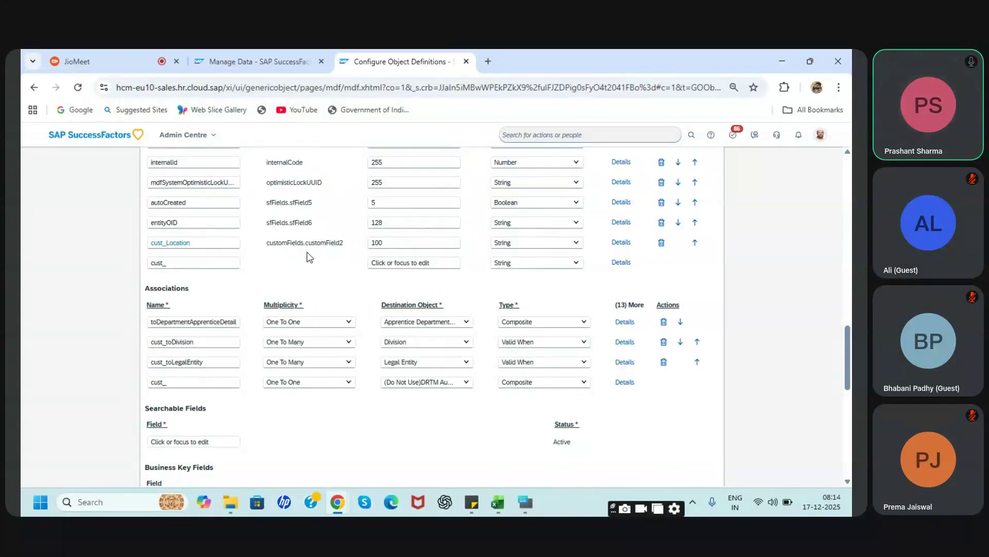
Open the details of cust_Location and examine its name, database field name, maximum length and available data types
{"action": "left_click", "coordinate": [622, 243]}
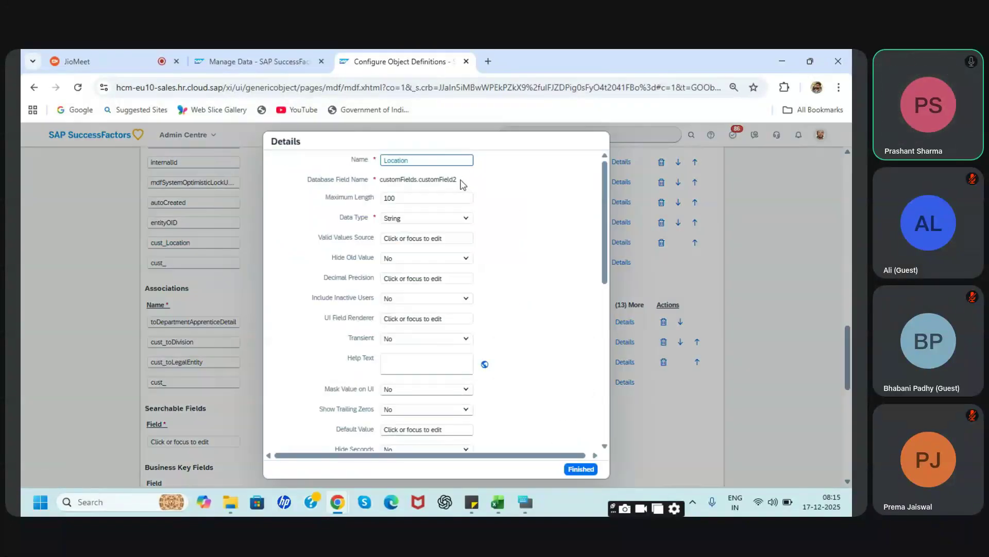
{"action": "left_click", "coordinate": [354, 159]}
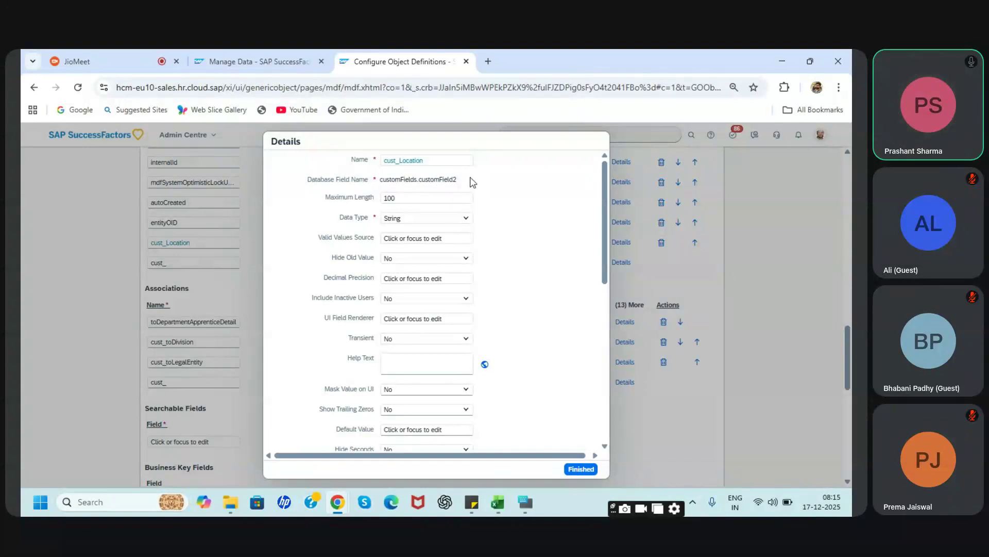
{"action": "left_click_drag", "start_coordinate": [457, 180], "coordinate": [381, 183]}
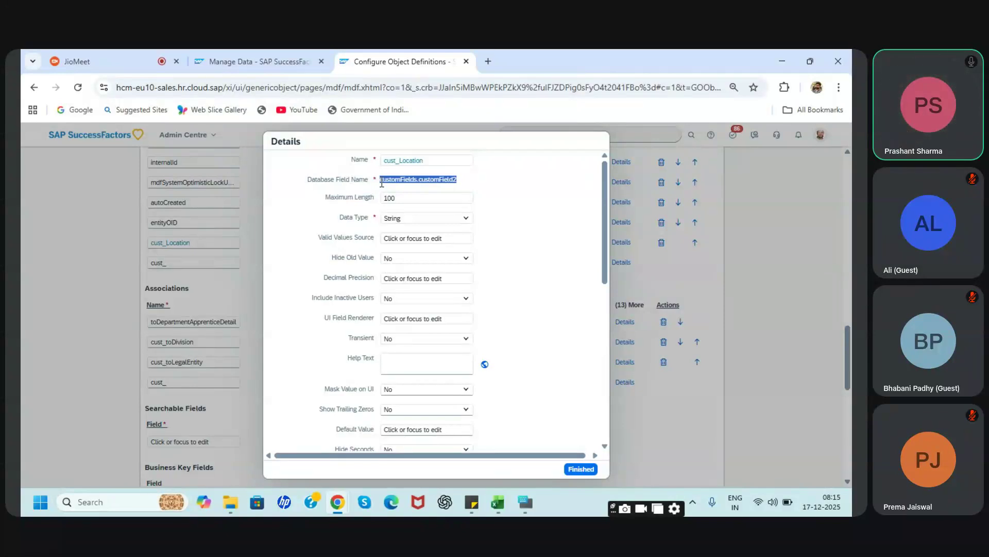
{"action": "left_click", "coordinate": [465, 183]}
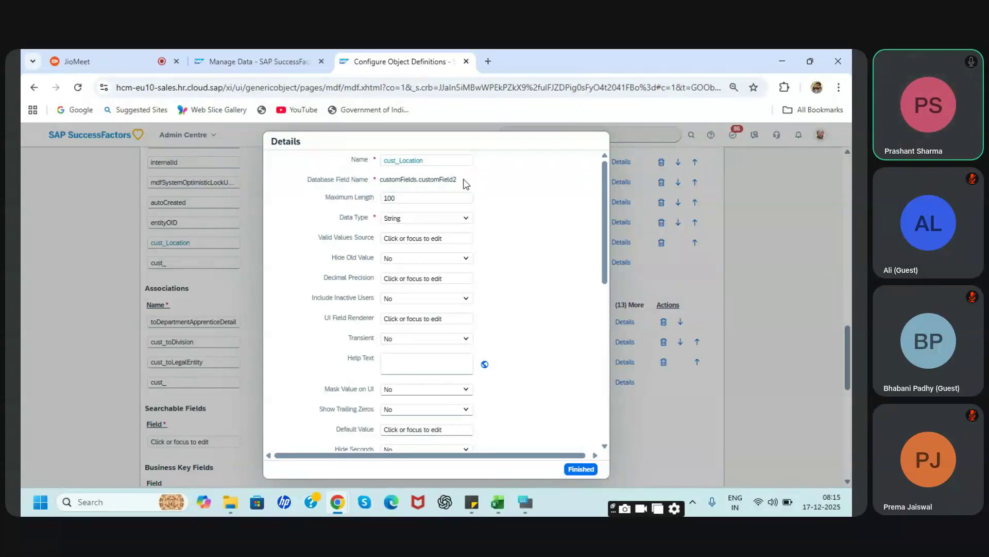
{"action": "left_click_drag", "start_coordinate": [457, 181], "coordinate": [382, 183]}
{"action": "left_click", "coordinate": [490, 187]}
{"action": "left_click", "coordinate": [430, 198]}
{"action": "left_click", "coordinate": [345, 220]}
{"action": "left_click", "coordinate": [467, 220]}
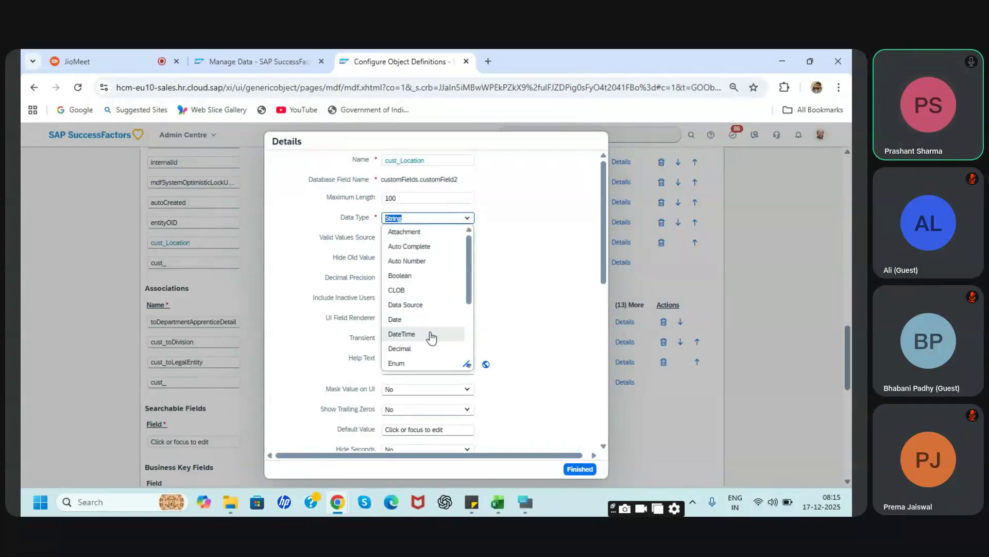
{"action": "left_click", "coordinate": [512, 240]}
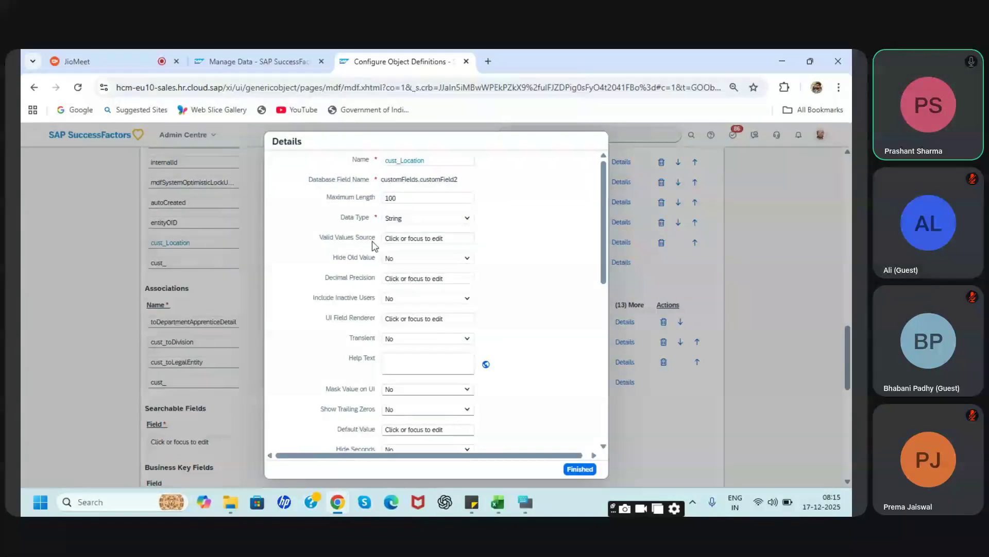
Examine the Valid Values Source, the remaining data types, Decimal Precision, Include Inactive Users and the further settings of cust_Location
{"action": "left_click_drag", "start_coordinate": [320, 240], "coordinate": [472, 244]}
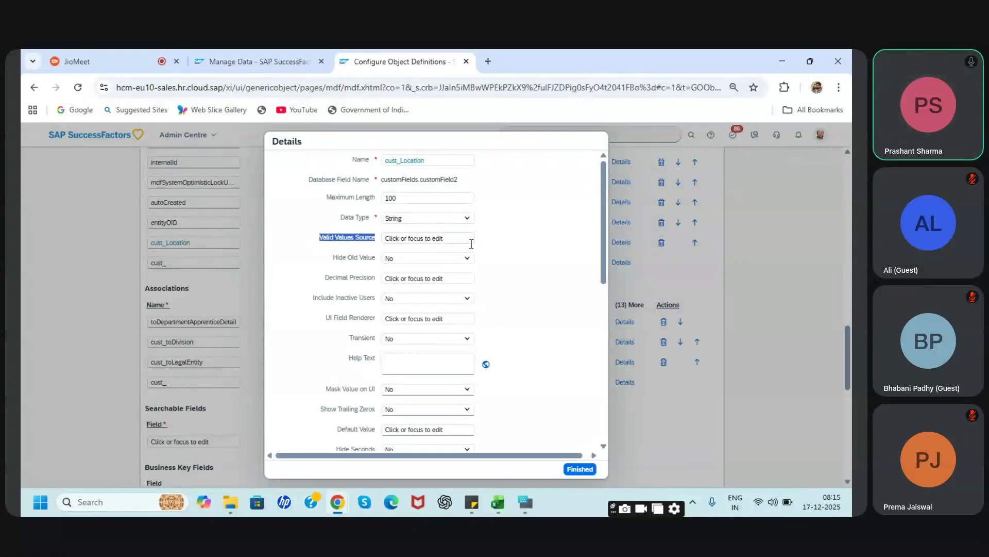
{"action": "left_click", "coordinate": [468, 218]}
{"action": "scroll", "coordinate": [445, 291], "scroll_direction": "down", "scroll_amount": 3}
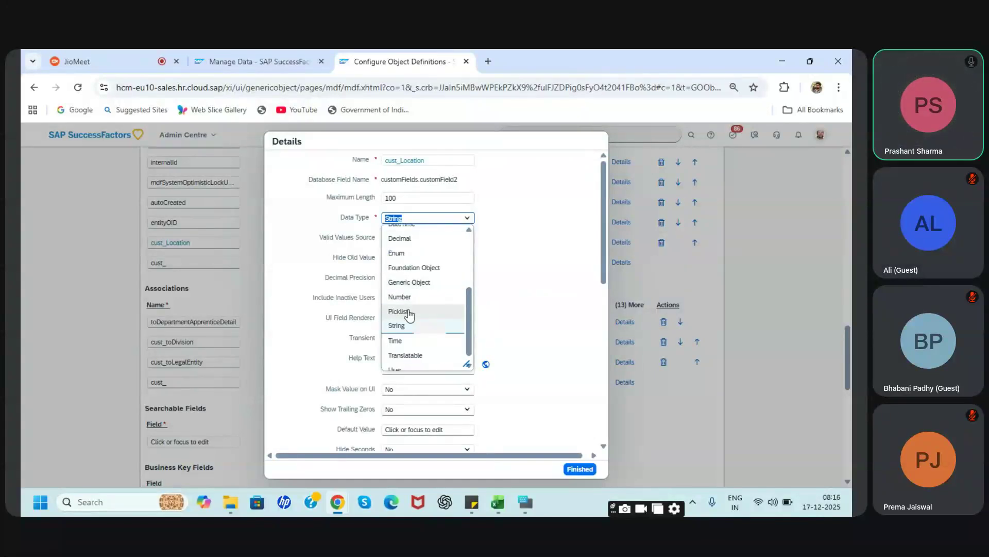
{"action": "left_click", "coordinate": [557, 241]}
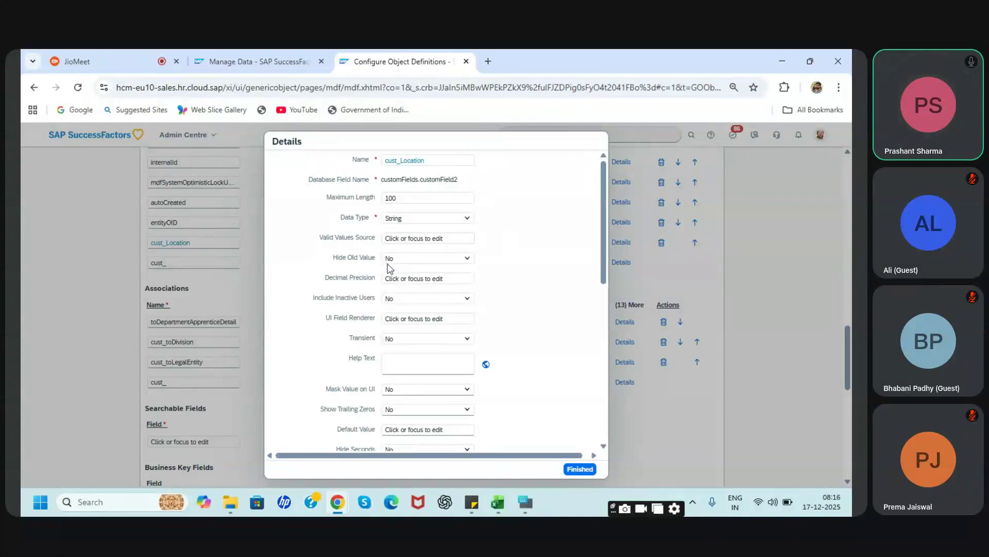
{"action": "left_click", "coordinate": [398, 281]}
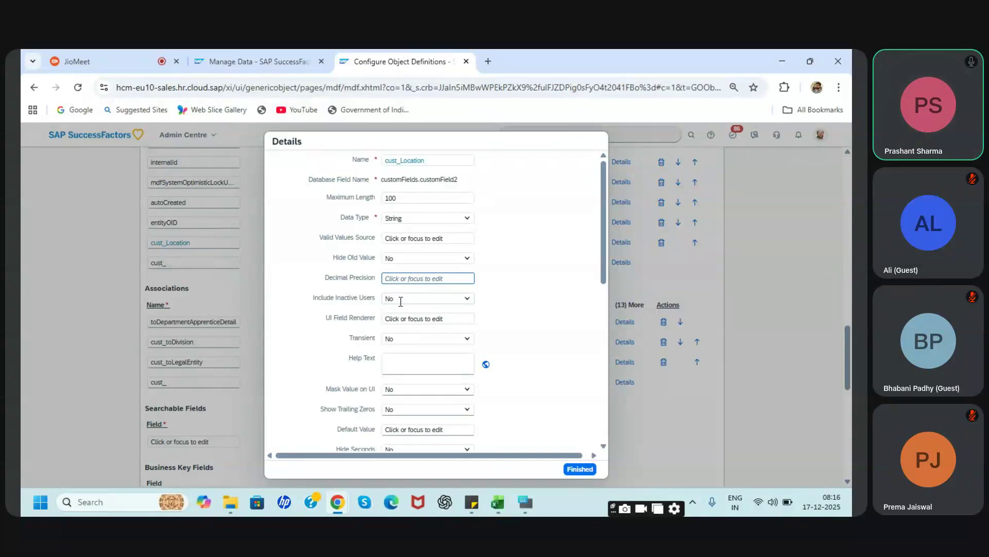
{"action": "left_click", "coordinate": [464, 219]}
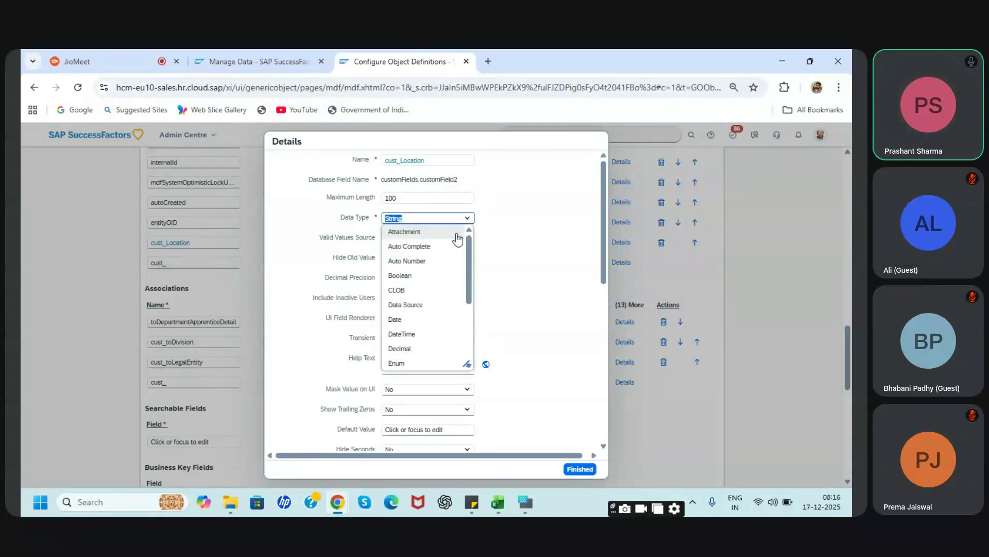
{"action": "scroll", "coordinate": [419, 342], "scroll_direction": "down", "scroll_amount": 3}
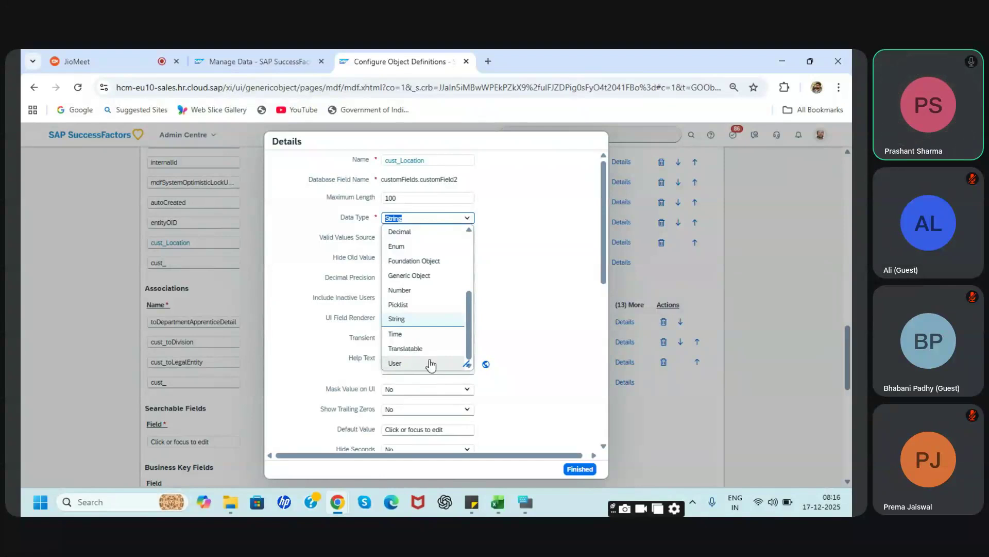
{"action": "left_click", "coordinate": [536, 305]}
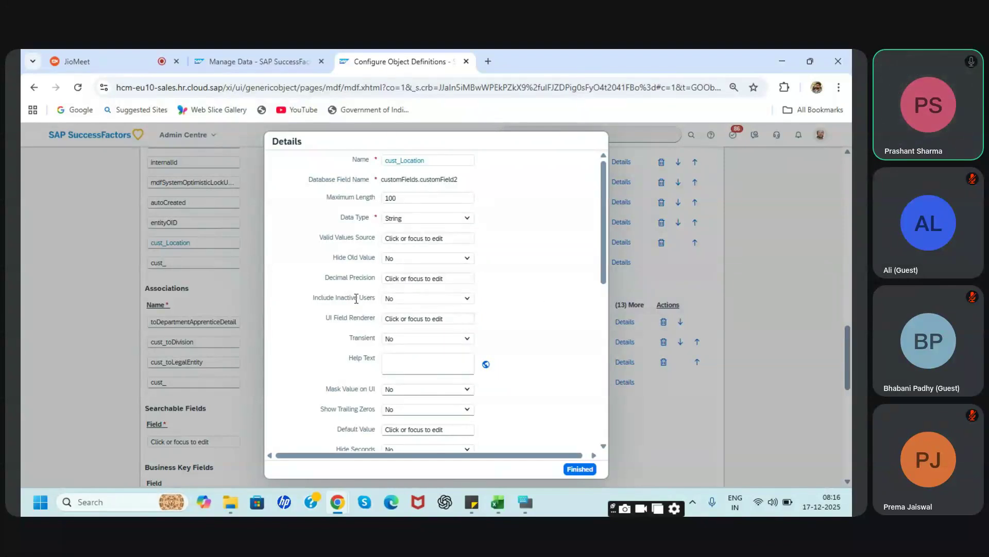
{"action": "left_click", "coordinate": [402, 299]}
{"action": "scroll", "coordinate": [422, 324], "scroll_direction": "down", "scroll_amount": 1}
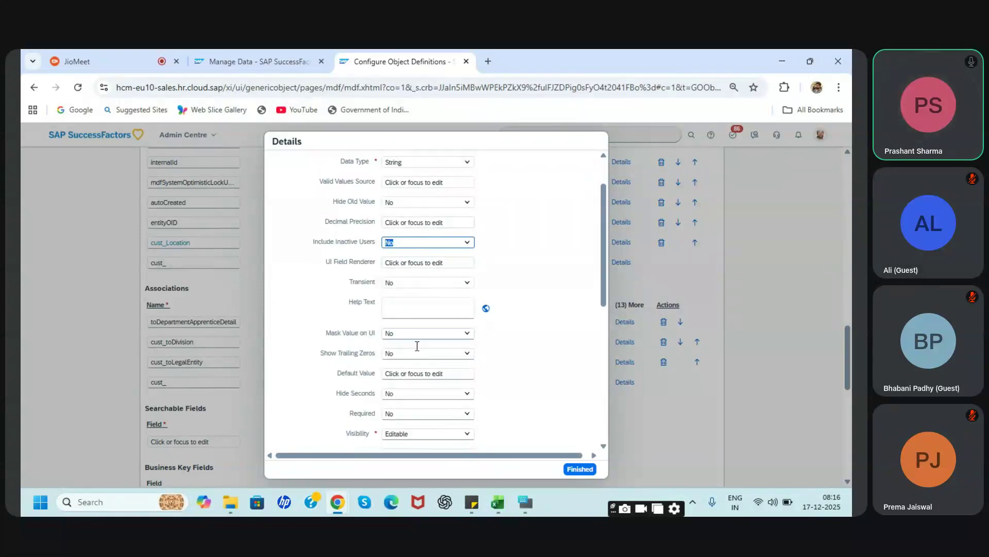
{"action": "scroll", "coordinate": [417, 348], "scroll_direction": "down", "scroll_amount": 2}
{"action": "scroll", "coordinate": [416, 352], "scroll_direction": "down", "scroll_amount": 1}
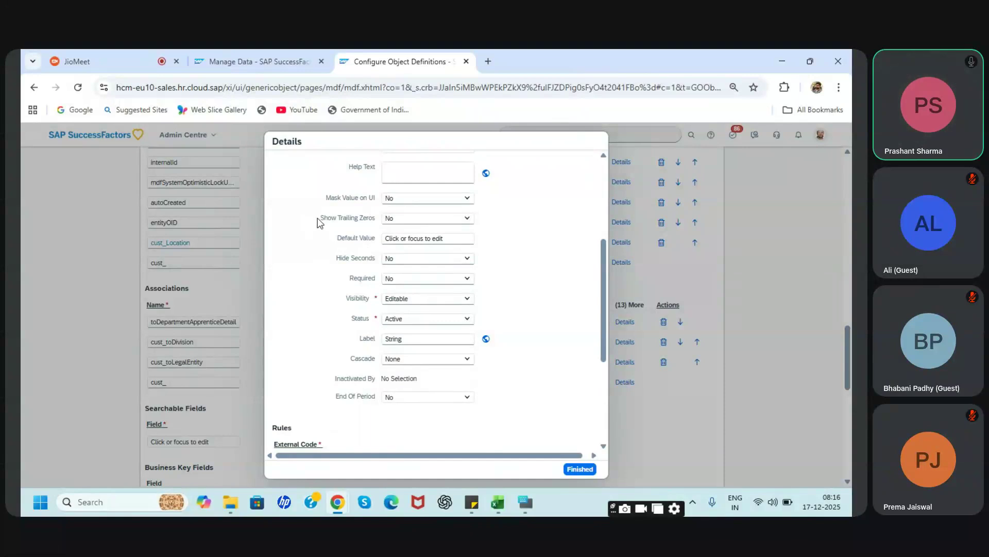
Set Mask Value on UI to Yes for cust_Location and finish its details
{"action": "scroll", "coordinate": [353, 231], "scroll_direction": "up", "scroll_amount": 1}
{"action": "left_click_drag", "start_coordinate": [325, 219], "coordinate": [378, 224]}
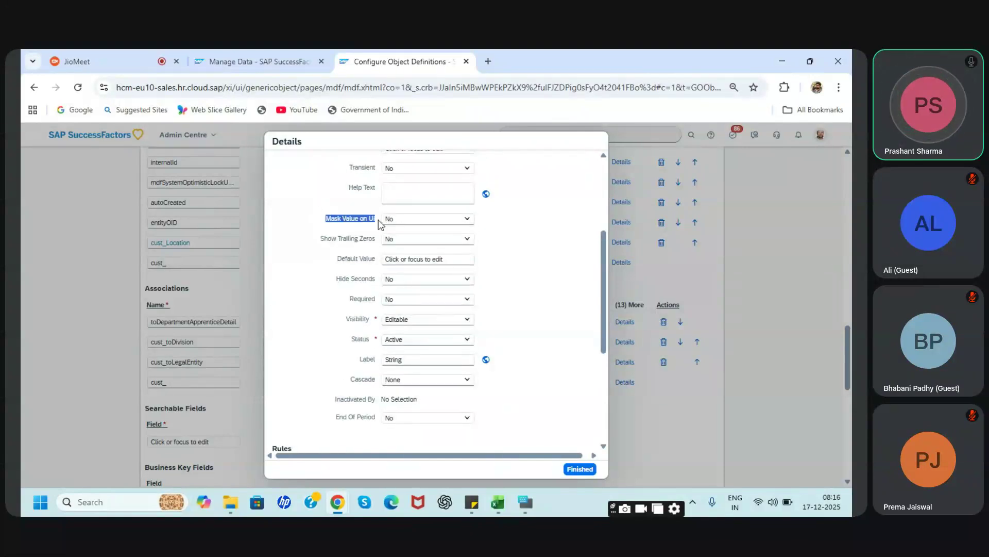
{"action": "left_click", "coordinate": [465, 219]}
{"action": "left_click", "coordinate": [441, 246]}
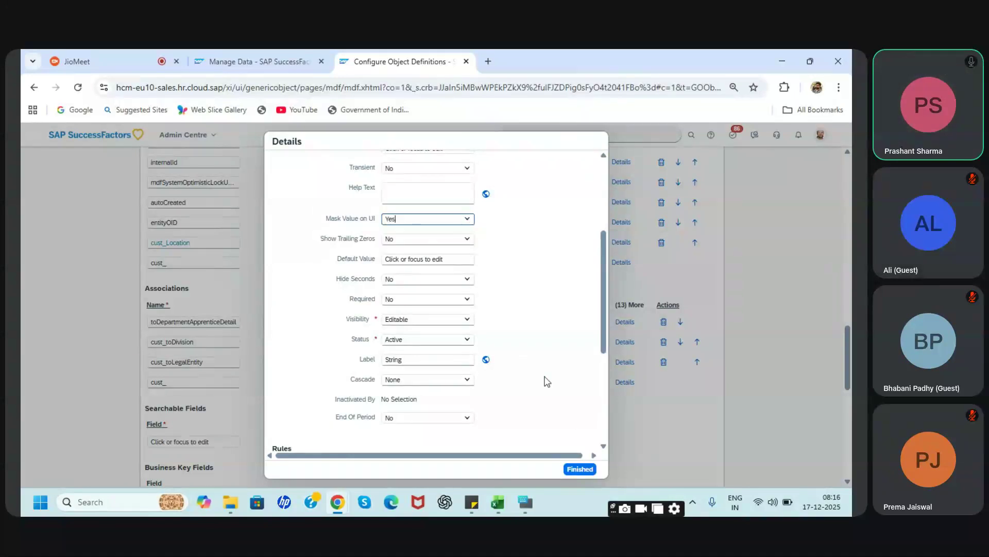
{"action": "left_click", "coordinate": [574, 467]}
Check the cust_Location entry in the field list and save the Department object definition
{"action": "scroll", "coordinate": [618, 463], "scroll_direction": "down", "scroll_amount": 5}
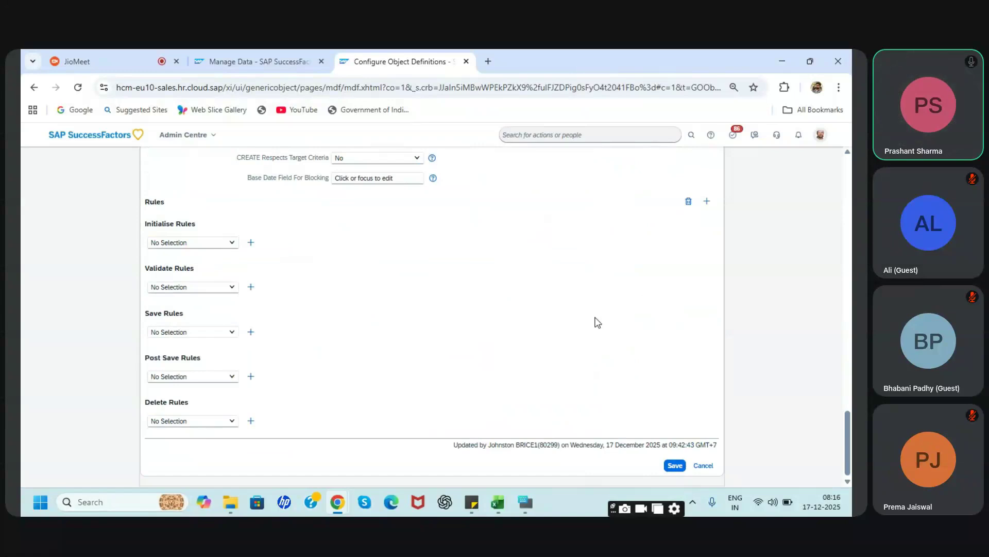
{"action": "scroll", "coordinate": [597, 321], "scroll_direction": "up", "scroll_amount": 6}
{"action": "scroll", "coordinate": [596, 322], "scroll_direction": "up", "scroll_amount": 3}
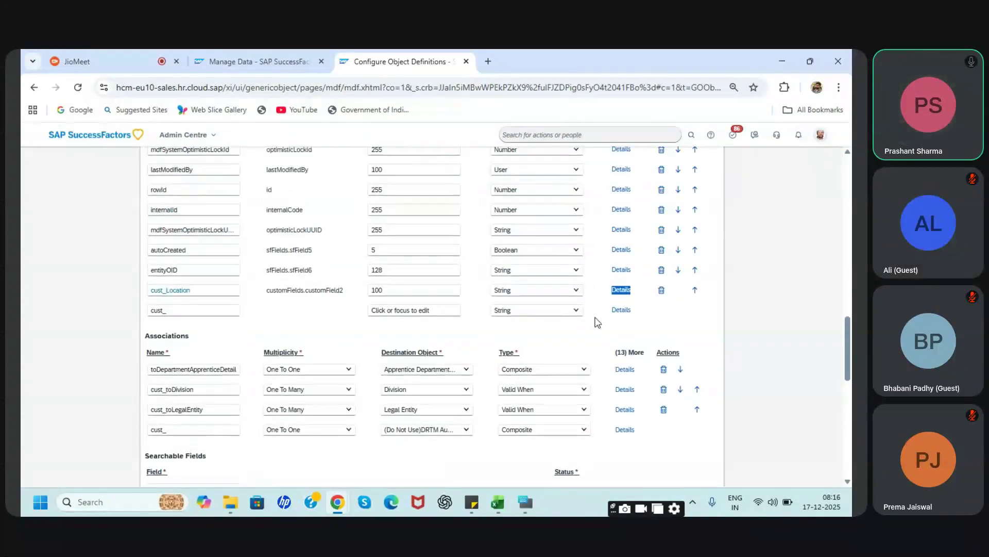
{"action": "scroll", "coordinate": [596, 321], "scroll_direction": "down", "scroll_amount": 8}
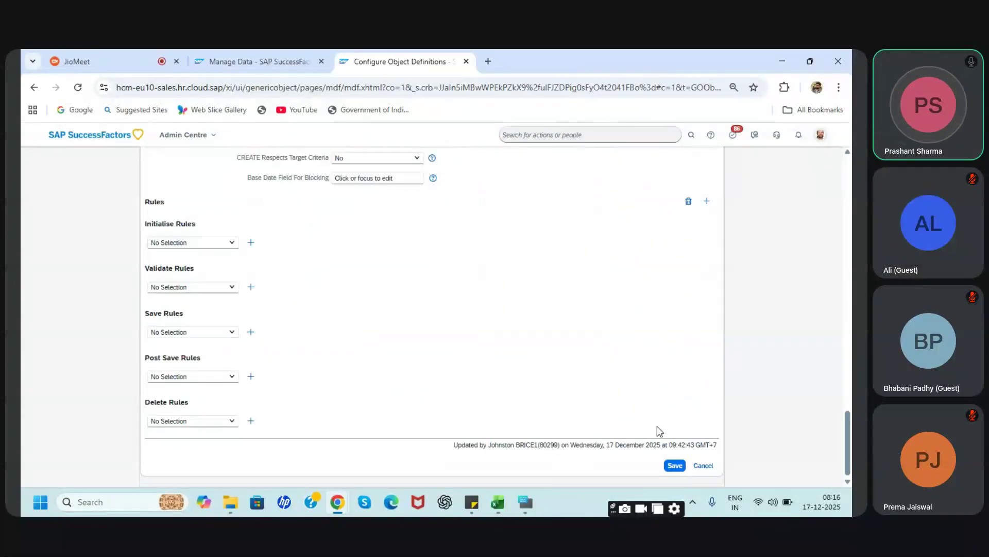
{"action": "left_click", "coordinate": [671, 466]}
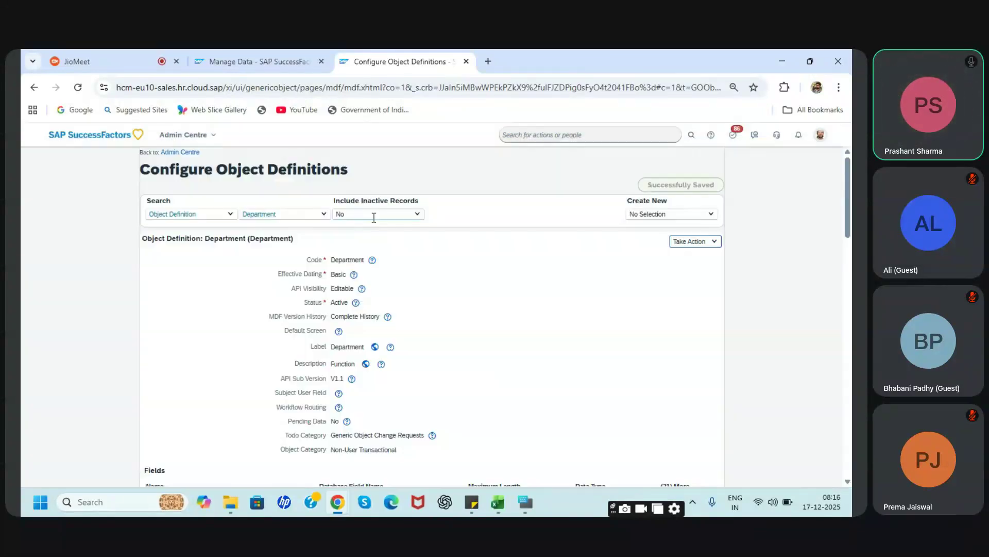
Reload the new Department form in Manage Data and enter TYU as the department code
{"action": "left_click", "coordinate": [215, 57]}
{"action": "left_click", "coordinate": [78, 88]}
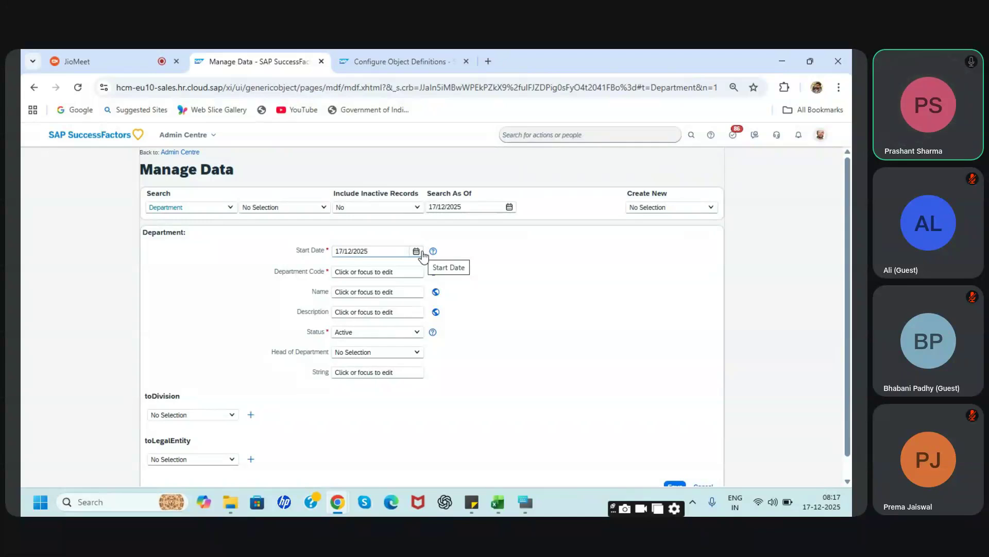
{"action": "left_click", "coordinate": [386, 276]}
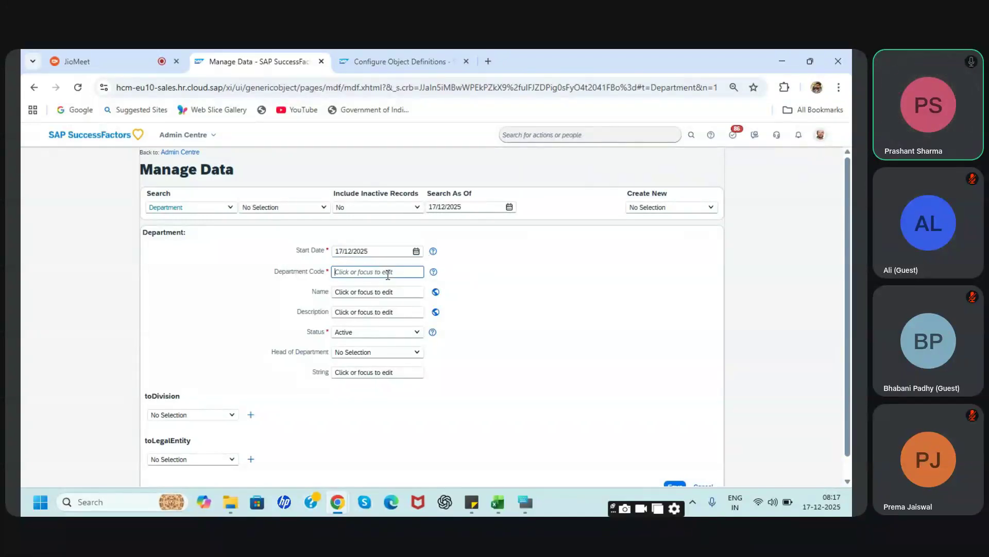
{"action": "type", "text": "TYU"}
{"action": "left_click", "coordinate": [379, 292]}
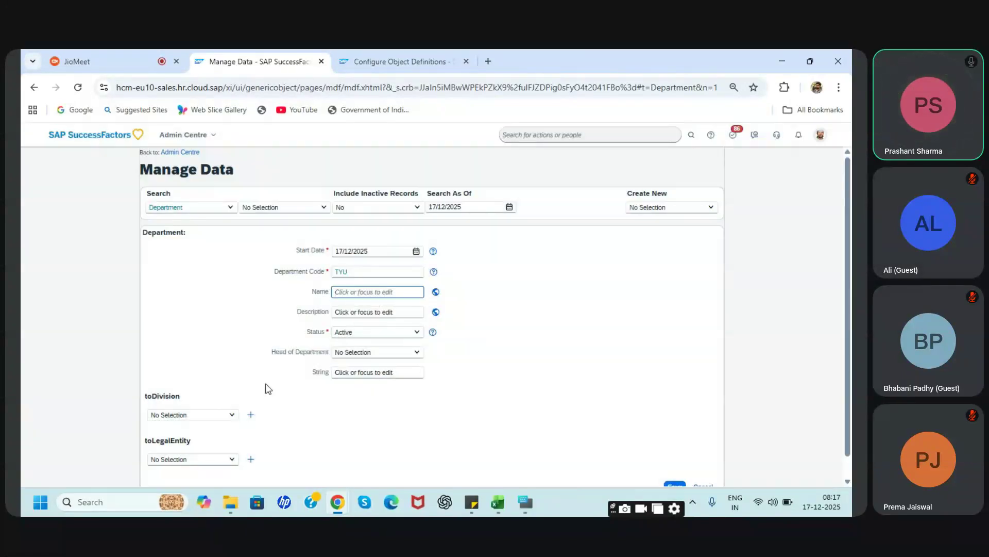
Assign division 2_Division_SJ and legal entity 128 (Irish New) to the new department and save the record
{"action": "left_click", "coordinate": [230, 416]}
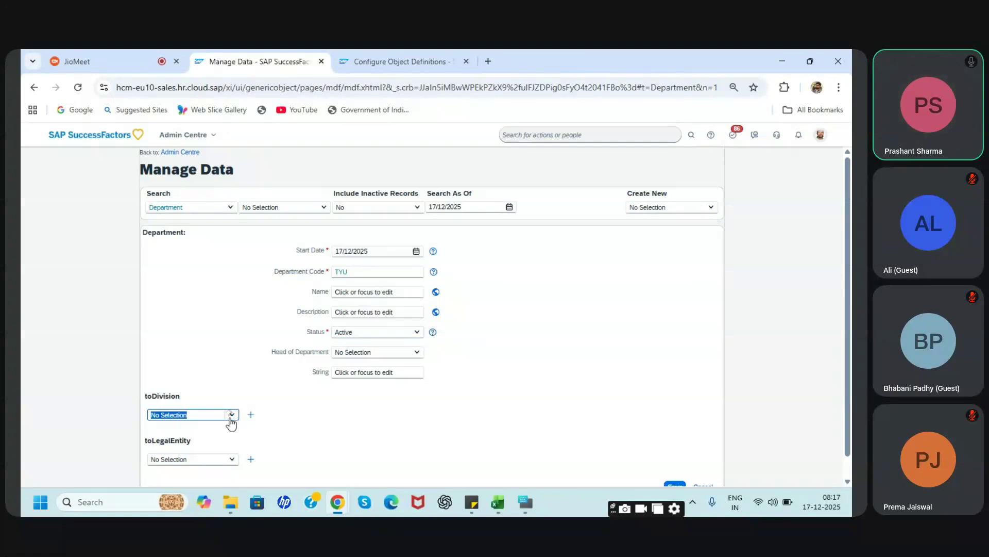
{"action": "left_click", "coordinate": [180, 357]}
{"action": "scroll", "coordinate": [186, 413], "scroll_direction": "down", "scroll_amount": 1}
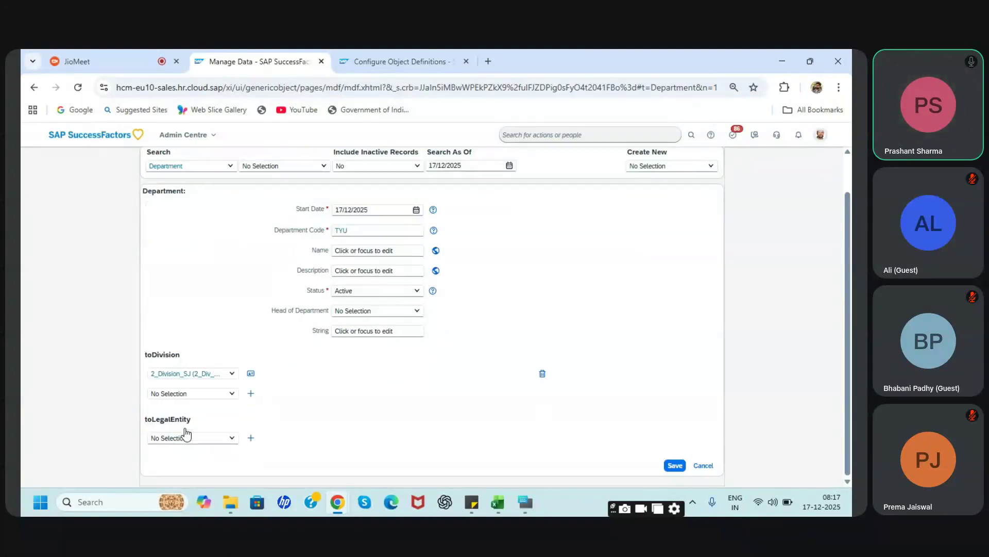
{"action": "left_click", "coordinate": [231, 439]}
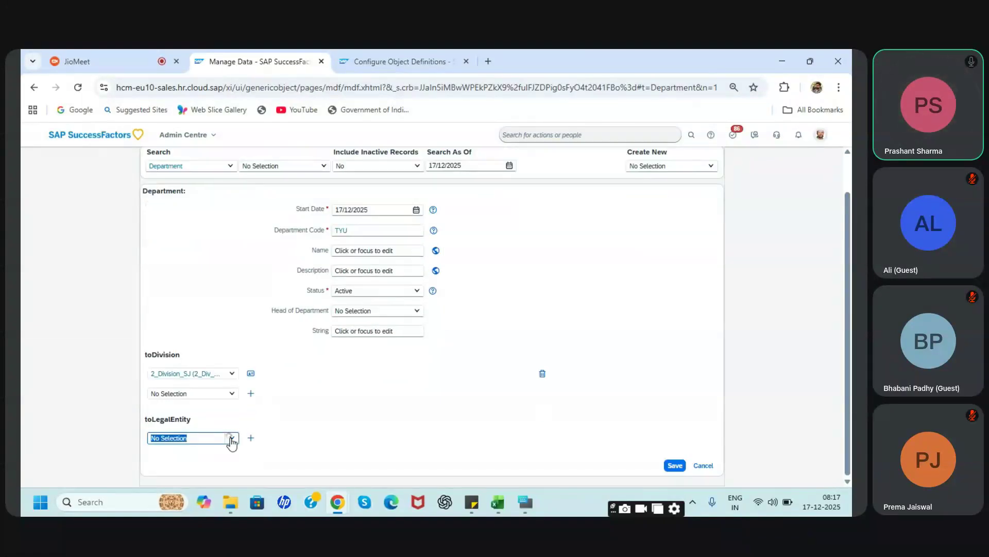
{"action": "left_click", "coordinate": [215, 367]}
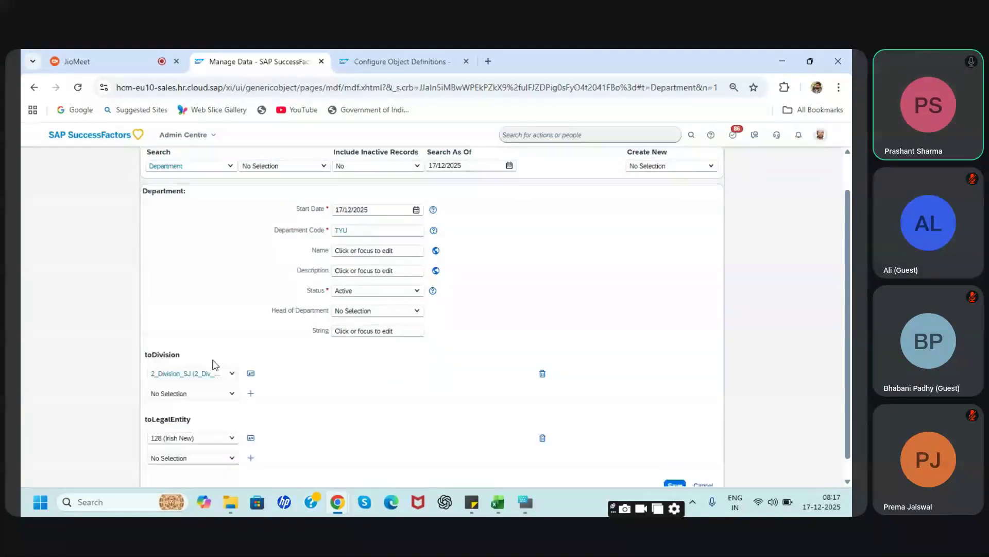
{"action": "scroll", "coordinate": [524, 479], "scroll_direction": "down", "scroll_amount": 1}
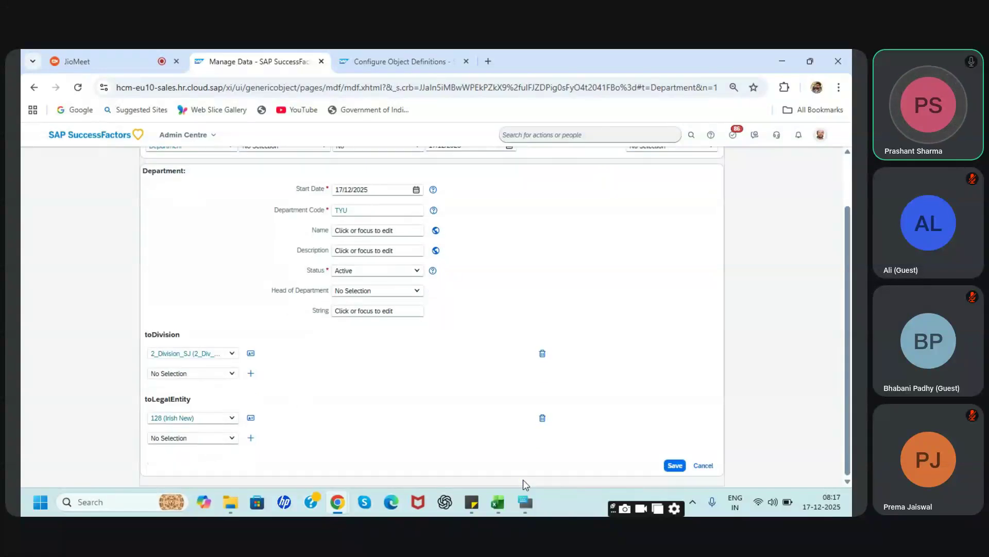
{"action": "left_click", "coordinate": [674, 466]}
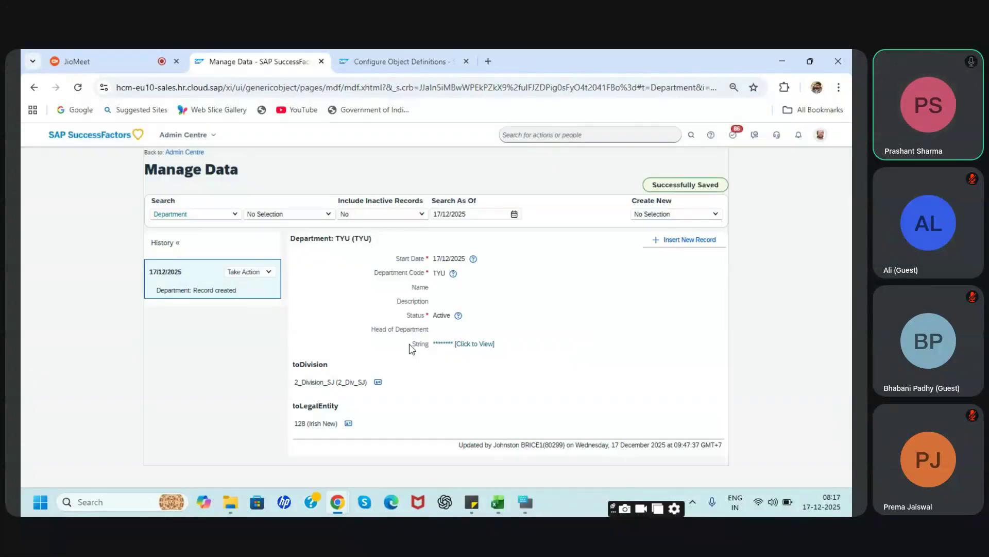
Reveal the masked String value on department TYU and accept the sensitive information prompt
{"action": "left_click", "coordinate": [465, 344]}
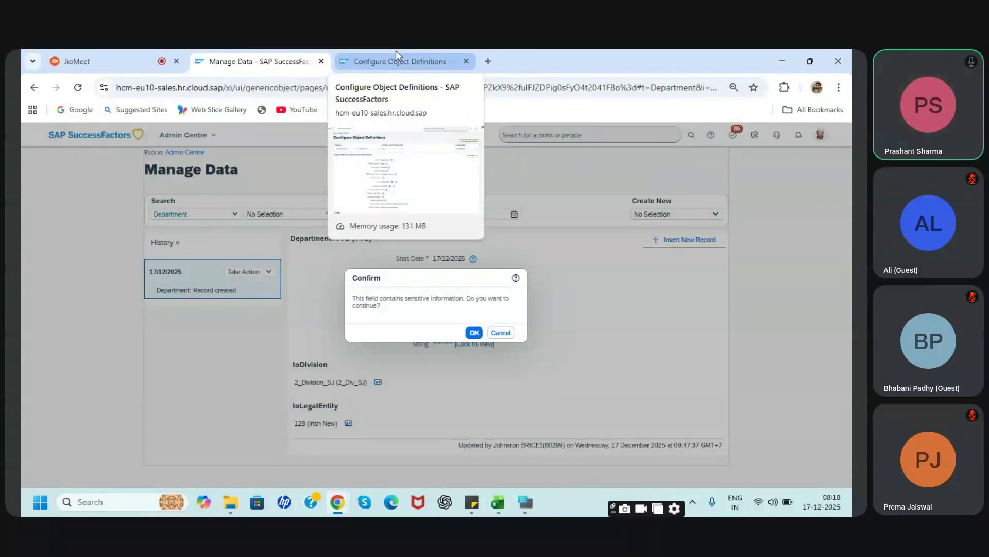
{"action": "left_click", "coordinate": [474, 333]}
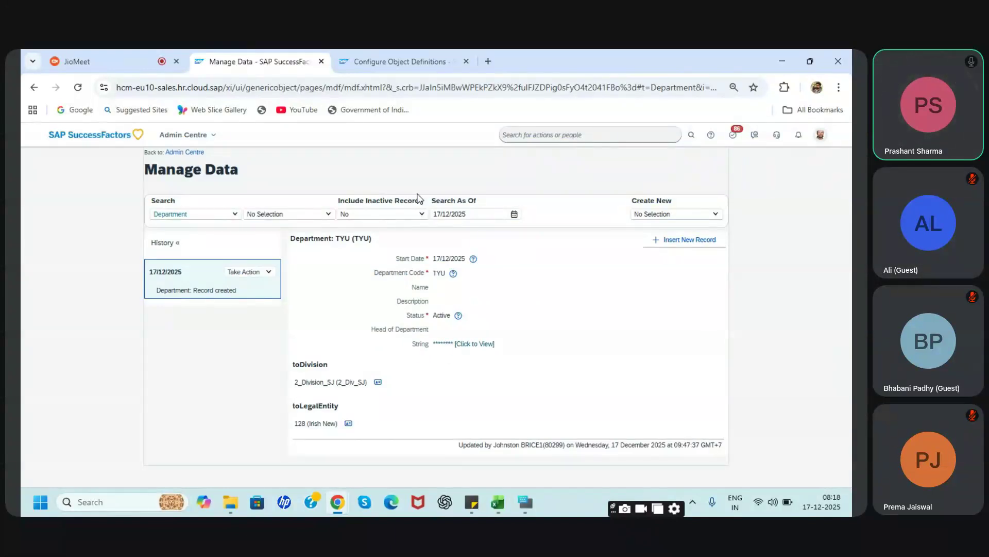
Check the Mask Value on UI setting in the cust_Location details of the Department object definition
{"action": "left_click", "coordinate": [395, 61]}
{"action": "scroll", "coordinate": [681, 302], "scroll_direction": "down", "scroll_amount": 14}
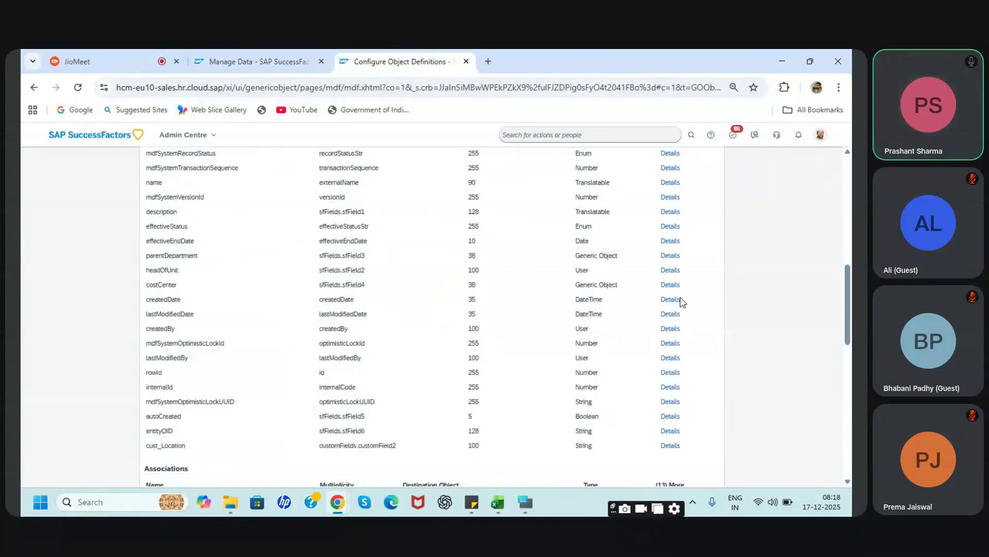
{"action": "scroll", "coordinate": [675, 294], "scroll_direction": "up", "scroll_amount": 3}
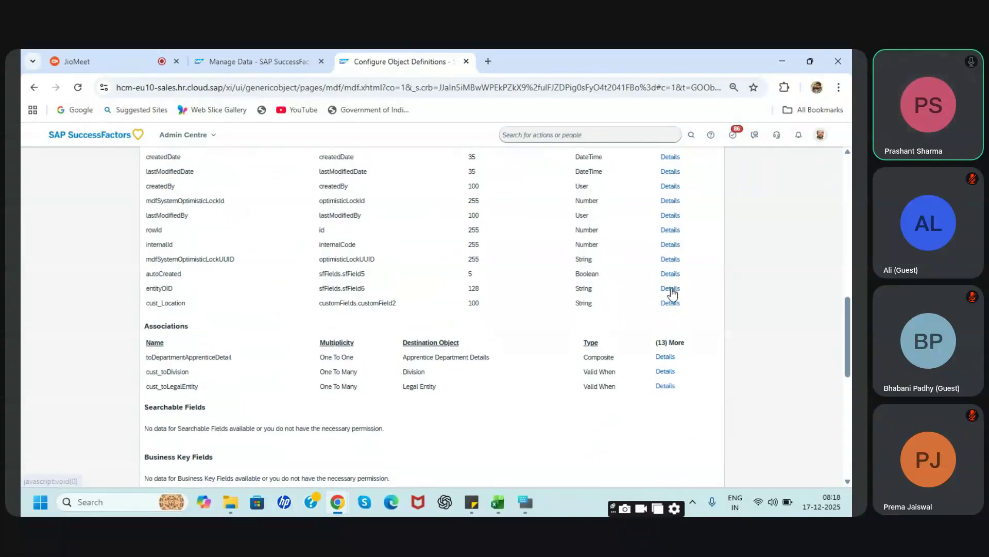
{"action": "left_click", "coordinate": [670, 288]}
{"action": "left_click", "coordinate": [536, 470]}
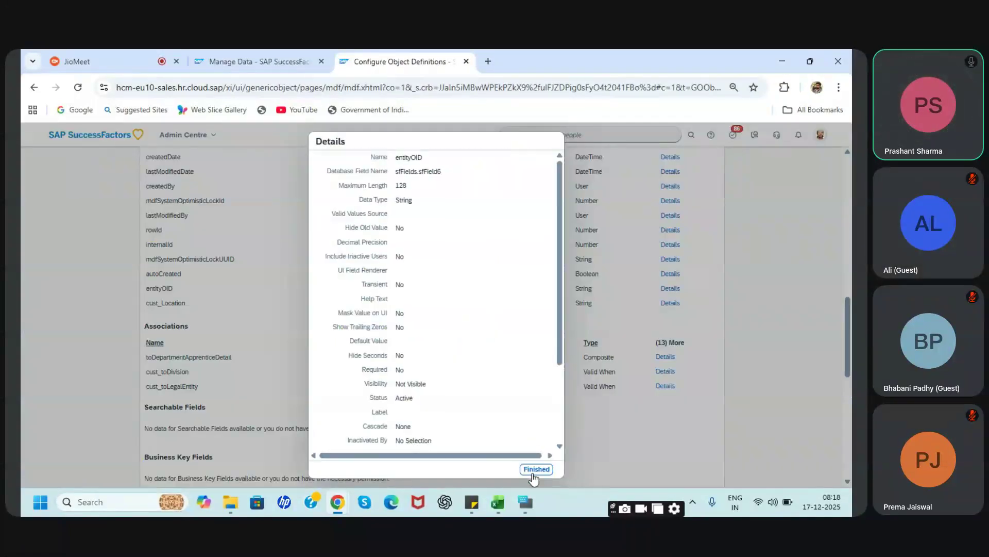
{"action": "left_click", "coordinate": [670, 303]}
{"action": "scroll", "coordinate": [400, 338], "scroll_direction": "down", "scroll_amount": 5}
{"action": "scroll", "coordinate": [400, 340], "scroll_direction": "up", "scroll_amount": 1}
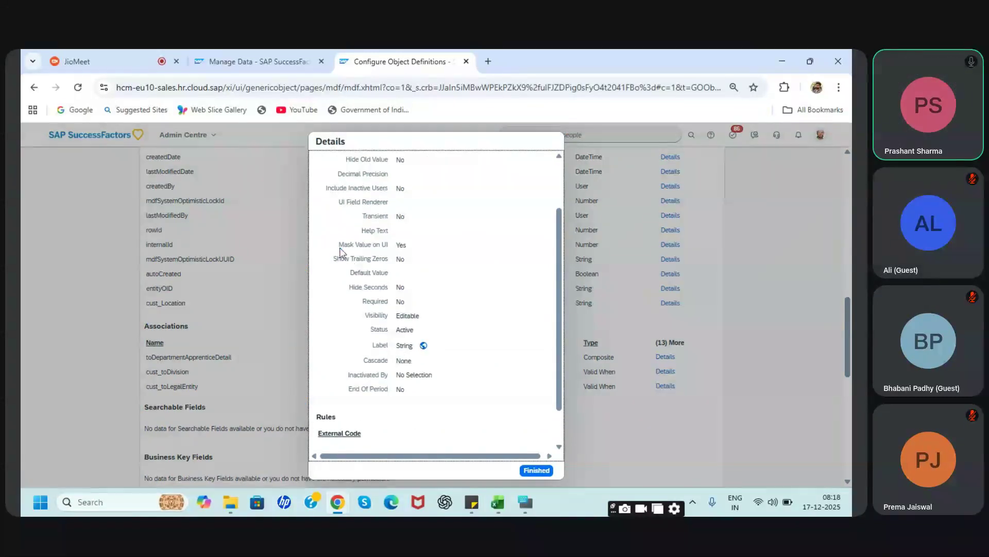
{"action": "left_click_drag", "start_coordinate": [350, 246], "coordinate": [423, 255]}
{"action": "left_click", "coordinate": [419, 250]}
{"action": "left_click", "coordinate": [533, 472]}
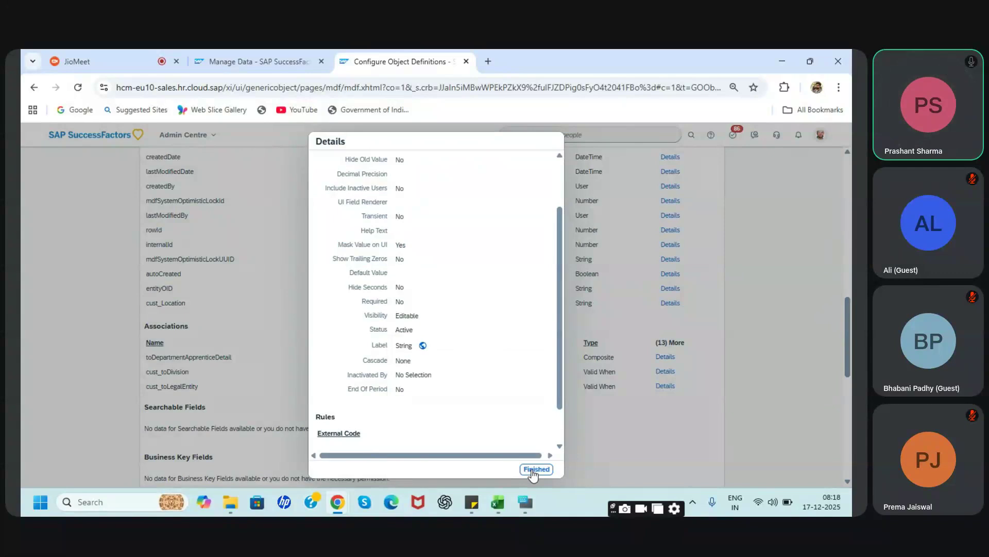
Open the Department object definition for correction and set Mask Value on UI to No in the cust_Location details
{"action": "scroll", "coordinate": [492, 175], "scroll_direction": "up", "scroll_amount": 10}
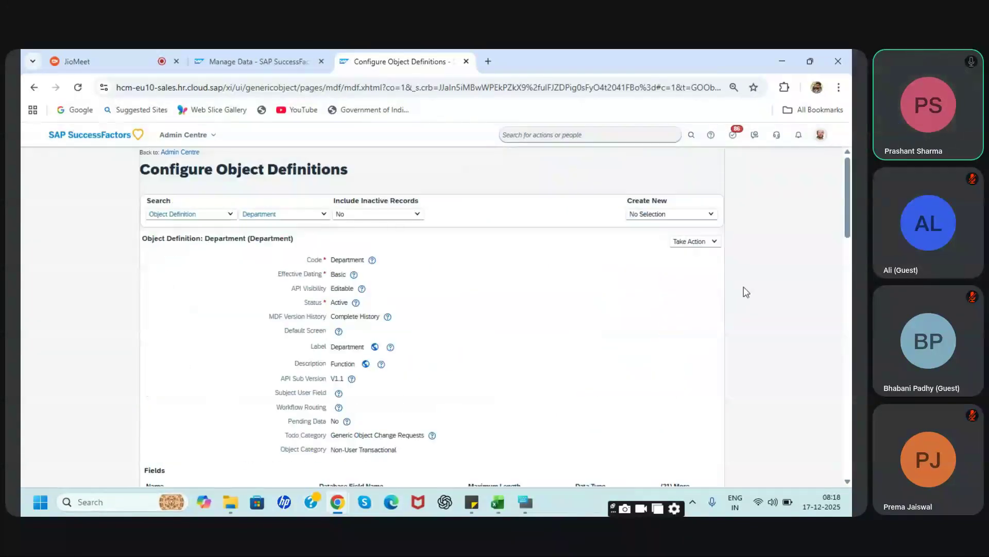
{"action": "left_click", "coordinate": [714, 242]}
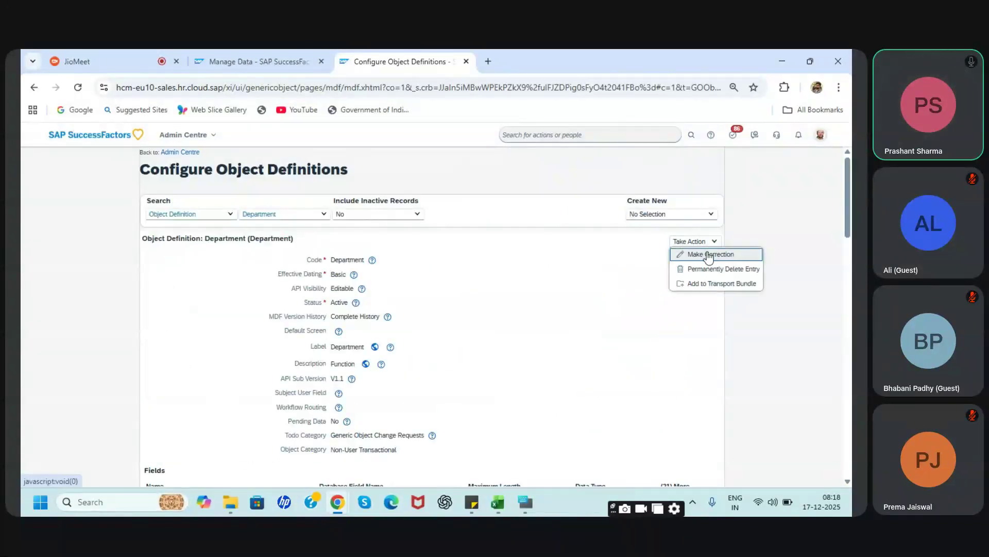
{"action": "left_click", "coordinate": [708, 255]}
{"action": "scroll", "coordinate": [630, 364], "scroll_direction": "down", "scroll_amount": 15}
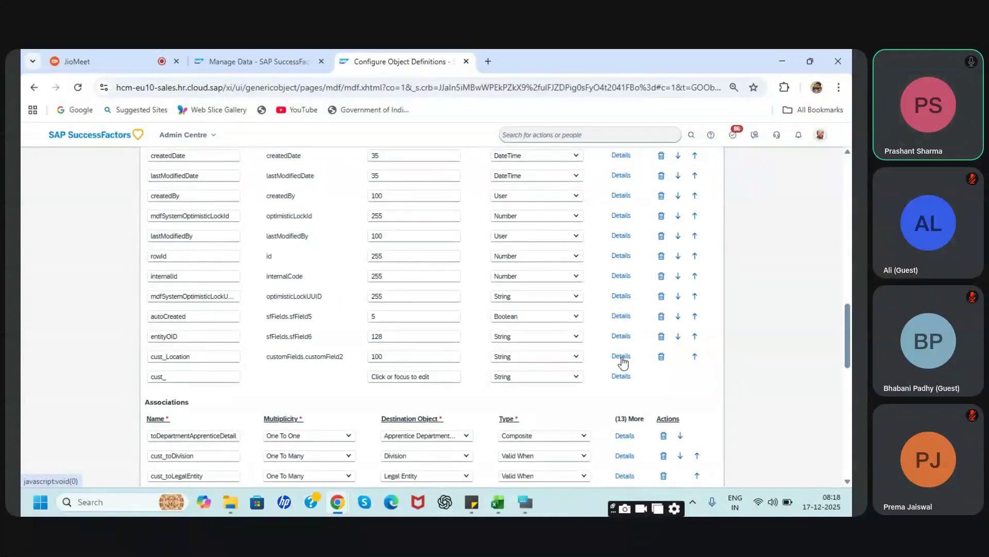
{"action": "left_click", "coordinate": [622, 355]}
{"action": "scroll", "coordinate": [449, 398], "scroll_direction": "down", "scroll_amount": 2}
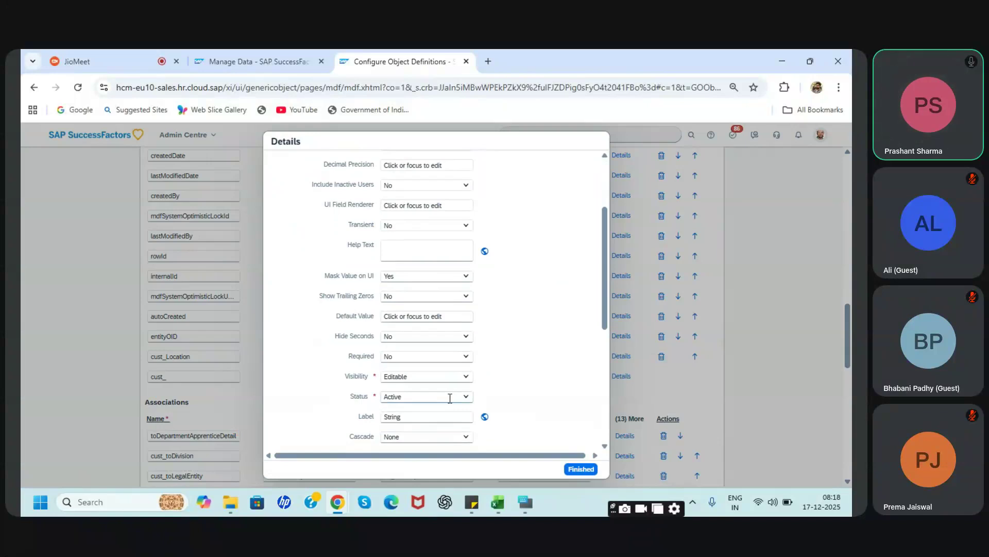
{"action": "scroll", "coordinate": [450, 398], "scroll_direction": "down", "scroll_amount": 1}
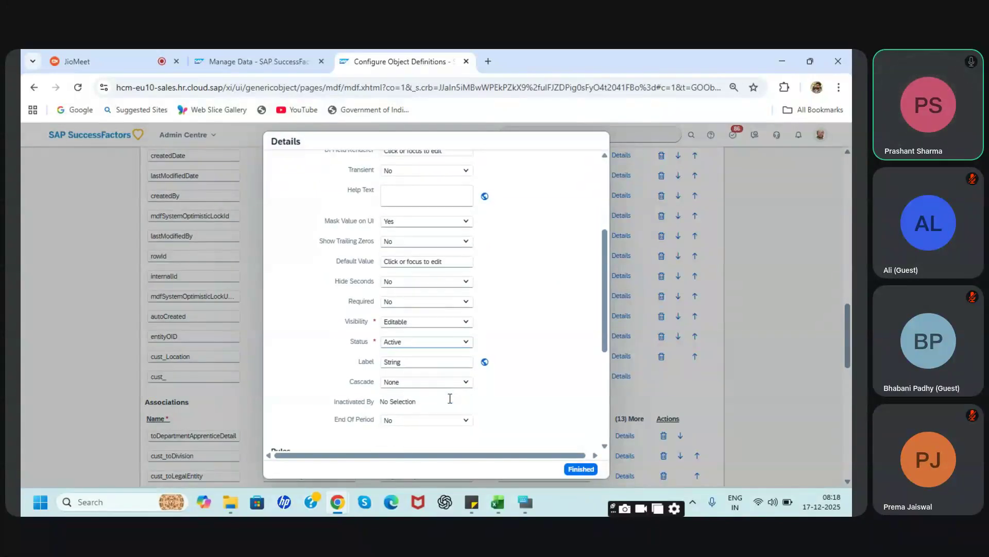
{"action": "left_click", "coordinate": [461, 221]}
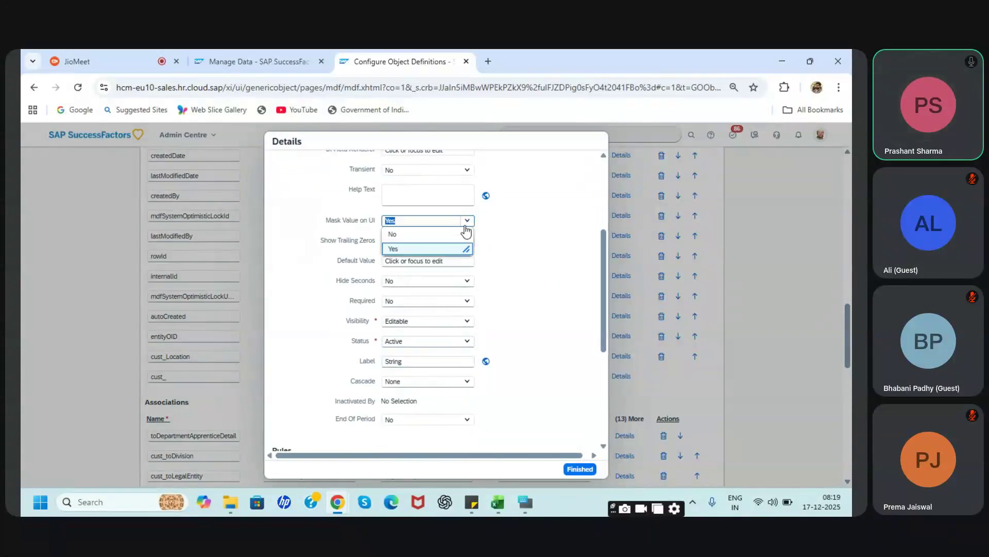
{"action": "left_click", "coordinate": [448, 234]}
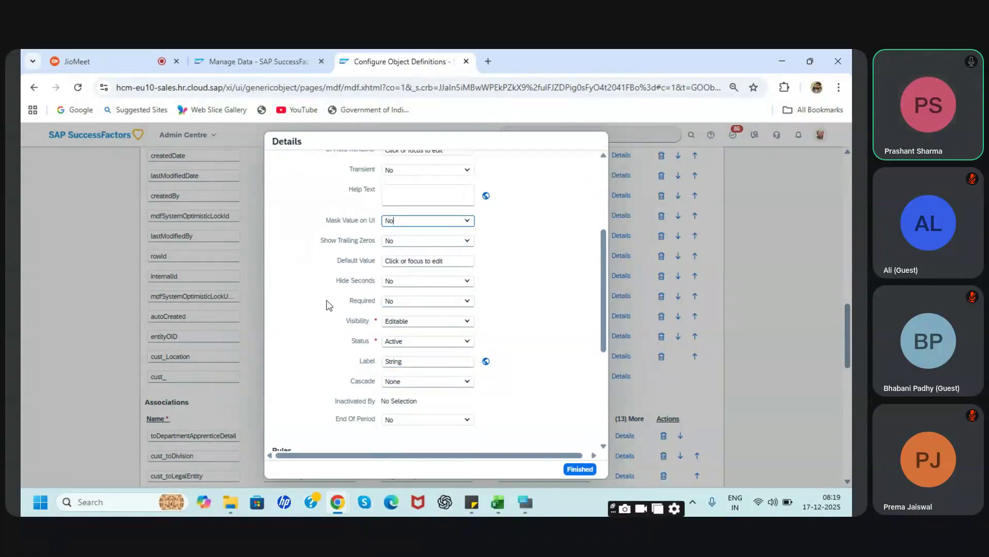
{"action": "left_click", "coordinate": [469, 304]}
{"action": "left_click", "coordinate": [522, 305]}
Permanently delete the 17/12/2025 entry of department TYU in Manage Data
{"action": "left_click", "coordinate": [243, 58]}
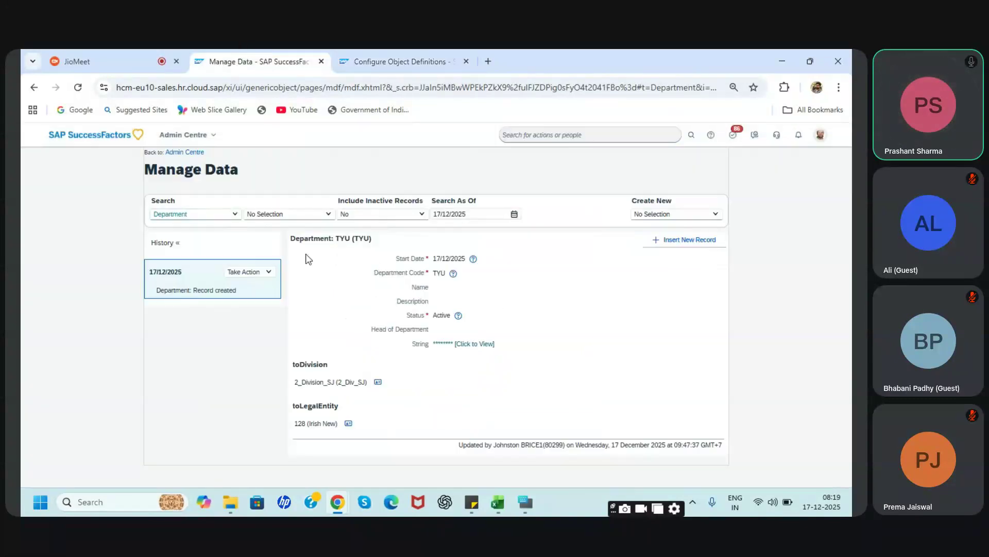
{"action": "left_click", "coordinate": [266, 271]}
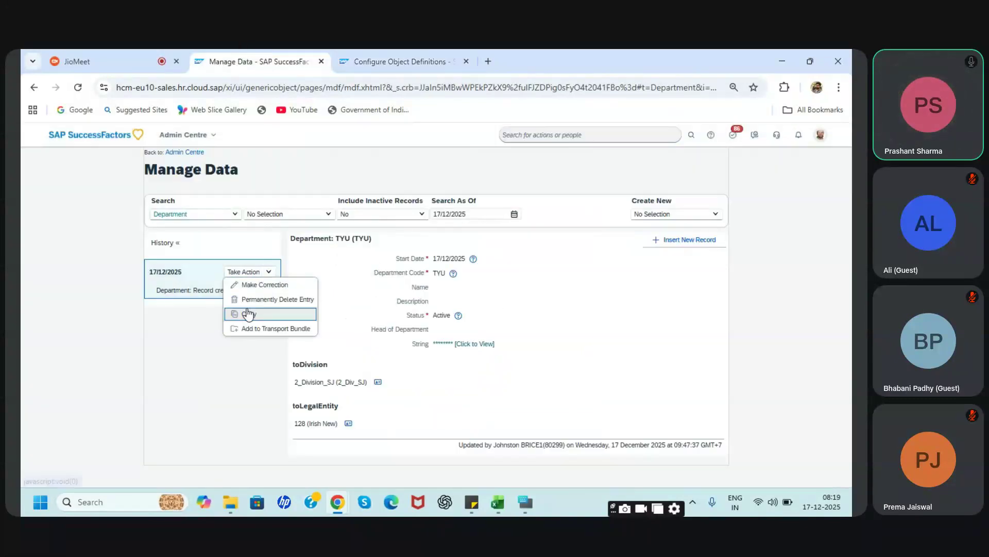
{"action": "left_click", "coordinate": [252, 300]}
{"action": "left_click", "coordinate": [483, 331]}
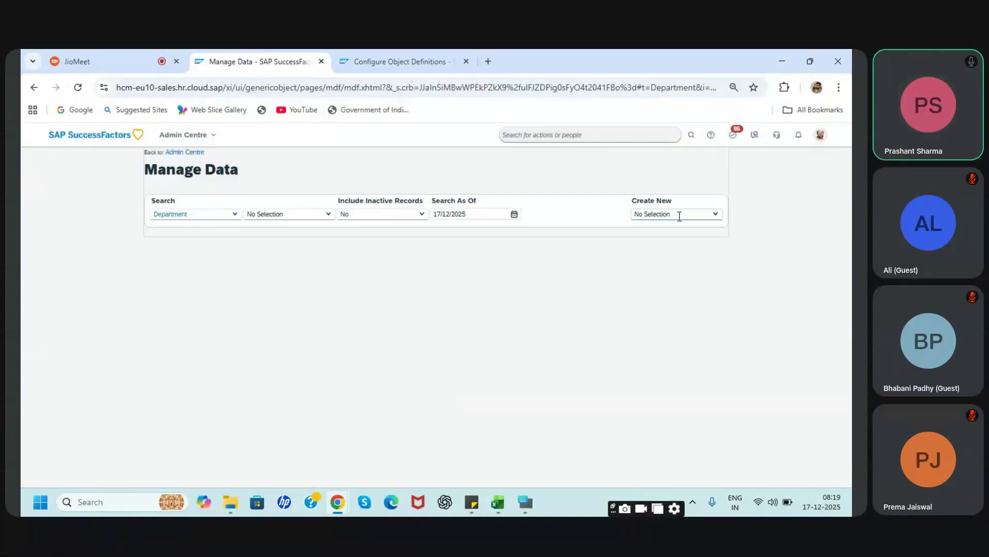
Start a new Department record in Manage Data and check whether its String field is mandatory
{"action": "left_click", "coordinate": [679, 215]}
{"action": "type", "text": "depar"}
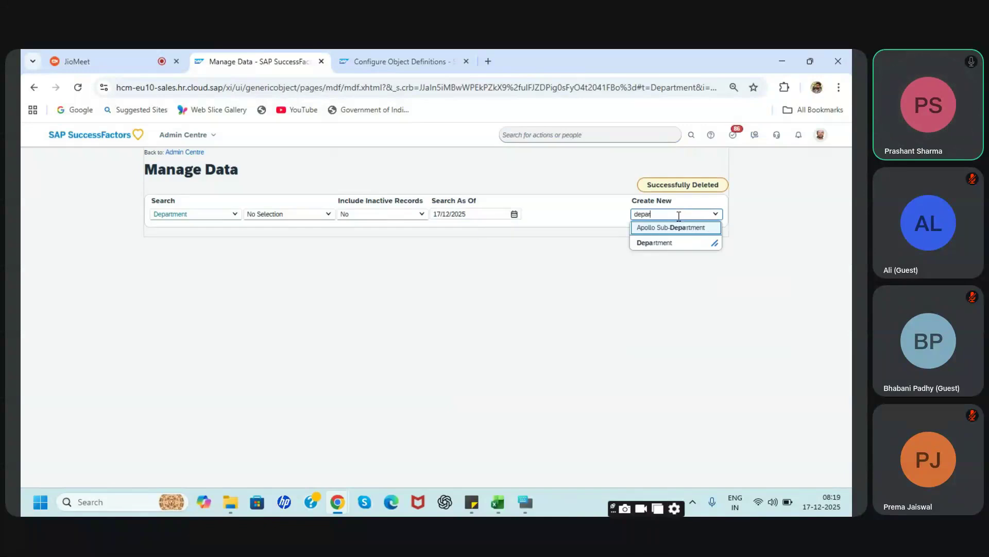
{"action": "type", "text": "t"}
{"action": "left_click", "coordinate": [668, 243]}
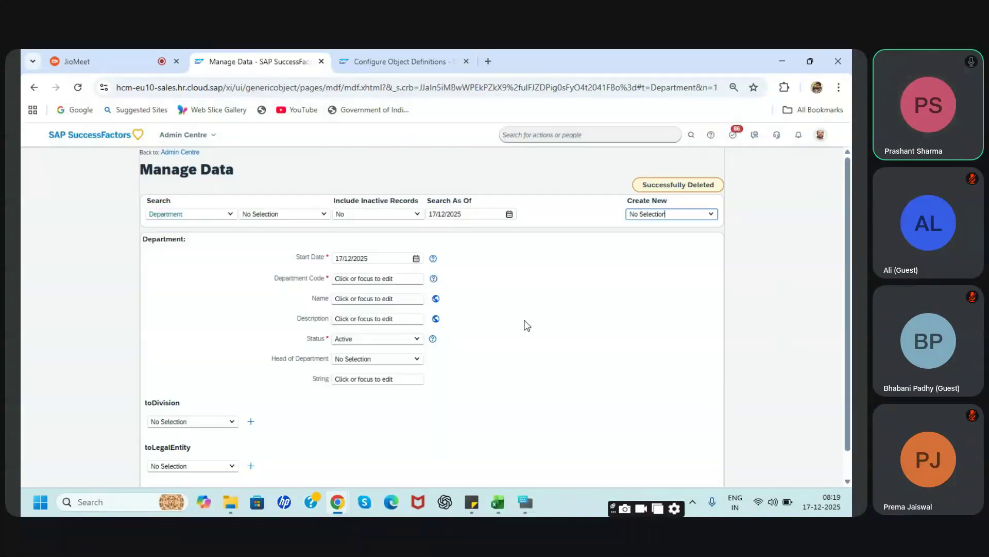
{"action": "double_click", "coordinate": [315, 377]}
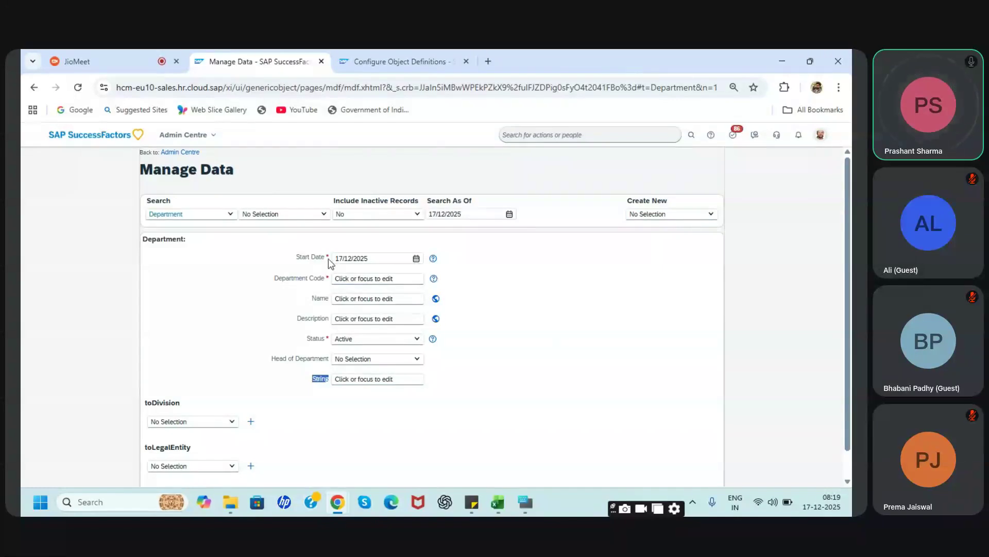
Set Required to Yes in the cust_Location details and save the Department object definition
{"action": "left_click", "coordinate": [384, 59]}
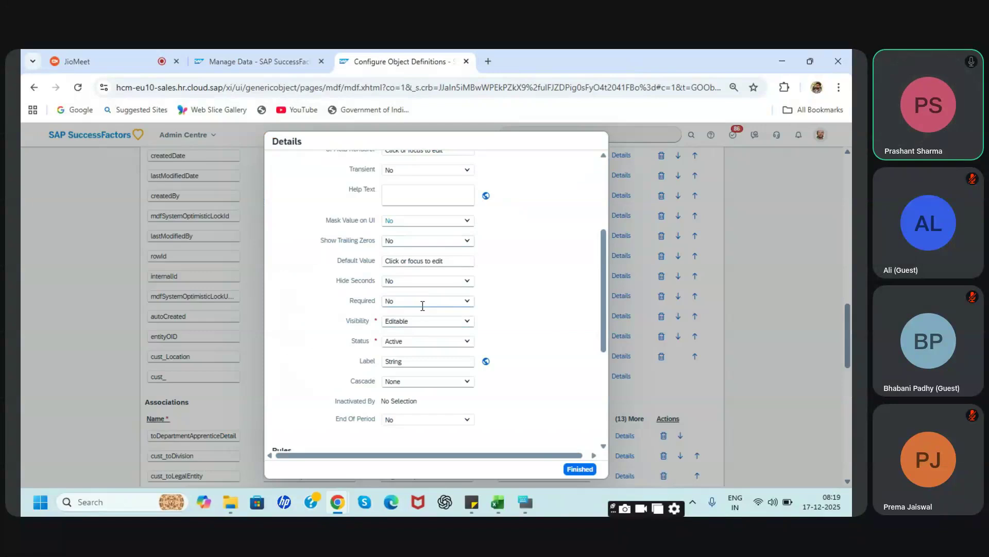
{"action": "left_click", "coordinate": [465, 301]}
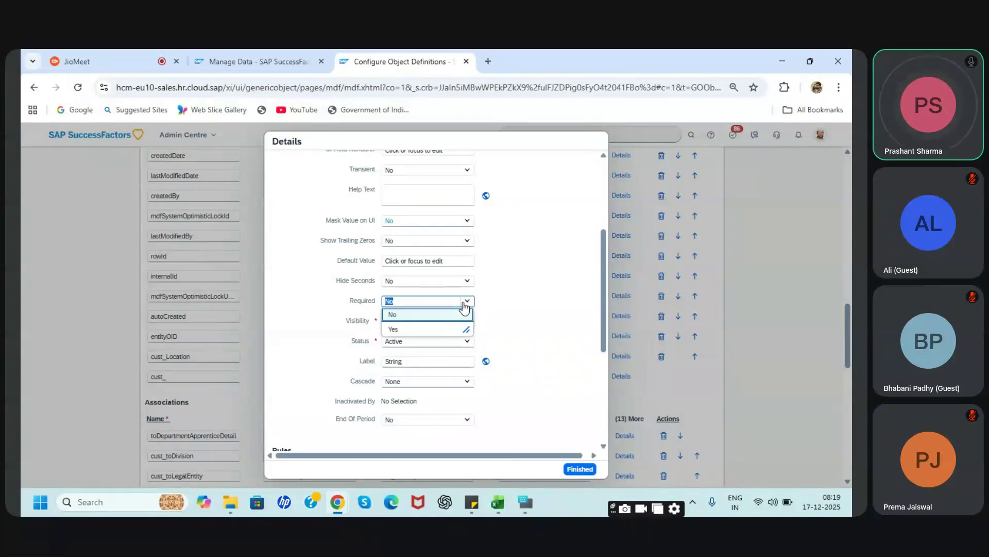
{"action": "left_click", "coordinate": [421, 332]}
{"action": "left_click", "coordinate": [580, 469]}
{"action": "scroll", "coordinate": [600, 440], "scroll_direction": "down", "scroll_amount": 5}
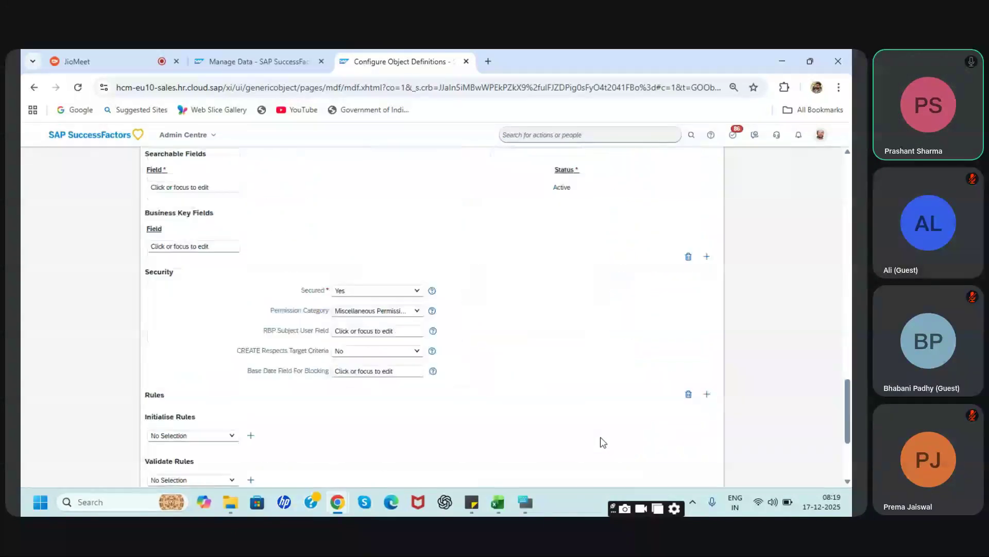
{"action": "scroll", "coordinate": [603, 442], "scroll_direction": "down", "scroll_amount": 3}
{"action": "scroll", "coordinate": [666, 447], "scroll_direction": "down", "scroll_amount": 2}
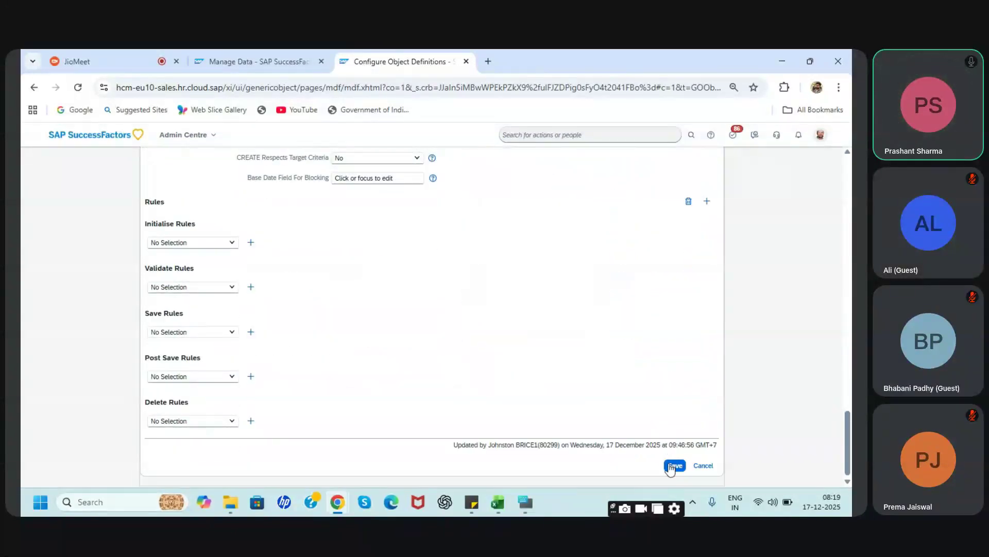
{"action": "left_click", "coordinate": [670, 467]}
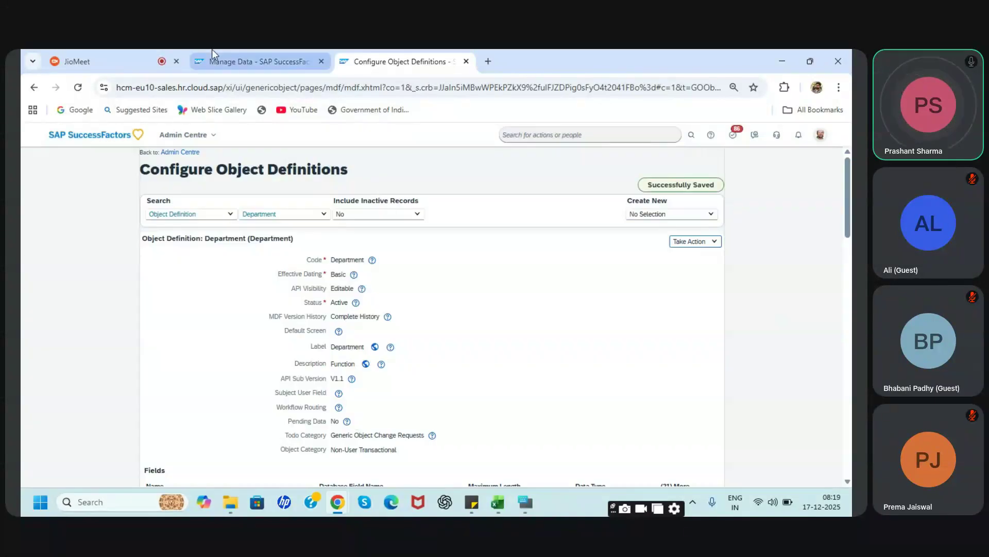
Reload the new Department form in Manage Data and enter TYU as the department code
{"action": "left_click", "coordinate": [212, 51]}
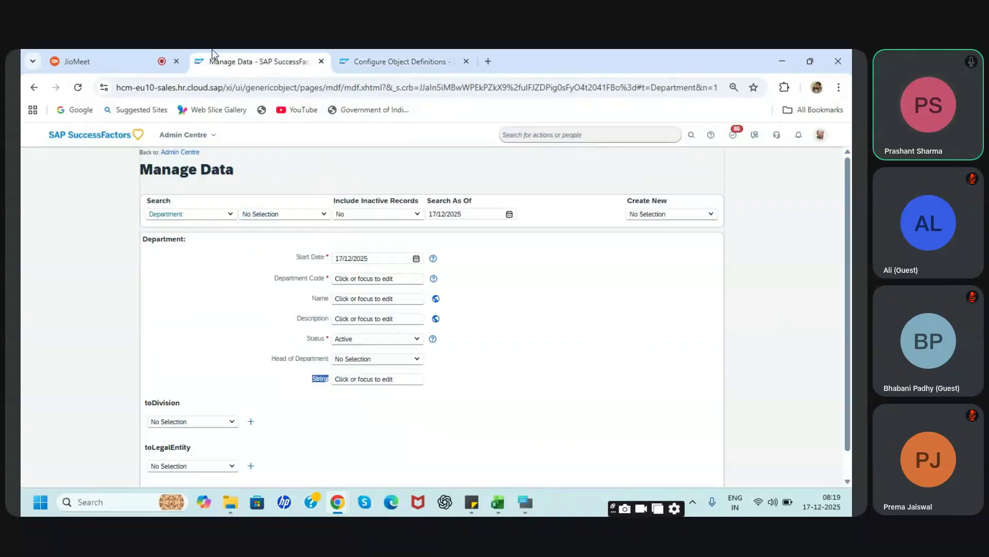
{"action": "left_click", "coordinate": [79, 88]}
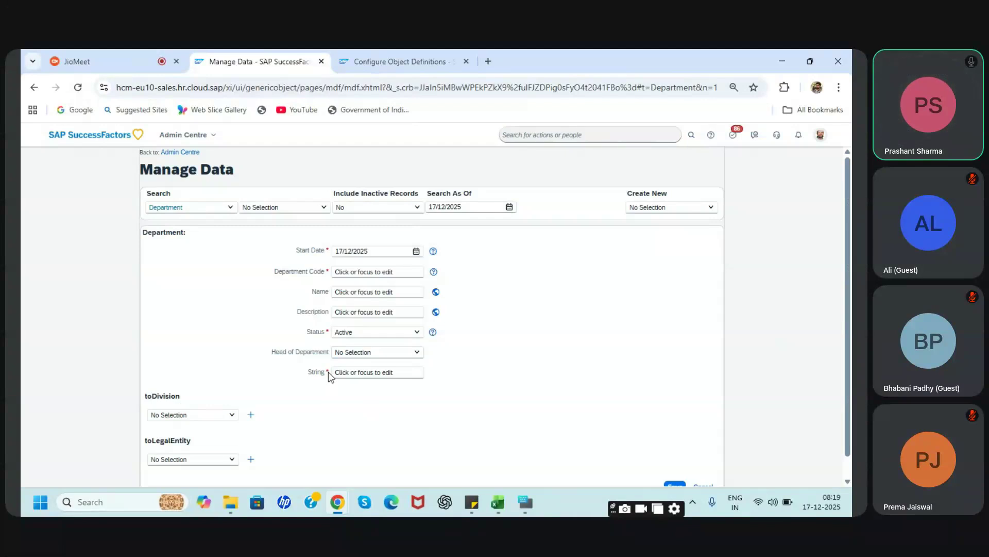
{"action": "left_click", "coordinate": [371, 272]}
{"action": "type", "text": "TYU"}
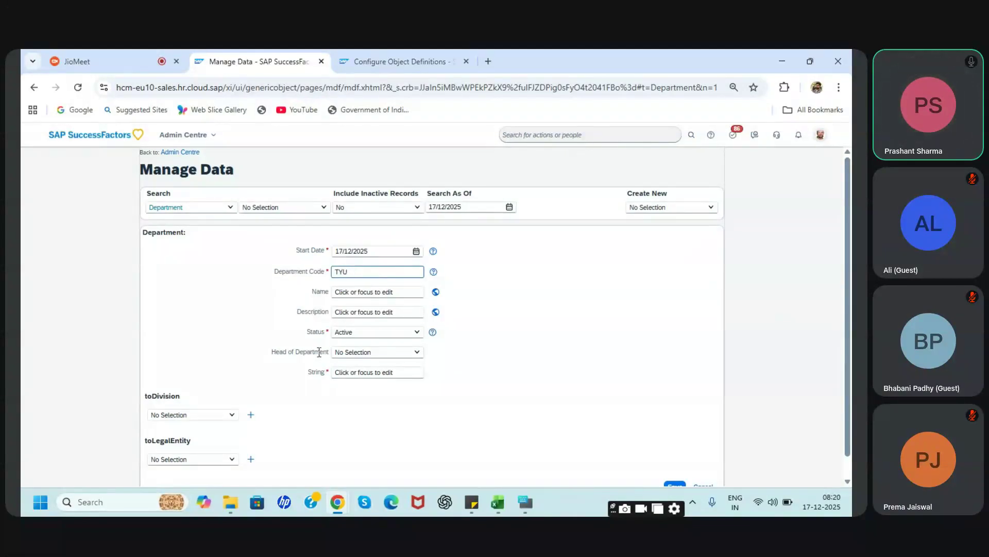
Assign division 2G (Div1234) and legal entity 456_Pavi_lenovo IND PVT LTD to the new department
{"action": "left_click", "coordinate": [226, 415]}
{"action": "left_click", "coordinate": [232, 416]}
{"action": "left_click", "coordinate": [197, 350]}
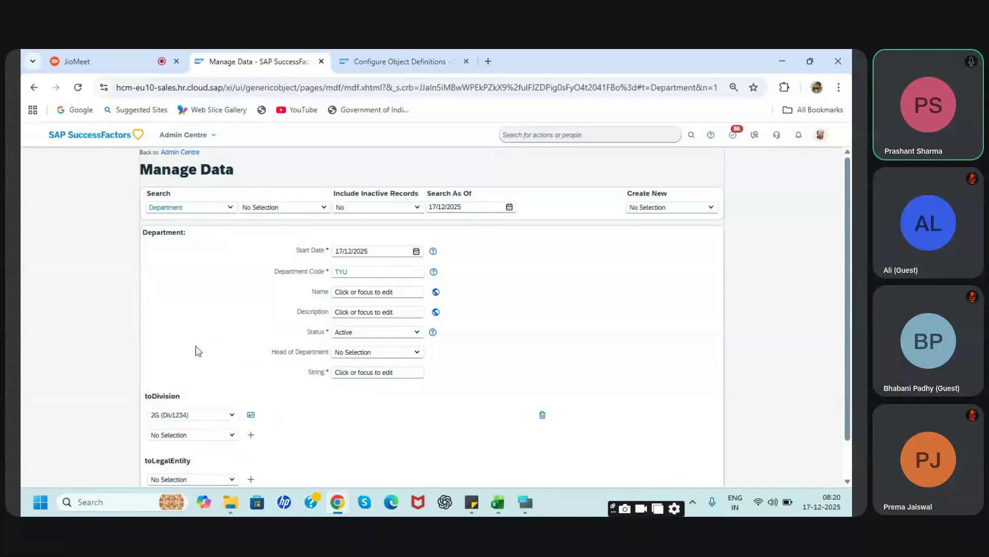
{"action": "scroll", "coordinate": [233, 465], "scroll_direction": "down", "scroll_amount": 2}
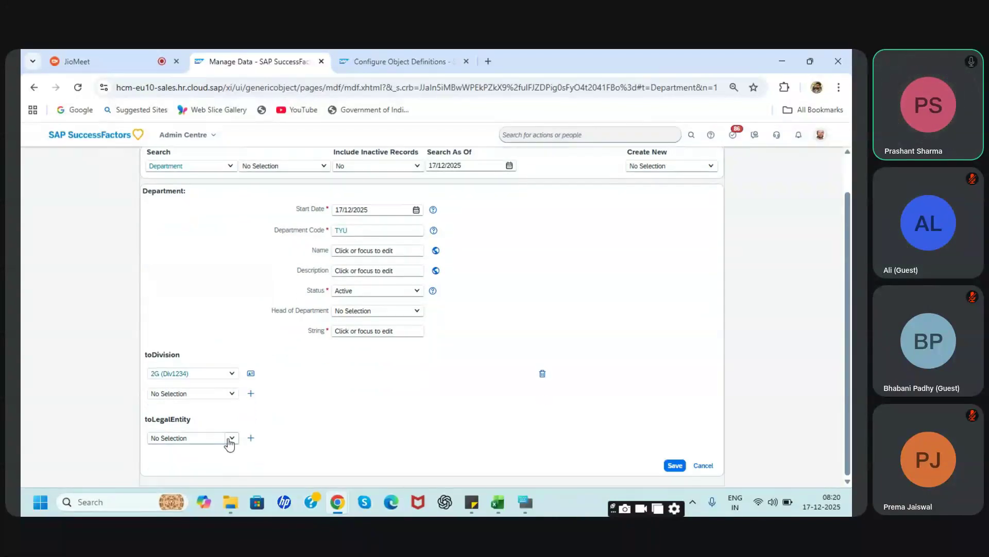
{"action": "left_click", "coordinate": [230, 438]}
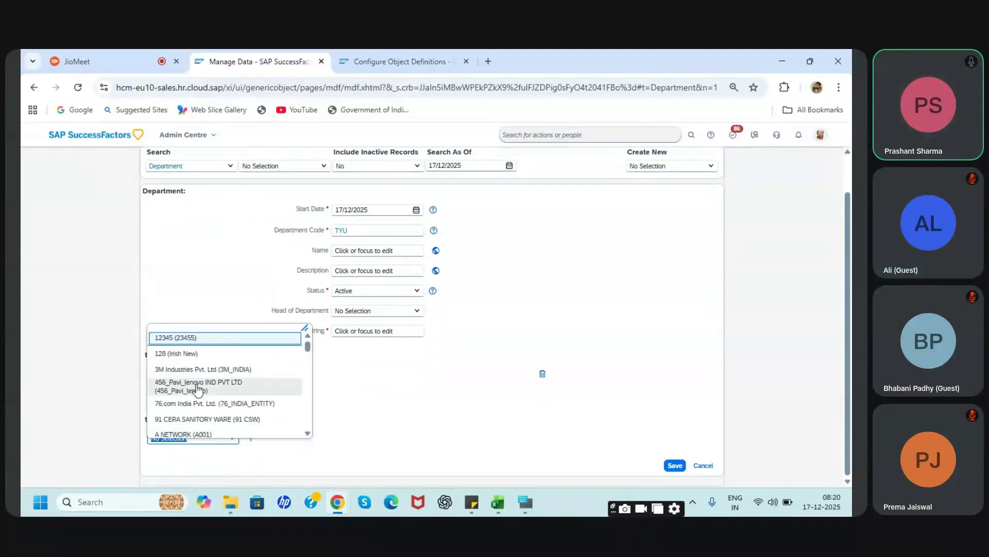
{"action": "left_click", "coordinate": [198, 390]}
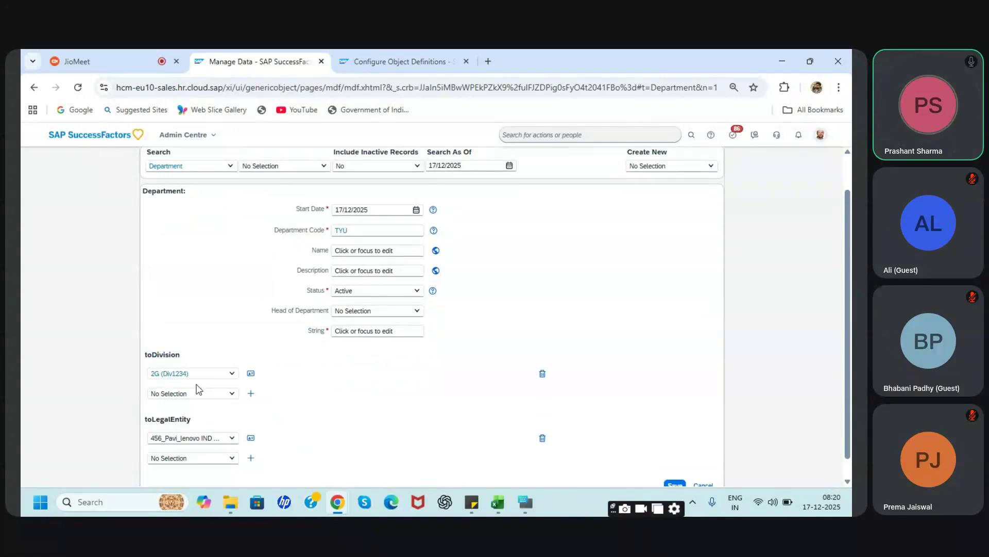
Try to save the new Department record with the String field left empty, and dismiss the resulting dialog
{"action": "left_click", "coordinate": [374, 331]}
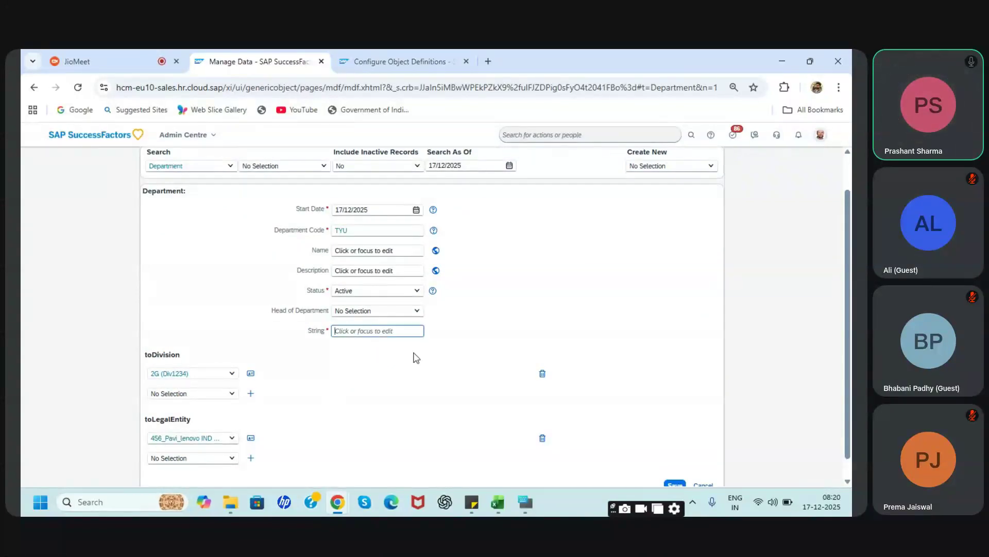
{"action": "scroll", "coordinate": [586, 430], "scroll_direction": "down", "scroll_amount": 1}
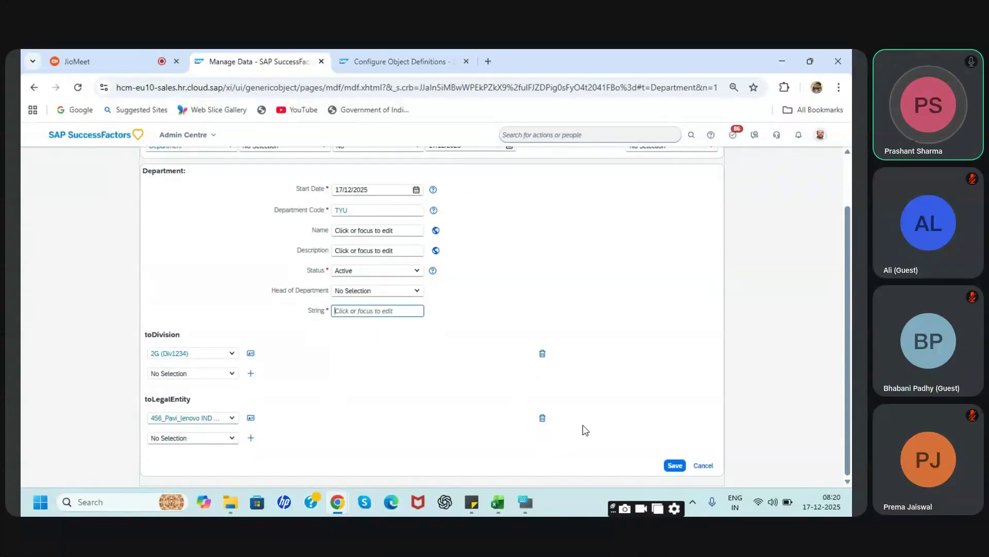
{"action": "left_click", "coordinate": [671, 465]}
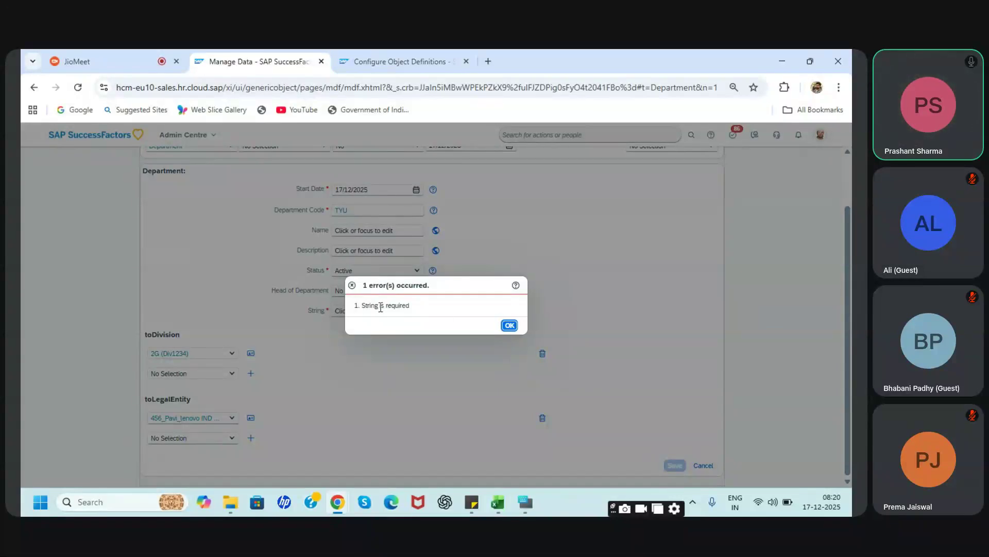
{"action": "left_click_drag", "start_coordinate": [379, 308], "coordinate": [355, 311]}
{"action": "left_click", "coordinate": [509, 327]}
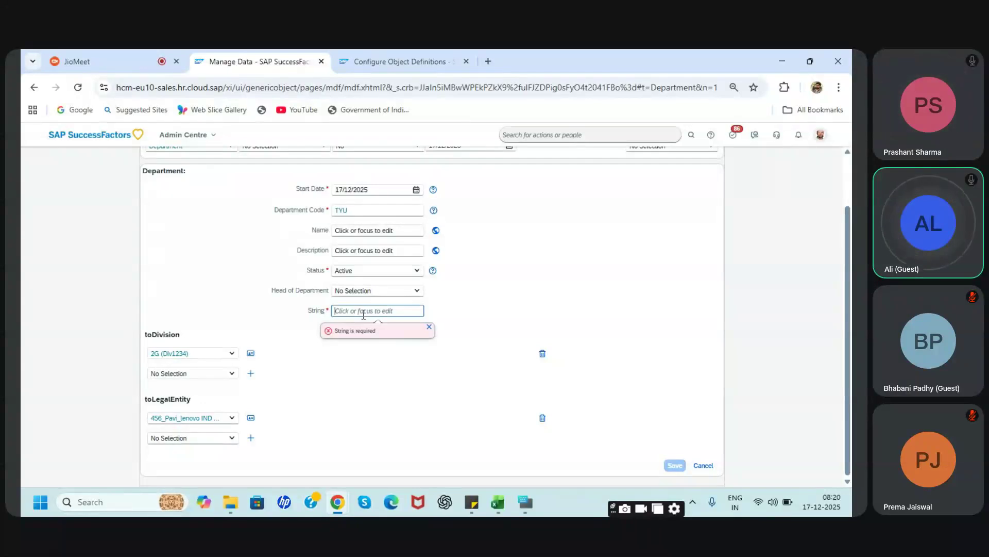
{"action": "left_click", "coordinate": [102, 52]}
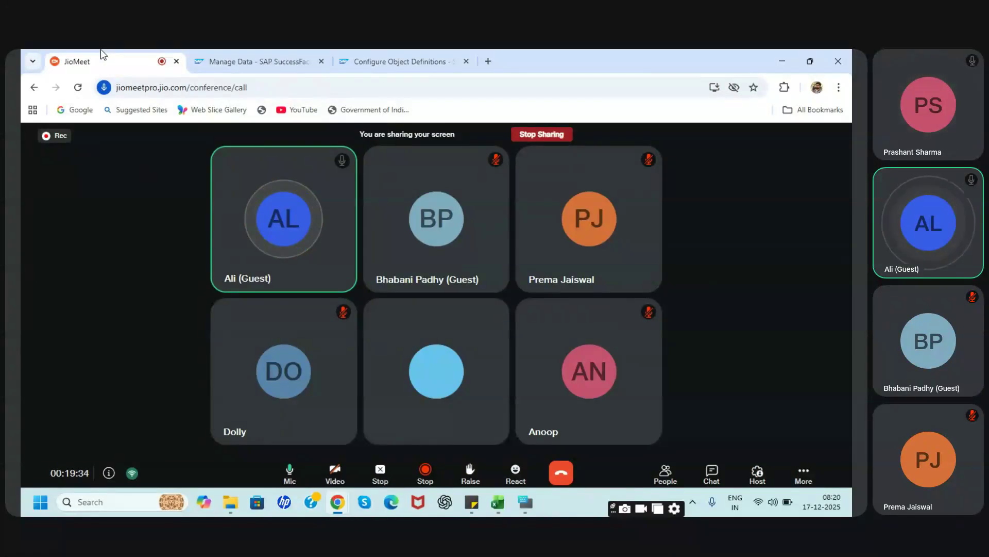
{"action": "left_click", "coordinate": [208, 56]}
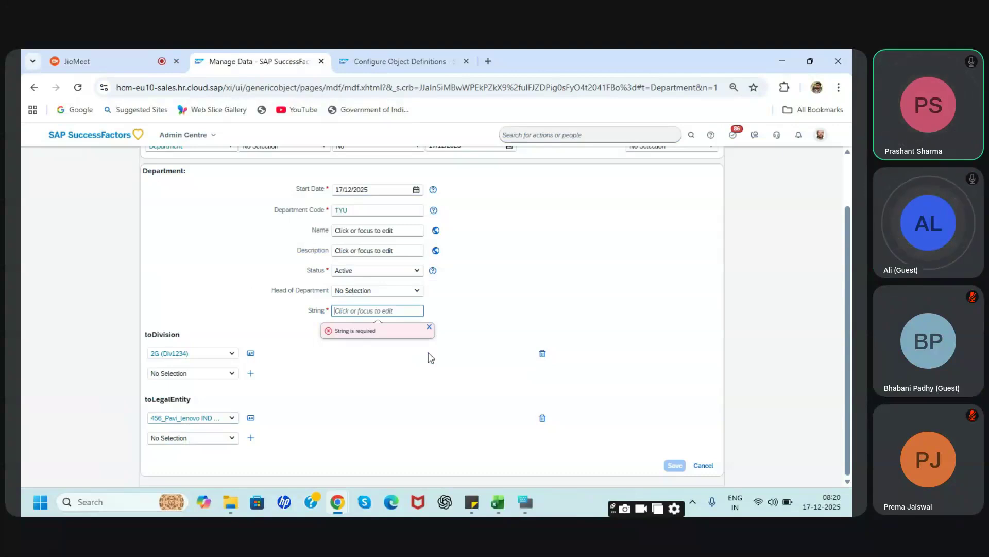
{"action": "left_click", "coordinate": [430, 327]}
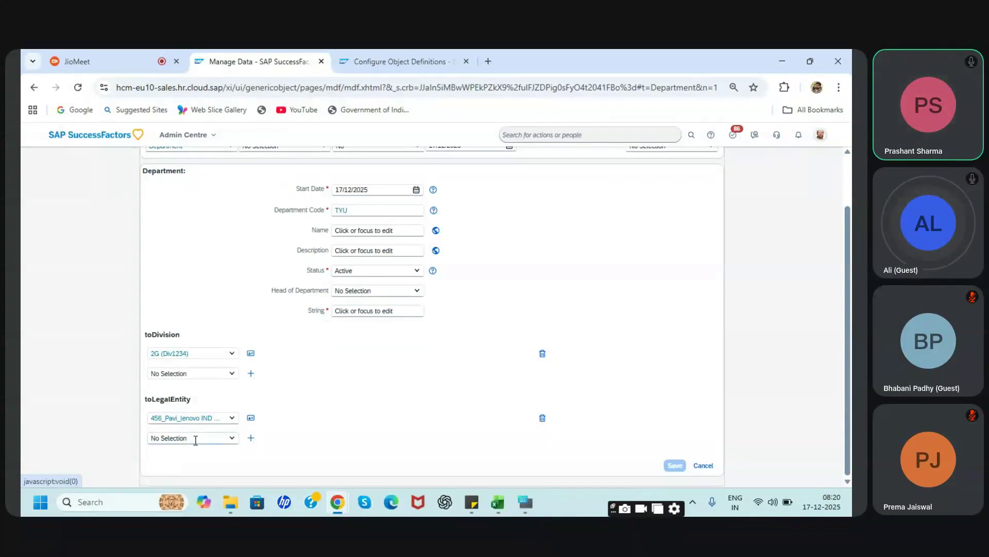
{"action": "left_click", "coordinate": [387, 312]}
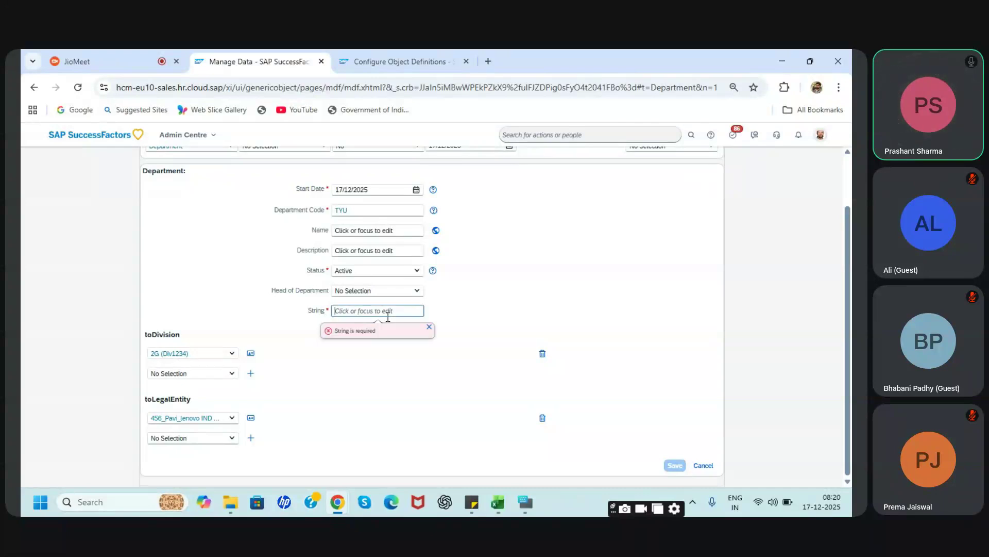
{"action": "left_click", "coordinate": [670, 451]}
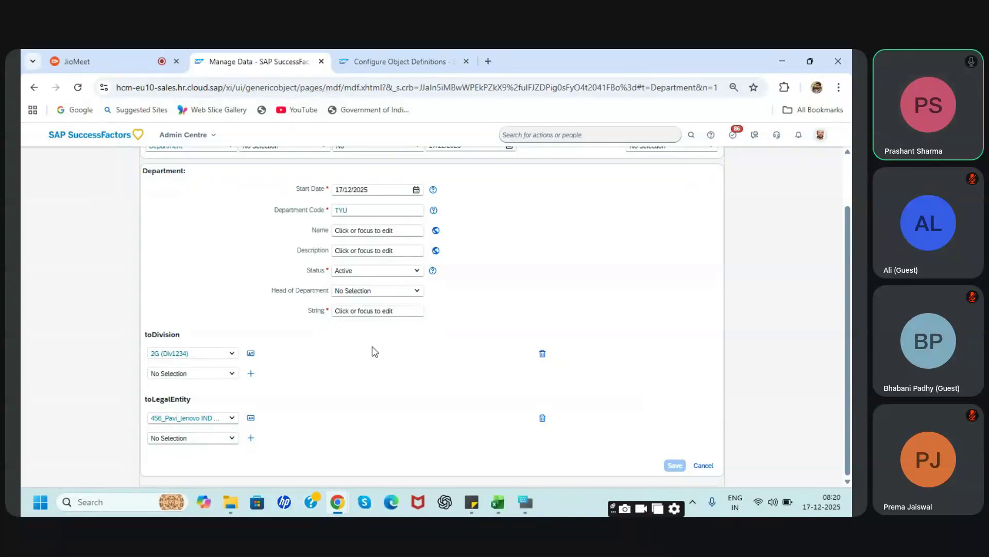
Check the Required setting in the cust_Location details of the Department object definition
{"action": "left_click", "coordinate": [420, 63]}
{"action": "scroll", "coordinate": [580, 302], "scroll_direction": "down", "scroll_amount": 20}
{"action": "scroll", "coordinate": [579, 301], "scroll_direction": "up", "scroll_amount": 5}
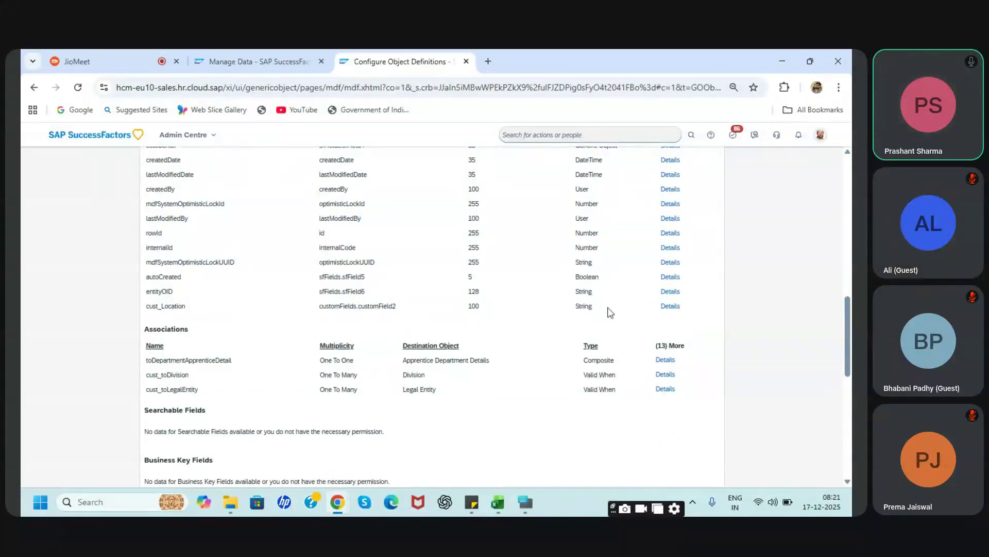
{"action": "left_click", "coordinate": [672, 306]}
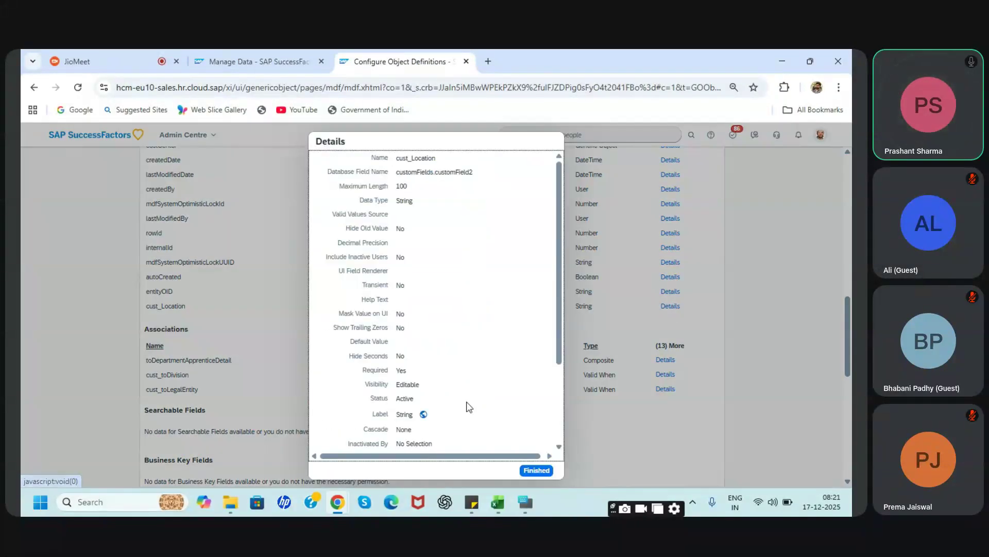
{"action": "scroll", "coordinate": [466, 404], "scroll_direction": "down", "scroll_amount": 3}
{"action": "left_click_drag", "start_coordinate": [368, 260], "coordinate": [407, 258]}
{"action": "left_click", "coordinate": [408, 257]}
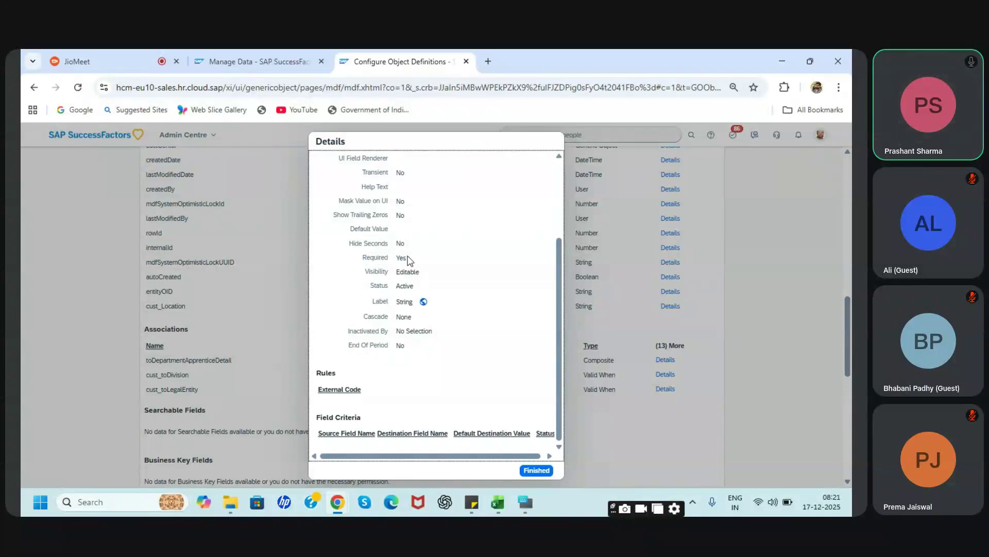
Enter ttttt in the String field of the new Department record in Manage Data and save the record
{"action": "left_click", "coordinate": [242, 61]}
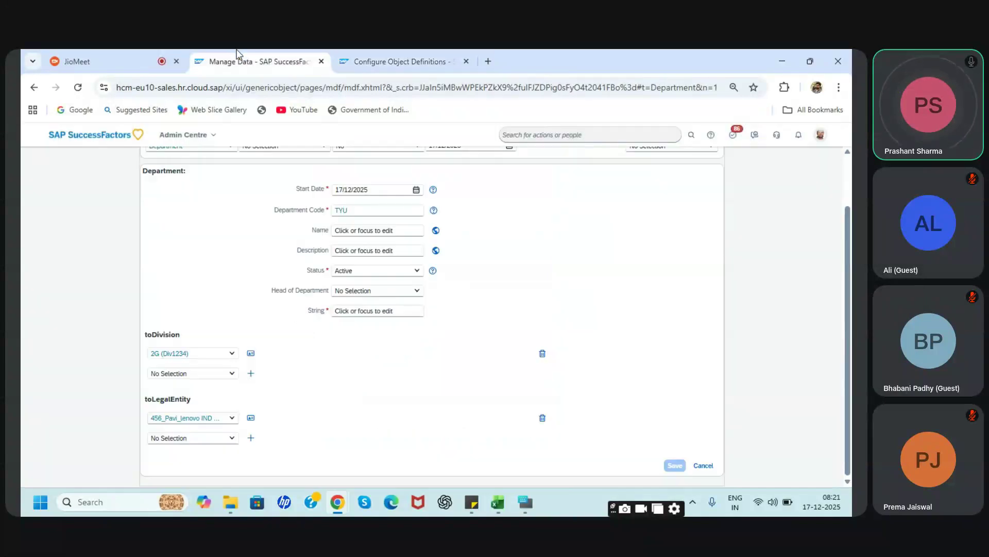
{"action": "left_click", "coordinate": [345, 311]}
{"action": "type", "text": "ttttt"}
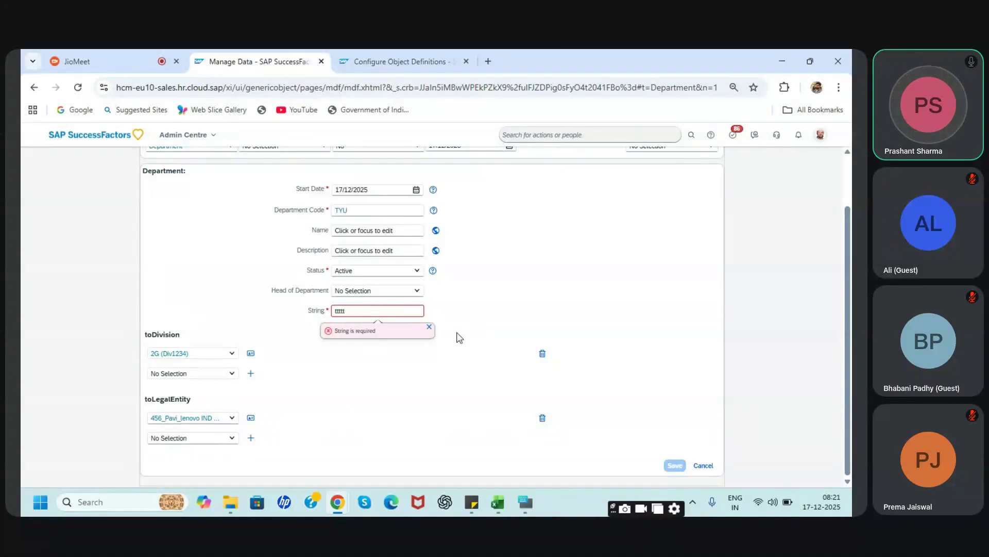
{"action": "left_click", "coordinate": [494, 362]}
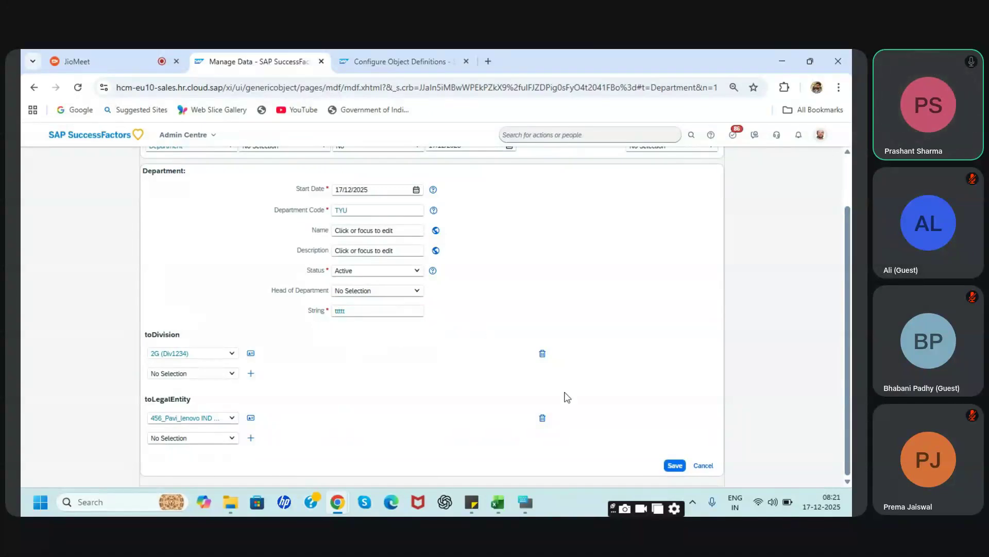
{"action": "left_click", "coordinate": [669, 467]}
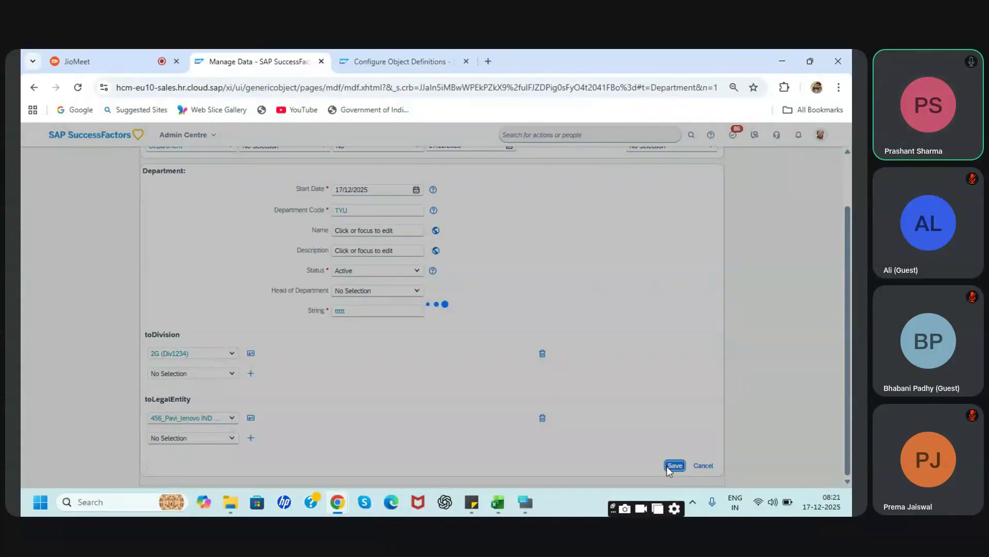
Open the Department object definition for correction again and bring up the editable cust_Location details
{"action": "left_click", "coordinate": [443, 61]}
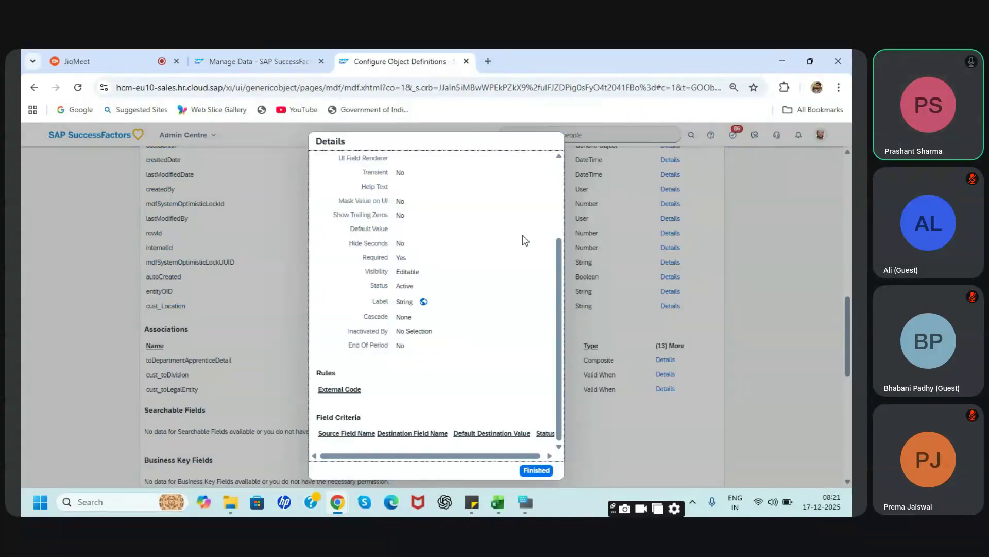
{"action": "left_click", "coordinate": [534, 470]}
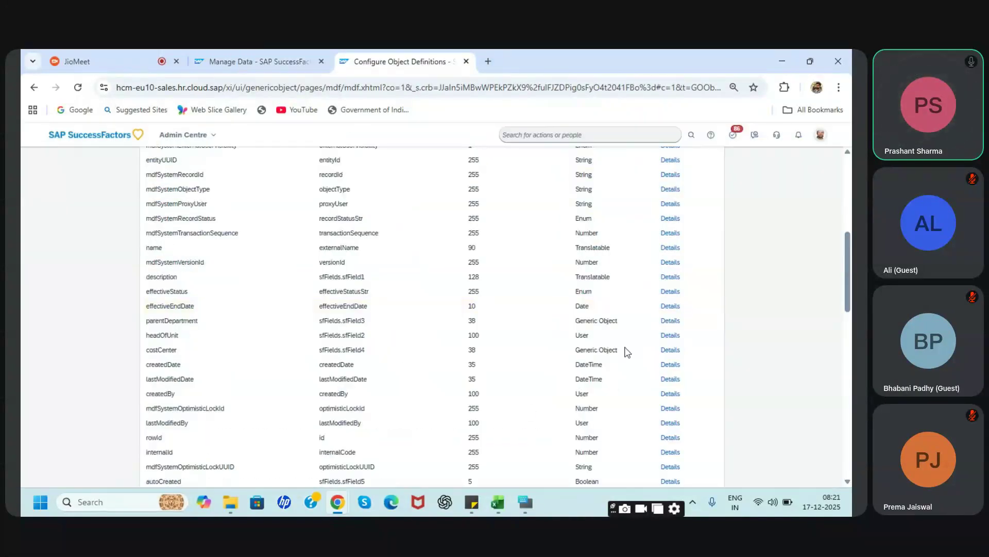
{"action": "left_click", "coordinate": [696, 242]}
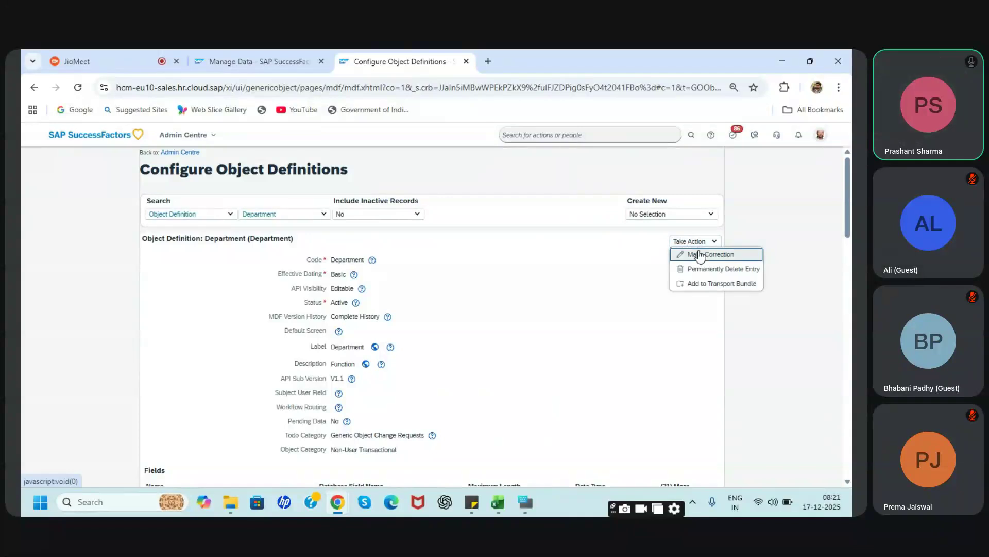
{"action": "left_click", "coordinate": [698, 255]}
{"action": "scroll", "coordinate": [592, 359], "scroll_direction": "down", "scroll_amount": 10}
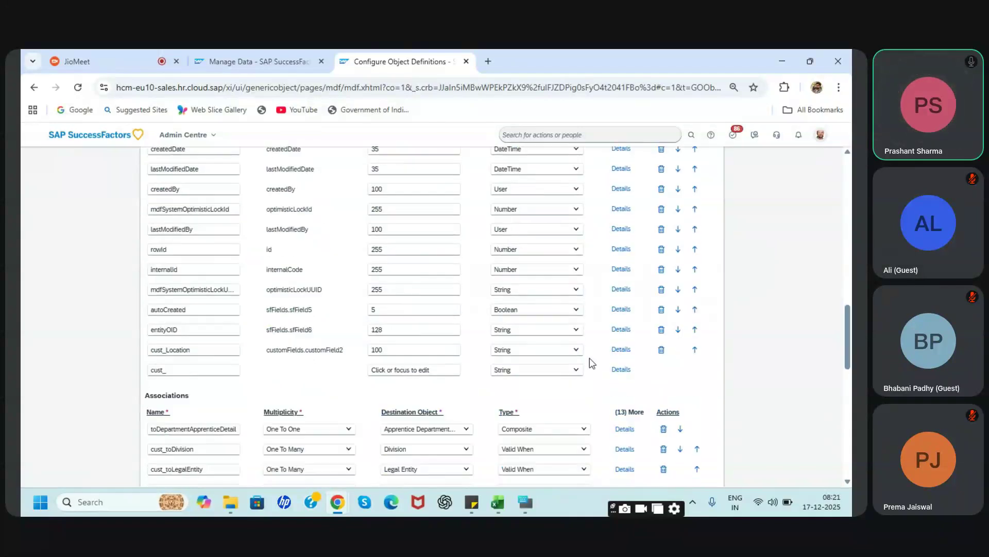
{"action": "left_click", "coordinate": [621, 349]}
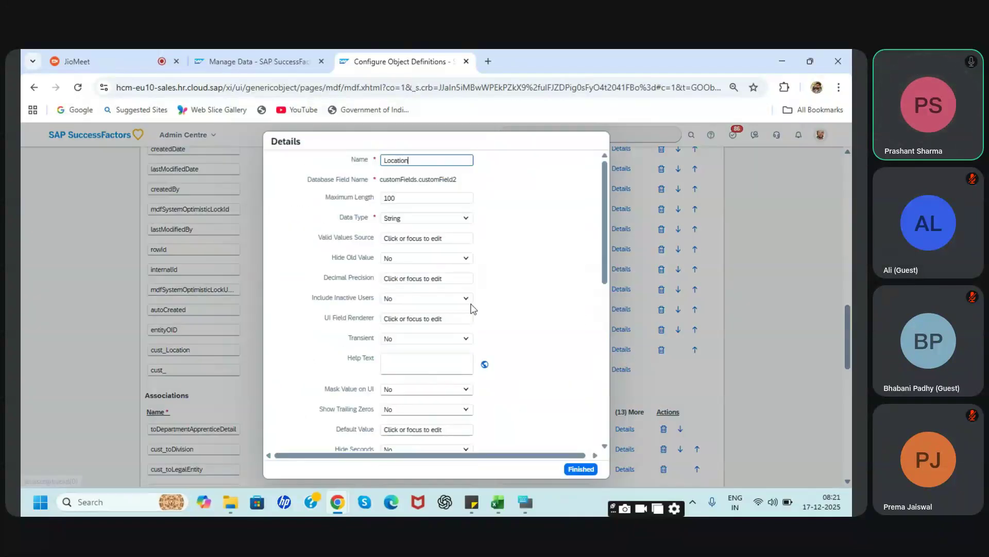
{"action": "scroll", "coordinate": [394, 314], "scroll_direction": "down", "scroll_amount": 3}
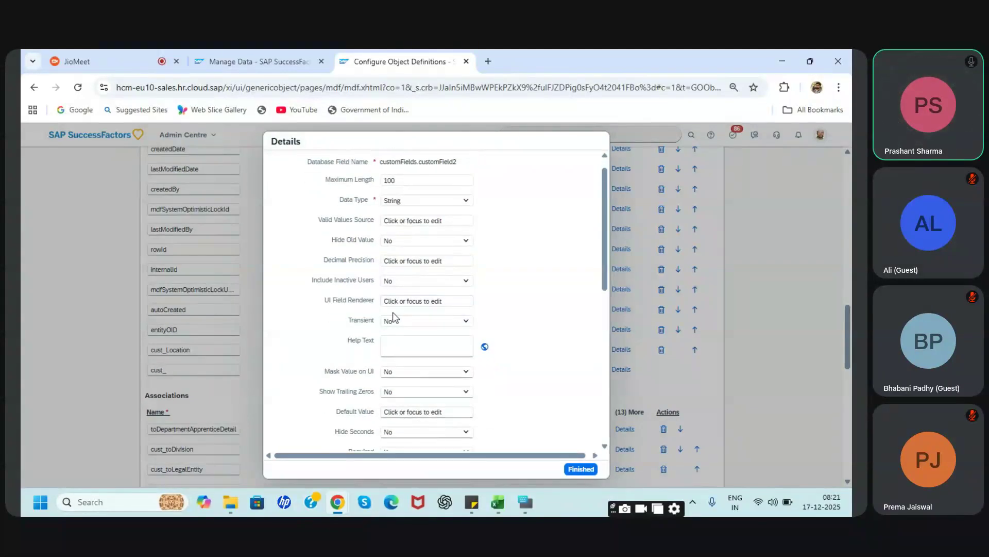
{"action": "scroll", "coordinate": [394, 315], "scroll_direction": "down", "scroll_amount": 3}
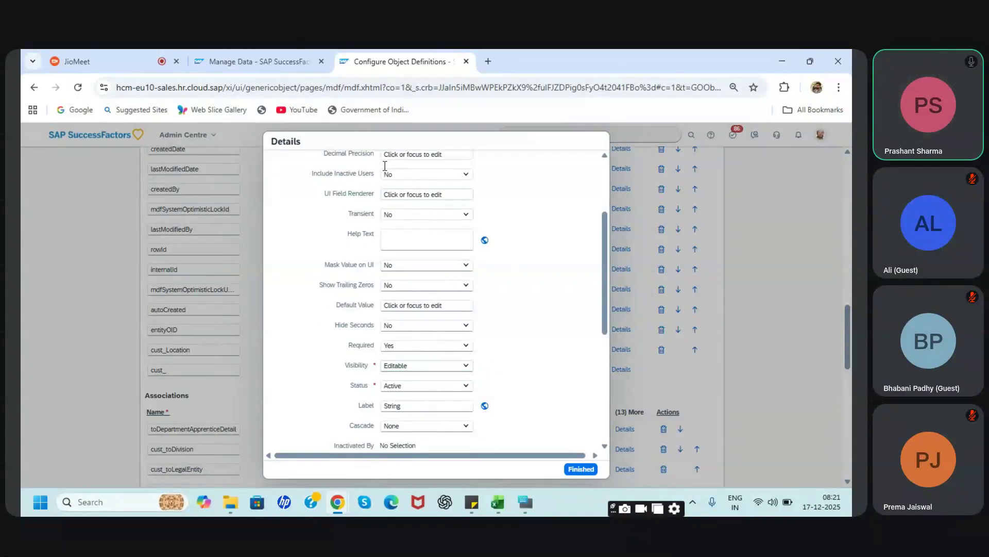
Permanently delete the 17/12/2025 entry of department TYU in Manage Data and confirm the deletion
{"action": "left_click", "coordinate": [299, 52]}
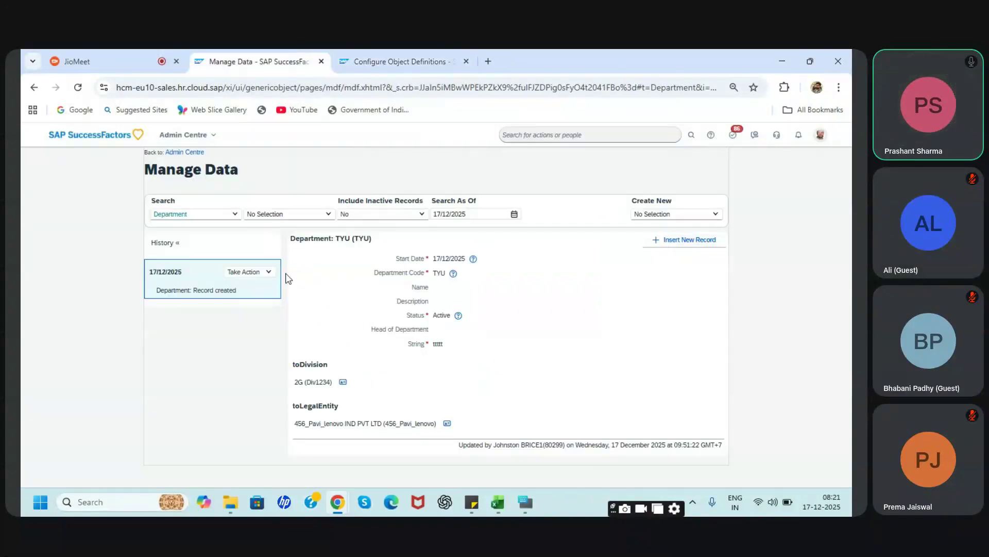
{"action": "left_click", "coordinate": [252, 272]}
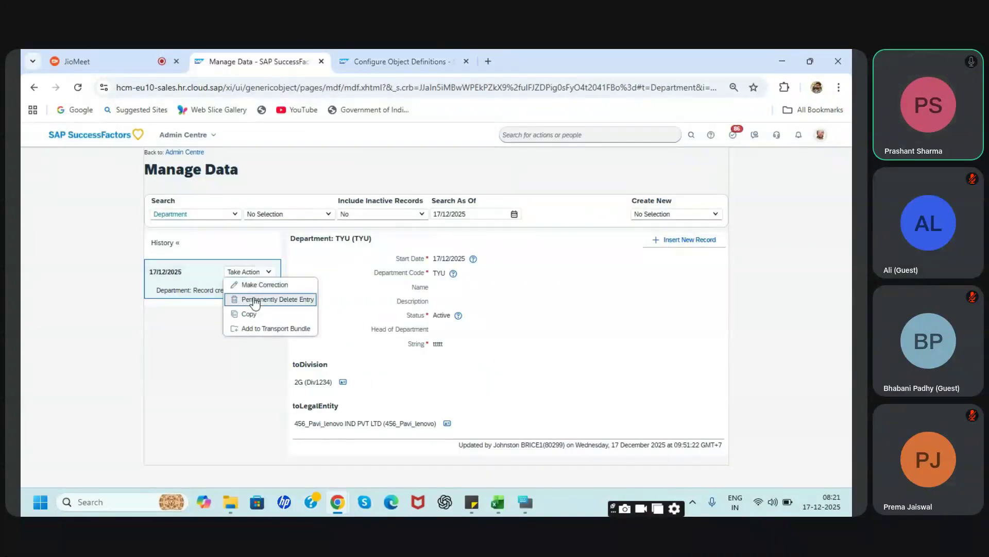
{"action": "left_click", "coordinate": [255, 299]}
{"action": "left_click", "coordinate": [486, 329]}
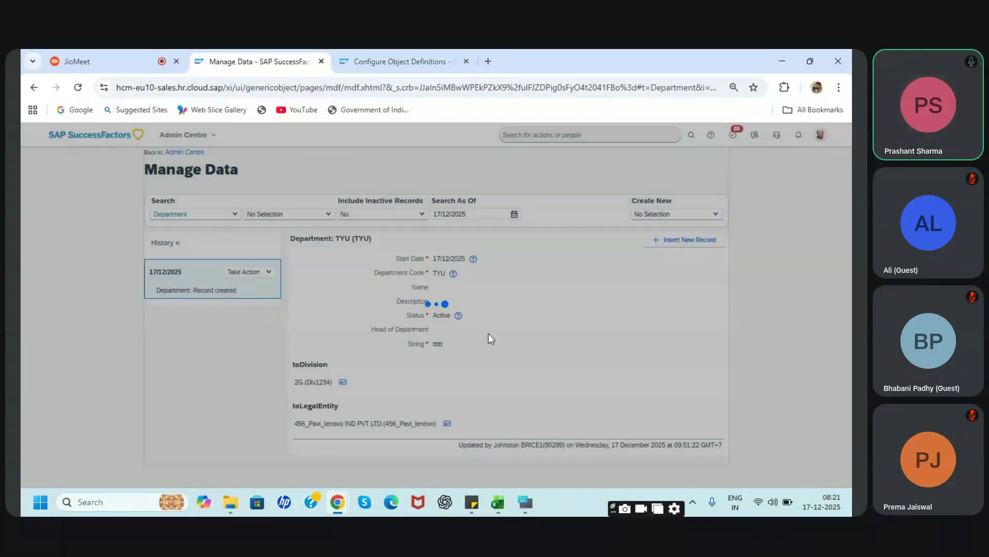
Start a new Department record in Manage Data and try the String field on its form
{"action": "left_click", "coordinate": [688, 213]}
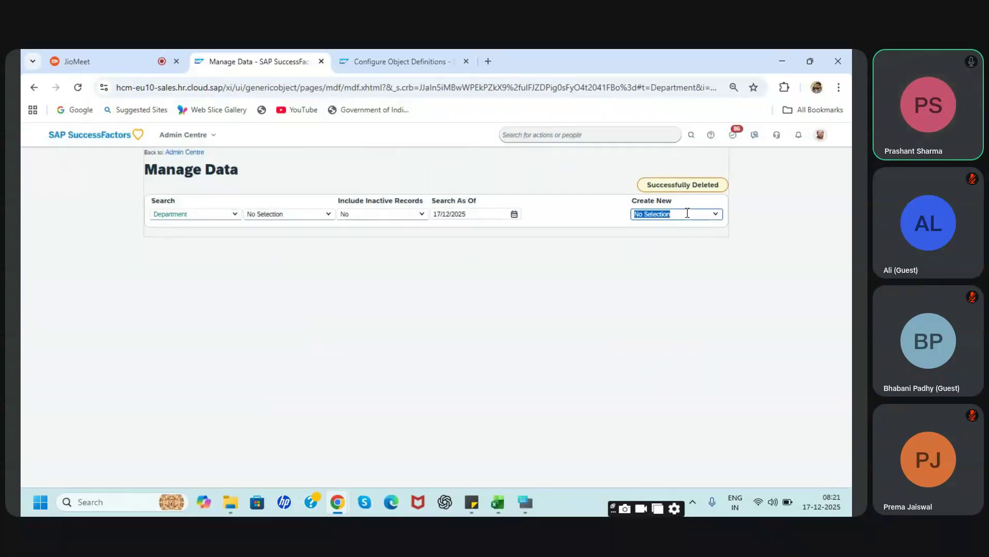
{"action": "type", "text": "Depart"}
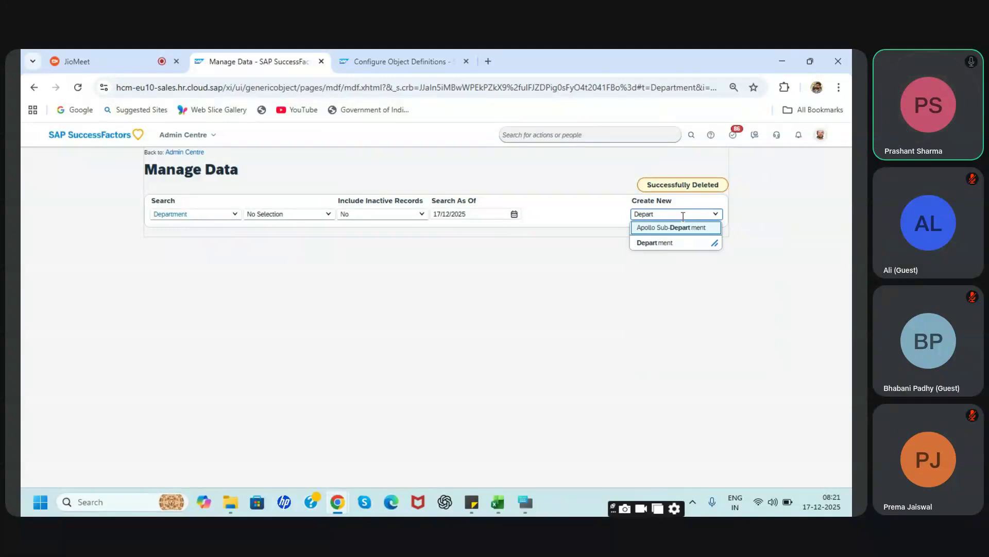
{"action": "left_click", "coordinate": [658, 242]}
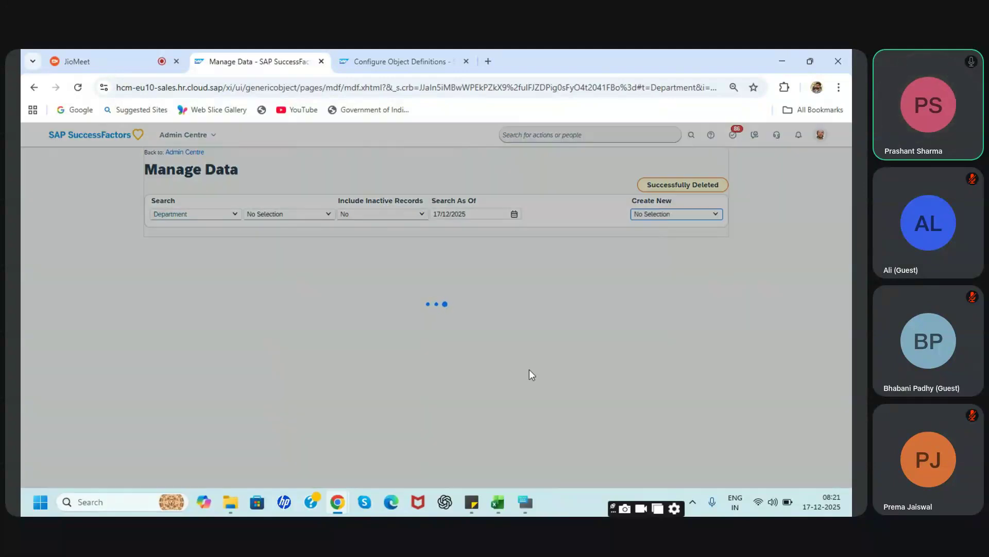
{"action": "scroll", "coordinate": [530, 369], "scroll_direction": "down", "scroll_amount": 1}
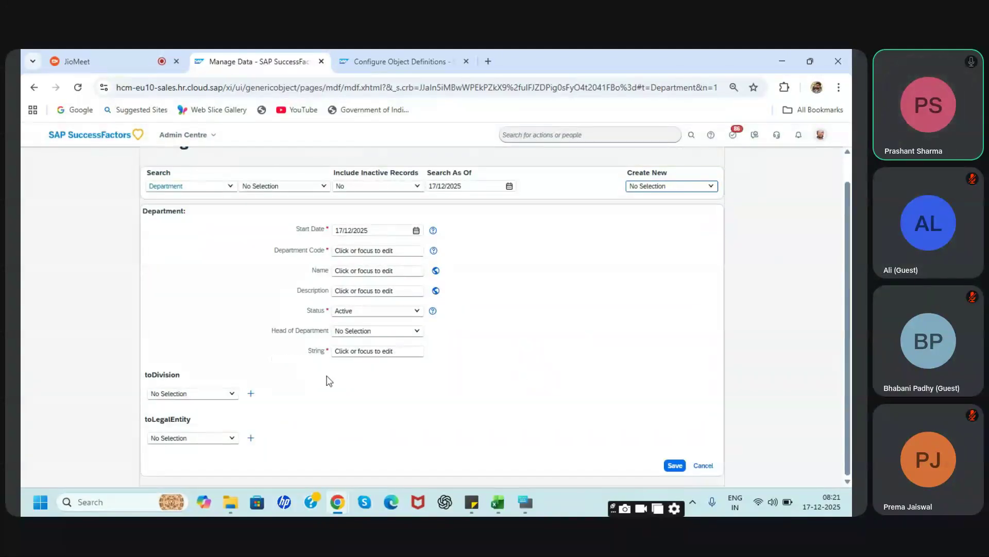
{"action": "left_click", "coordinate": [353, 351]}
{"action": "type", "text": "H"}
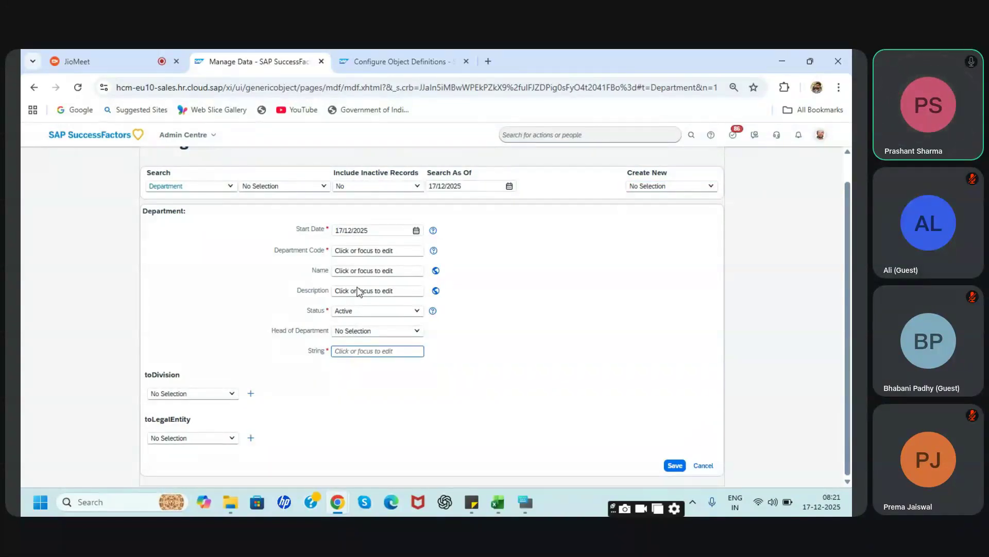
Set the cust_Location field's Visibility to Read Only and Required to No, and save the Department object definition
{"action": "left_click", "coordinate": [391, 61]}
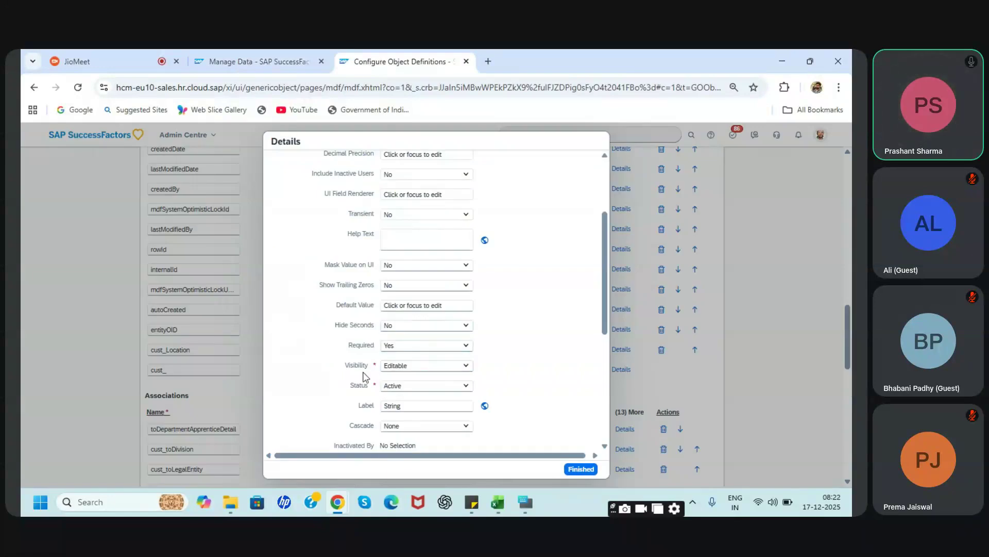
{"action": "left_click", "coordinate": [461, 369]}
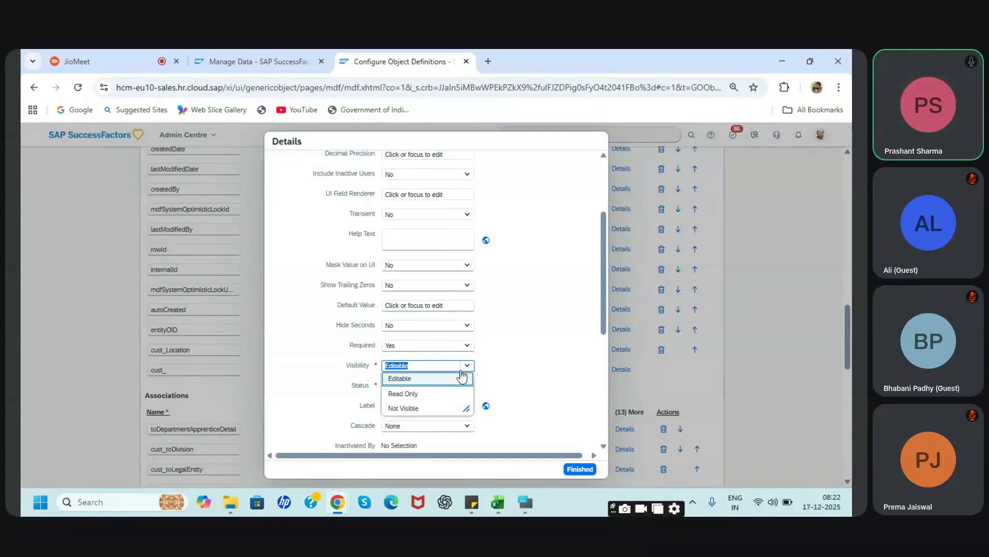
{"action": "left_click", "coordinate": [432, 393]}
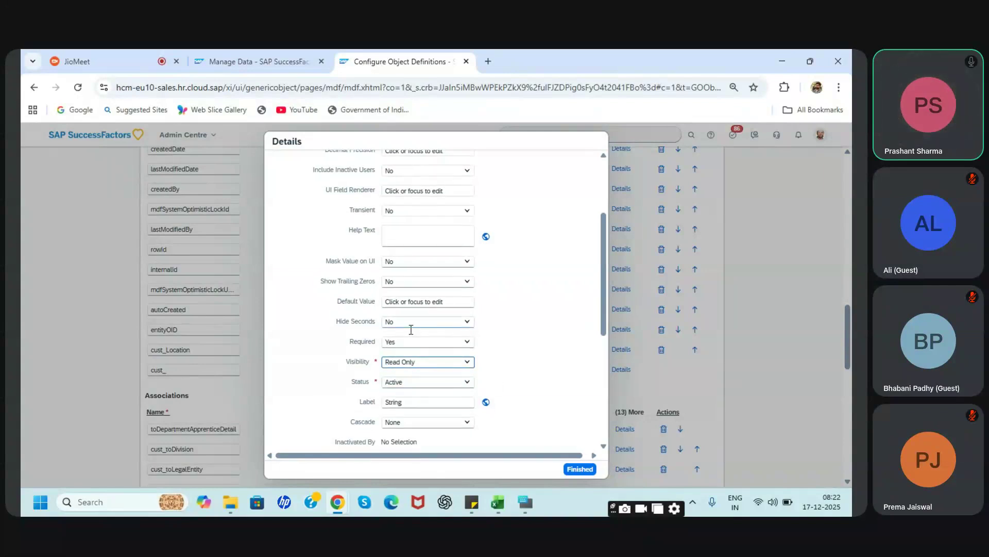
{"action": "left_click", "coordinate": [471, 343]}
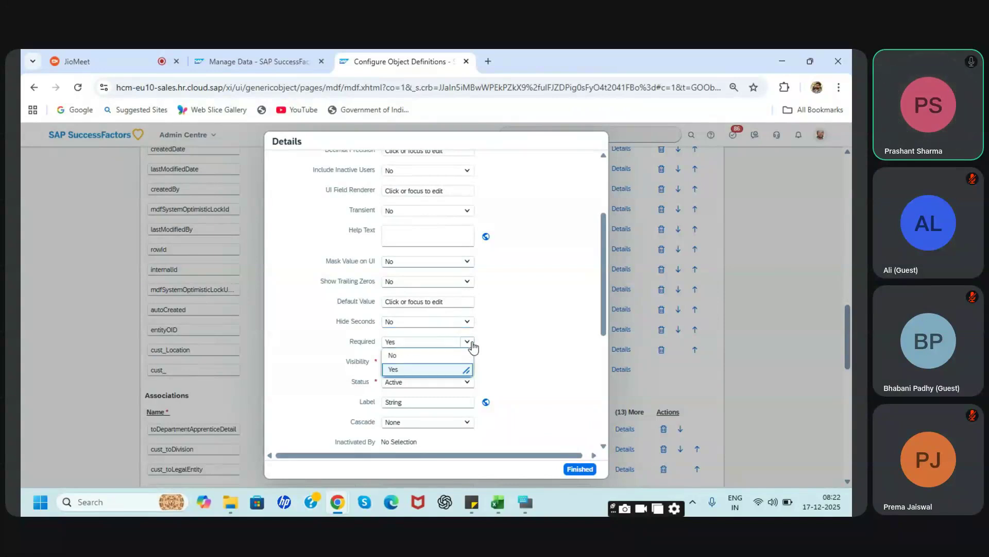
{"action": "left_click", "coordinate": [445, 355]}
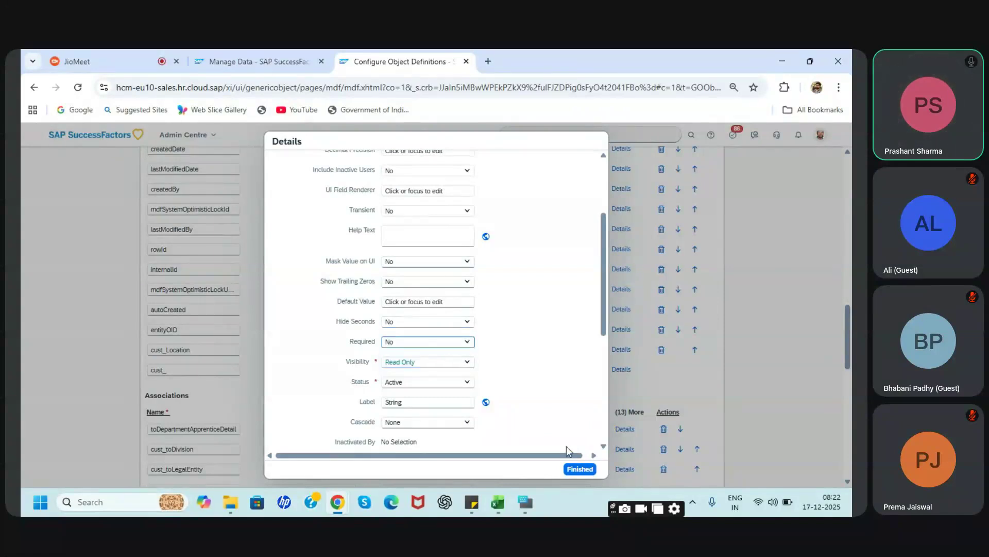
{"action": "left_click", "coordinate": [580, 469]}
{"action": "scroll", "coordinate": [645, 455], "scroll_direction": "down", "scroll_amount": 10}
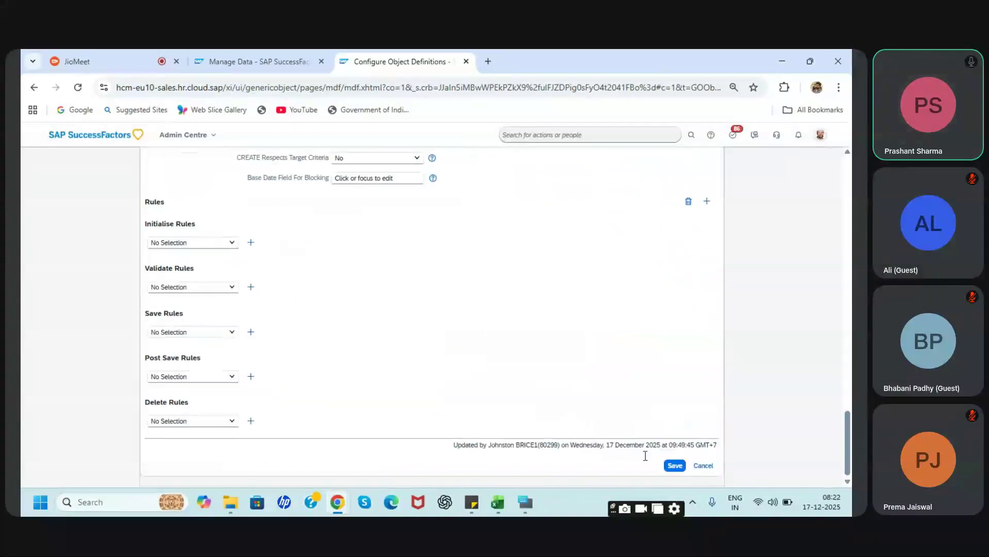
{"action": "left_click", "coordinate": [675, 466]}
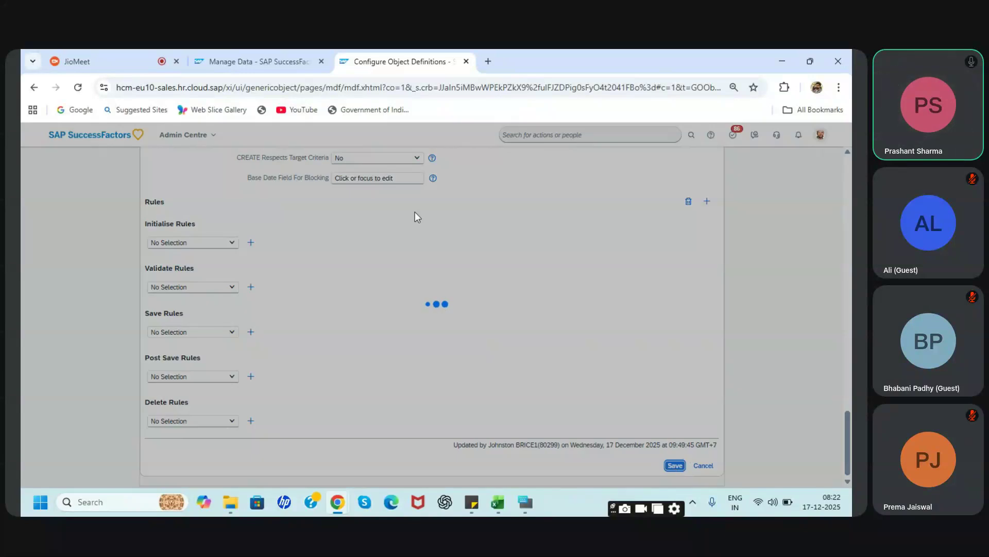
Reload the new Department form in Manage Data and examine how the String field is presented
{"action": "left_click", "coordinate": [244, 59]}
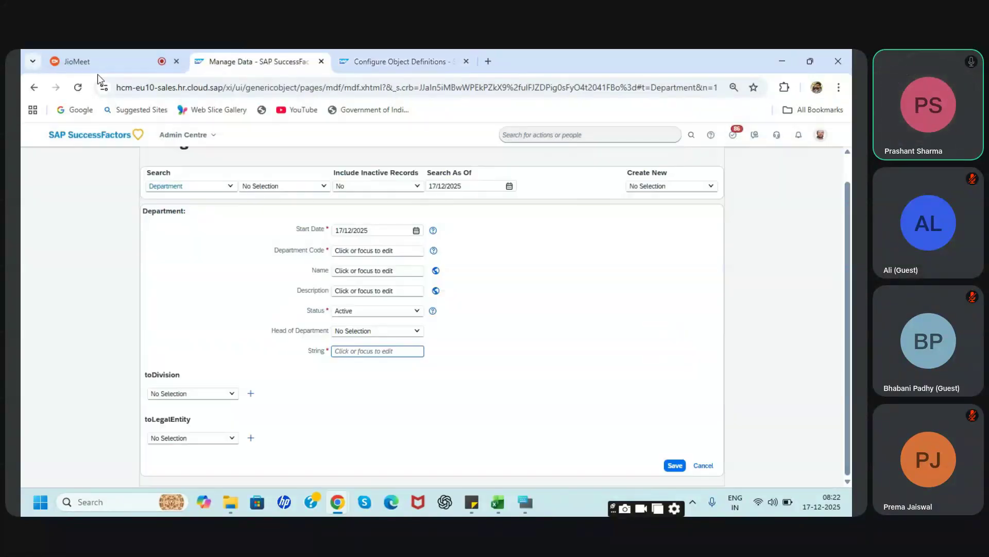
{"action": "left_click", "coordinate": [78, 88]}
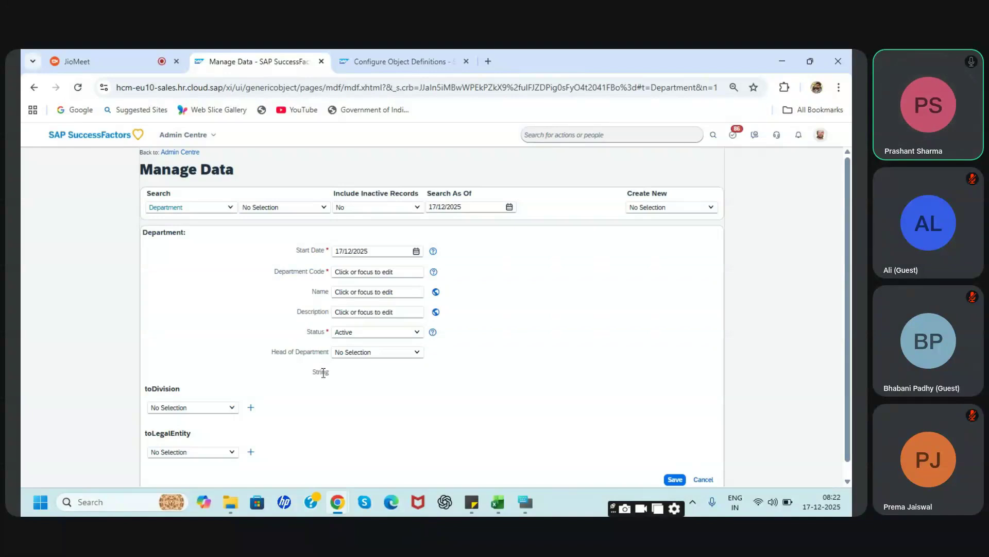
{"action": "left_click_drag", "start_coordinate": [329, 372], "coordinate": [314, 373]}
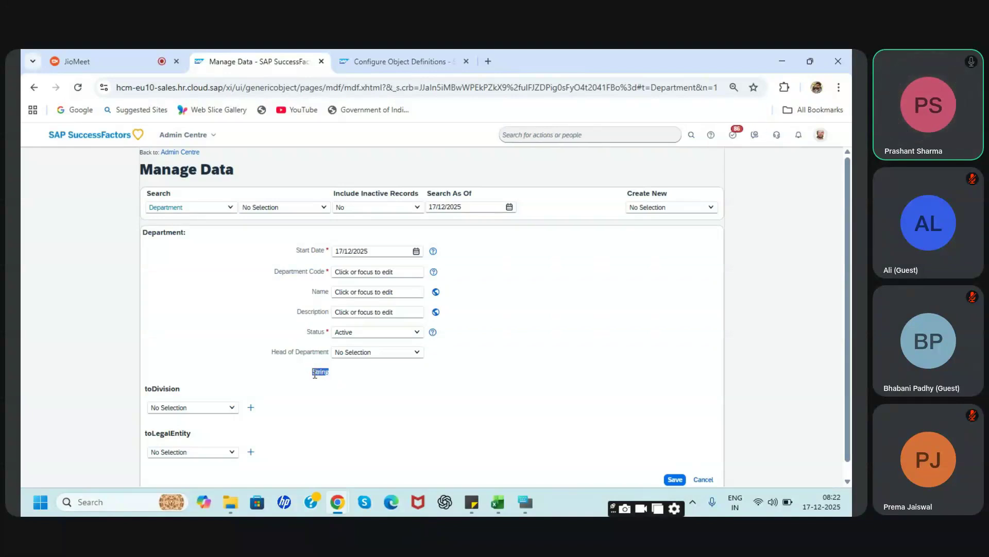
{"action": "left_click", "coordinate": [315, 373]}
Open the Department object definition for correction and set the cust_Location field's Visibility to Not Visible
{"action": "left_click", "coordinate": [411, 57]}
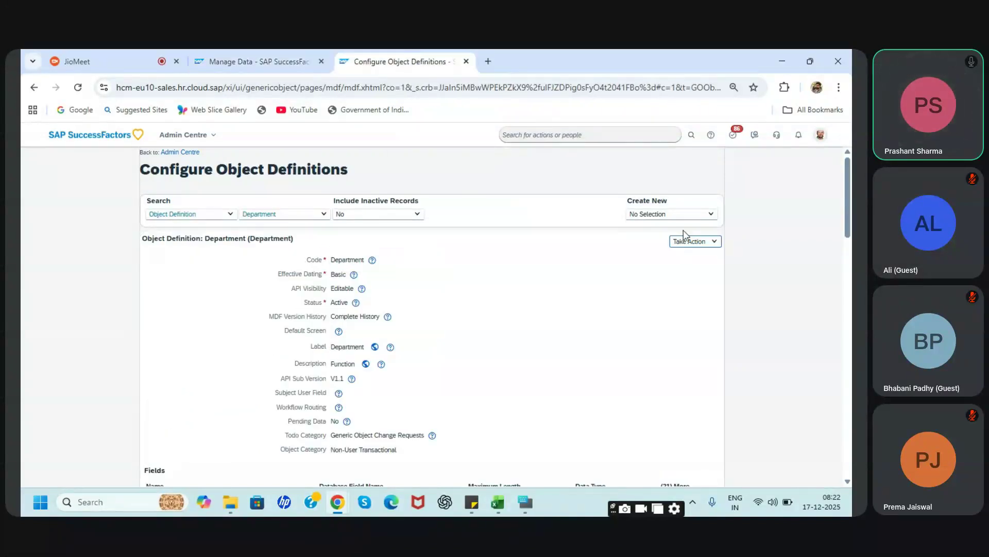
{"action": "left_click", "coordinate": [691, 240]}
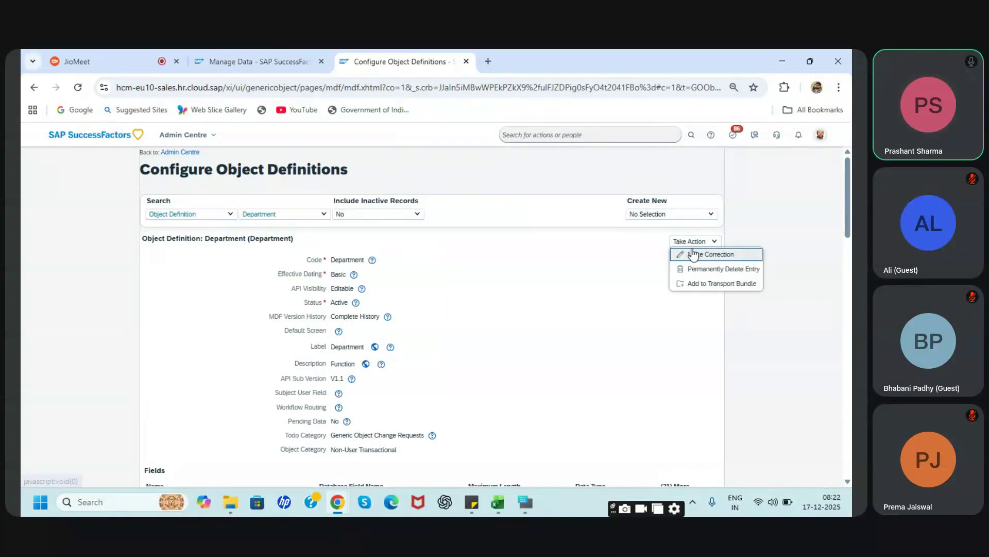
{"action": "left_click", "coordinate": [694, 254]}
{"action": "scroll", "coordinate": [660, 345], "scroll_direction": "down", "scroll_amount": 15}
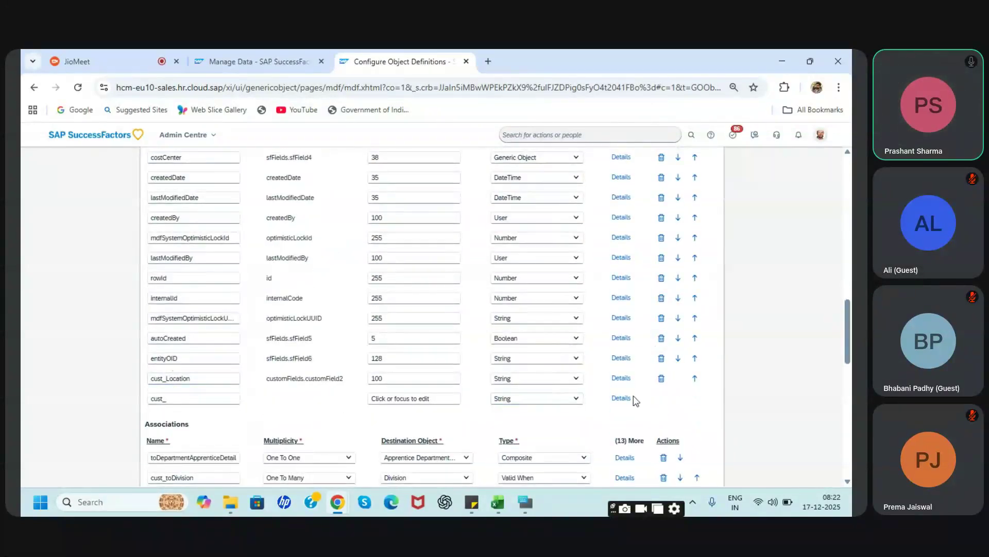
{"action": "left_click", "coordinate": [620, 379]}
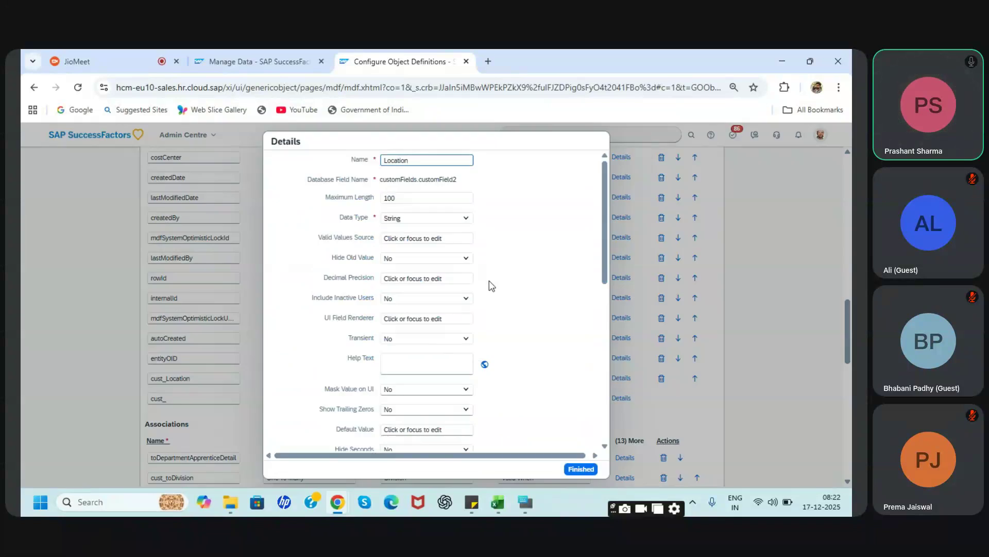
{"action": "scroll", "coordinate": [490, 280], "scroll_direction": "down", "scroll_amount": 5}
{"action": "scroll", "coordinate": [489, 281], "scroll_direction": "down", "scroll_amount": 1}
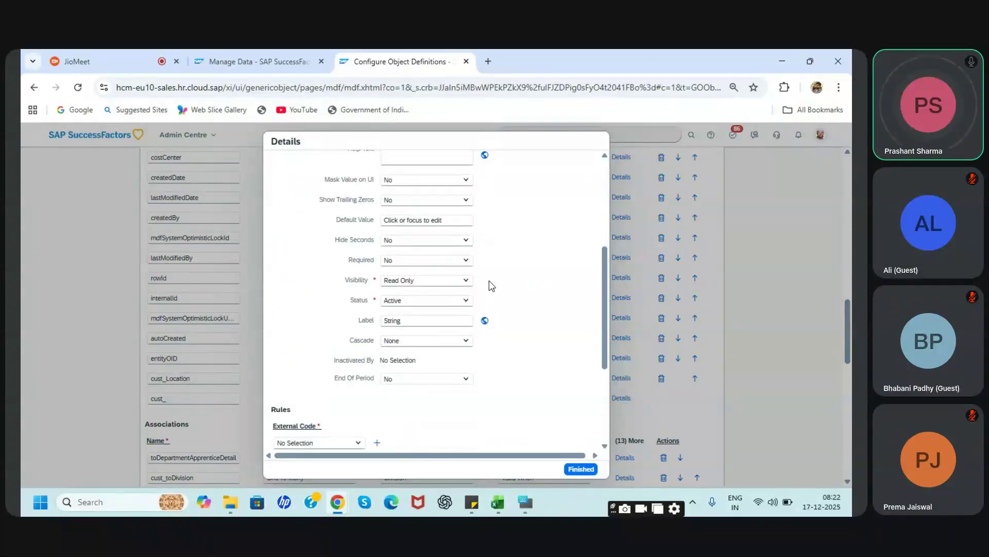
{"action": "left_click", "coordinate": [461, 284]}
{"action": "left_click", "coordinate": [438, 322]}
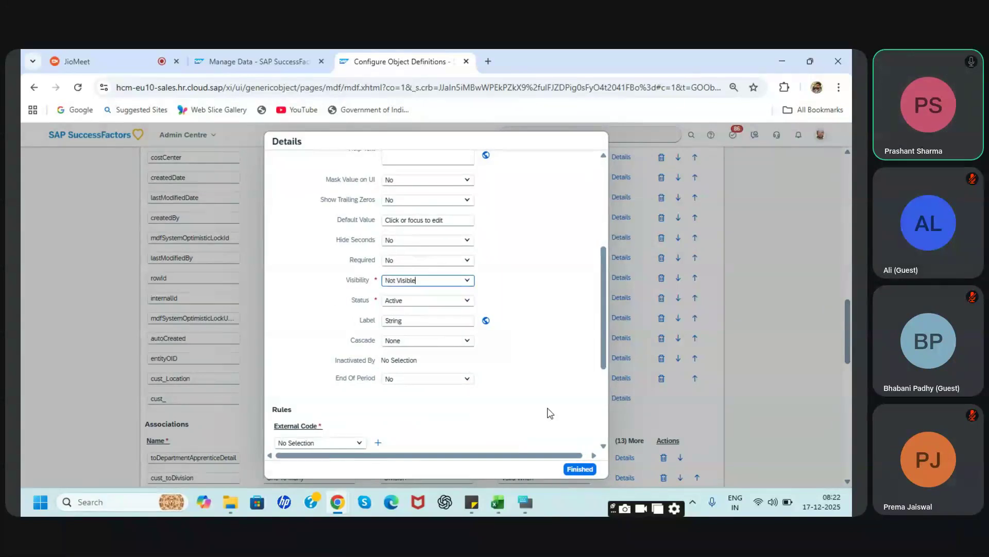
{"action": "left_click", "coordinate": [579, 470]}
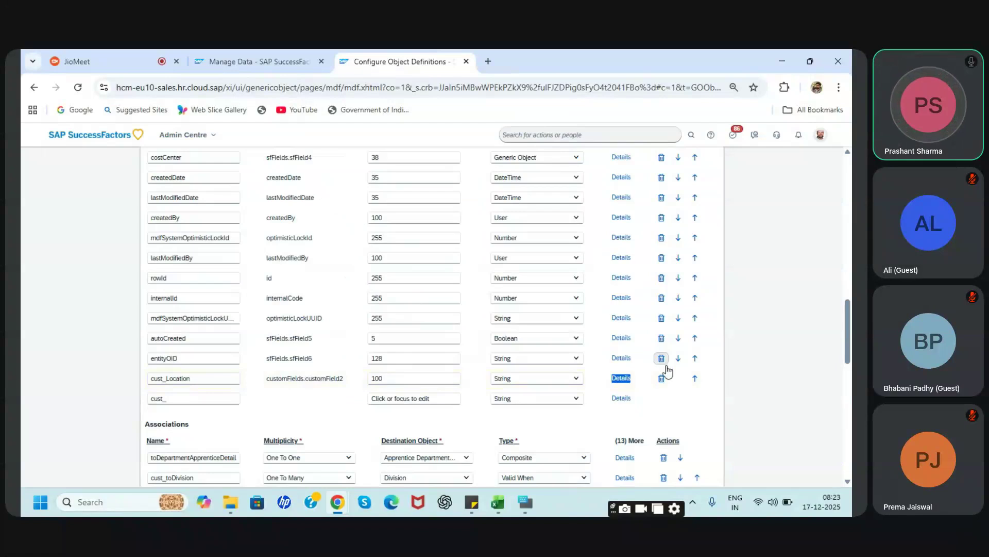
Change the cust_Location field's label to Location and save the Department object definition
{"action": "left_click", "coordinate": [620, 378]}
{"action": "scroll", "coordinate": [397, 339], "scroll_direction": "down", "scroll_amount": 7}
{"action": "scroll", "coordinate": [405, 309], "scroll_direction": "up", "scroll_amount": 2}
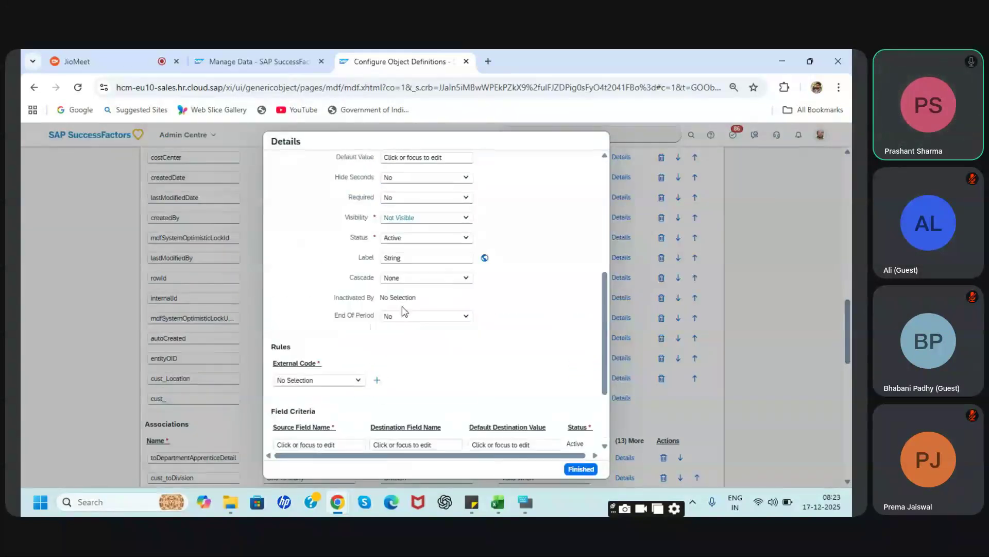
{"action": "left_click", "coordinate": [416, 260]}
{"action": "key", "text": "ctrl+a"}
{"action": "type", "text": "L"}
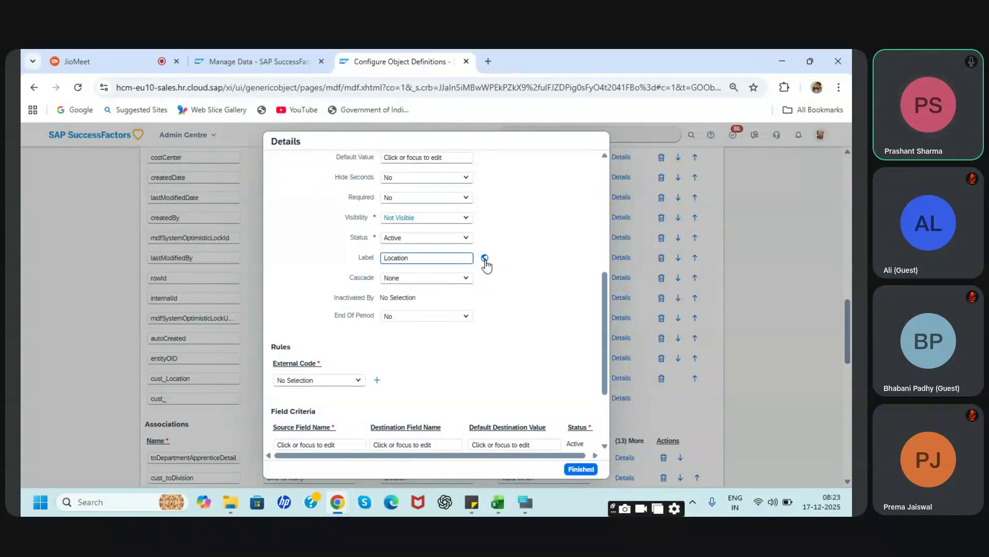
{"action": "left_click", "coordinate": [546, 324]}
{"action": "scroll", "coordinate": [546, 324], "scroll_direction": "down", "scroll_amount": 1}
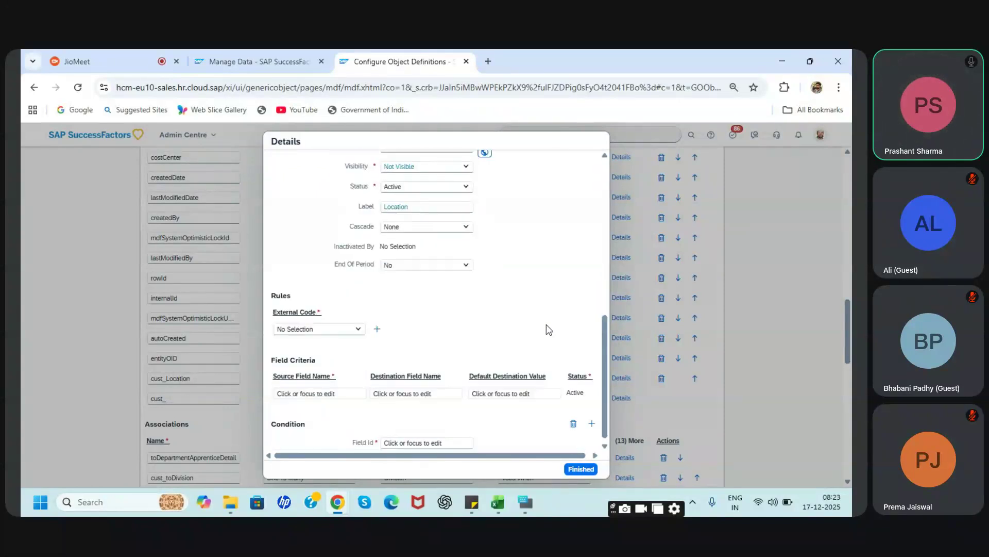
{"action": "scroll", "coordinate": [546, 323], "scroll_direction": "down", "scroll_amount": 2}
{"action": "left_click", "coordinate": [581, 469]}
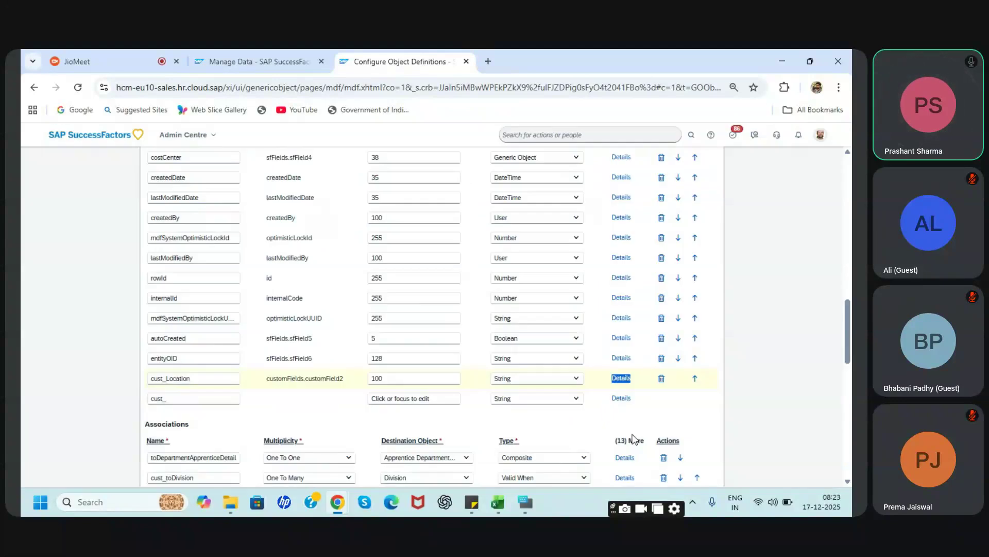
{"action": "scroll", "coordinate": [634, 438], "scroll_direction": "down", "scroll_amount": 15}
{"action": "left_click", "coordinate": [675, 466]}
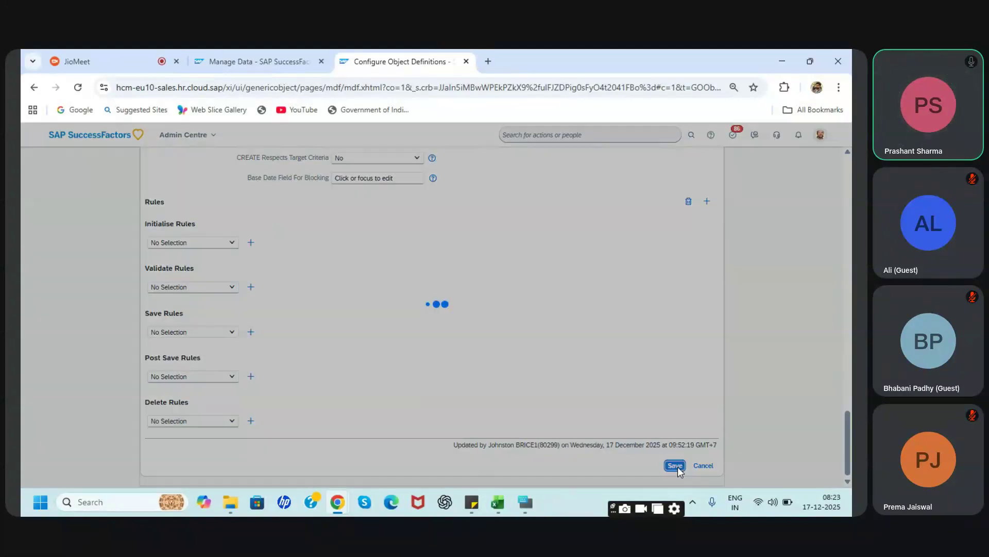
Reload the new Department form in Manage Data and check whether the custom location field is displayed
{"action": "left_click", "coordinate": [282, 53]}
{"action": "left_click", "coordinate": [375, 52]}
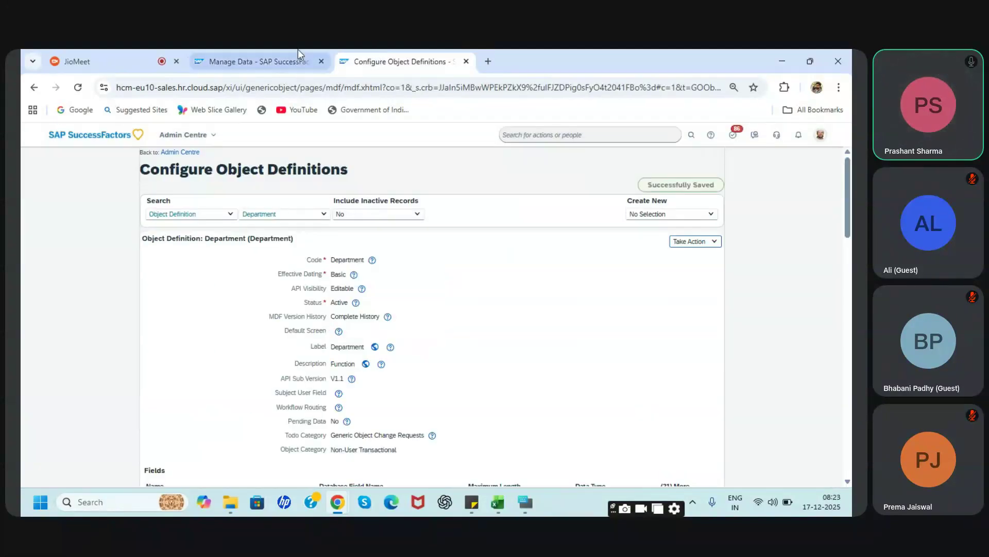
{"action": "left_click", "coordinate": [274, 54]}
{"action": "left_click", "coordinate": [77, 89]}
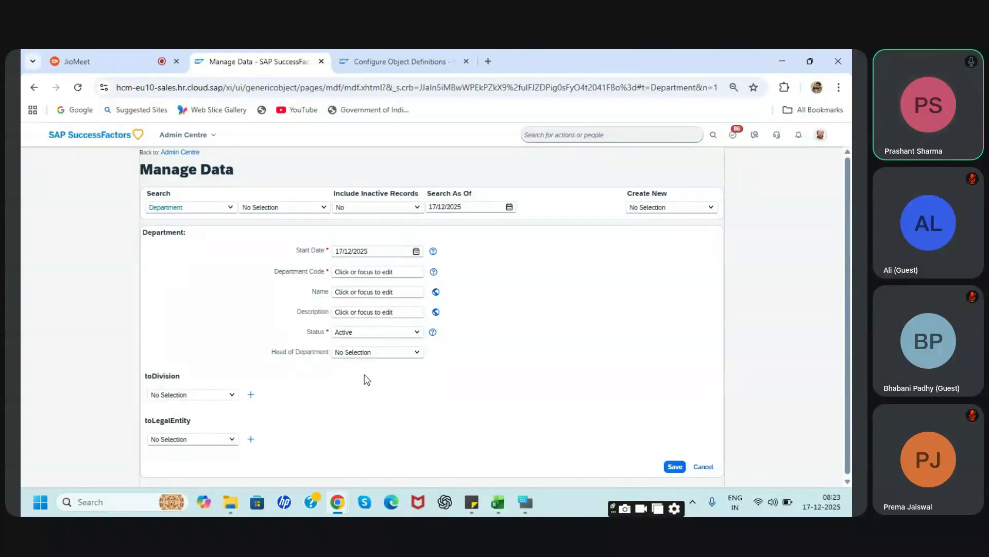
Compare the cust_Location row in the Department object definition's fields with the Department form in Manage Data
{"action": "left_click", "coordinate": [371, 56]}
{"action": "scroll", "coordinate": [379, 319], "scroll_direction": "down", "scroll_amount": 15}
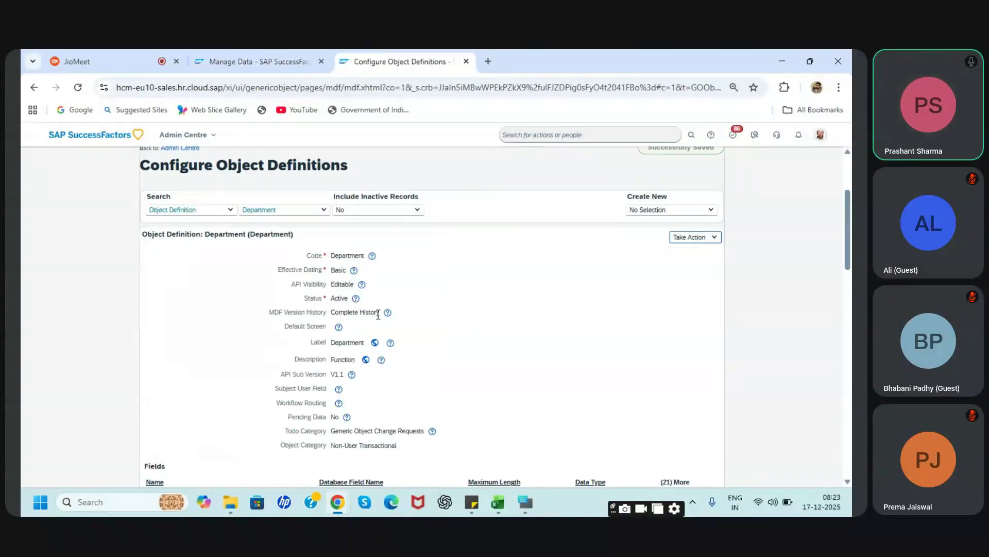
{"action": "scroll", "coordinate": [379, 320], "scroll_direction": "up", "scroll_amount": 5}
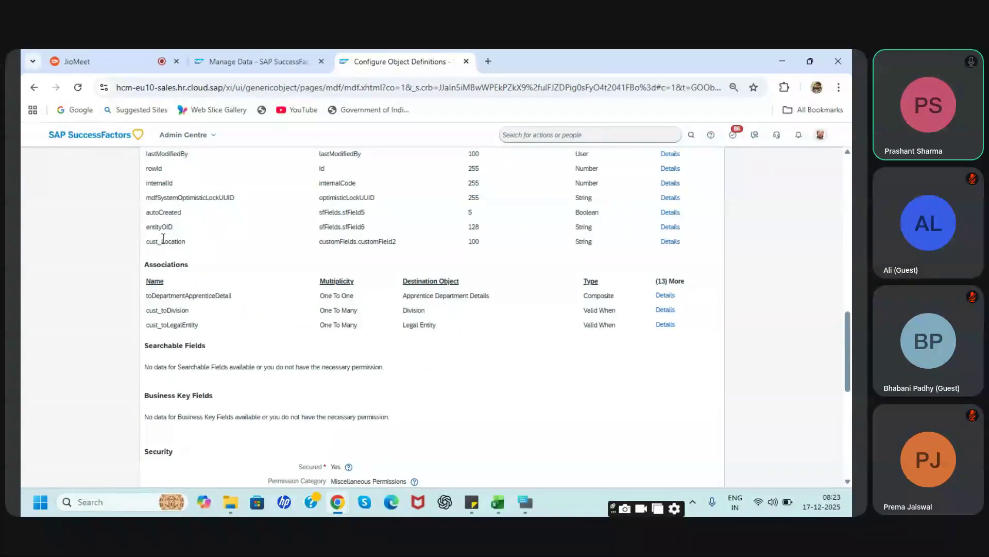
{"action": "left_click_drag", "start_coordinate": [146, 243], "coordinate": [491, 243]}
{"action": "left_click", "coordinate": [299, 58]}
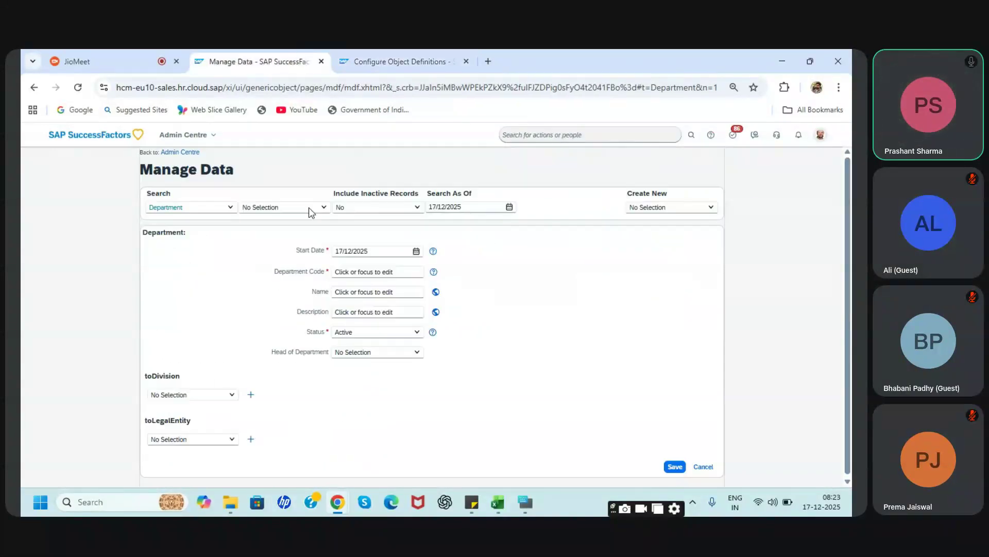
Open the read-only cust_Location details in the Department object definition and check the Label setting
{"action": "left_click", "coordinate": [392, 50]}
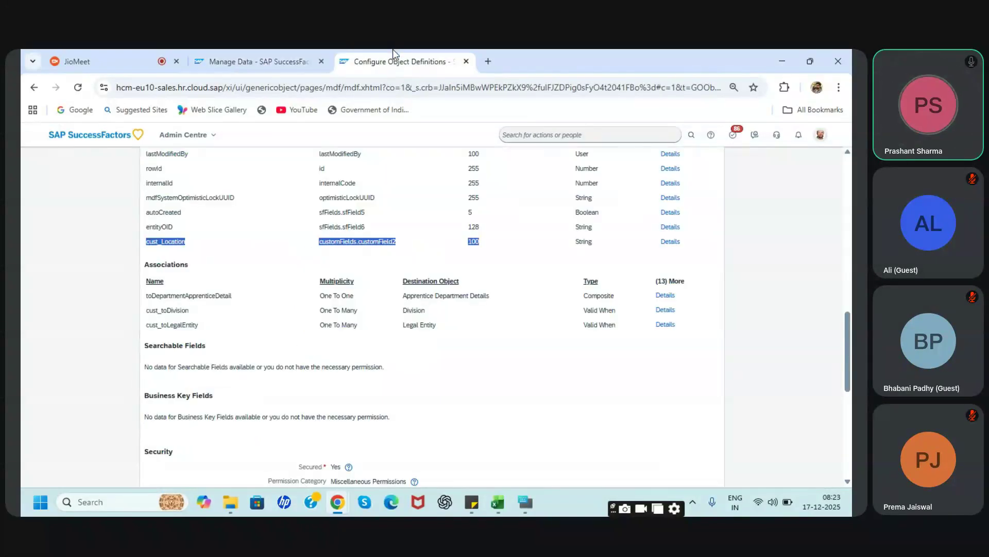
{"action": "left_click", "coordinate": [669, 243]}
{"action": "scroll", "coordinate": [471, 343], "scroll_direction": "down", "scroll_amount": 5}
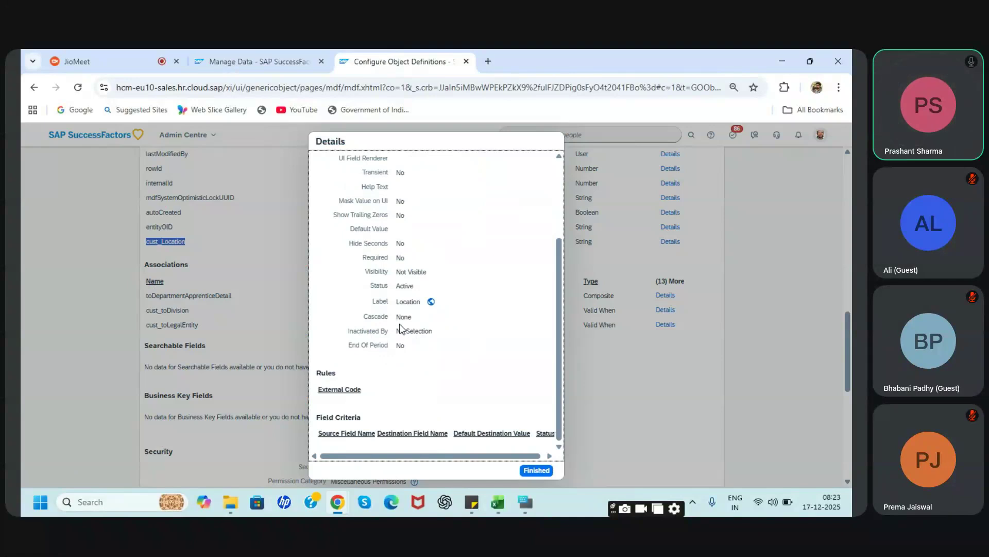
{"action": "left_click_drag", "start_coordinate": [373, 305], "coordinate": [441, 307]}
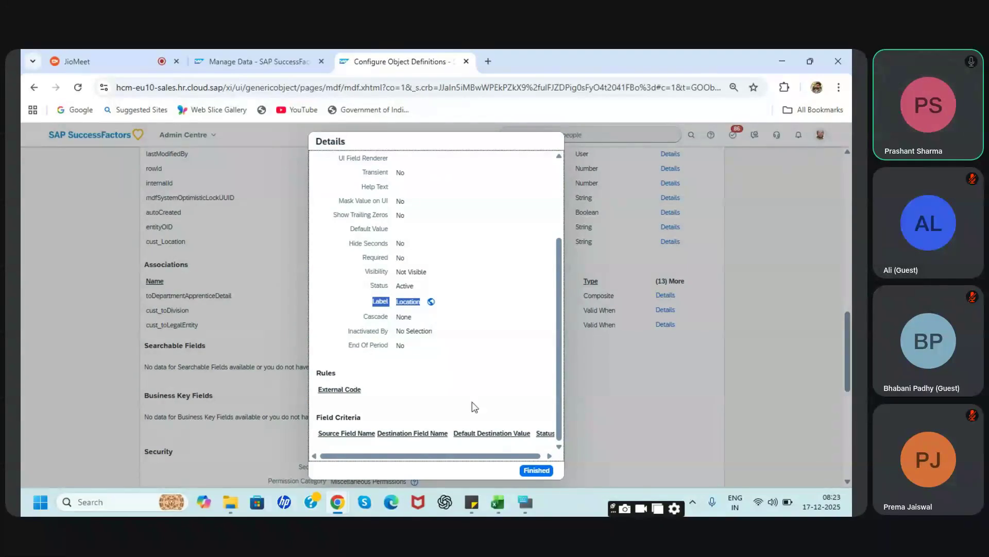
Reopen the read-only cust_Location details to review the field's settings, and close them
{"action": "left_click", "coordinate": [528, 471]}
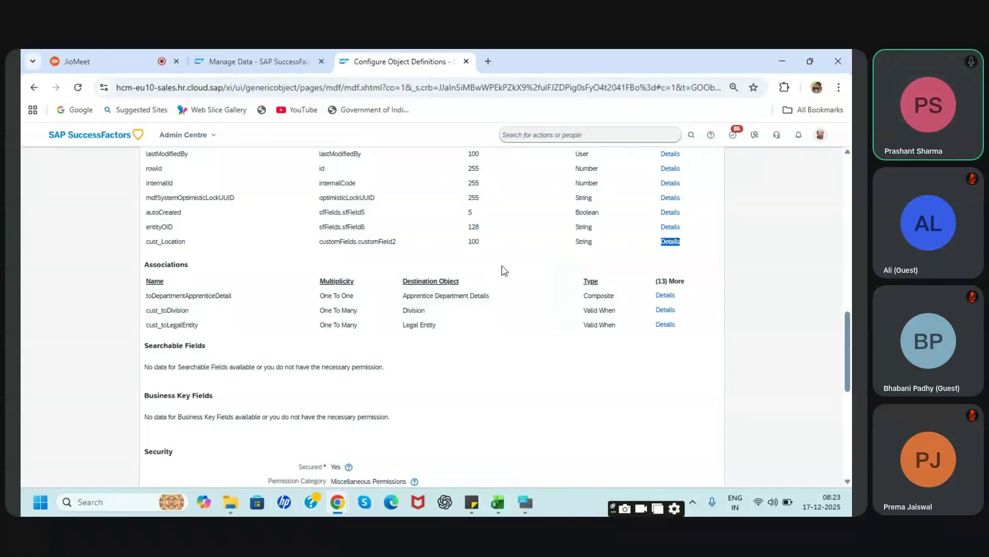
{"action": "left_click", "coordinate": [668, 244]}
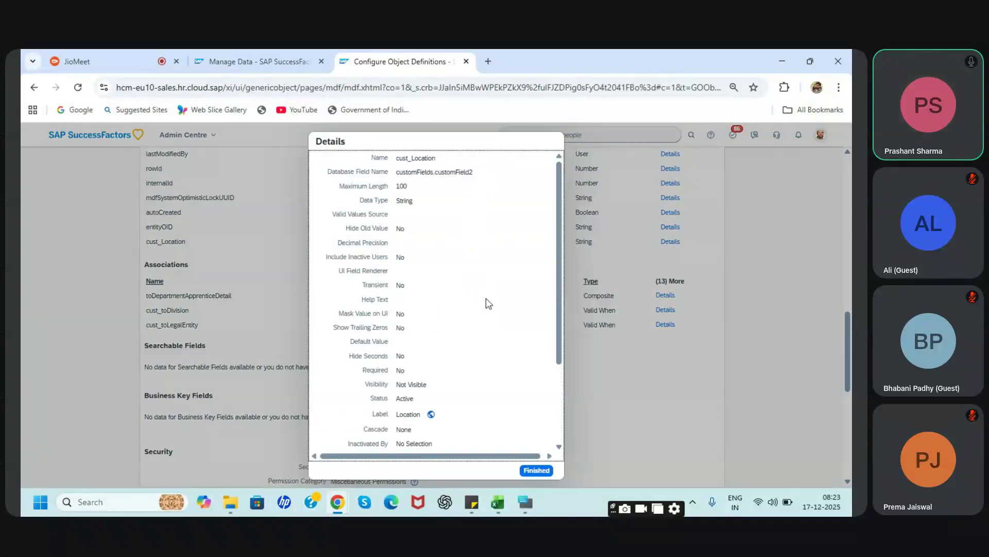
{"action": "left_click", "coordinate": [534, 469]}
Start a correction of the Department object definition and set the cust_Location field's data type to Attachment
{"action": "scroll", "coordinate": [572, 392], "scroll_direction": "up", "scroll_amount": 8}
{"action": "scroll", "coordinate": [577, 382], "scroll_direction": "up", "scroll_amount": 5}
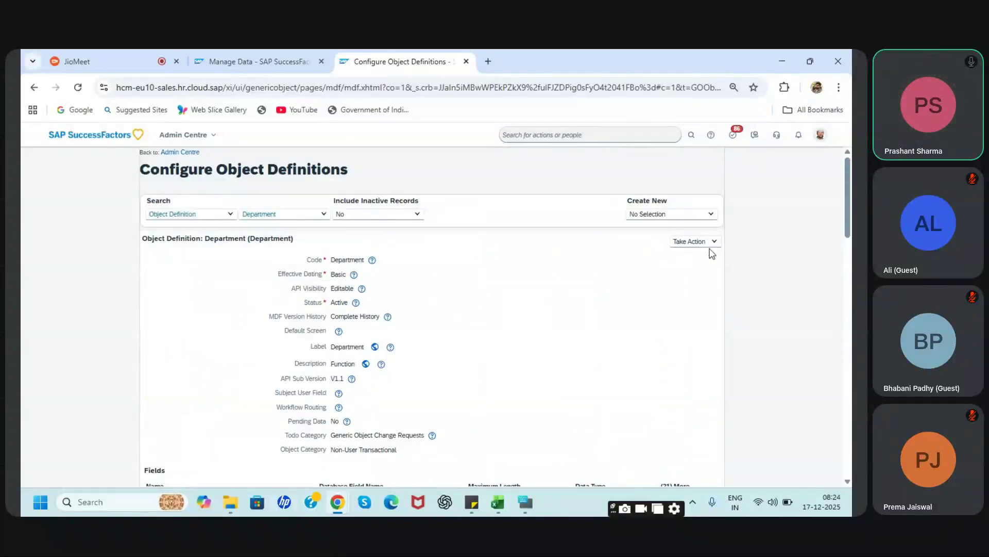
{"action": "left_click", "coordinate": [712, 248]}
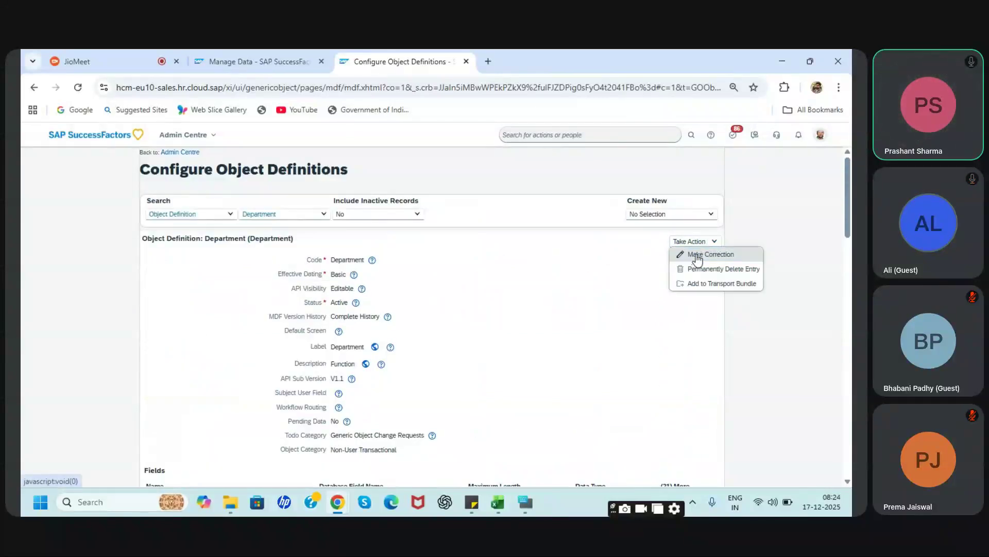
{"action": "left_click", "coordinate": [684, 255]}
{"action": "scroll", "coordinate": [573, 352], "scroll_direction": "down", "scroll_amount": 15}
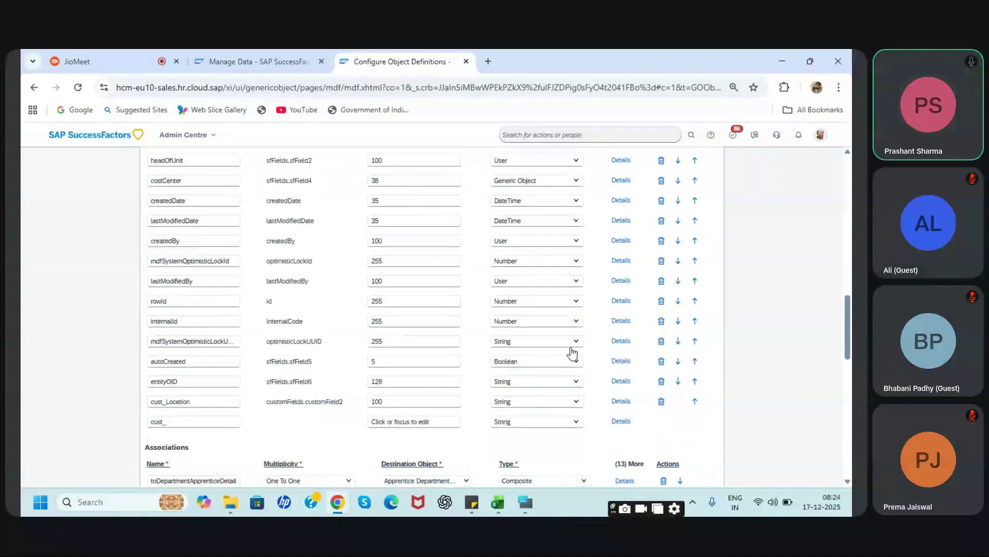
{"action": "scroll", "coordinate": [572, 352], "scroll_direction": "down", "scroll_amount": 3}
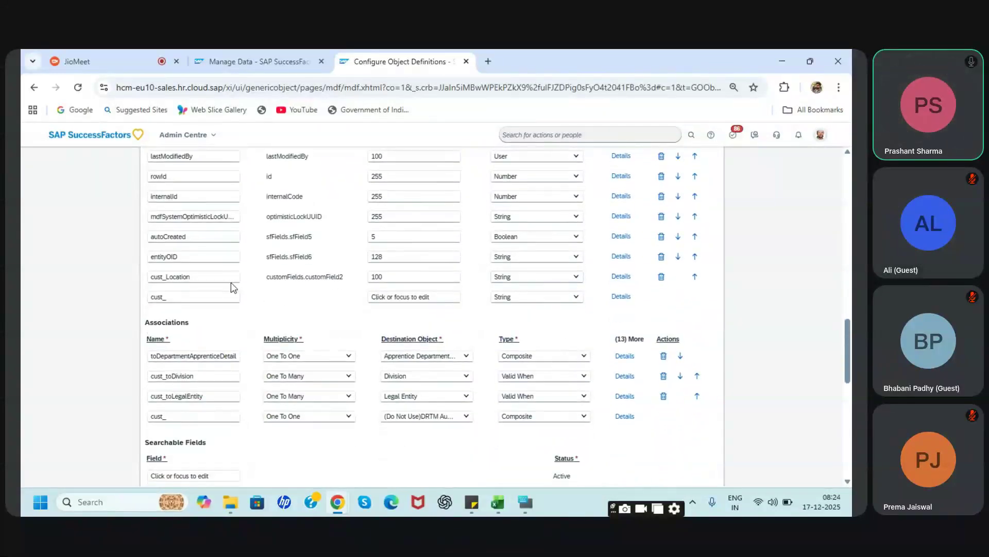
{"action": "left_click", "coordinate": [575, 277]}
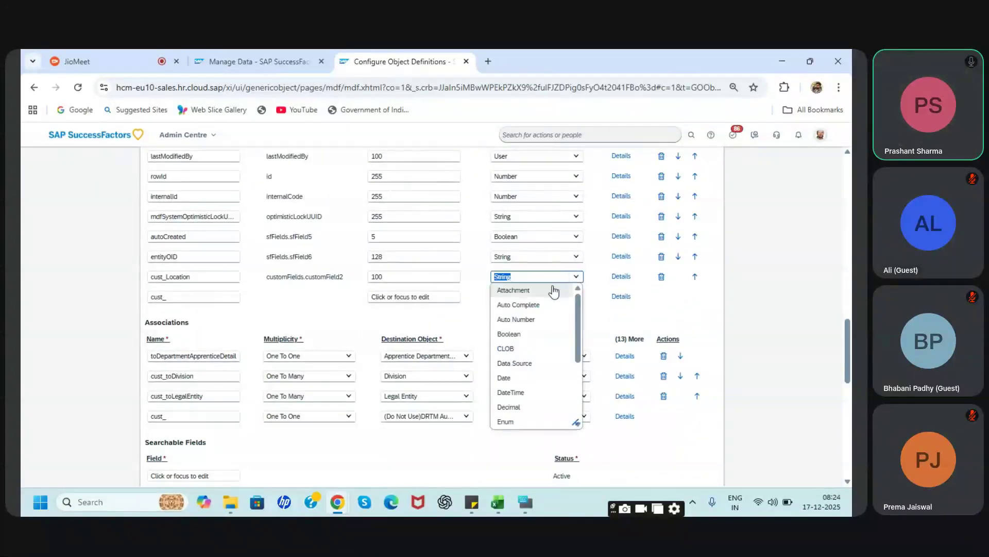
{"action": "left_click", "coordinate": [554, 291]}
Rename the cust_Location field as Attachment
{"action": "left_click", "coordinate": [208, 277]}
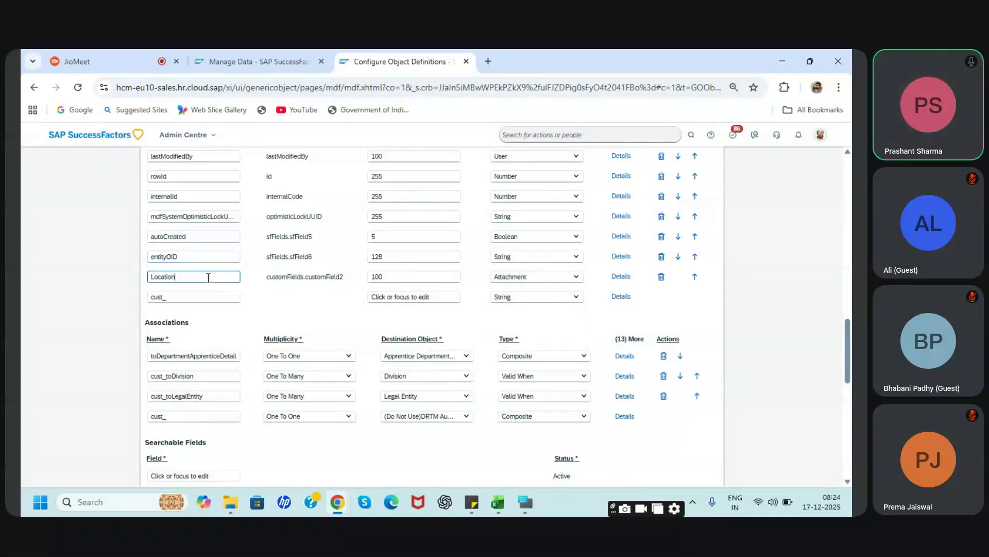
{"action": "key", "text": "BackSpace"}
{"action": "key", "text": "BackSpace"}
{"action": "key", "text": "BackSpace"}
{"action": "key", "text": "BackSpace"}
{"action": "key", "text": "BackSpace"}
{"action": "key", "text": "BackSpace"}
{"action": "key", "text": "BackSpace"}
{"action": "type", "text": "A"}
Add a custom field with data type Auto Complete and name it Autocomplet
{"action": "left_click", "coordinate": [578, 297]}
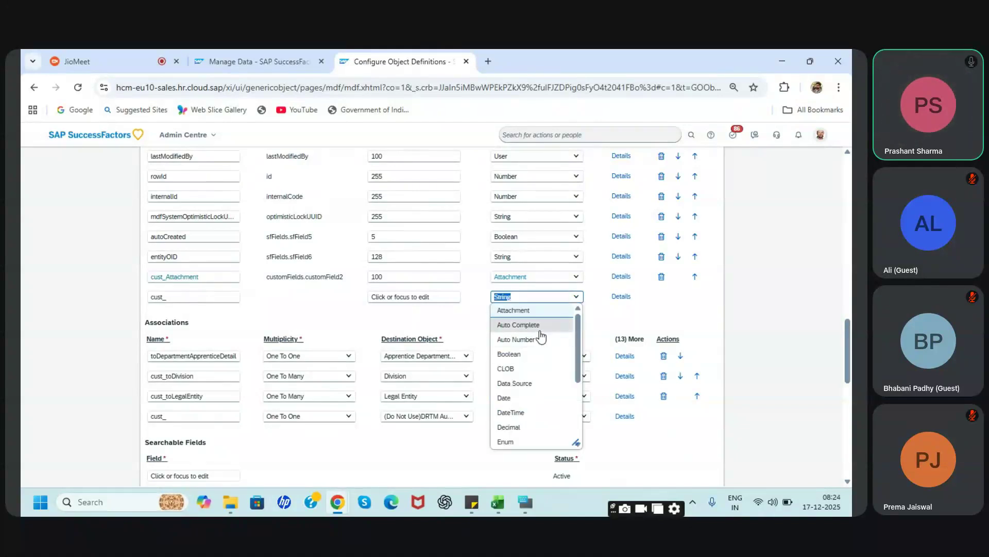
{"action": "left_click", "coordinate": [539, 326]}
{"action": "left_click", "coordinate": [210, 300]}
{"action": "type", "text": "Autocomplet"}
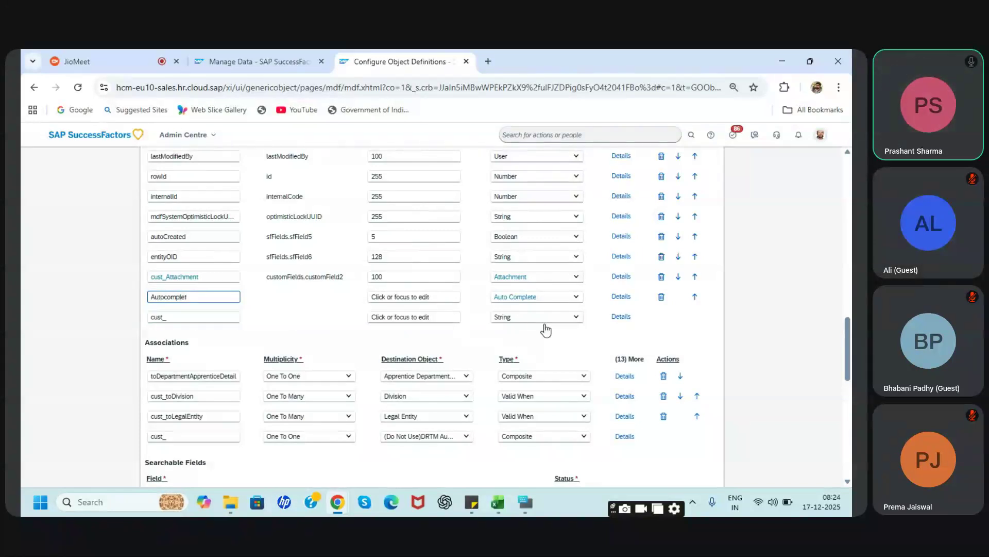
Add a custom field with data type Auto Number and name it Autonumber
{"action": "left_click", "coordinate": [576, 321]}
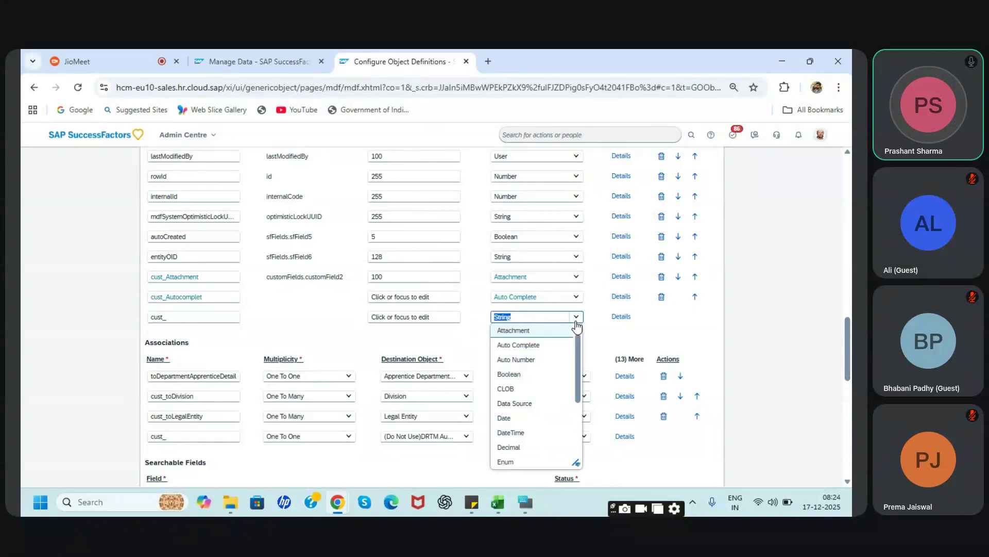
{"action": "left_click", "coordinate": [537, 359]}
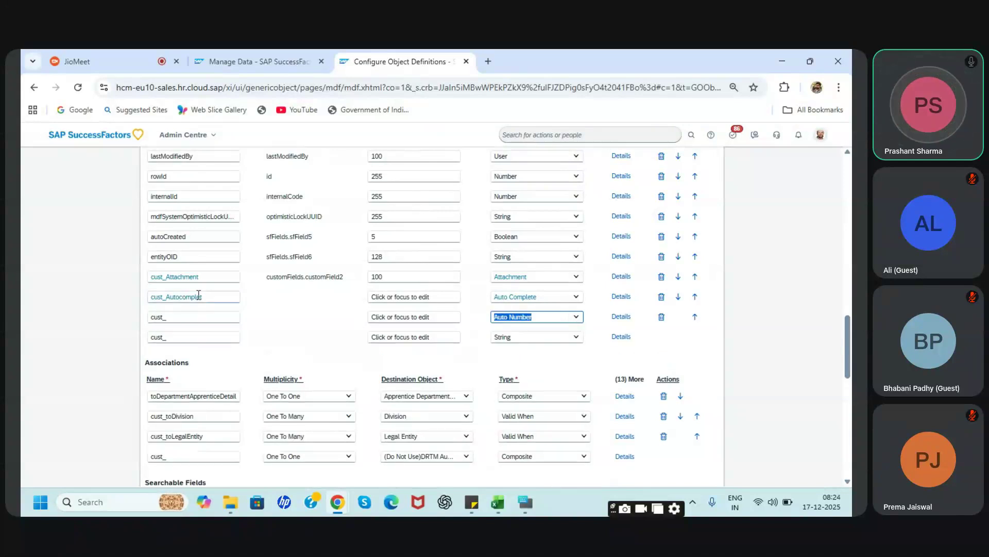
{"action": "double_click", "coordinate": [178, 317]}
{"action": "type", "text": "Autonum"}
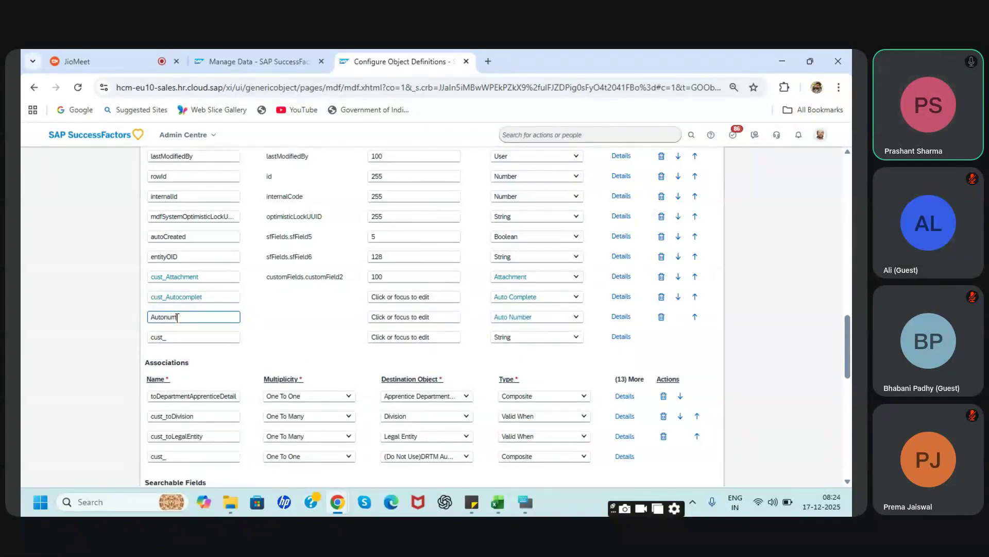
{"action": "type", "text": "ber"}
Add a custom field with data type Boolean and name it Boolean
{"action": "left_click", "coordinate": [578, 348]}
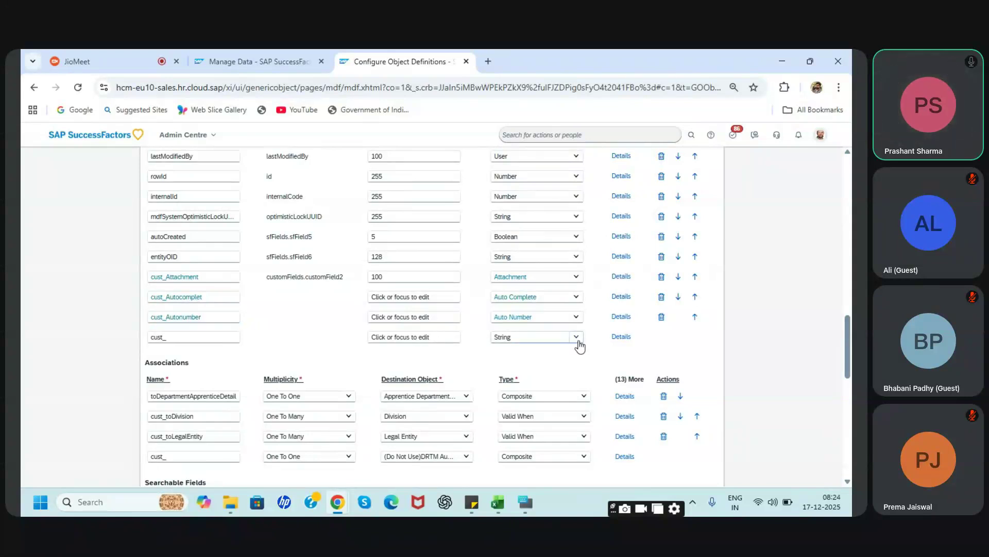
{"action": "left_click", "coordinate": [577, 341]}
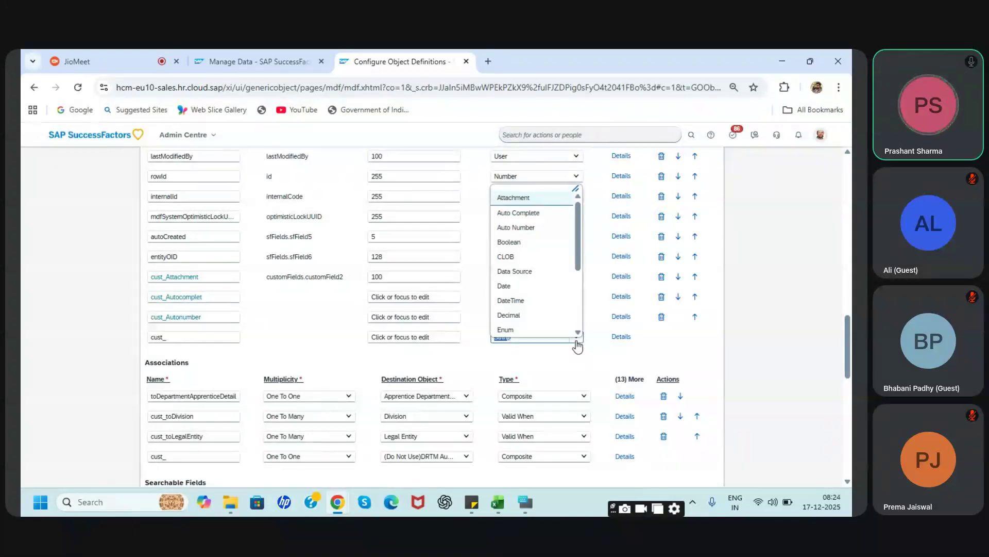
{"action": "left_click", "coordinate": [545, 242]}
{"action": "left_click", "coordinate": [204, 338]}
{"action": "type", "text": "Booleam"}
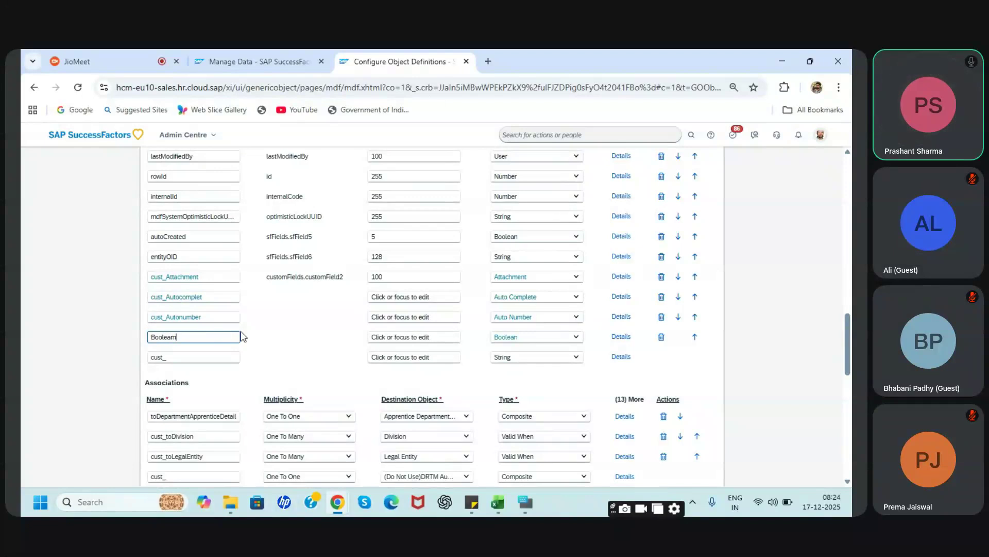
{"action": "key", "text": "BackSpace"}
{"action": "type", "text": "n"}
Add a custom field with data type CLOB and name it Clob
{"action": "left_click", "coordinate": [577, 358]}
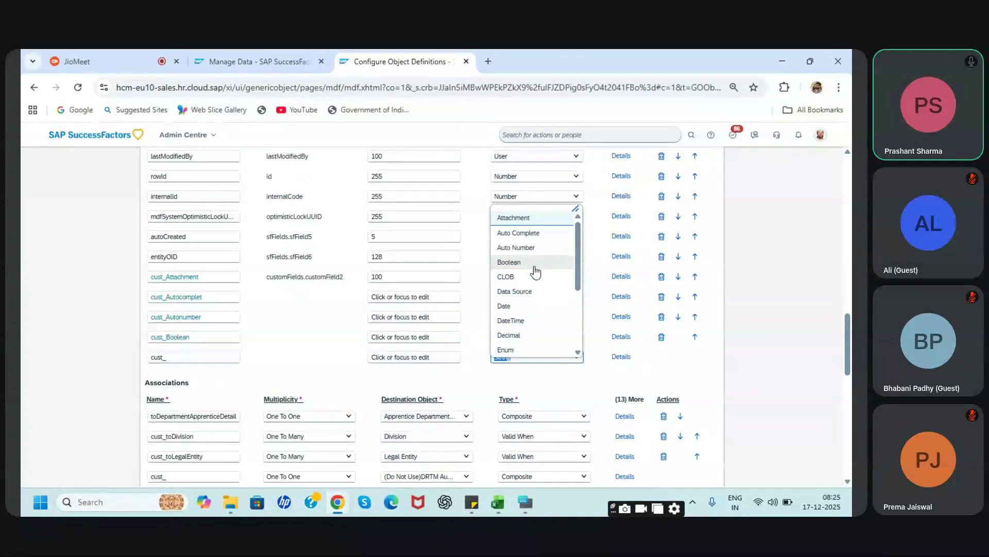
{"action": "scroll", "coordinate": [532, 309], "scroll_direction": "down", "scroll_amount": 1}
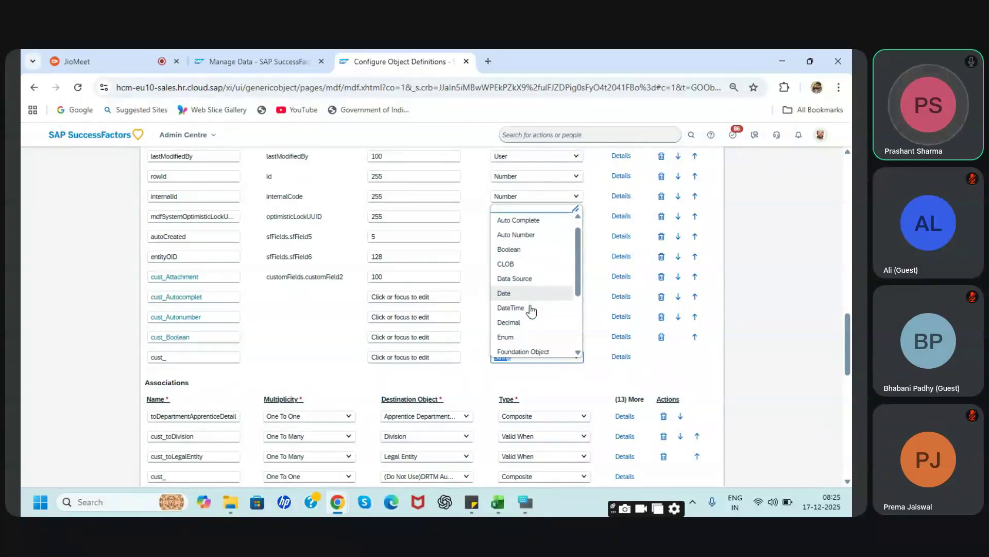
{"action": "left_click", "coordinate": [520, 265]}
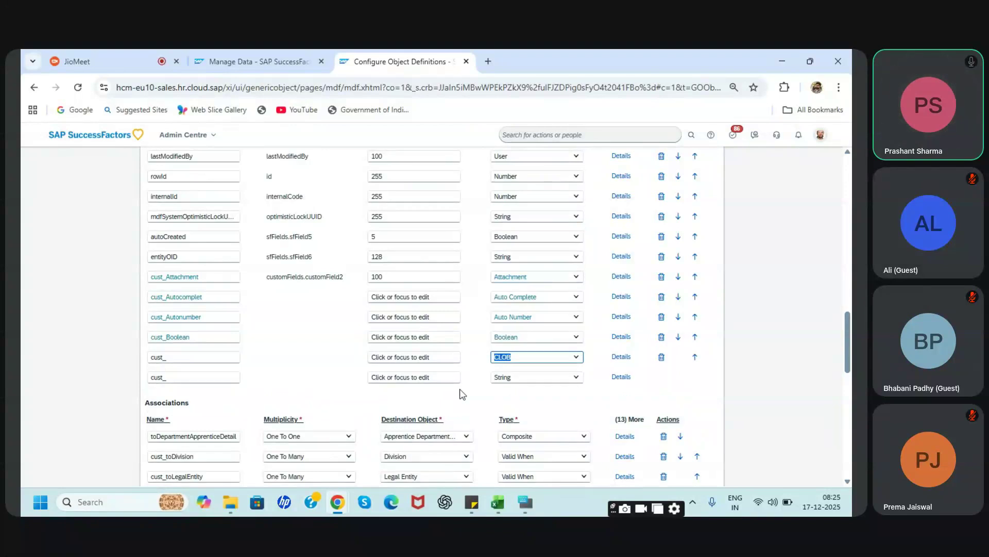
{"action": "left_click", "coordinate": [213, 359]}
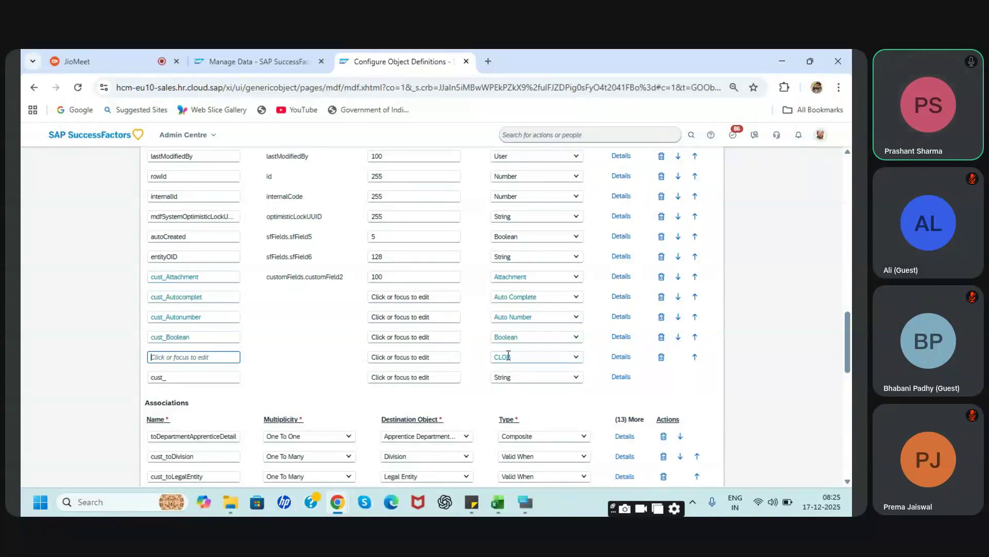
{"action": "type", "text": "Clob"}
Add a custom field with data type Data Source and name it DataSouurce
{"action": "left_click", "coordinate": [577, 378]}
{"action": "left_click", "coordinate": [577, 377]}
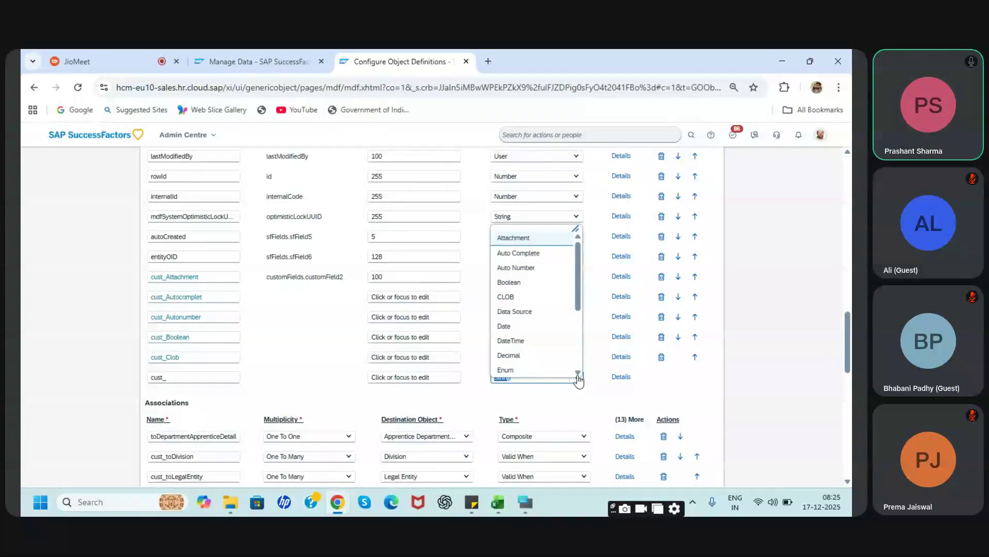
{"action": "left_click", "coordinate": [552, 311]}
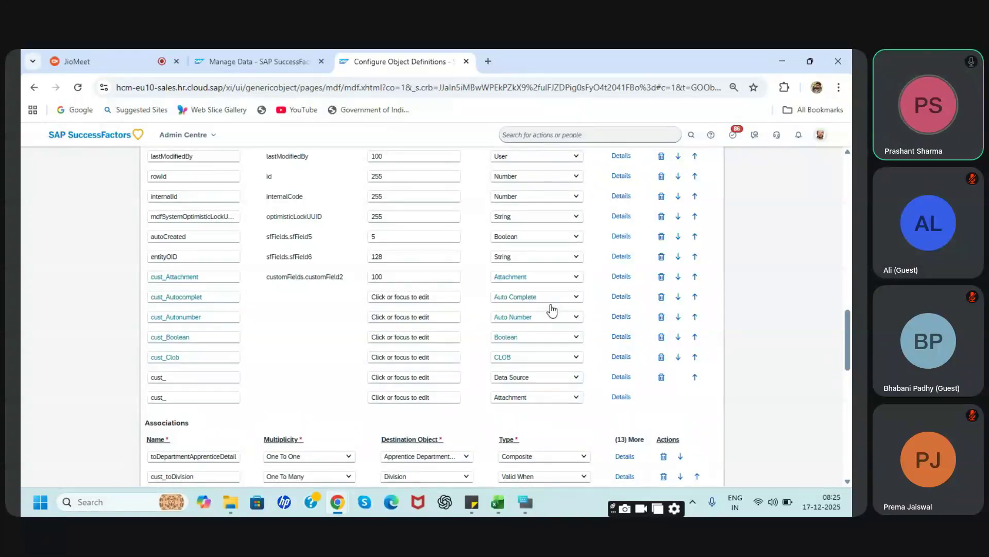
{"action": "left_click", "coordinate": [177, 378]}
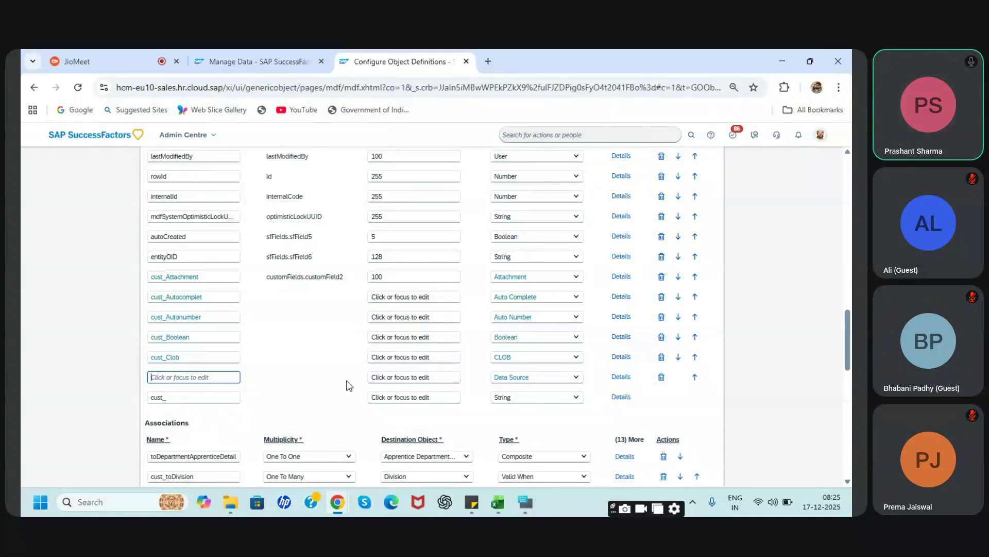
{"action": "type", "text": "D"}
{"action": "type", "text": "ataS"}
{"action": "type", "text": "S"}
{"action": "type", "text": "ou"}
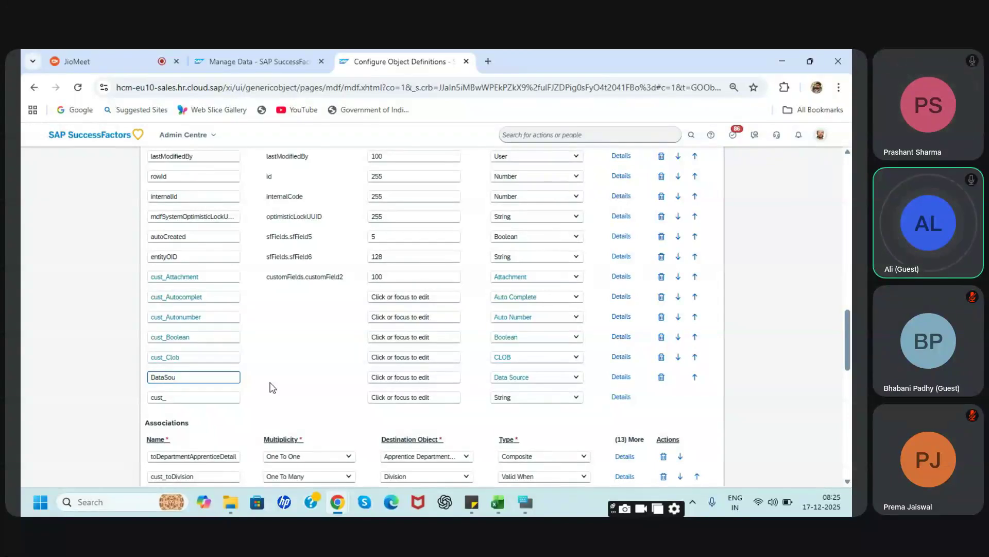
{"action": "type", "text": "urce"}
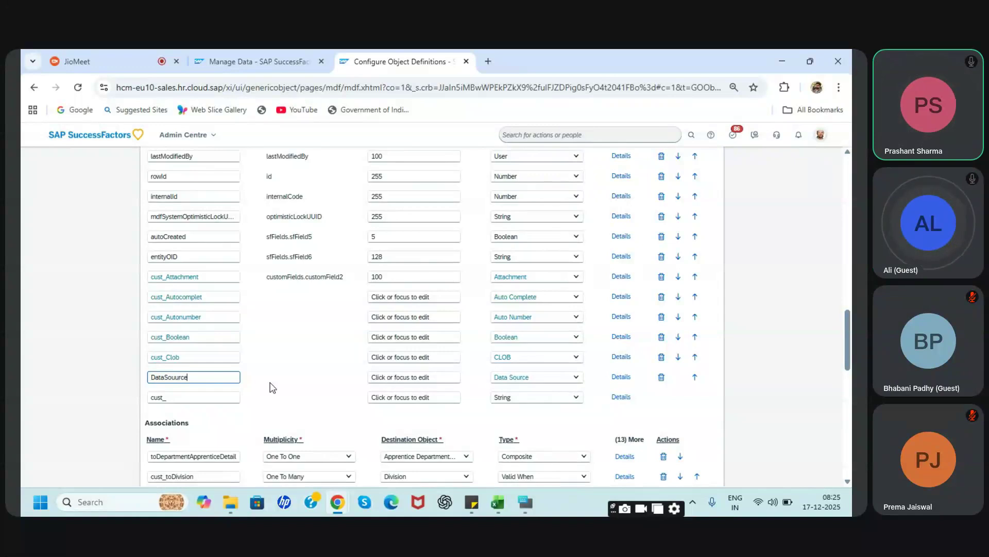
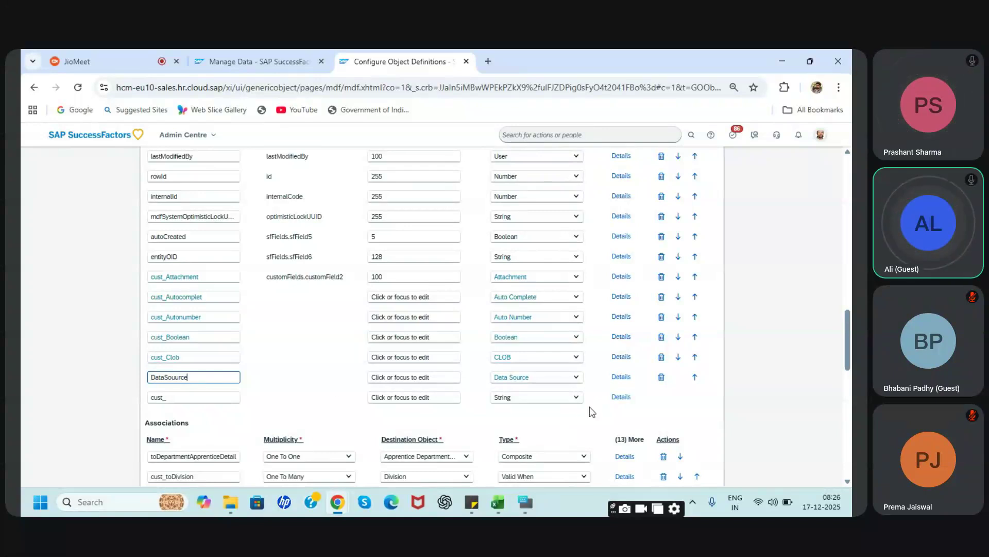
Add a custom field with data type Date and name it Date
{"action": "left_click", "coordinate": [575, 398]}
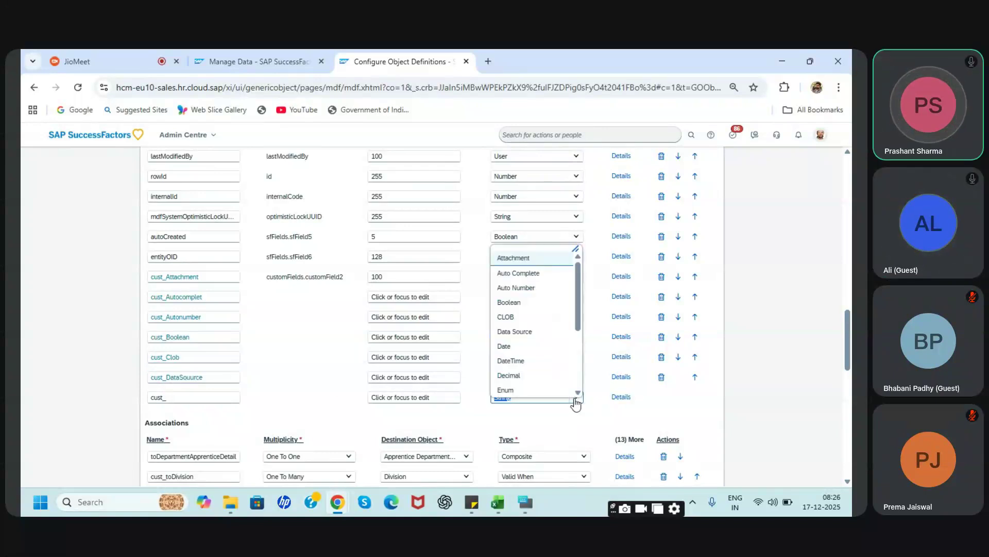
{"action": "left_click", "coordinate": [552, 347]}
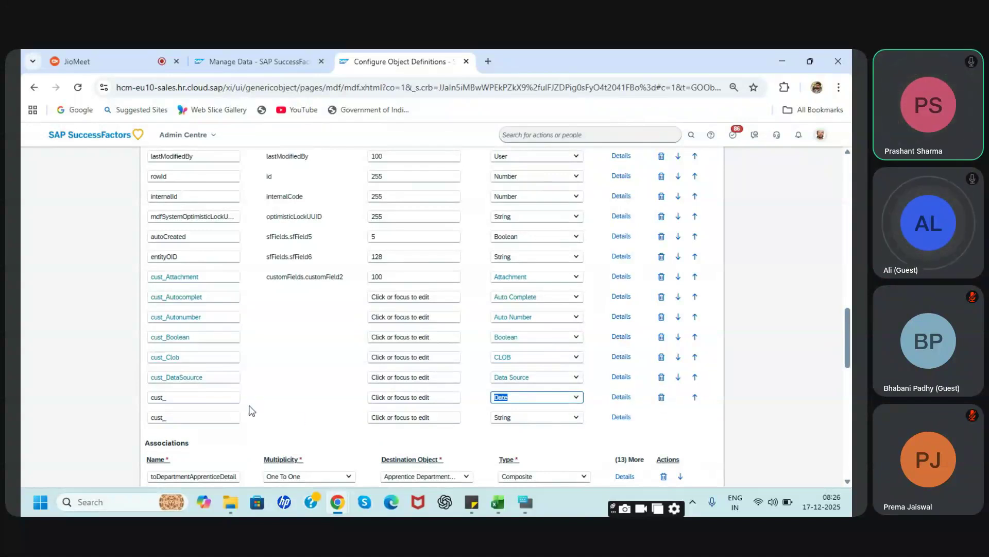
{"action": "left_click", "coordinate": [233, 397]}
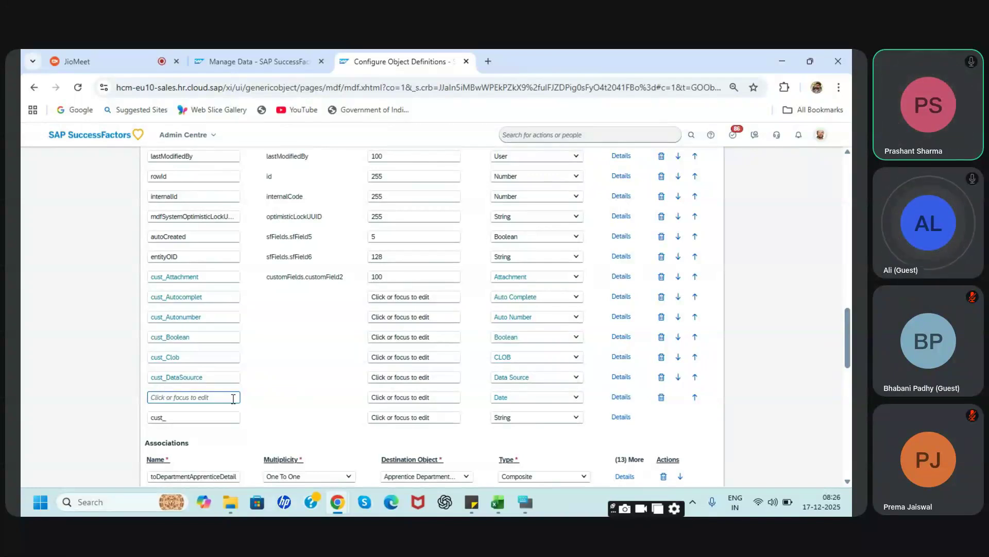
{"action": "type", "text": "Data"}
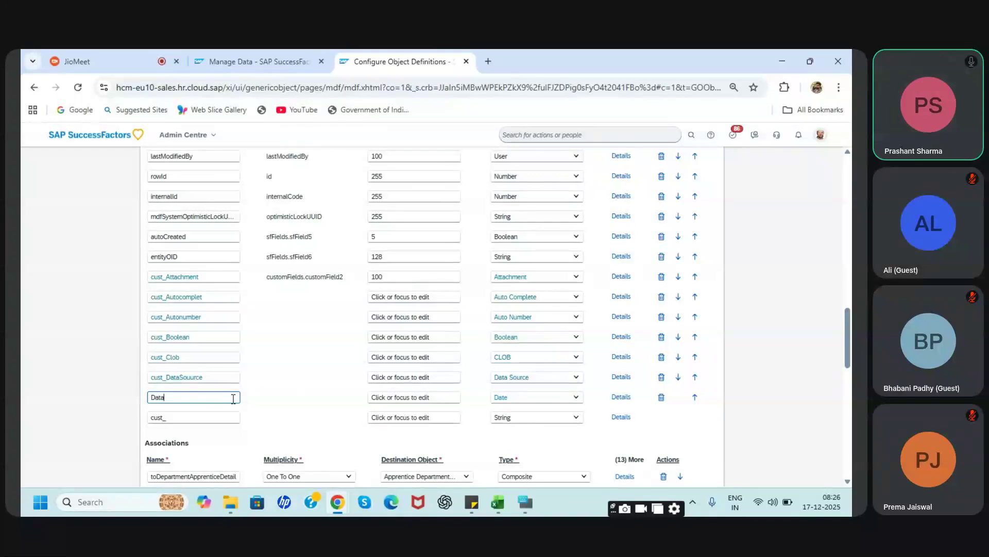
{"action": "key", "text": "BackSpace"}
{"action": "type", "text": "e"}
Check the details of the cust_DataSouurce field and close them without changes
{"action": "left_click", "coordinate": [536, 378]}
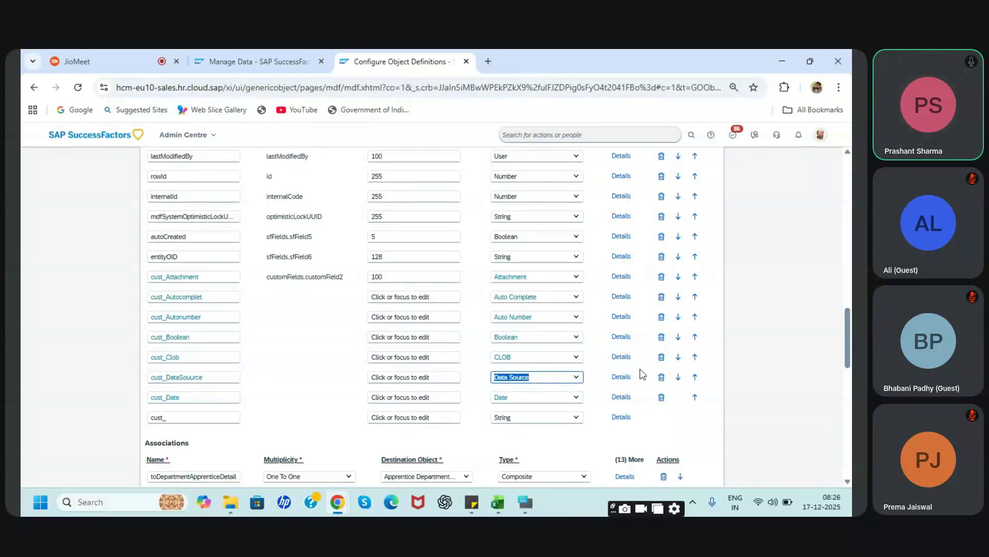
{"action": "left_click", "coordinate": [624, 377]}
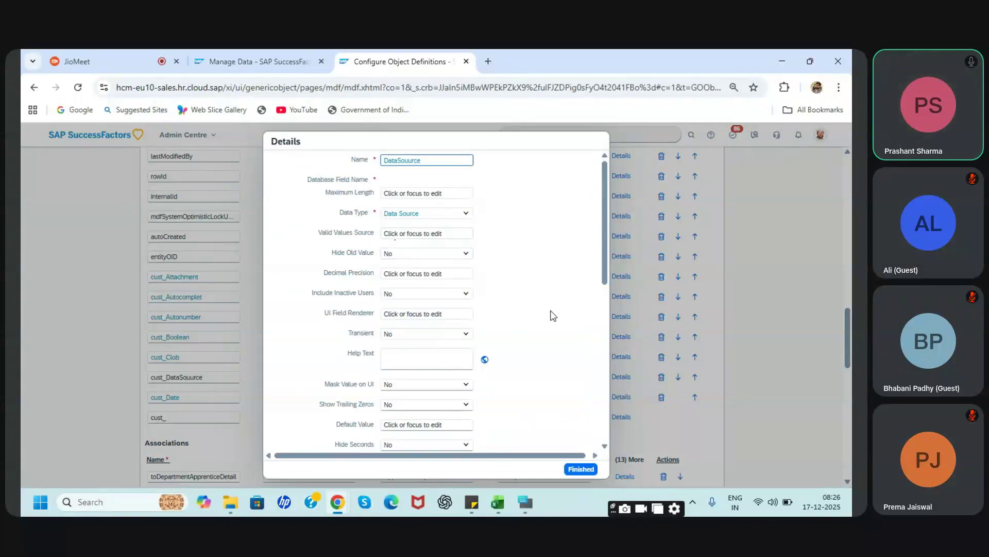
{"action": "left_click", "coordinate": [581, 469]}
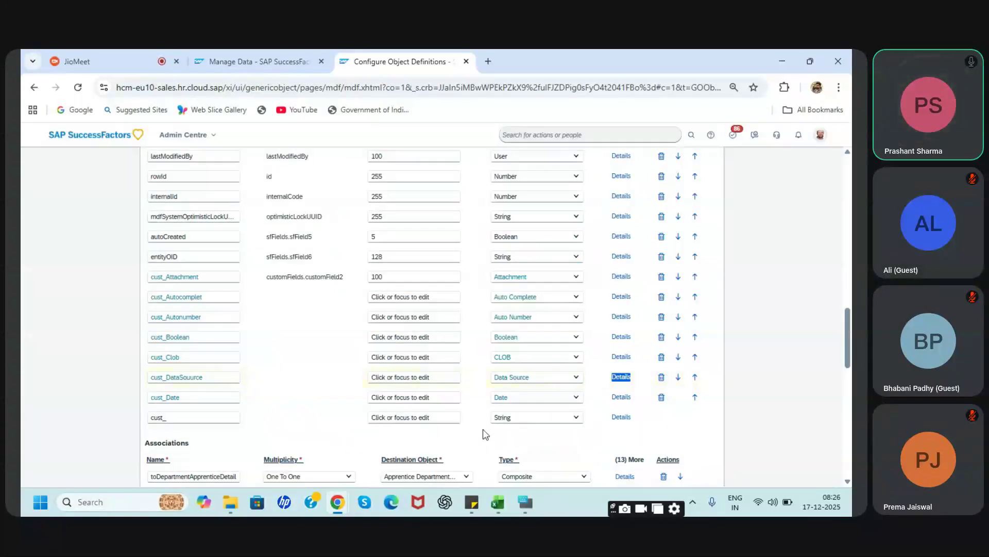
Add a custom field with data type DateTime and name it DataTime
{"action": "left_click", "coordinate": [573, 418]}
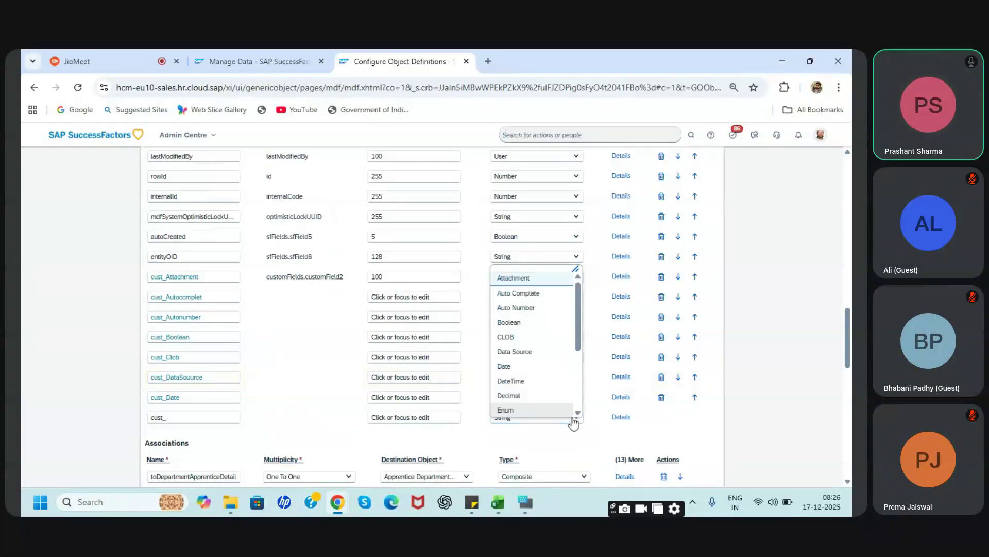
{"action": "left_click", "coordinate": [536, 382]}
{"action": "left_click", "coordinate": [216, 417]}
{"action": "type", "text": "Data"}
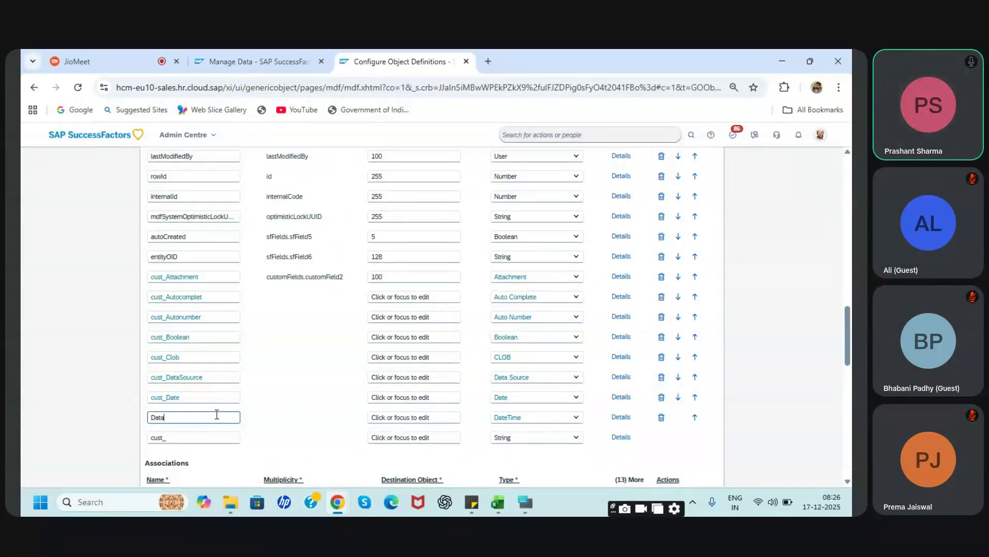
{"action": "type", "text": "Time"}
Add a custom field with data type Decimal and name it Decimal
{"action": "left_click", "coordinate": [578, 446]}
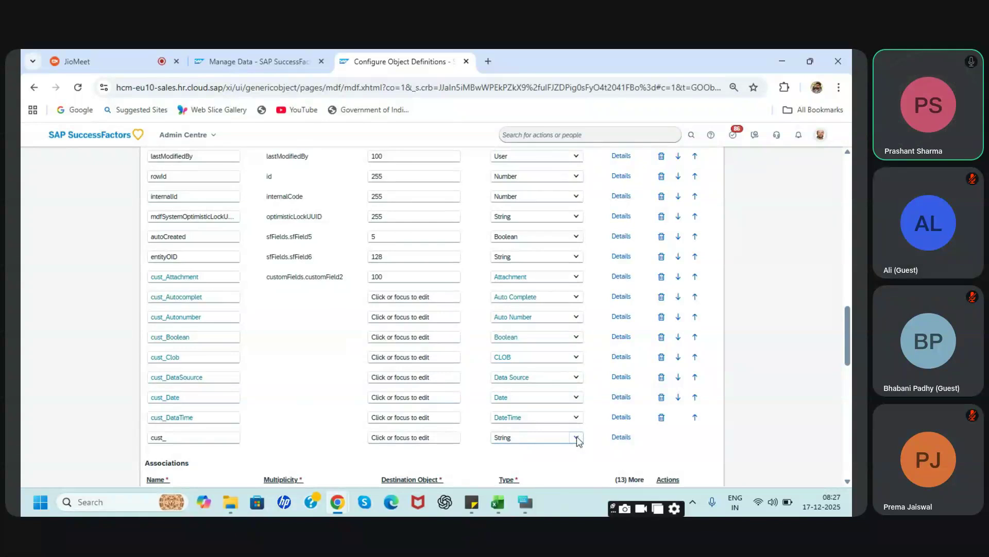
{"action": "left_click", "coordinate": [576, 437]}
{"action": "left_click", "coordinate": [538, 422]}
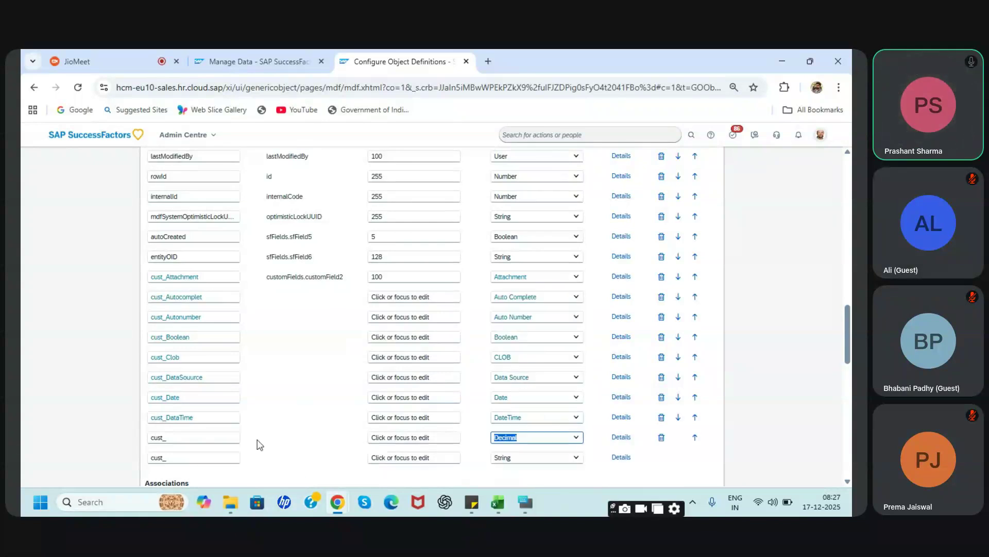
{"action": "type", "text": "De"}
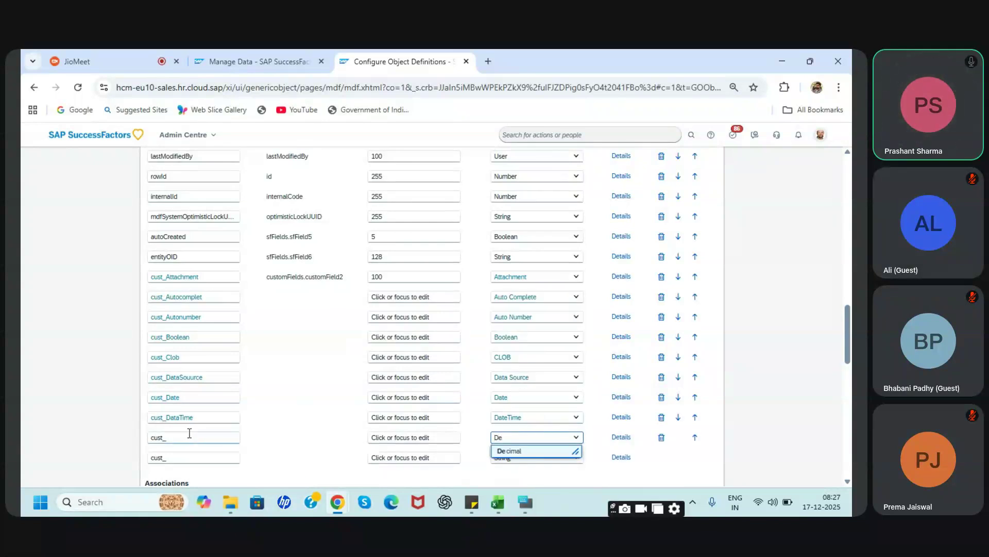
{"action": "key", "text": "BackSpace"}
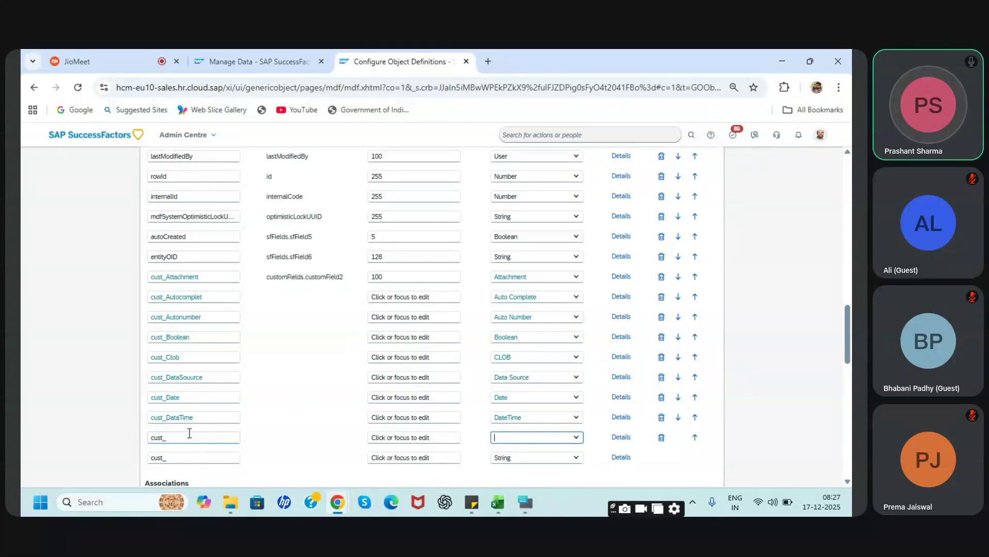
{"action": "left_click", "coordinate": [574, 439]}
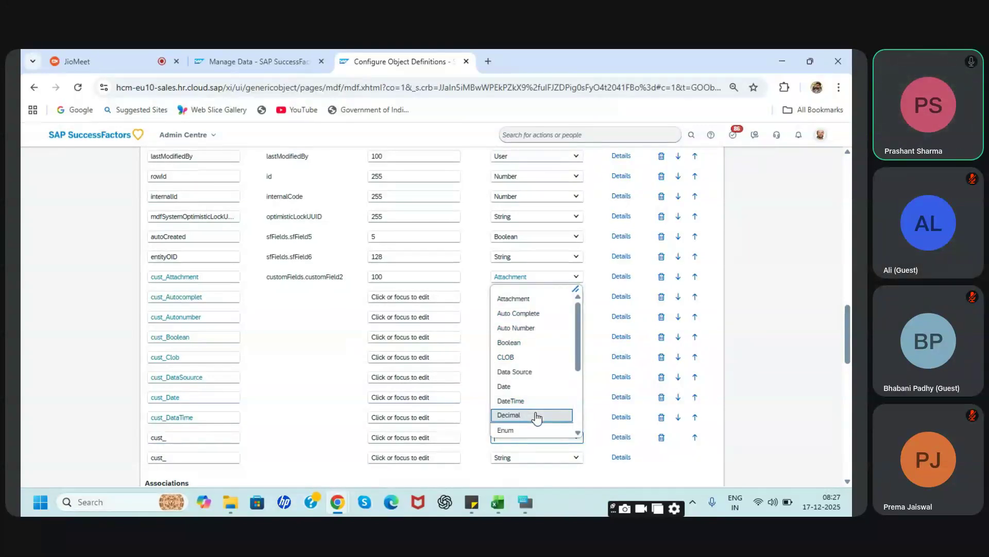
{"action": "left_click", "coordinate": [536, 415]}
{"action": "left_click", "coordinate": [217, 440]}
{"action": "type", "text": "De"}
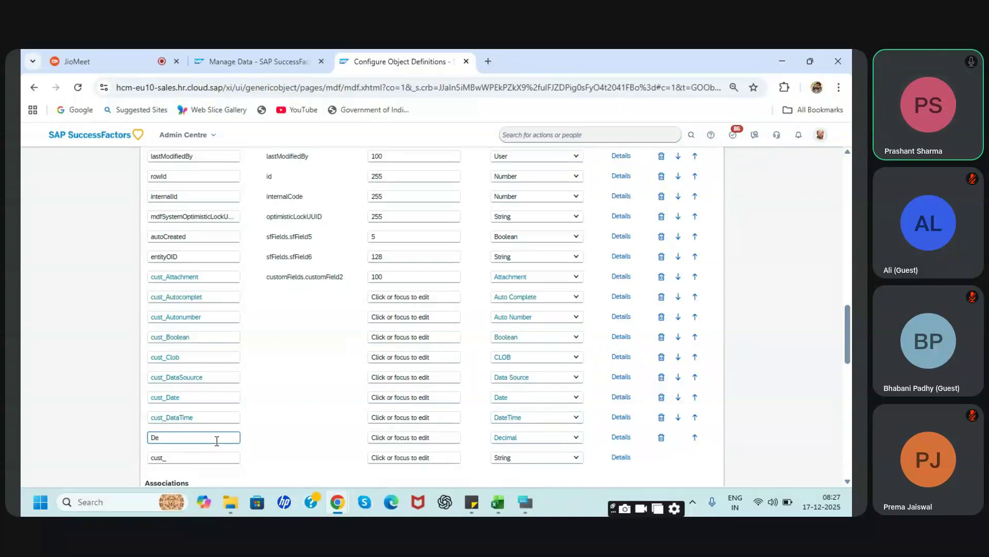
{"action": "type", "text": "cimal"}
Add a custom field with data type Enum and name it Enum
{"action": "scroll", "coordinate": [524, 450], "scroll_direction": "down", "scroll_amount": 1}
{"action": "left_click", "coordinate": [572, 398]}
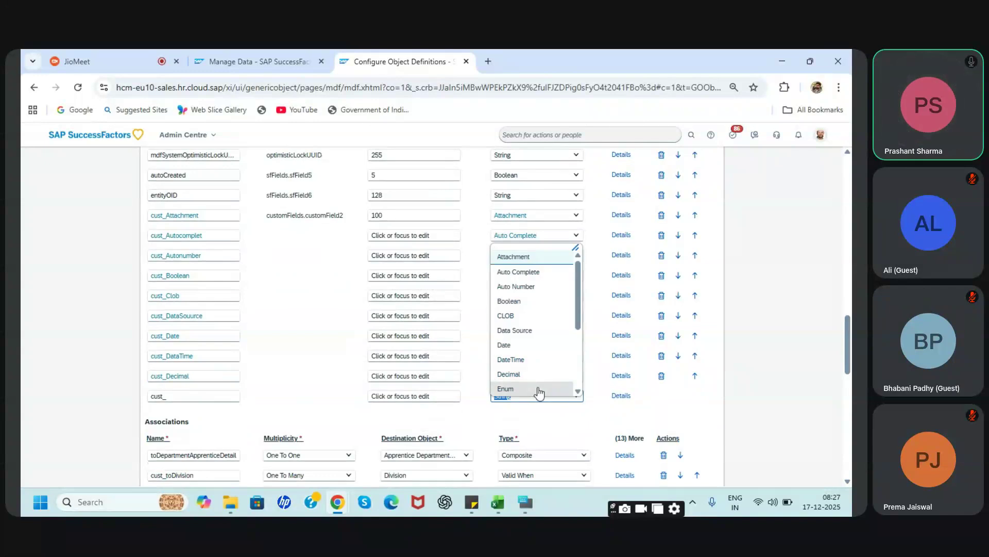
{"action": "left_click", "coordinate": [541, 389]}
{"action": "left_click", "coordinate": [193, 395]}
{"action": "type", "text": "Enum"}
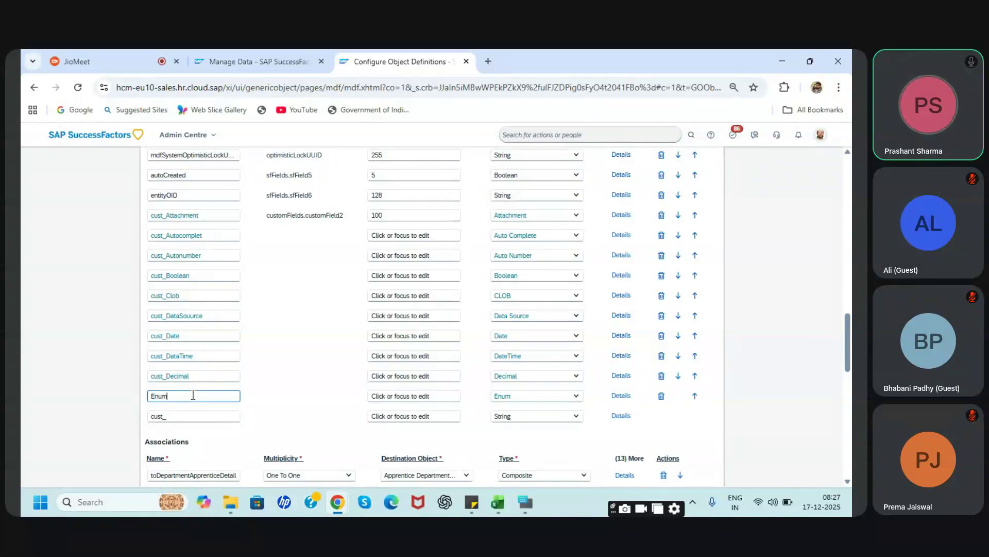
Add a custom field with data type Number and name it Number
{"action": "left_click", "coordinate": [576, 417]}
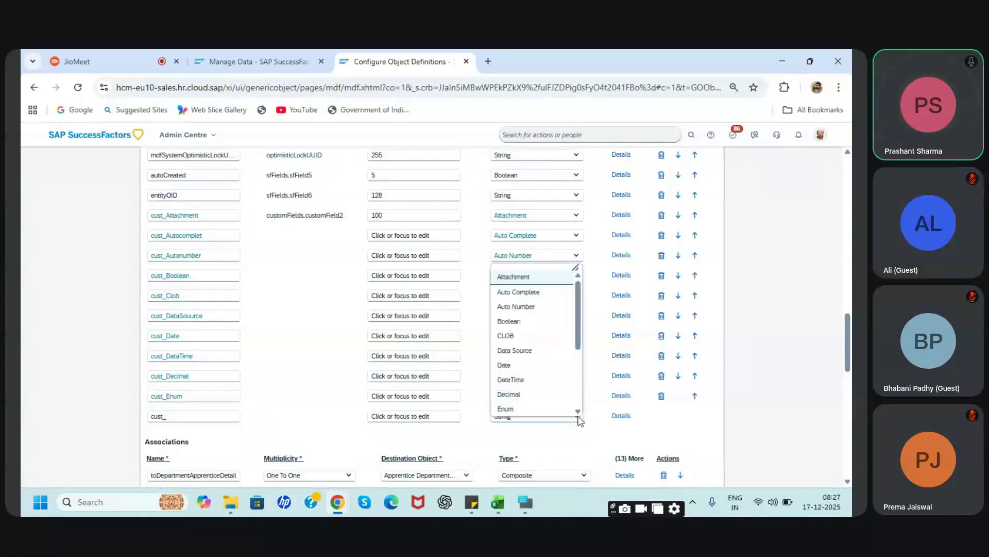
{"action": "scroll", "coordinate": [554, 407], "scroll_direction": "down", "scroll_amount": 3}
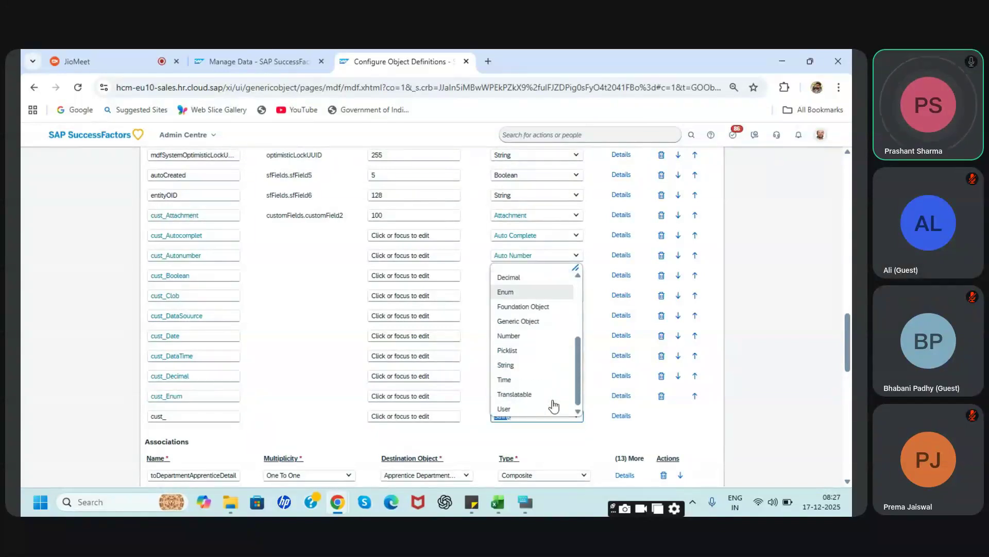
{"action": "left_click", "coordinate": [509, 336]}
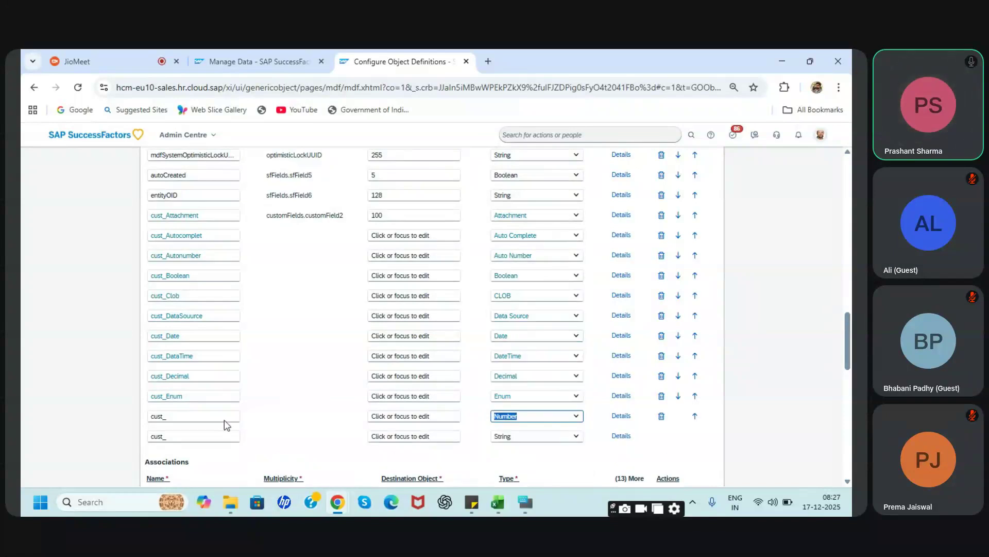
{"action": "left_click", "coordinate": [209, 416]}
{"action": "type", "text": "Number"}
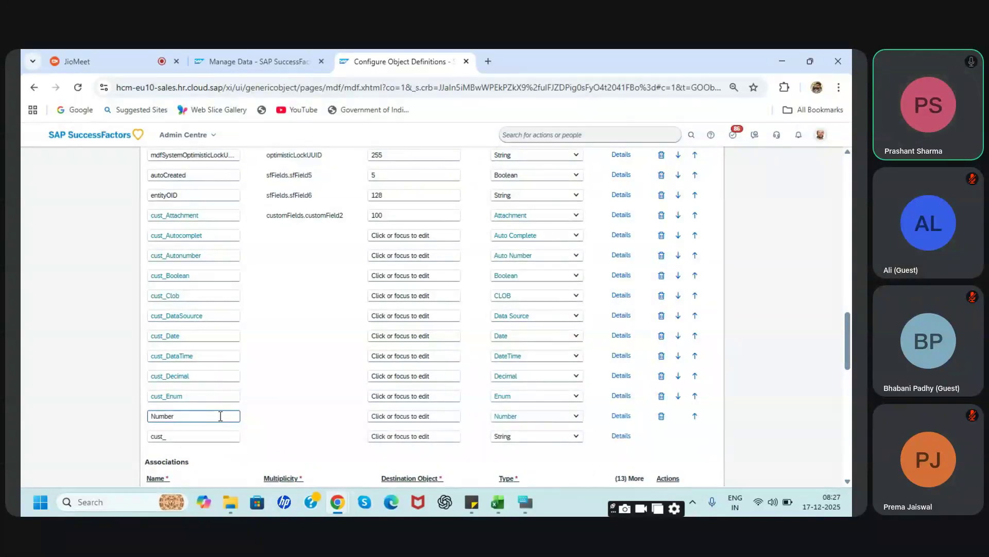
Add a custom field with data type Generic Object and name it GenericObject
{"action": "scroll", "coordinate": [552, 447], "scroll_direction": "down", "scroll_amount": 1}
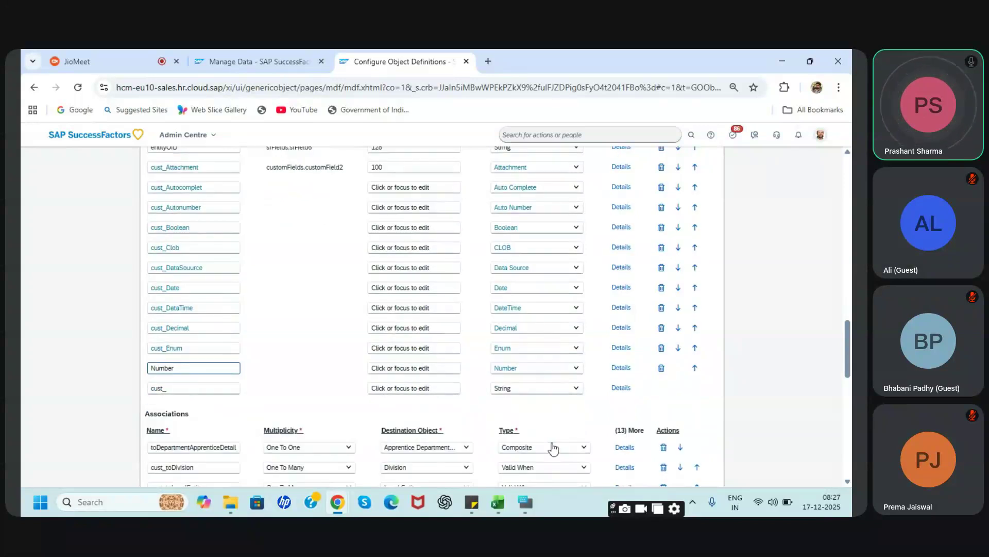
{"action": "left_click", "coordinate": [577, 388]}
{"action": "scroll", "coordinate": [564, 371], "scroll_direction": "down", "scroll_amount": 3}
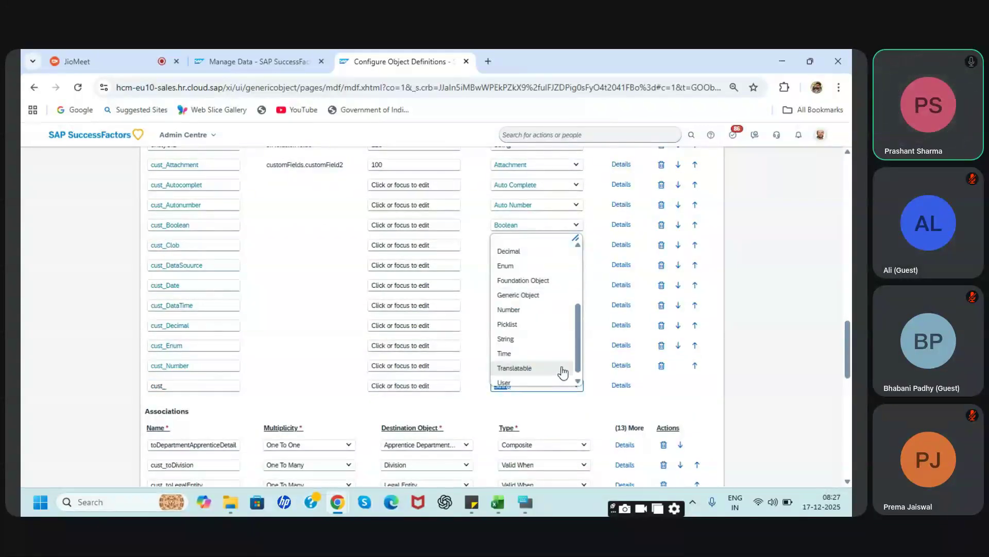
{"action": "left_click", "coordinate": [525, 299]}
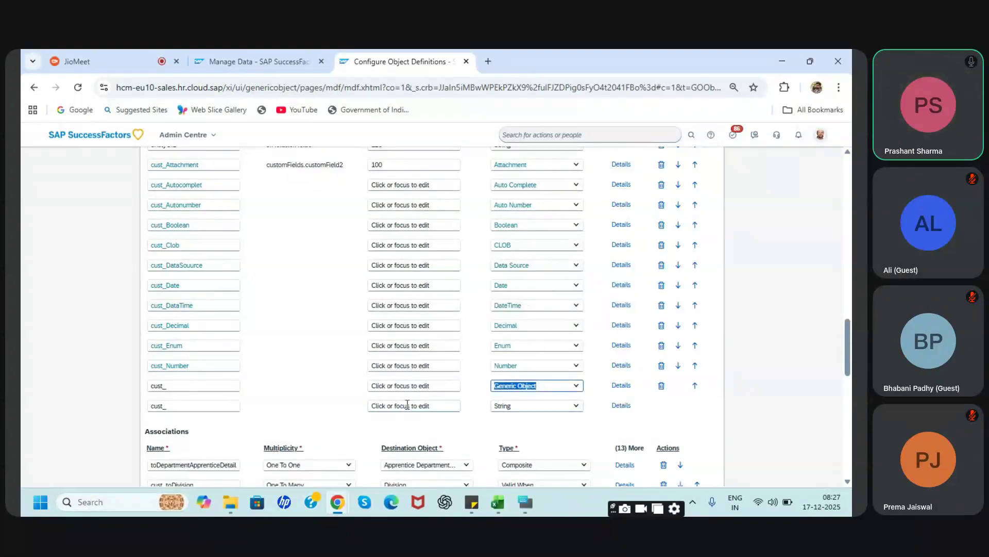
{"action": "left_click", "coordinate": [204, 386]}
{"action": "type", "text": "GenericObject"}
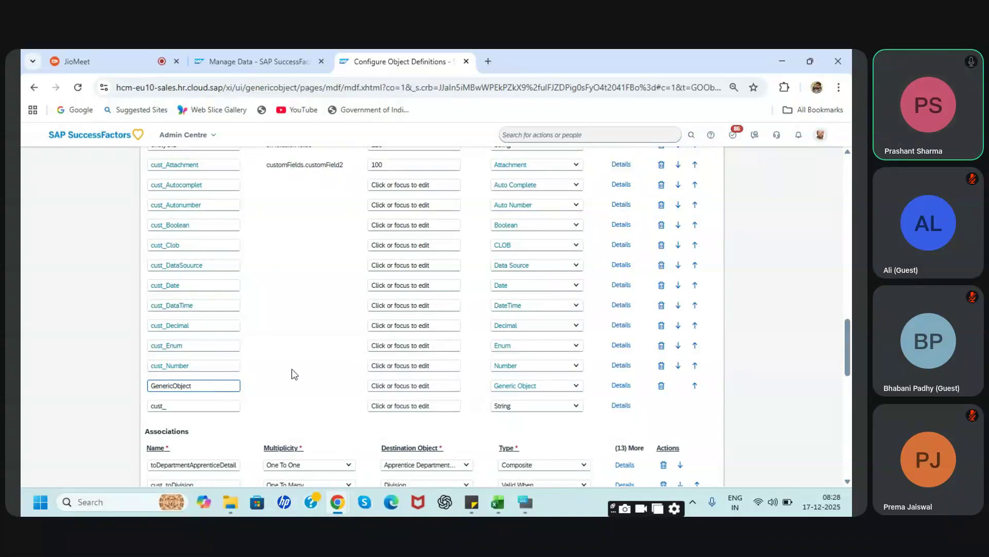
Review the details of the custom GenericObject field and delete that field from the list
{"action": "left_click", "coordinate": [621, 385]}
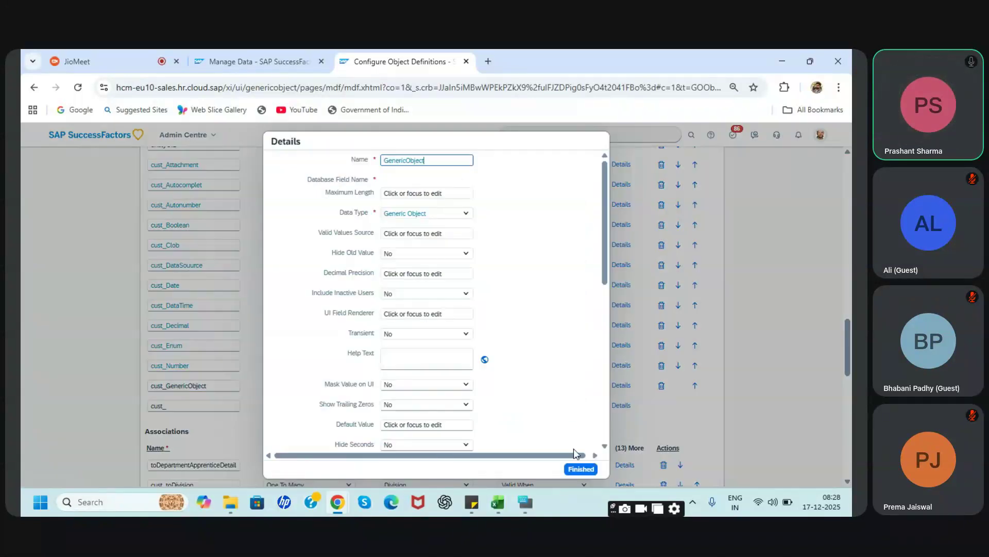
{"action": "left_click", "coordinate": [576, 471]}
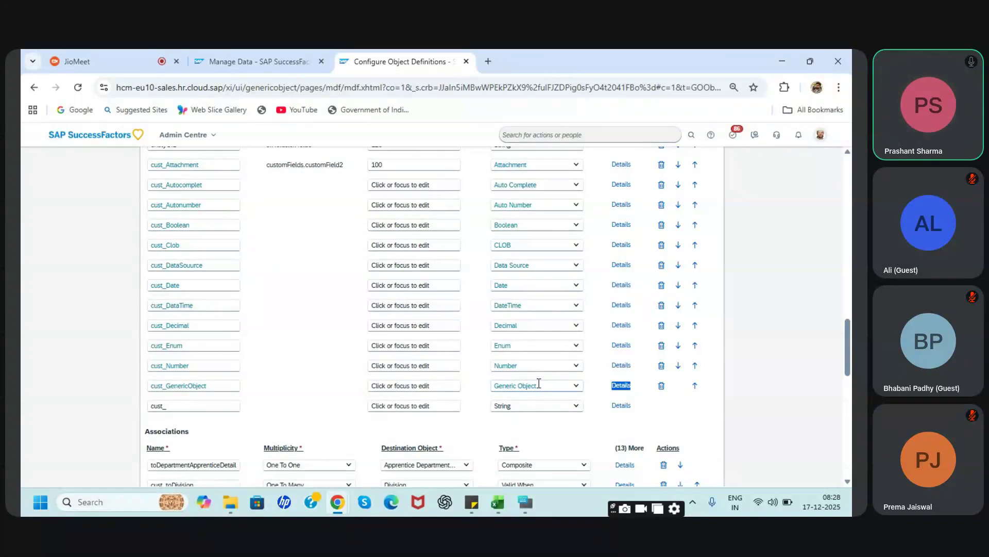
{"action": "left_click", "coordinate": [621, 386]}
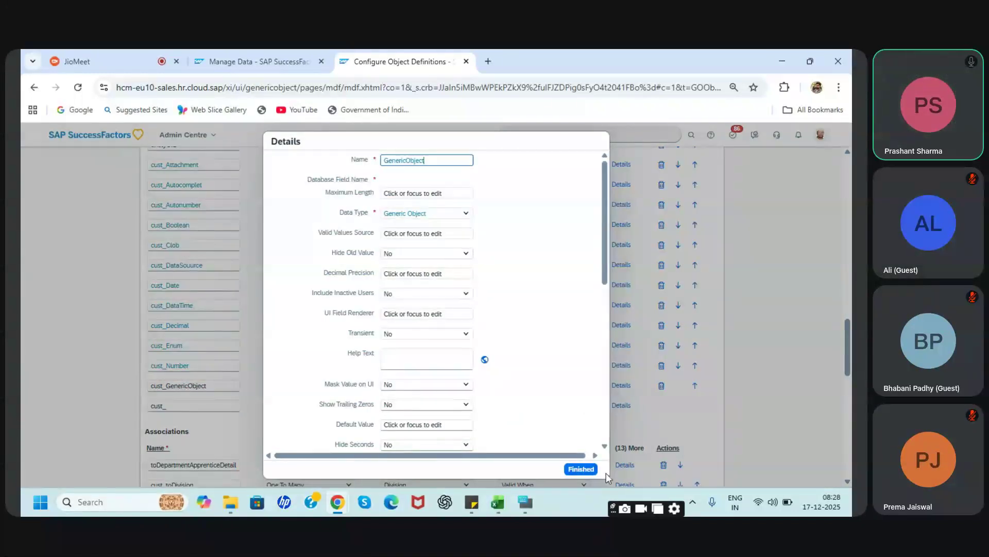
{"action": "left_click", "coordinate": [590, 471]}
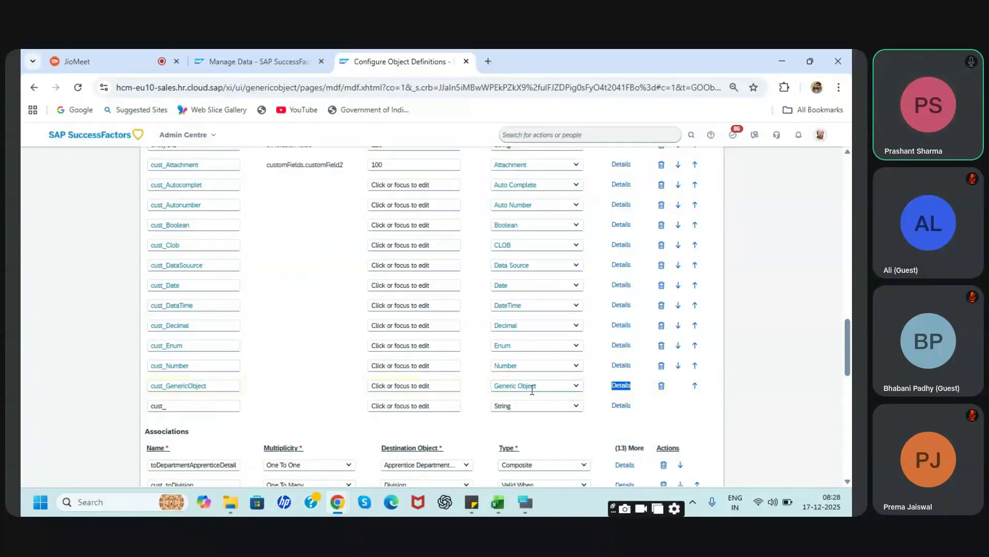
{"action": "left_click", "coordinate": [573, 400]}
{"action": "left_click", "coordinate": [661, 386]}
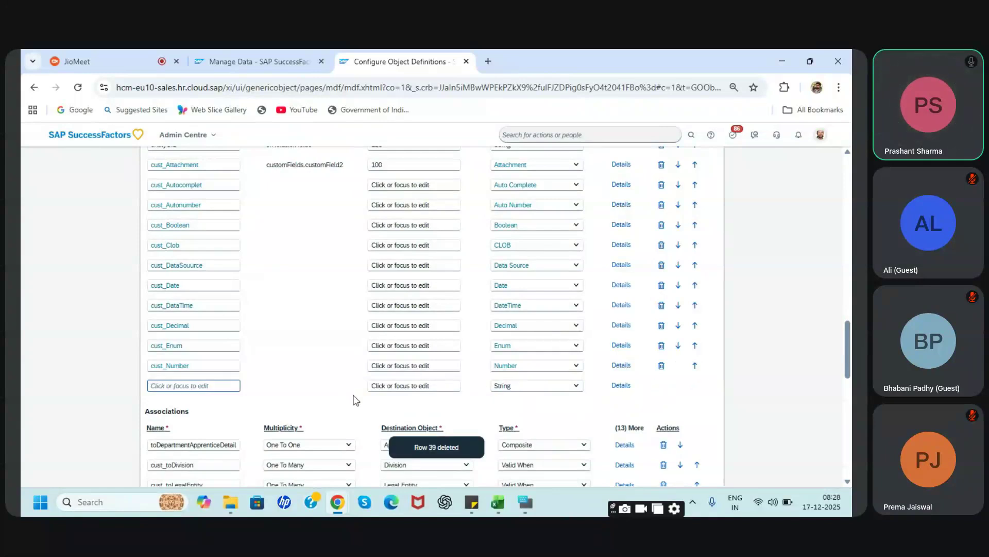
Add a custom field named String with the String data type below cust_Number
{"action": "left_click", "coordinate": [577, 387]}
{"action": "scroll", "coordinate": [546, 365], "scroll_direction": "down", "scroll_amount": 4}
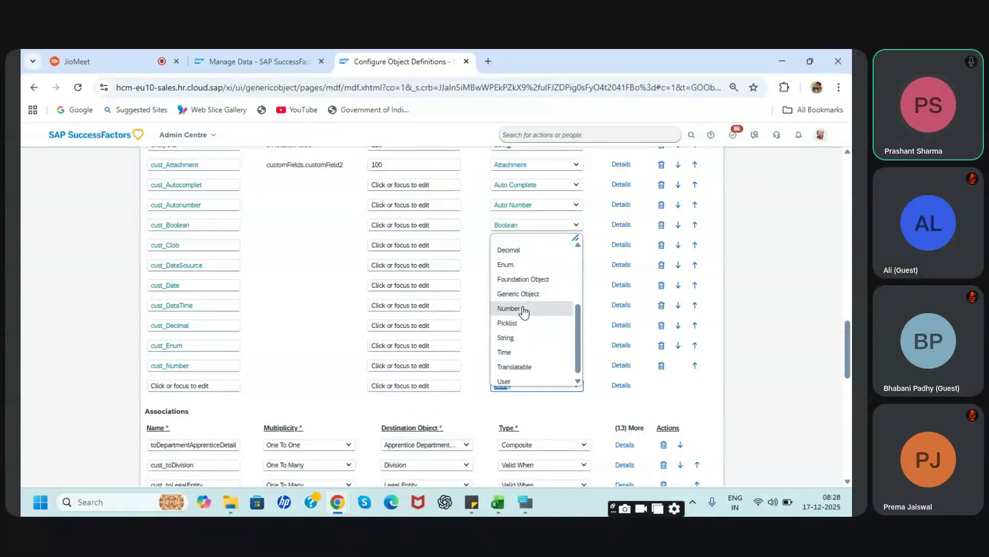
{"action": "left_click", "coordinate": [524, 310]}
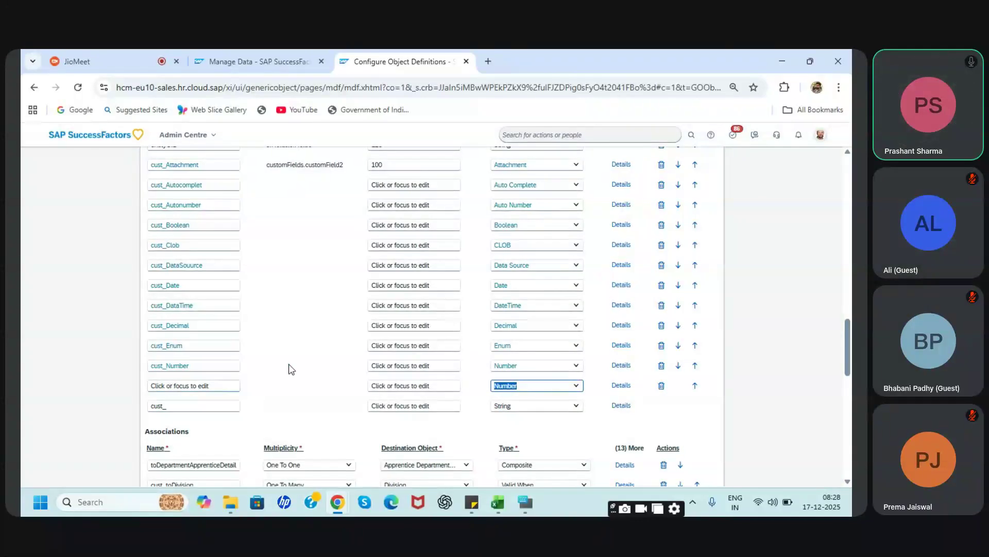
{"action": "left_click", "coordinate": [573, 388]}
{"action": "scroll", "coordinate": [567, 379], "scroll_direction": "down", "scroll_amount": 4}
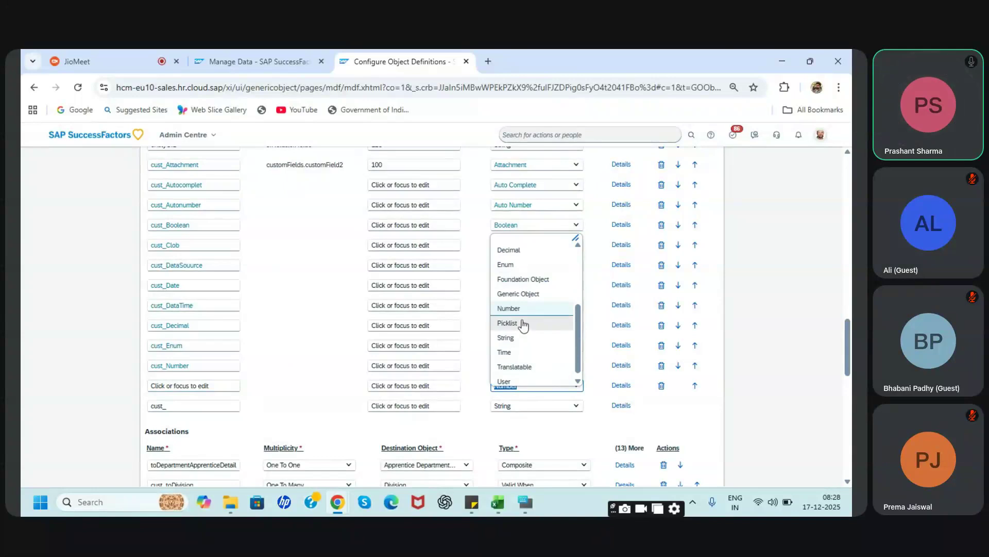
{"action": "left_click", "coordinate": [508, 337]}
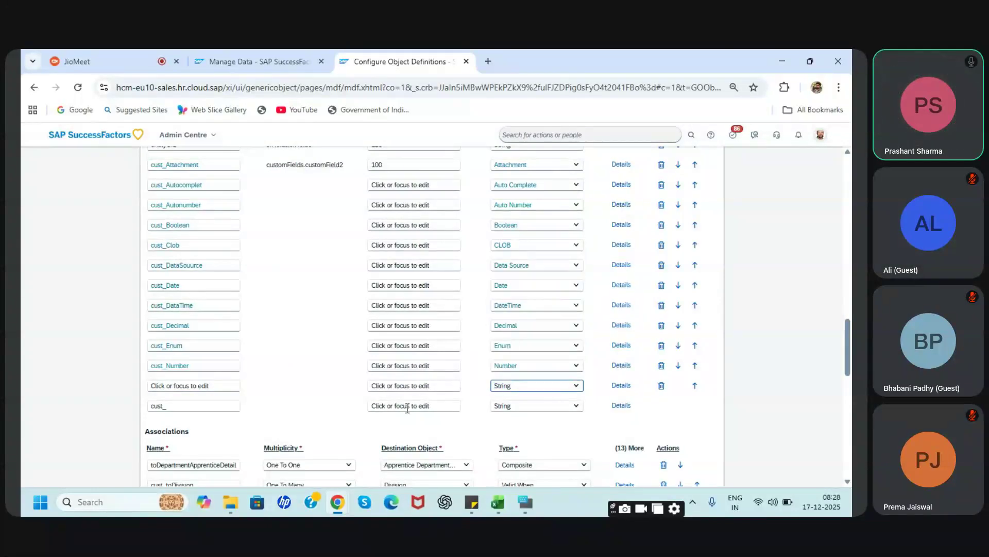
{"action": "left_click", "coordinate": [232, 388]}
{"action": "type", "text": "Str"}
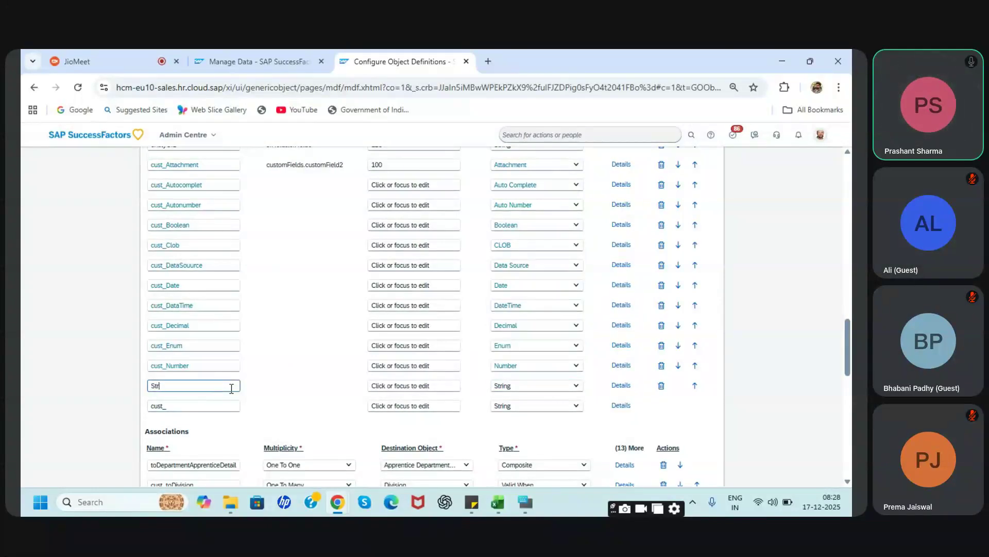
{"action": "type", "text": "ing"}
Add a custom field named Time with the Time data type below cust_String
{"action": "left_click", "coordinate": [580, 410]}
{"action": "scroll", "coordinate": [556, 382], "scroll_direction": "down", "scroll_amount": 3}
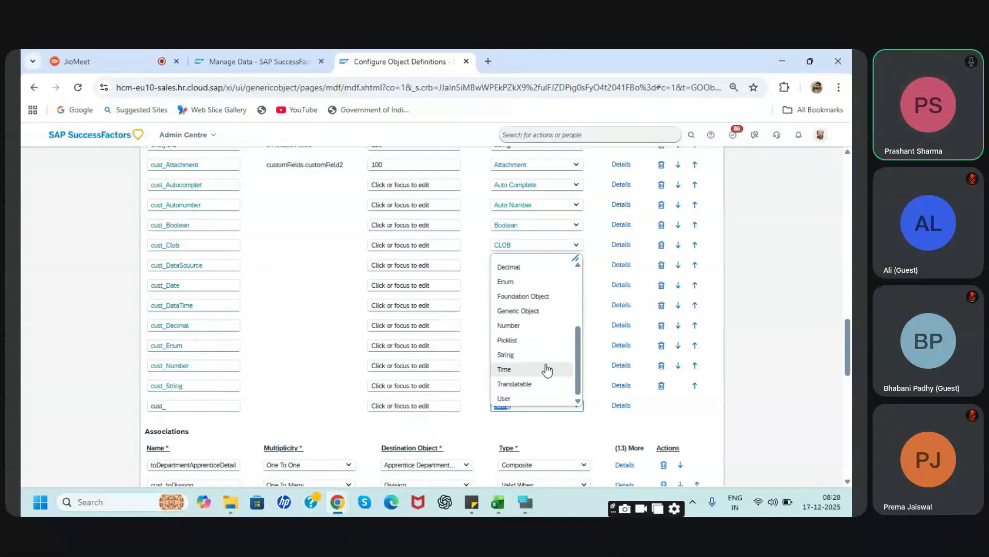
{"action": "left_click", "coordinate": [529, 369]}
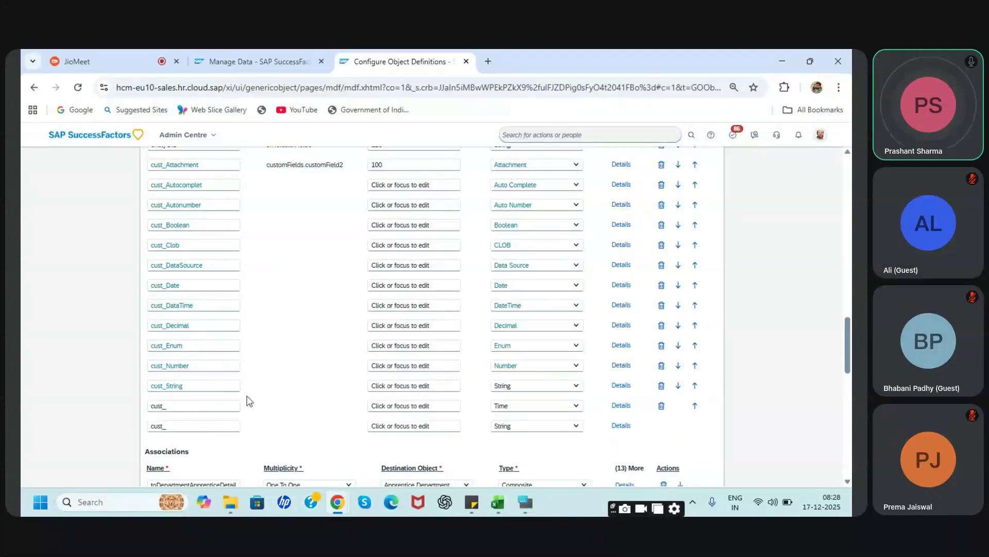
{"action": "left_click", "coordinate": [178, 410]}
{"action": "type", "text": "Time"}
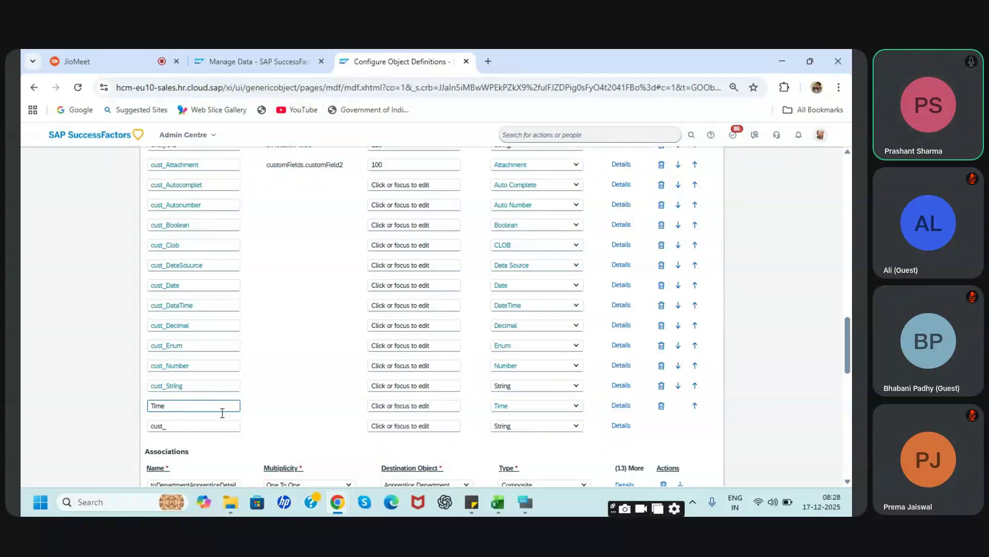
Add a custom field named Translatable with the Translatable data type below cust_Time
{"action": "left_click", "coordinate": [575, 426]}
{"action": "scroll", "coordinate": [556, 365], "scroll_direction": "down", "scroll_amount": 3}
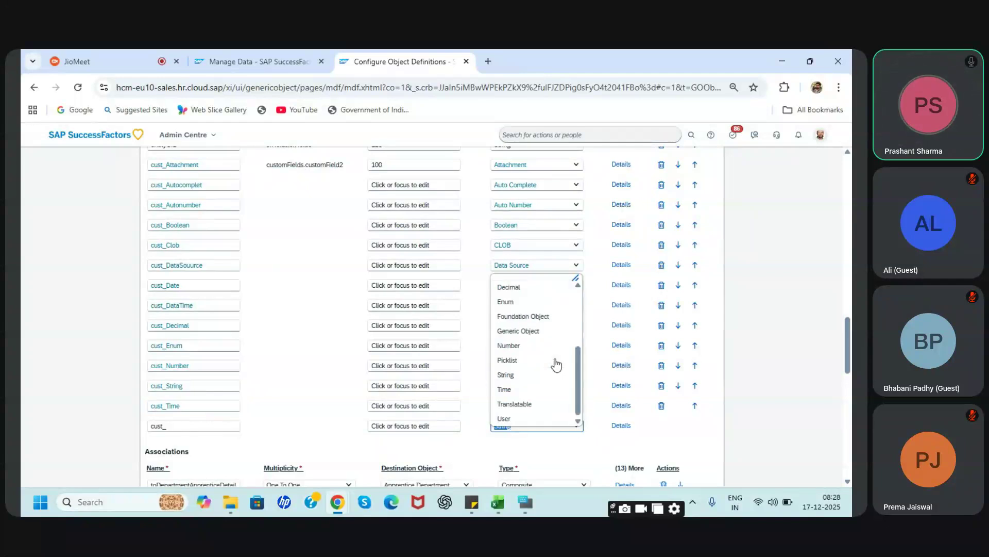
{"action": "left_click", "coordinate": [515, 404]}
{"action": "left_click", "coordinate": [194, 430]}
{"action": "type", "text": "Translatable"}
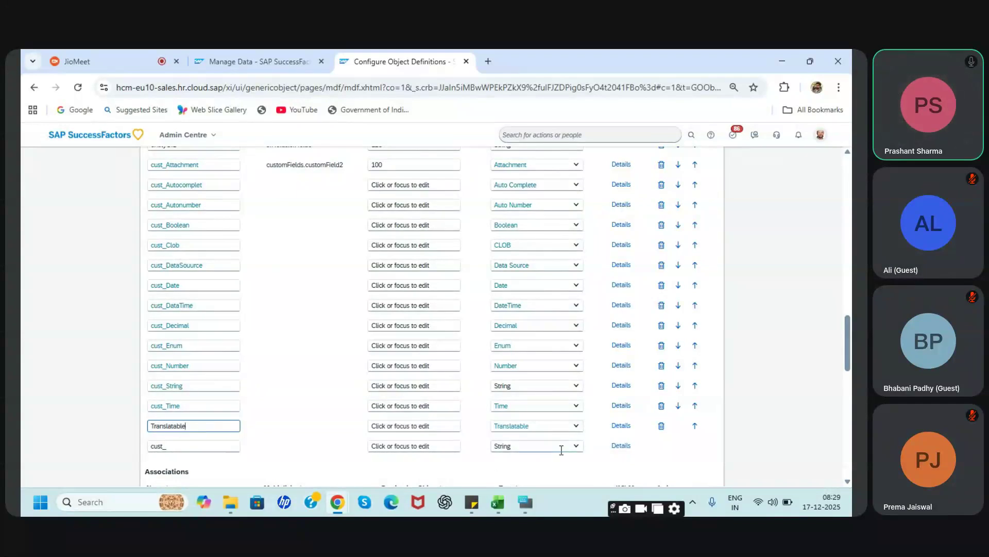
Add a custom field named User with the User data type below cust_Translatable
{"action": "left_click", "coordinate": [569, 448]}
{"action": "scroll", "coordinate": [557, 423], "scroll_direction": "down", "scroll_amount": 2}
{"action": "left_click", "coordinate": [530, 439]}
{"action": "left_click", "coordinate": [194, 446]}
{"action": "type", "text": "User"}
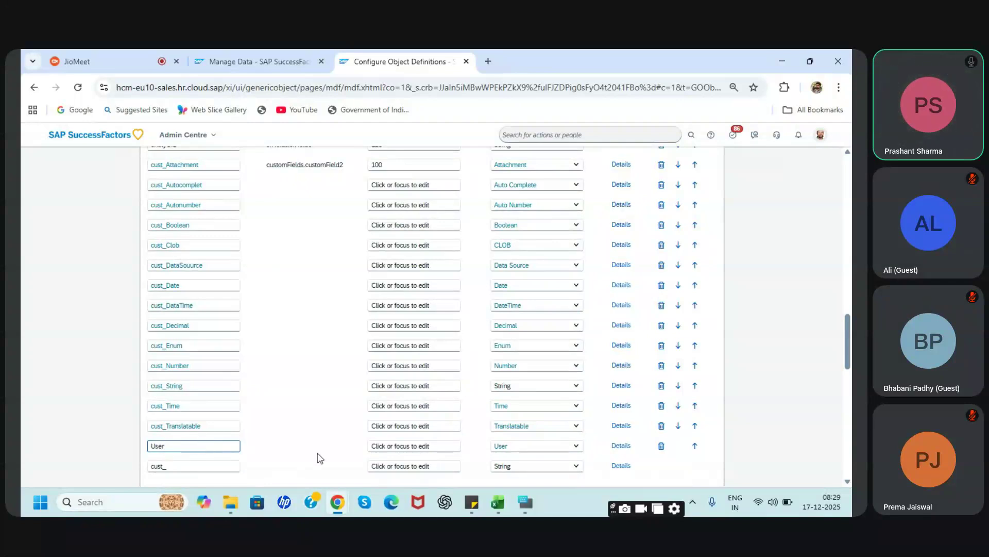
Set Include Inactive Users to Yes in the details of the cust_User field
{"action": "left_click", "coordinate": [620, 448]}
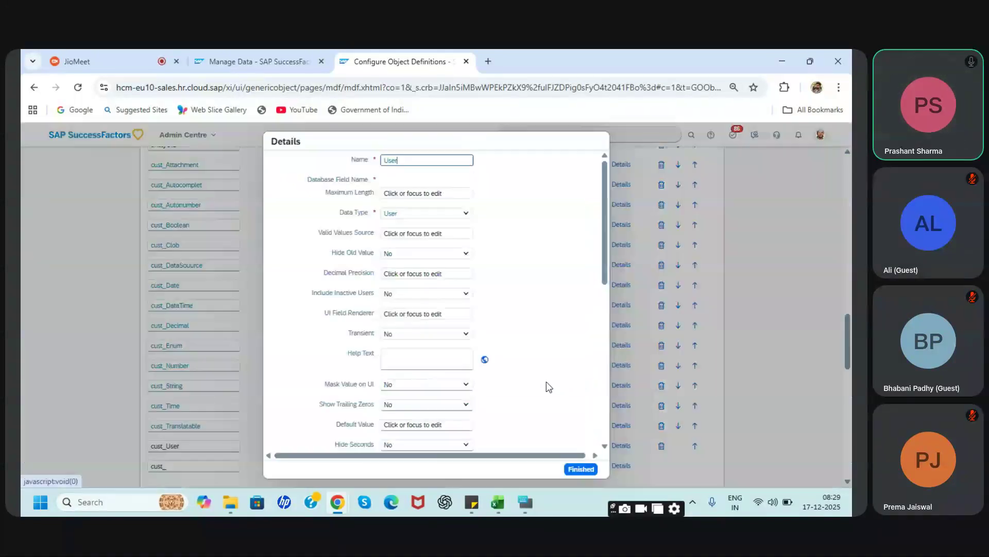
{"action": "scroll", "coordinate": [464, 335], "scroll_direction": "down", "scroll_amount": 1}
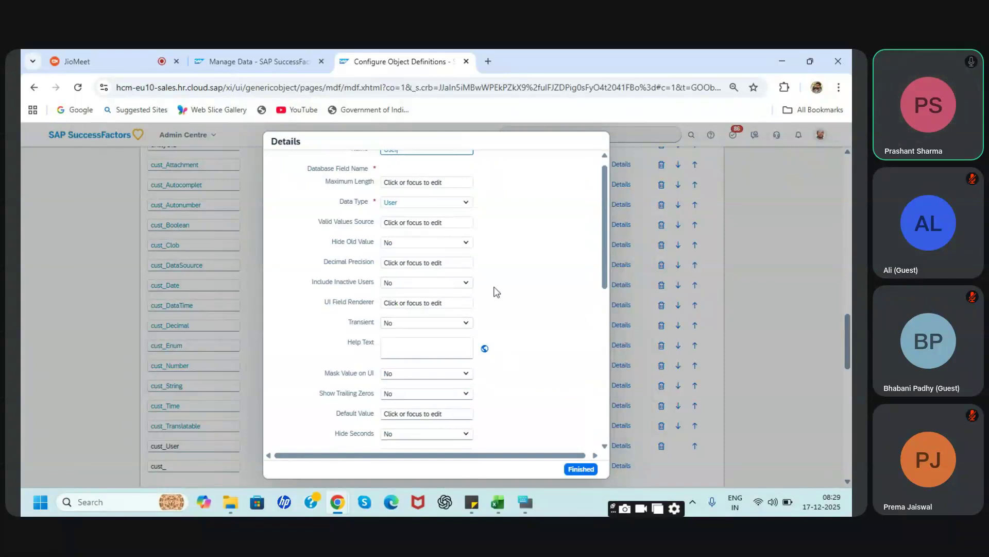
{"action": "left_click", "coordinate": [574, 472]}
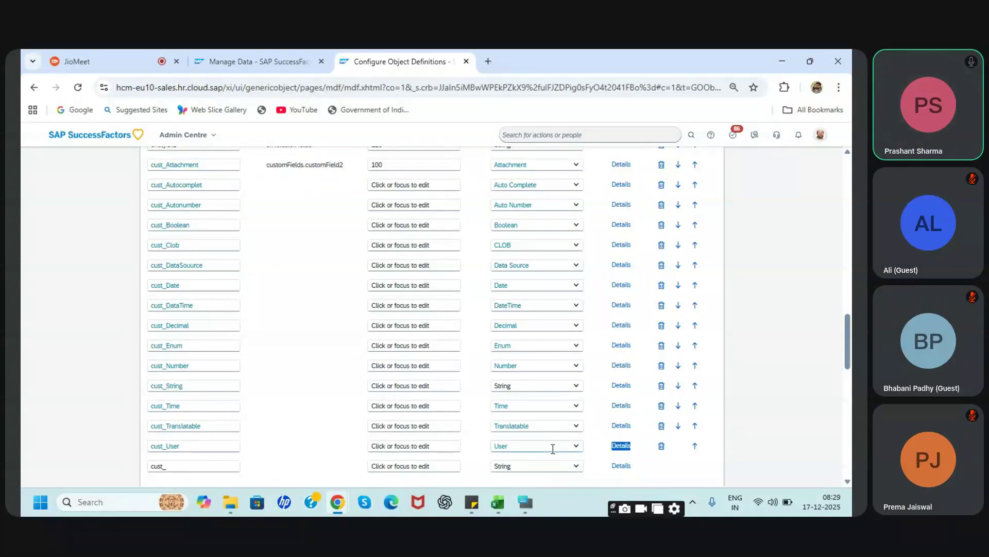
{"action": "left_click", "coordinate": [622, 446]}
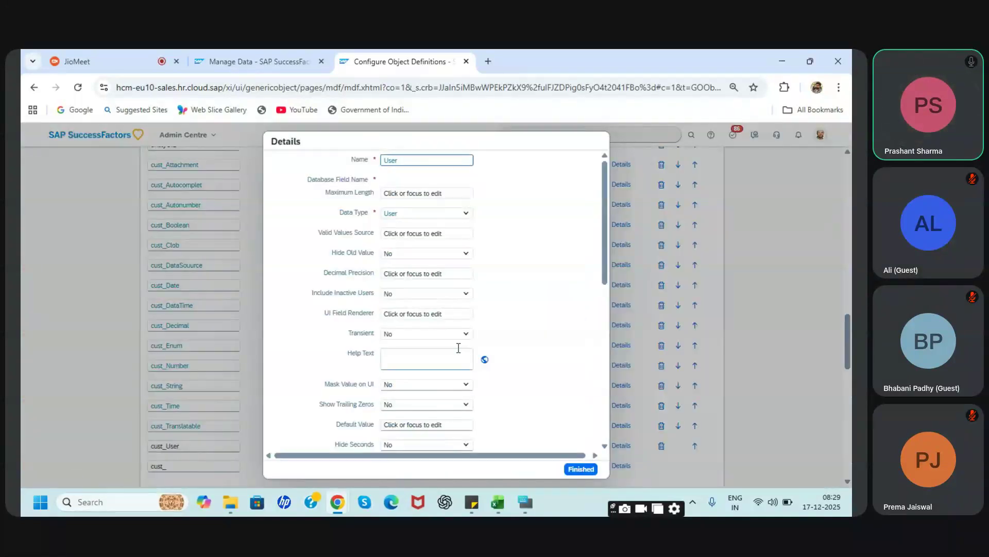
{"action": "left_click", "coordinate": [465, 294]}
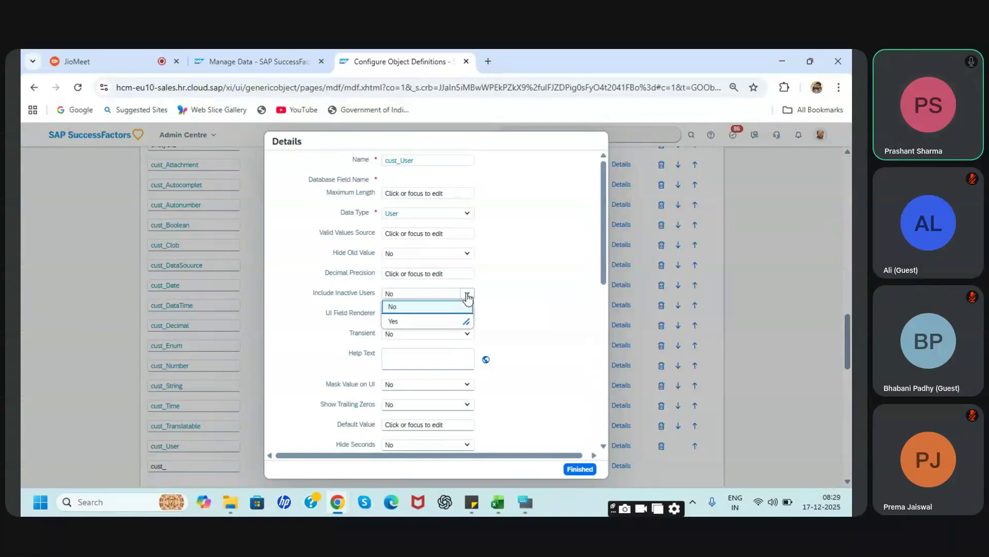
{"action": "left_click", "coordinate": [436, 322]}
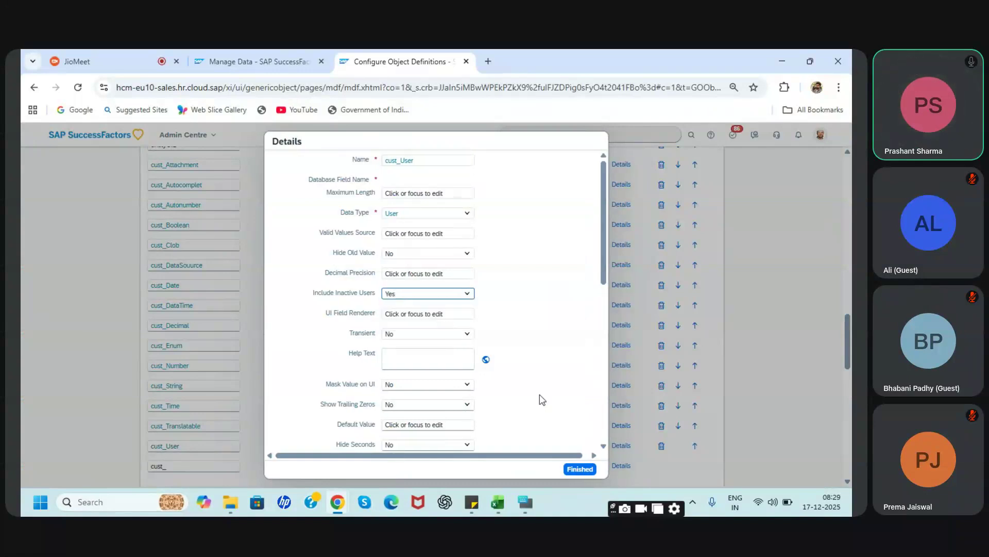
{"action": "left_click", "coordinate": [577, 468]}
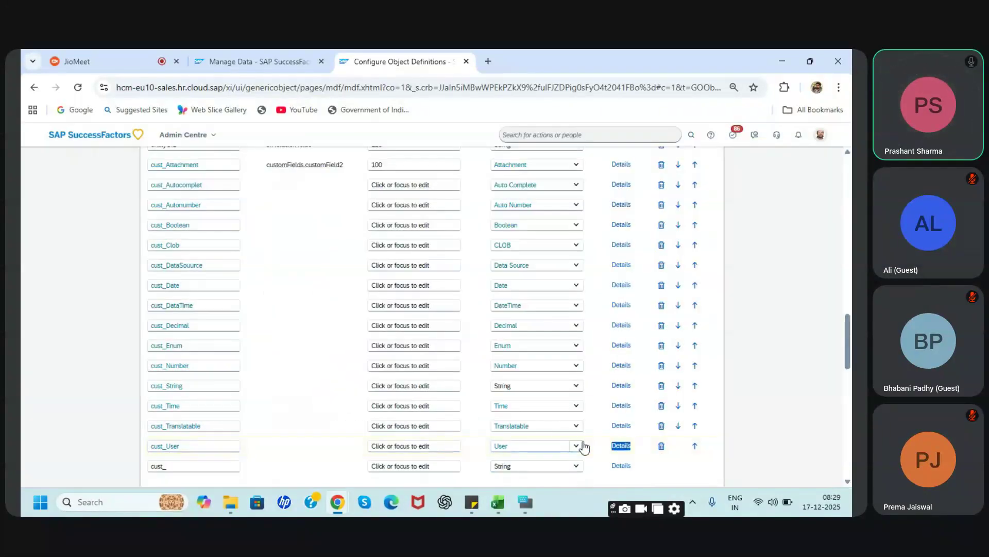
Inspect the Valid Values Source setting in the details of the cust_DataSouurce field
{"action": "scroll", "coordinate": [585, 446], "scroll_direction": "down", "scroll_amount": 6}
{"action": "scroll", "coordinate": [586, 446], "scroll_direction": "up", "scroll_amount": 4}
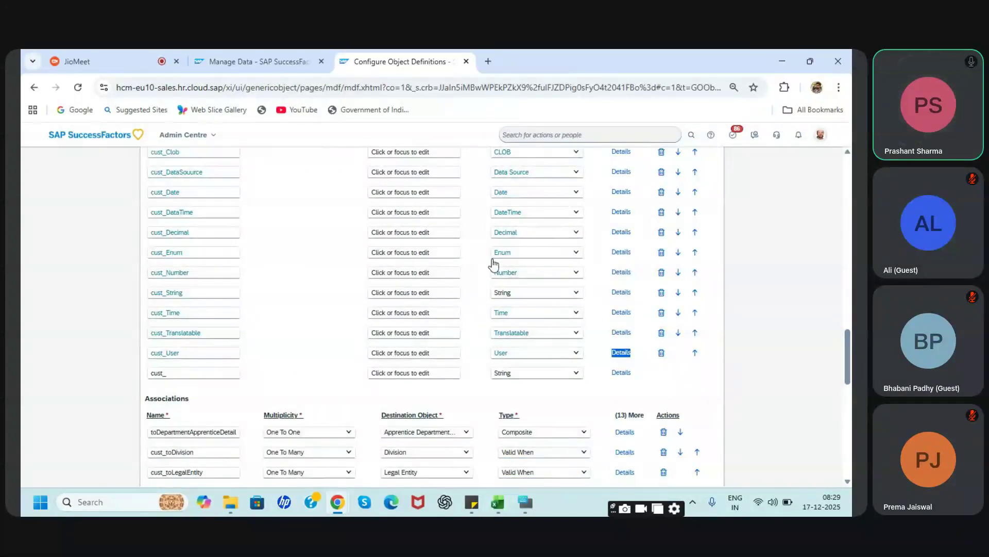
{"action": "scroll", "coordinate": [495, 257], "scroll_direction": "up", "scroll_amount": 1}
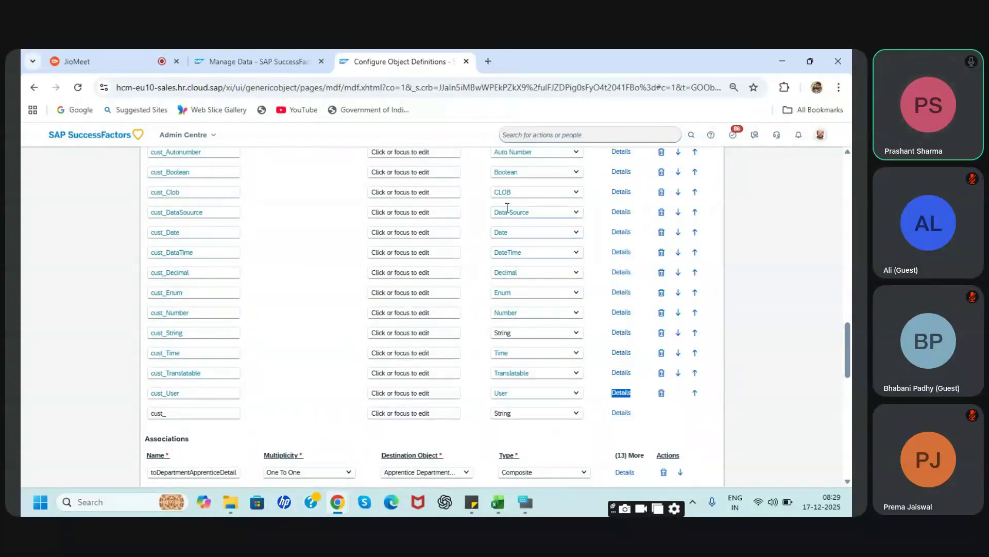
{"action": "left_click", "coordinate": [620, 213]}
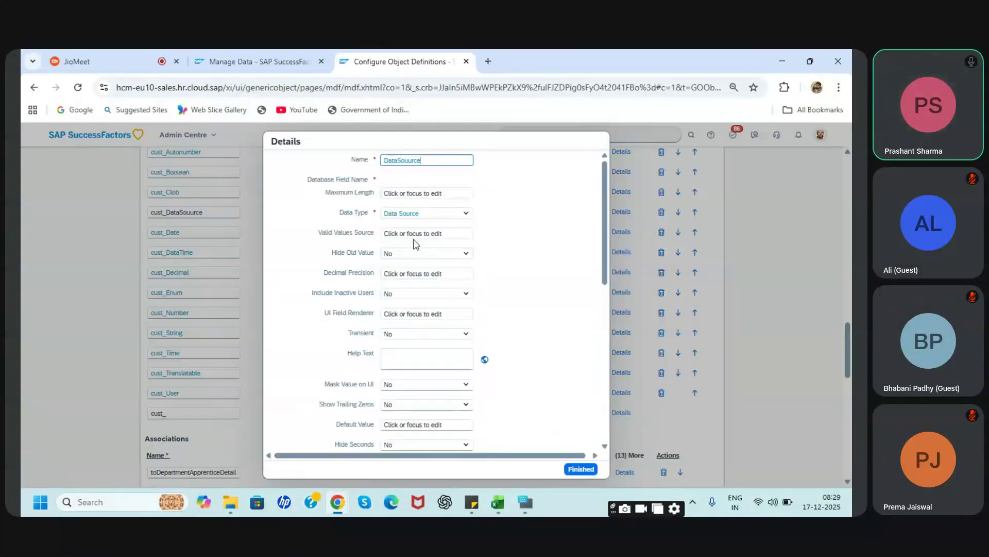
{"action": "left_click", "coordinate": [579, 470]}
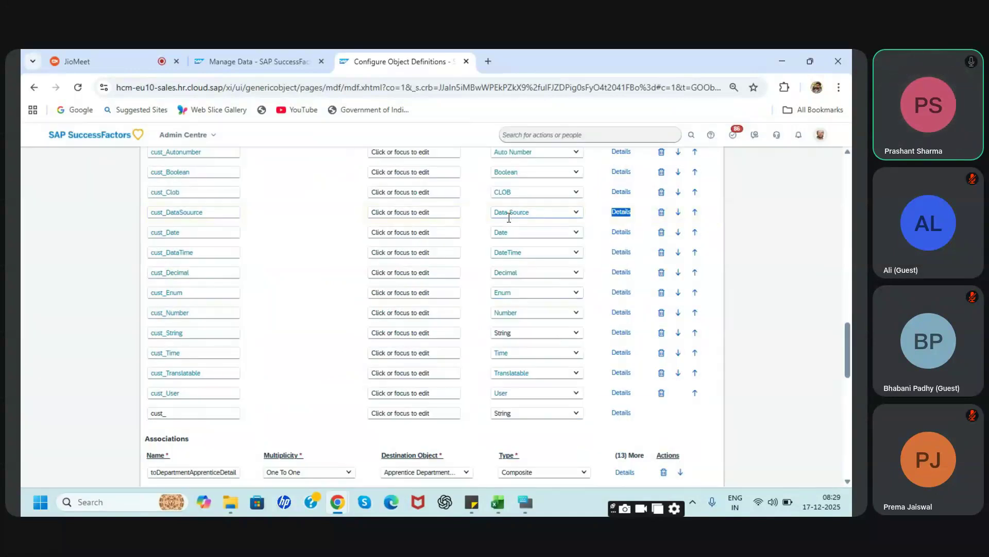
{"action": "left_click", "coordinate": [619, 220]}
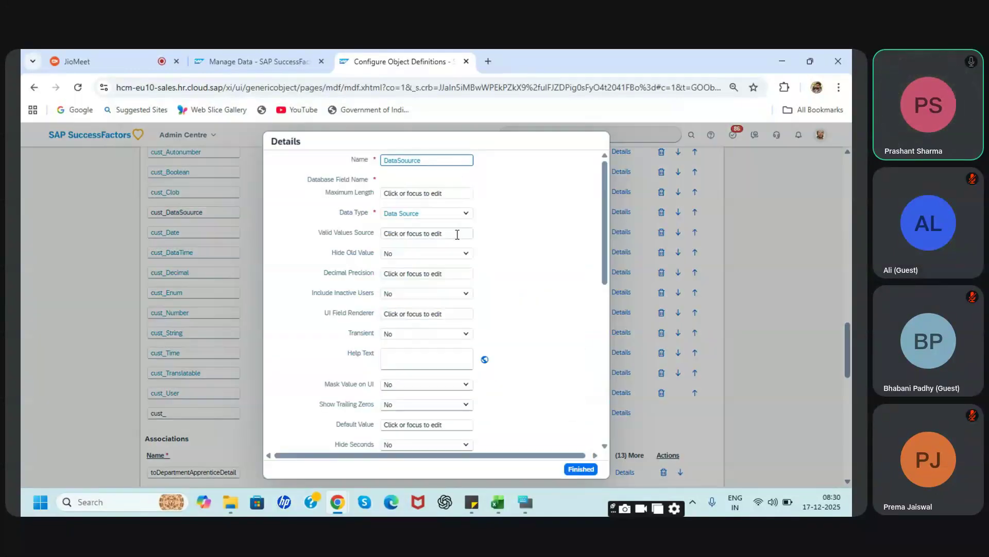
{"action": "left_click", "coordinate": [407, 234]}
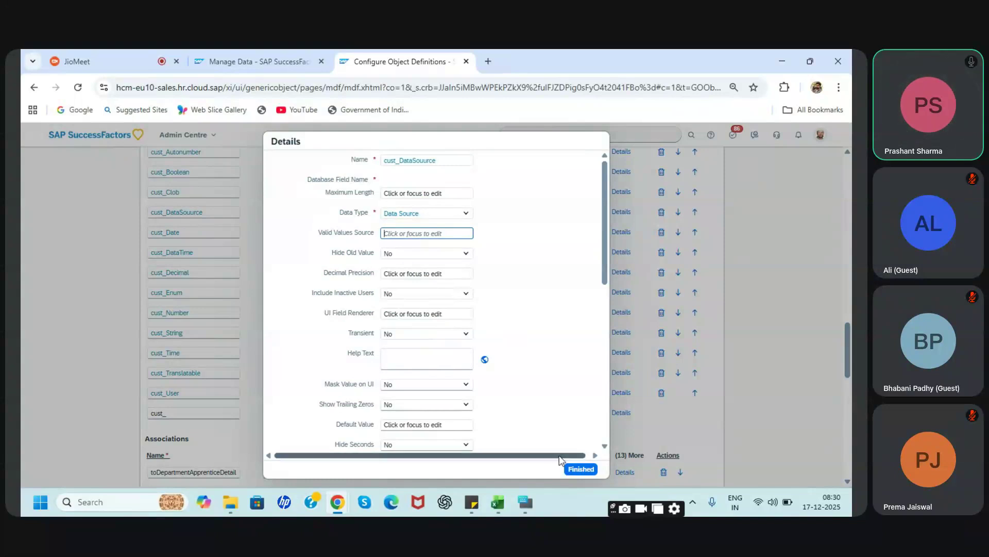
{"action": "left_click", "coordinate": [578, 470]}
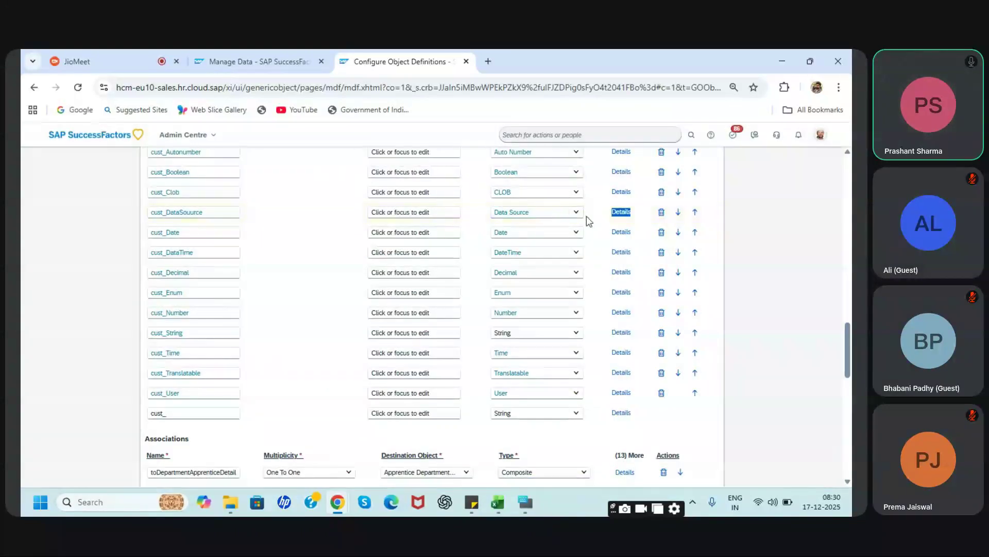
Try to save the Department object definition with the new custom fields
{"action": "scroll", "coordinate": [601, 329], "scroll_direction": "down", "scroll_amount": 1}
{"action": "scroll", "coordinate": [600, 328], "scroll_direction": "down", "scroll_amount": 15}
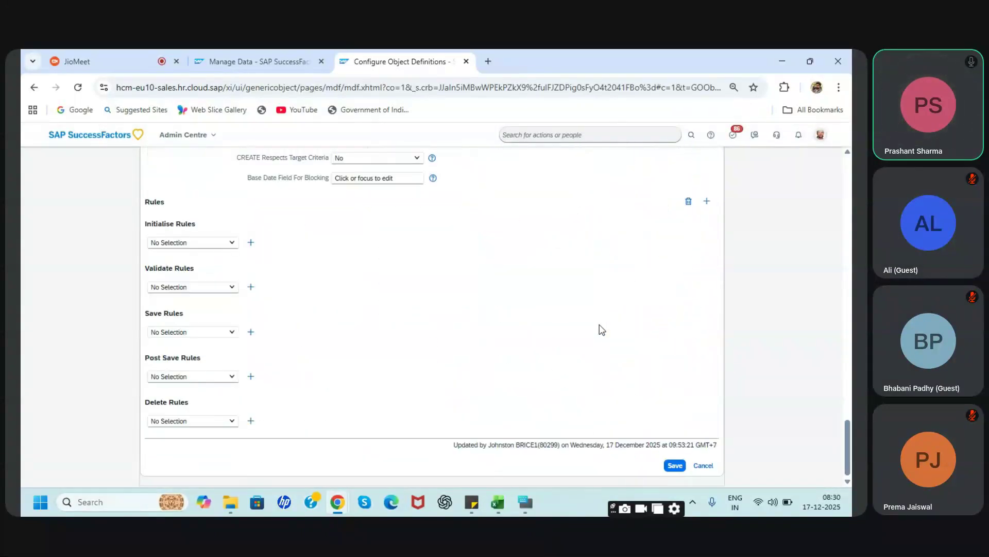
{"action": "left_click", "coordinate": [671, 466]}
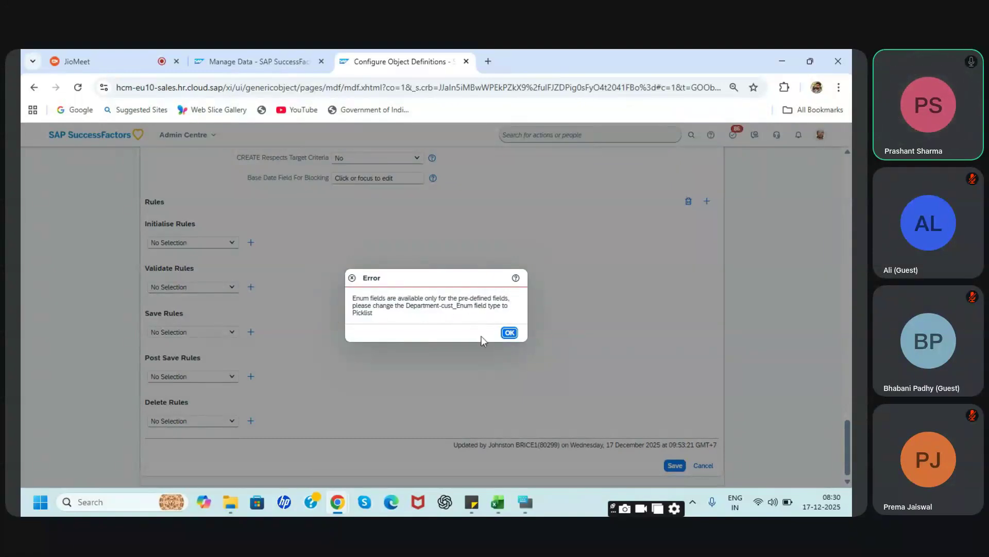
{"action": "left_click", "coordinate": [509, 333]}
Compare the predefined effectiveStatus Enum field in the Department definition with the Status options on the Department form in Manage Data
{"action": "scroll", "coordinate": [509, 336], "scroll_direction": "up", "scroll_amount": 15}
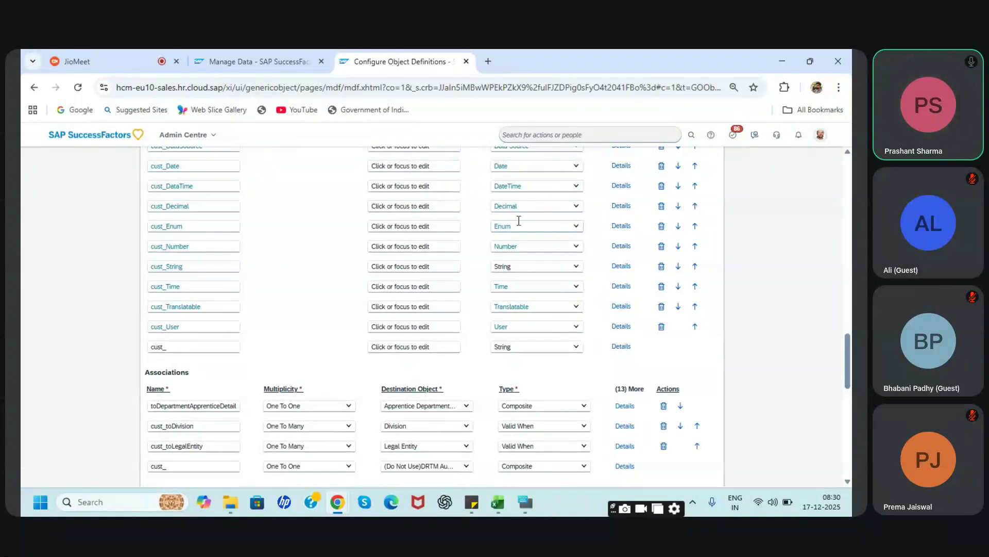
{"action": "scroll", "coordinate": [516, 224], "scroll_direction": "up", "scroll_amount": 6}
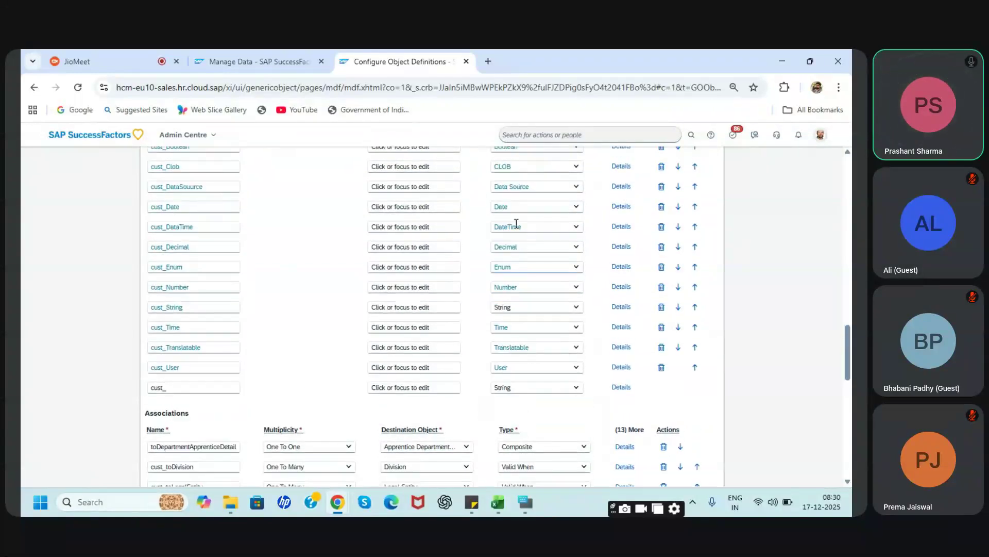
{"action": "scroll", "coordinate": [516, 223], "scroll_direction": "up", "scroll_amount": 4}
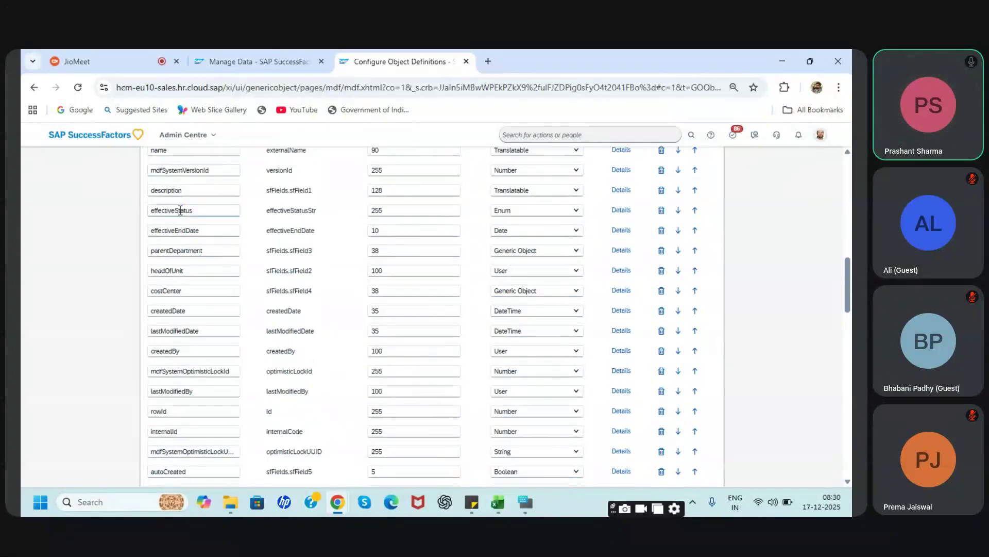
{"action": "left_click", "coordinate": [556, 210]}
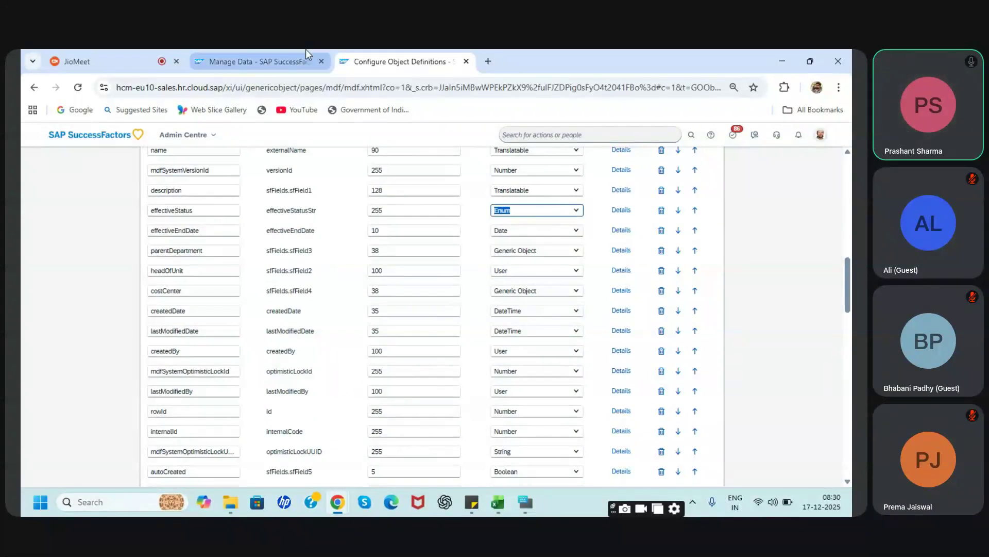
{"action": "left_click", "coordinate": [305, 62]}
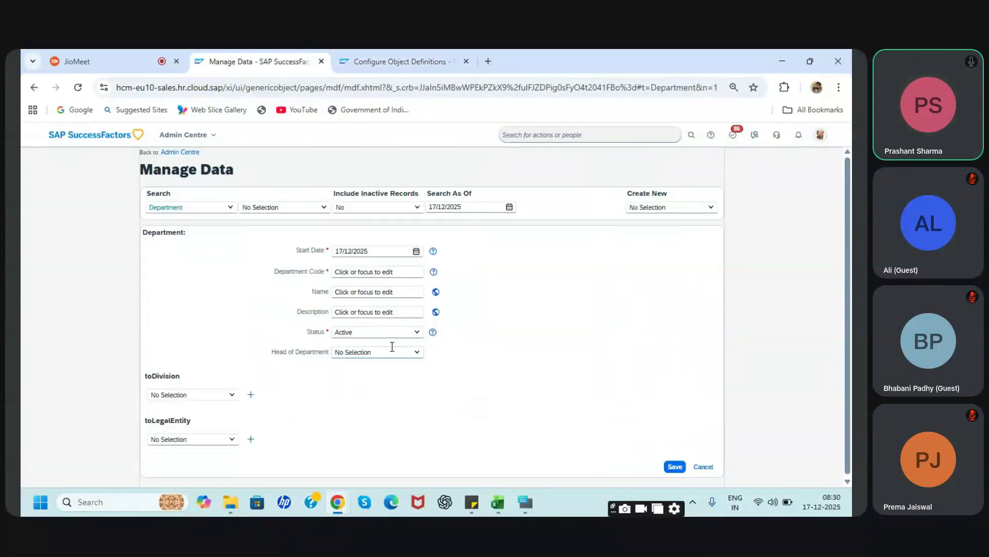
{"action": "left_click", "coordinate": [412, 332]}
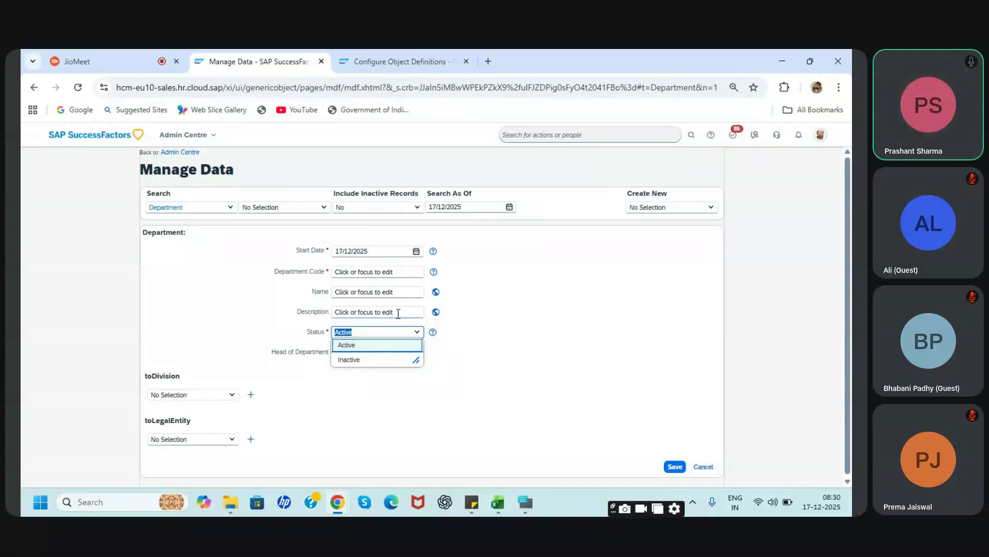
{"action": "left_click", "coordinate": [372, 59]}
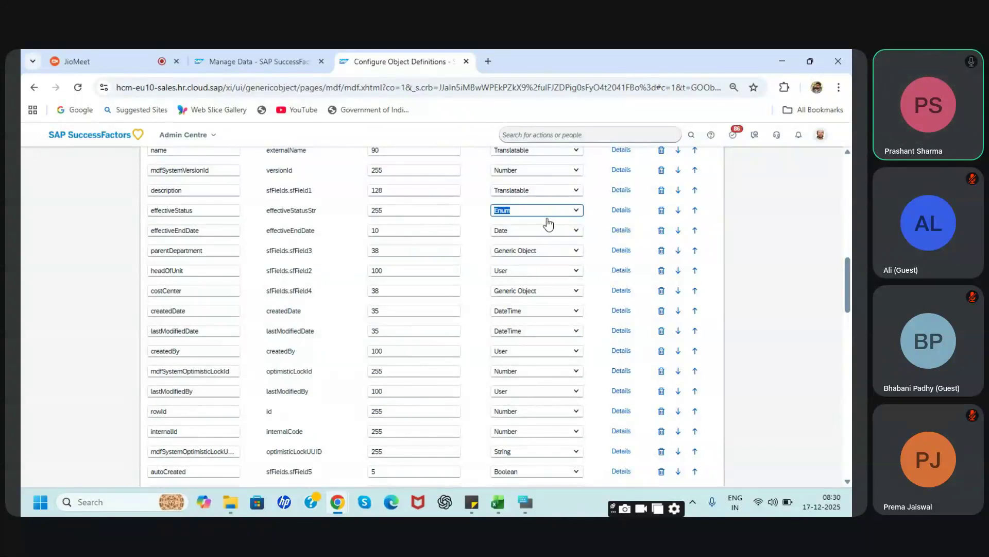
Delete the cust_Enum field from the Department object definition and try to save it
{"action": "scroll", "coordinate": [548, 223], "scroll_direction": "up", "scroll_amount": 5}
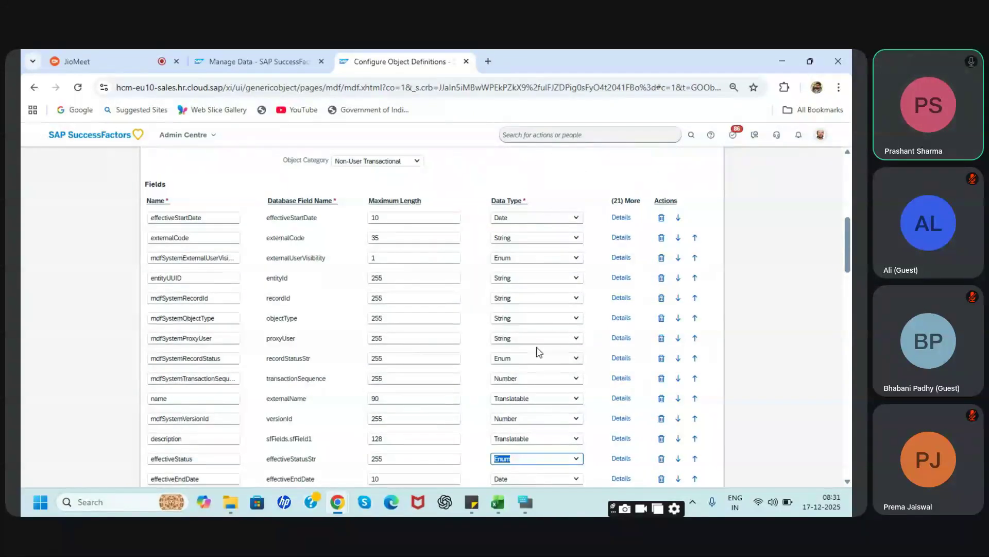
{"action": "scroll", "coordinate": [539, 352], "scroll_direction": "down", "scroll_amount": 15}
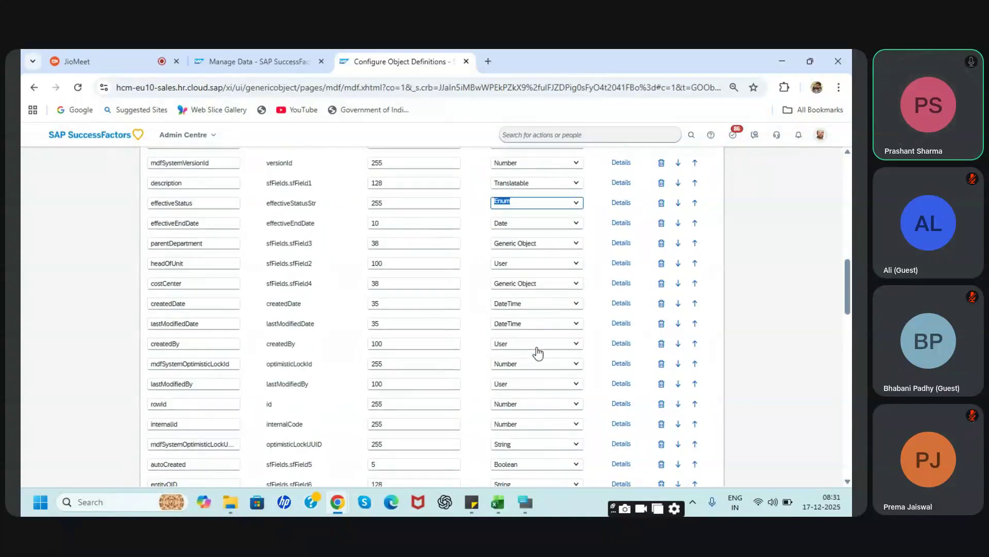
{"action": "scroll", "coordinate": [539, 352], "scroll_direction": "down", "scroll_amount": 3}
{"action": "scroll", "coordinate": [539, 352], "scroll_direction": "up", "scroll_amount": 5}
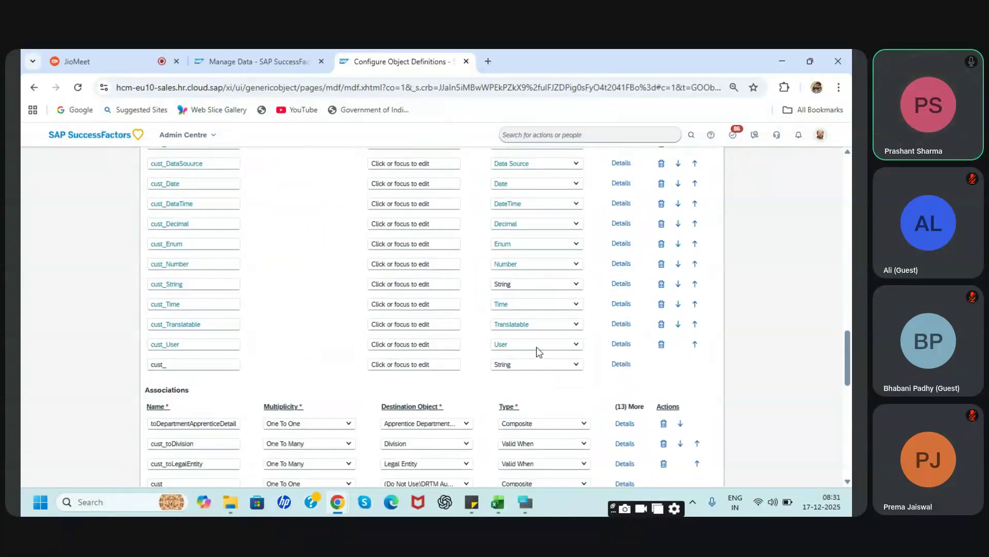
{"action": "scroll", "coordinate": [539, 352], "scroll_direction": "up", "scroll_amount": 1}
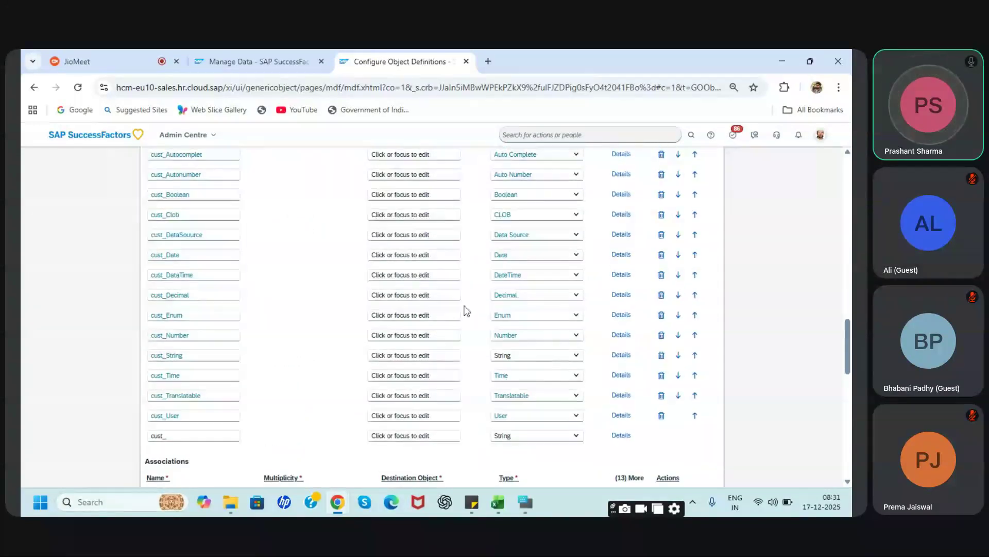
{"action": "left_click", "coordinate": [662, 315]}
{"action": "scroll", "coordinate": [665, 335], "scroll_direction": "down", "scroll_amount": 10}
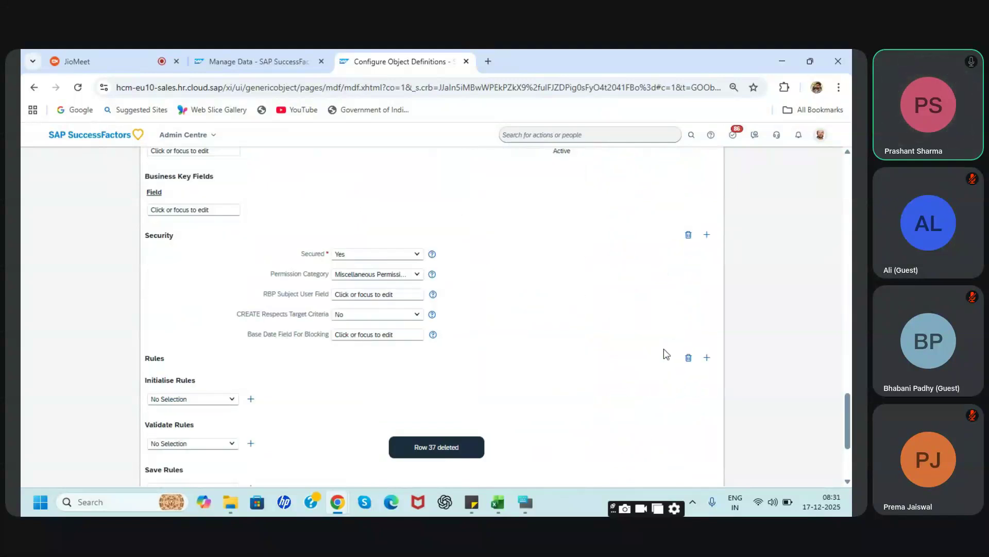
{"action": "scroll", "coordinate": [646, 435], "scroll_direction": "down", "scroll_amount": 3}
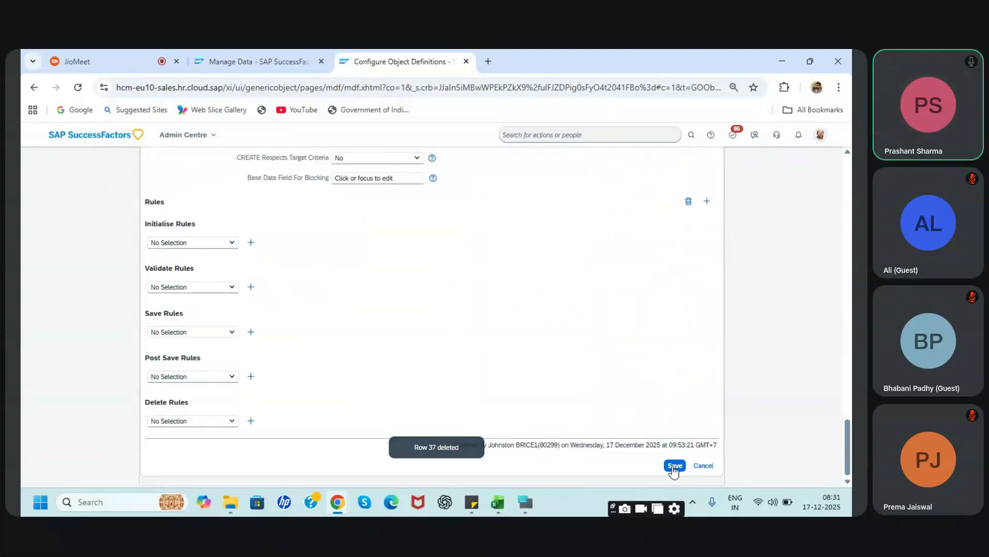
{"action": "left_click", "coordinate": [674, 466]}
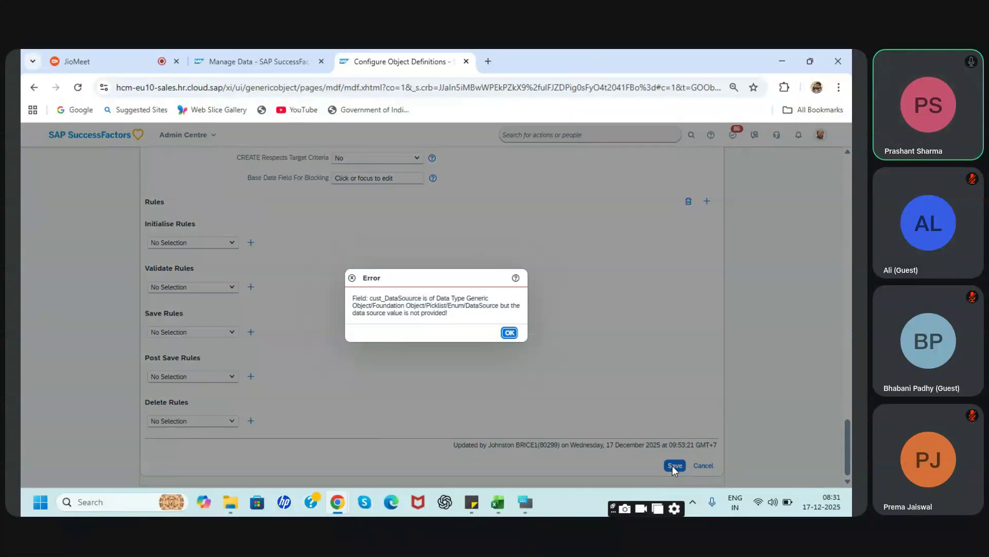
Read the save error about the cust_DataSouurce field and dismiss it
{"action": "left_click_drag", "start_coordinate": [386, 298], "coordinate": [423, 299]}
{"action": "left_click", "coordinate": [449, 315]}
{"action": "left_click_drag", "start_coordinate": [420, 298], "coordinate": [371, 299]}
{"action": "left_click_drag", "start_coordinate": [472, 314], "coordinate": [375, 298]}
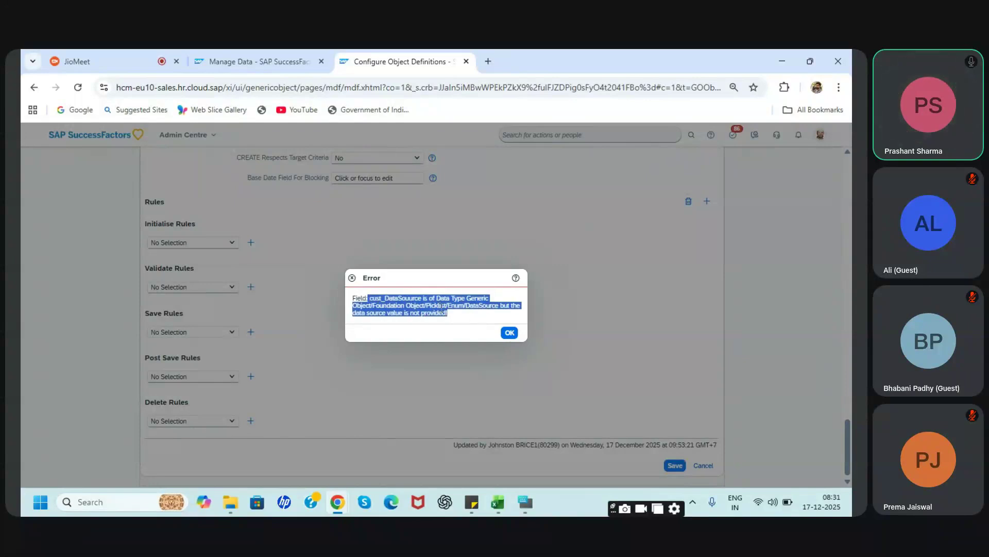
{"action": "left_click", "coordinate": [477, 318]}
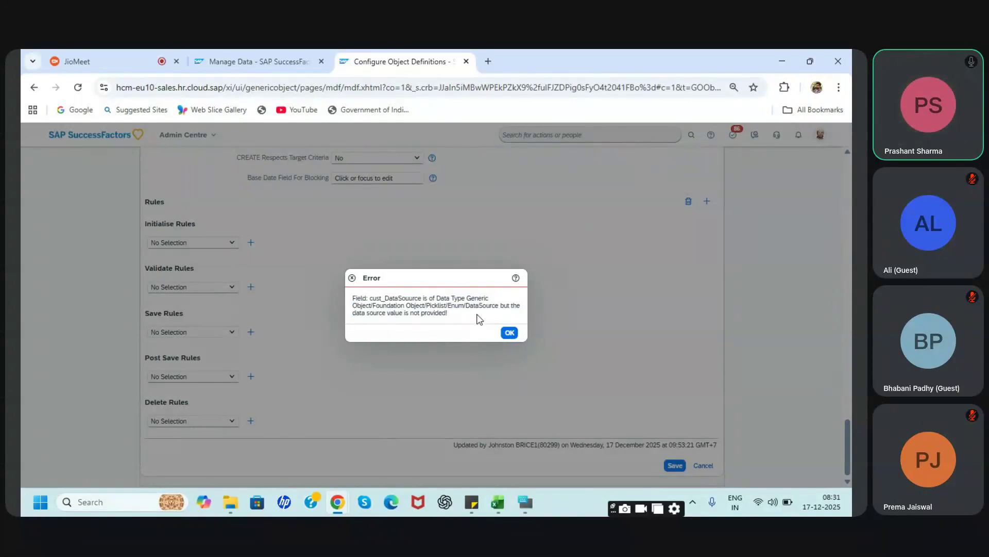
{"action": "left_click_drag", "start_coordinate": [487, 307], "coordinate": [465, 297]}
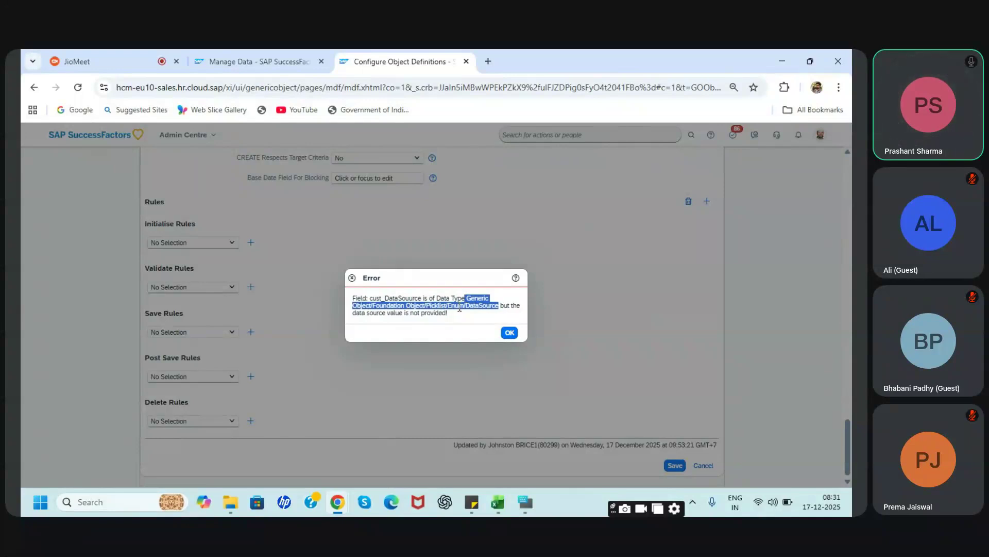
{"action": "left_click", "coordinate": [509, 333]}
Delete the cust_DataSouurce field and save the Department object definition, accepting the data type change of cust_Location
{"action": "scroll", "coordinate": [509, 336], "scroll_direction": "up", "scroll_amount": 12}
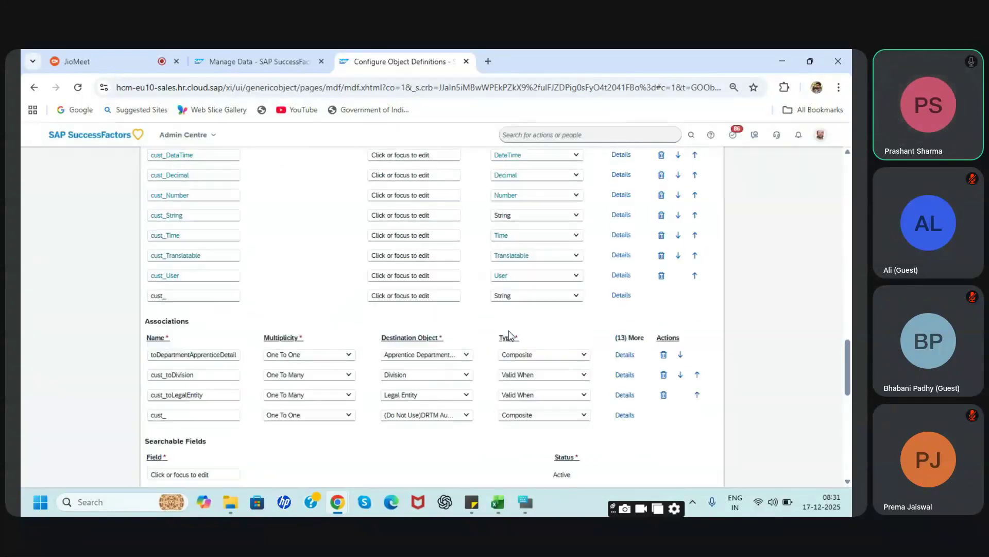
{"action": "scroll", "coordinate": [541, 322], "scroll_direction": "up", "scroll_amount": 2}
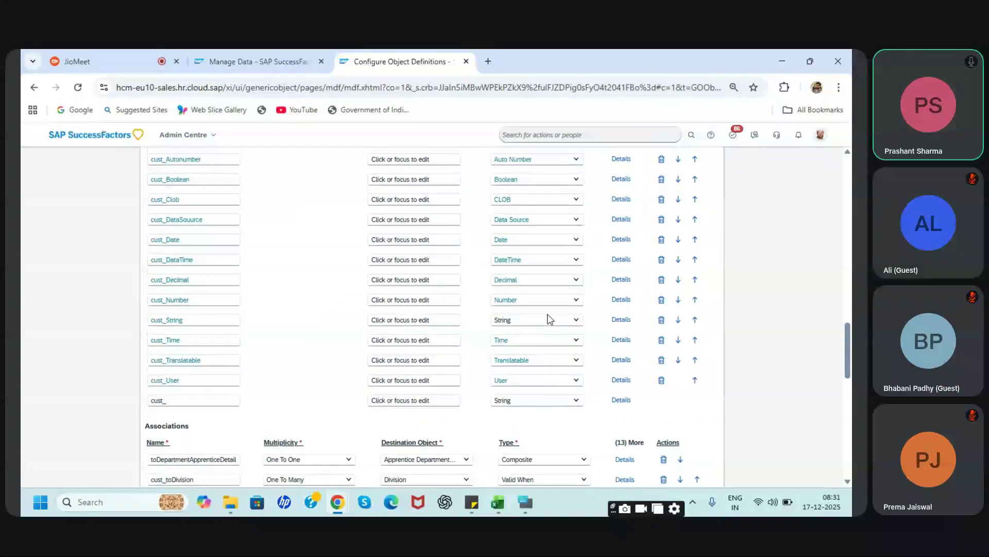
{"action": "left_click", "coordinate": [662, 225]}
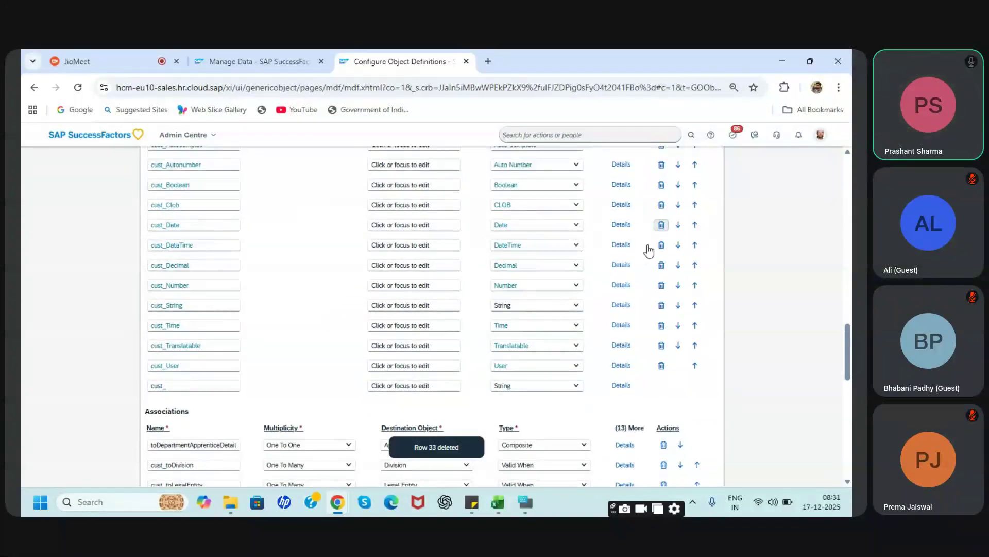
{"action": "scroll", "coordinate": [652, 258], "scroll_direction": "down", "scroll_amount": 12}
{"action": "left_click", "coordinate": [674, 465]}
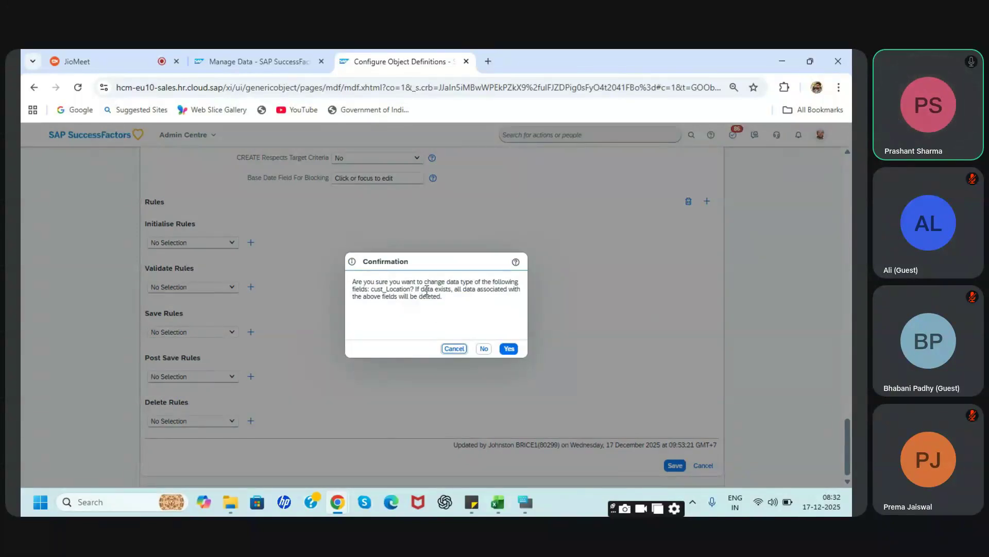
{"action": "left_click", "coordinate": [508, 348]}
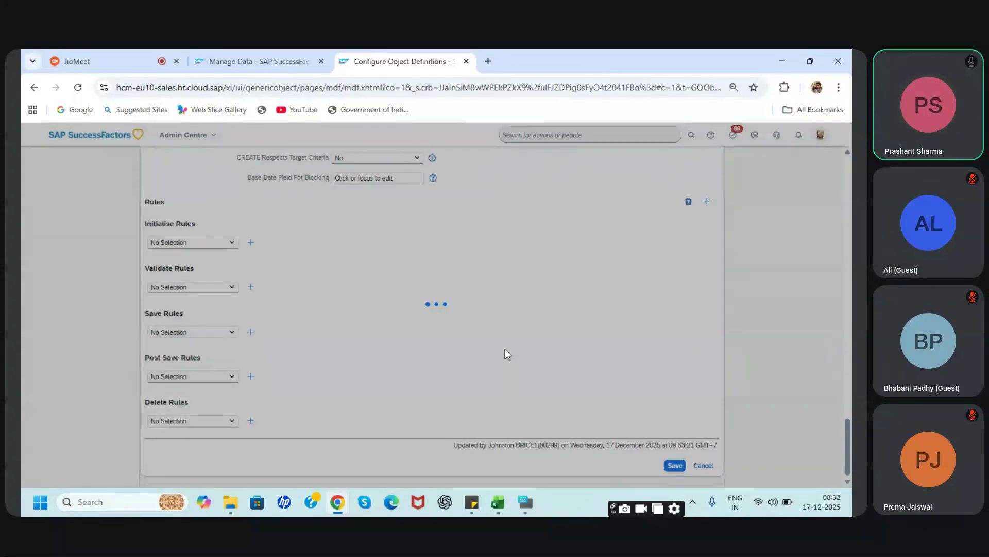
Switch to the JioMeet call, mute the microphone and turn it back on
{"action": "left_click", "coordinate": [133, 57]}
{"action": "left_click", "coordinate": [289, 469]}
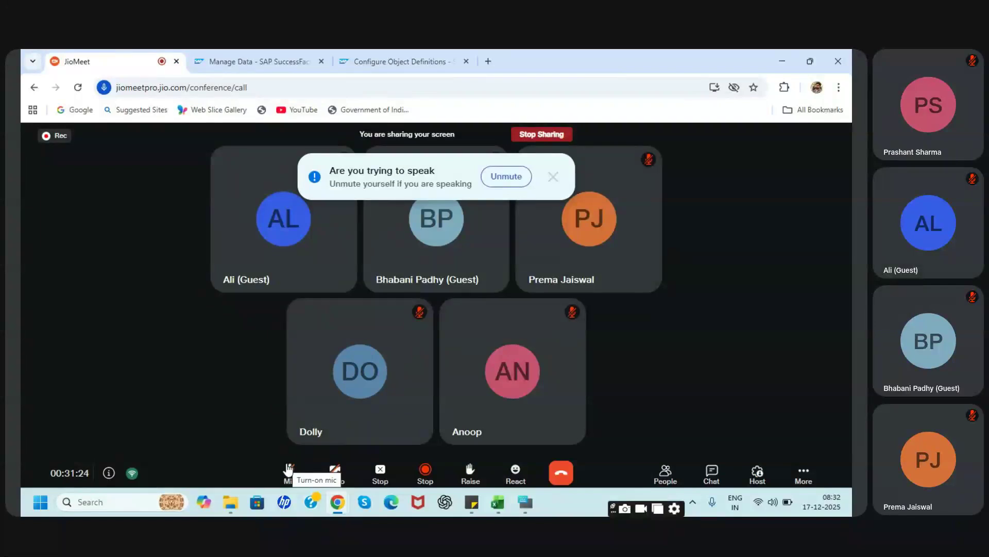
{"action": "left_click", "coordinate": [289, 468]}
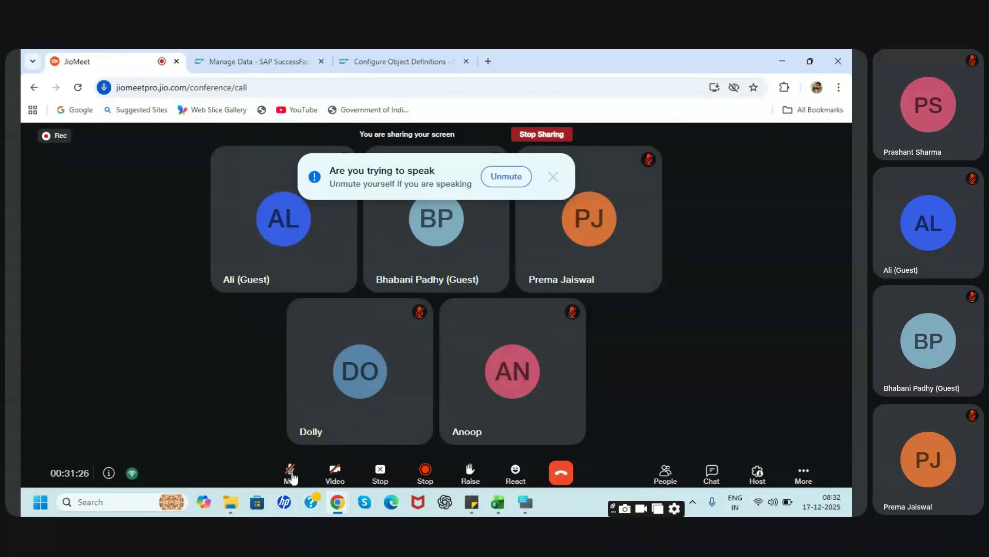
Review the saved Department definition, and reload the Department form in Manage Data to check for the new custom fields
{"action": "left_click", "coordinate": [381, 60]}
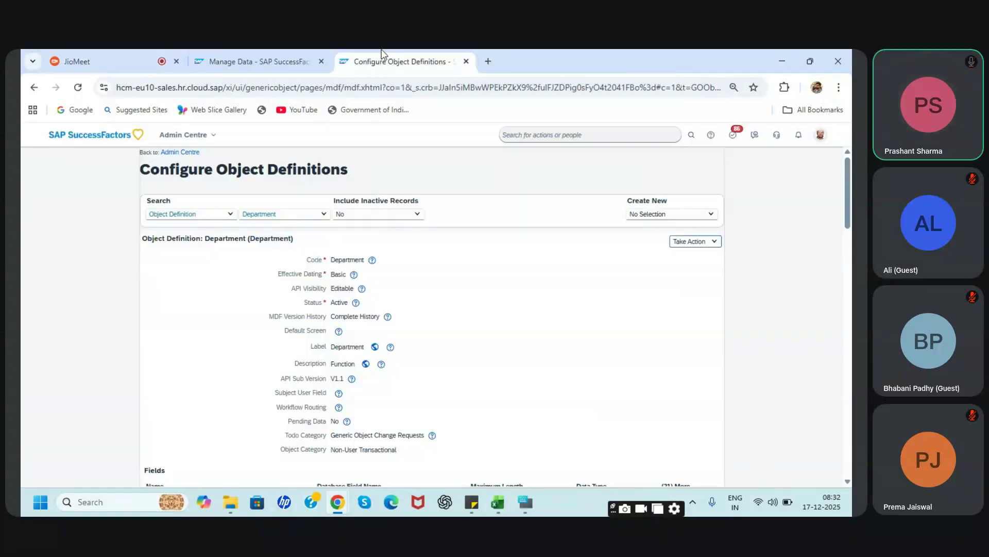
{"action": "scroll", "coordinate": [613, 323], "scroll_direction": "down", "scroll_amount": 13}
{"action": "scroll", "coordinate": [613, 322], "scroll_direction": "up", "scroll_amount": 7}
{"action": "left_click", "coordinate": [225, 50]}
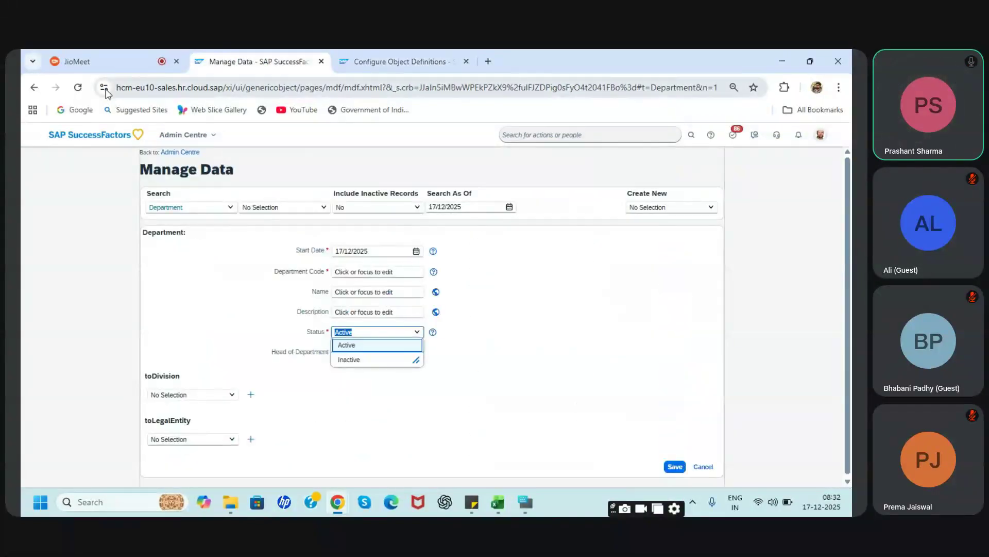
{"action": "left_click", "coordinate": [76, 88]}
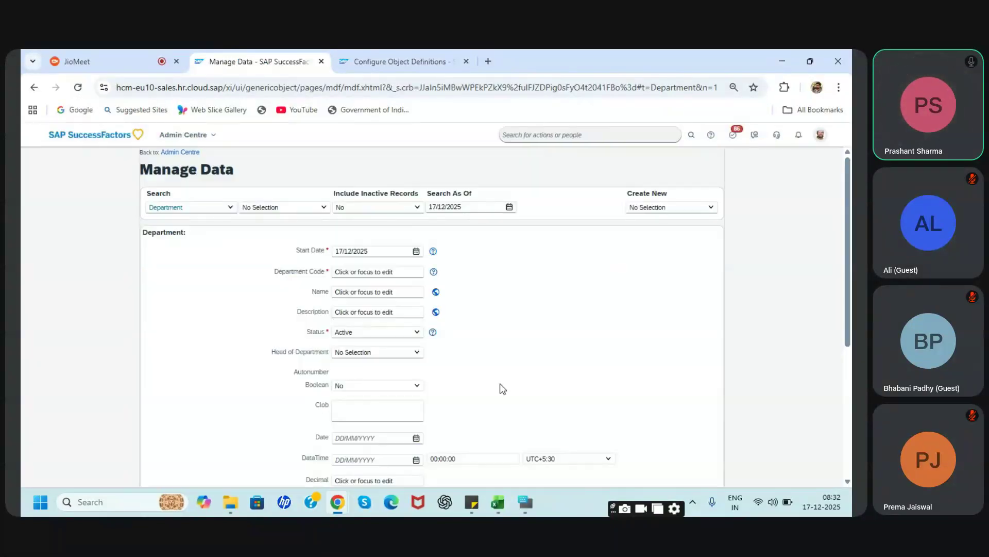
{"action": "scroll", "coordinate": [500, 389], "scroll_direction": "down", "scroll_amount": 1}
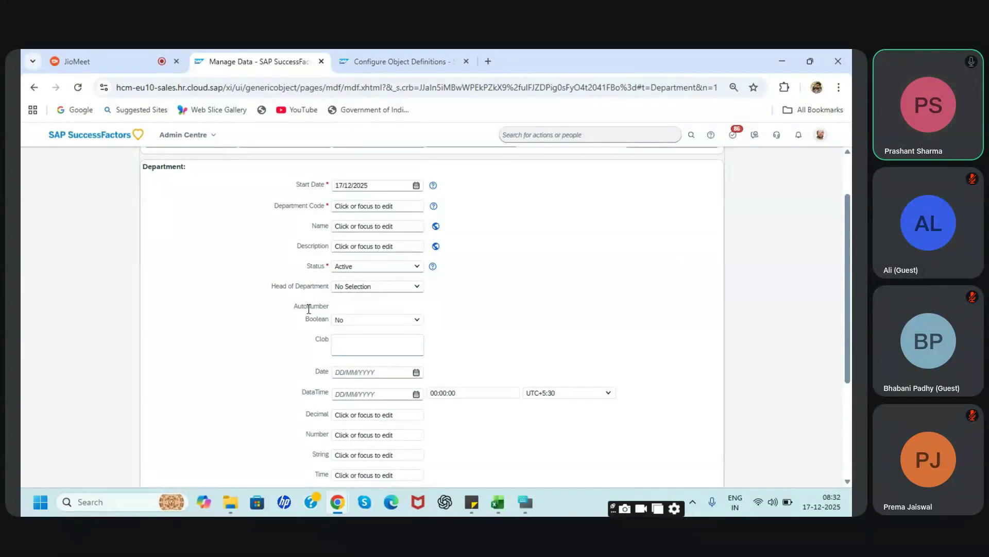
{"action": "scroll", "coordinate": [372, 303], "scroll_direction": "up", "scroll_amount": 1}
{"action": "scroll", "coordinate": [372, 302], "scroll_direction": "down", "scroll_amount": 1}
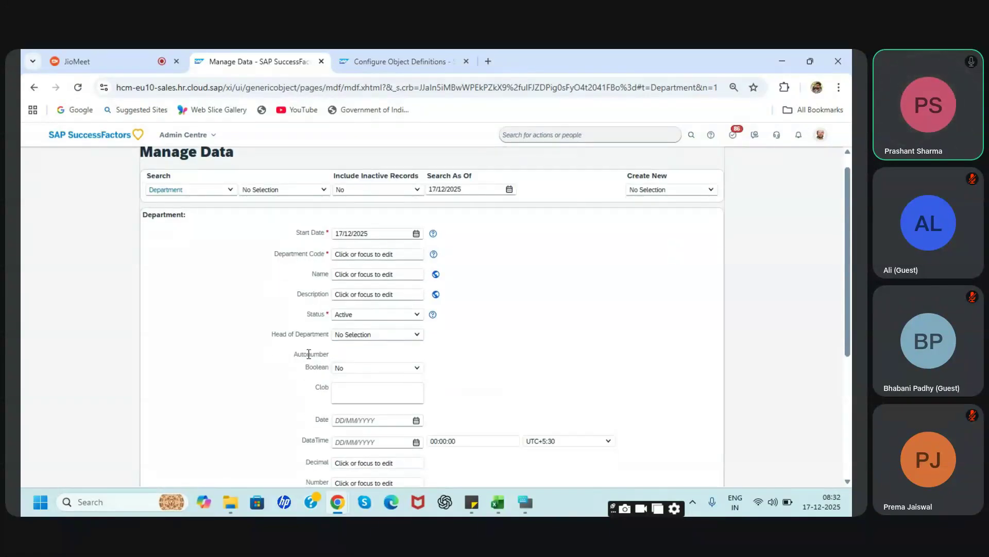
Inspect the details of the cust_Attachment field in the saved Department object definition, including its visibility and label
{"action": "left_click", "coordinate": [392, 61]}
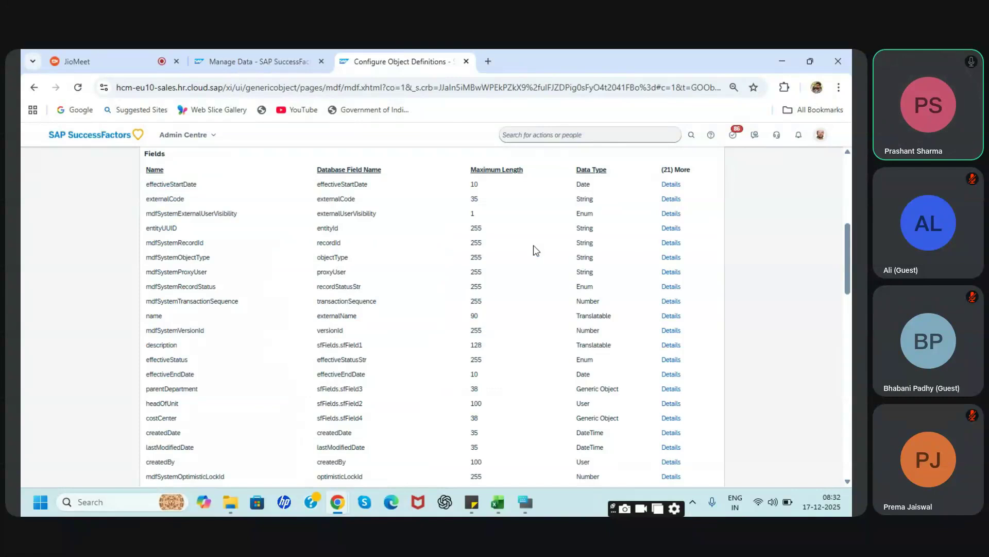
{"action": "scroll", "coordinate": [534, 247], "scroll_direction": "down", "scroll_amount": 3}
{"action": "scroll", "coordinate": [536, 250], "scroll_direction": "down", "scroll_amount": 3}
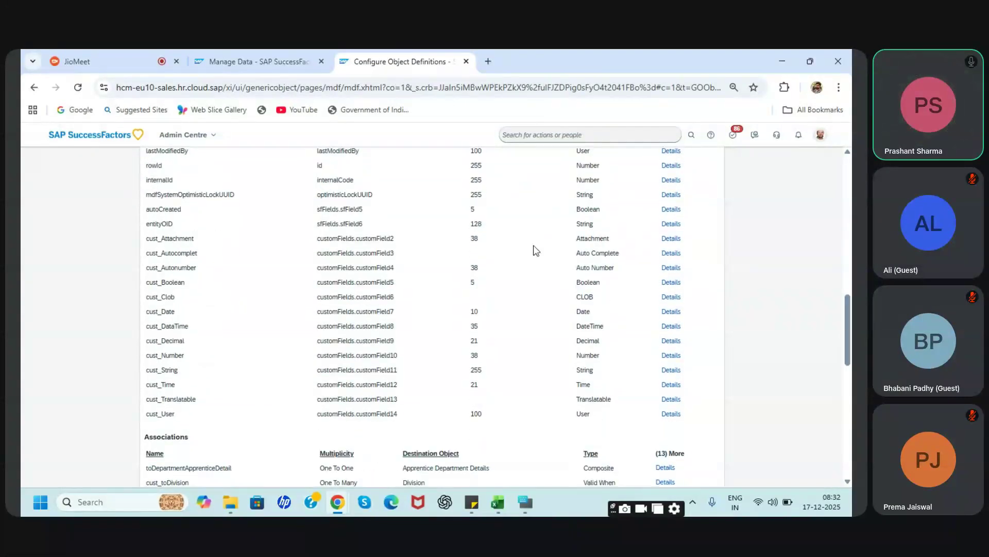
{"action": "left_click", "coordinate": [672, 240]}
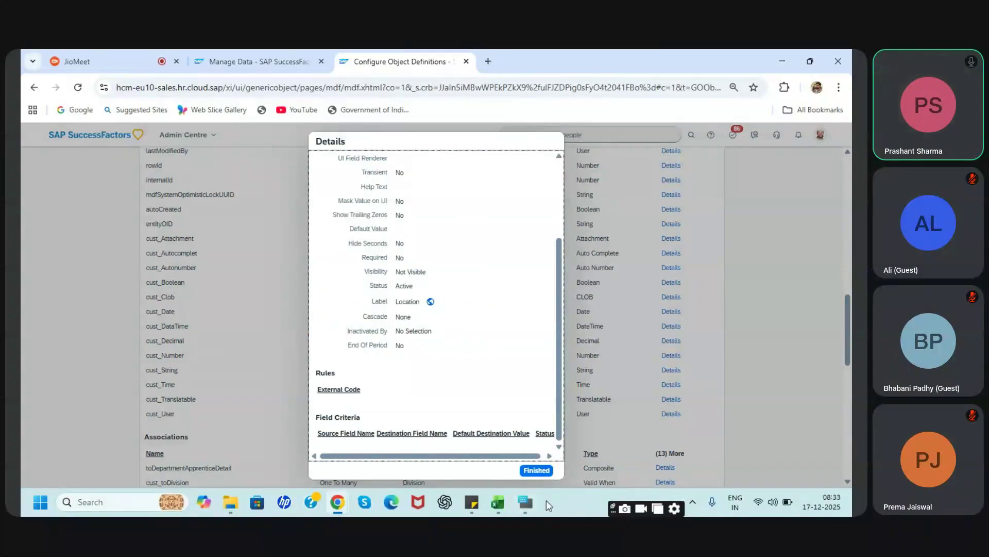
{"action": "left_click", "coordinate": [537, 470]}
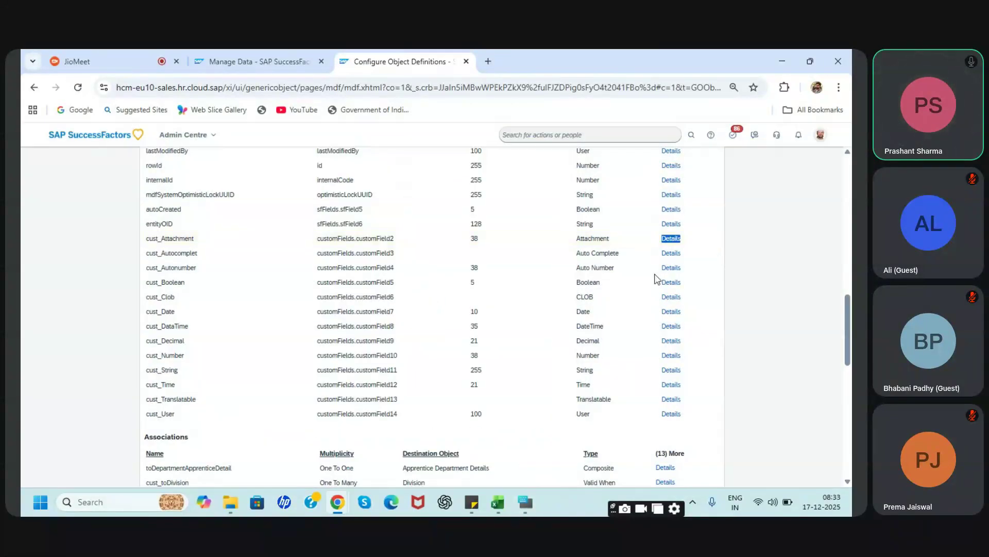
Open the Department object definition for correction at its custom fields
{"action": "scroll", "coordinate": [658, 278], "scroll_direction": "up", "scroll_amount": 13}
{"action": "left_click", "coordinate": [709, 242]}
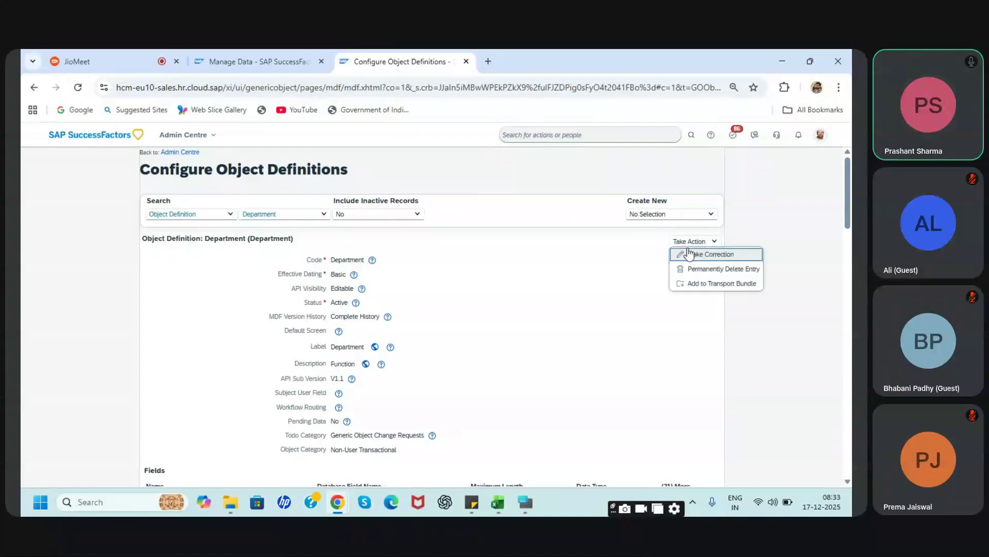
{"action": "left_click", "coordinate": [678, 256]}
{"action": "scroll", "coordinate": [638, 344], "scroll_direction": "down", "scroll_amount": 10}
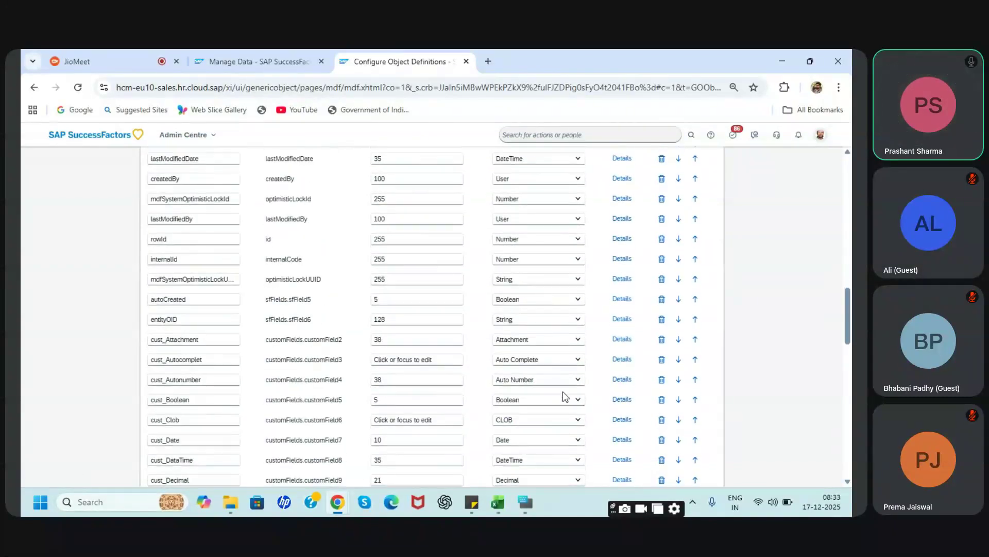
Set the cust_Attachment field's visibility to Editable in its details and save the Department object definition
{"action": "scroll", "coordinate": [564, 391], "scroll_direction": "down", "scroll_amount": 2}
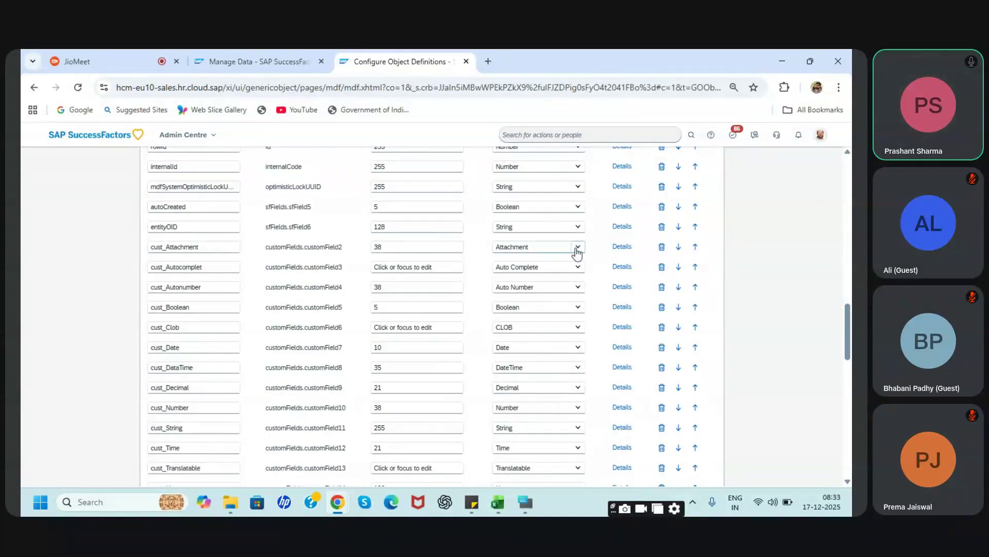
{"action": "left_click", "coordinate": [621, 247]}
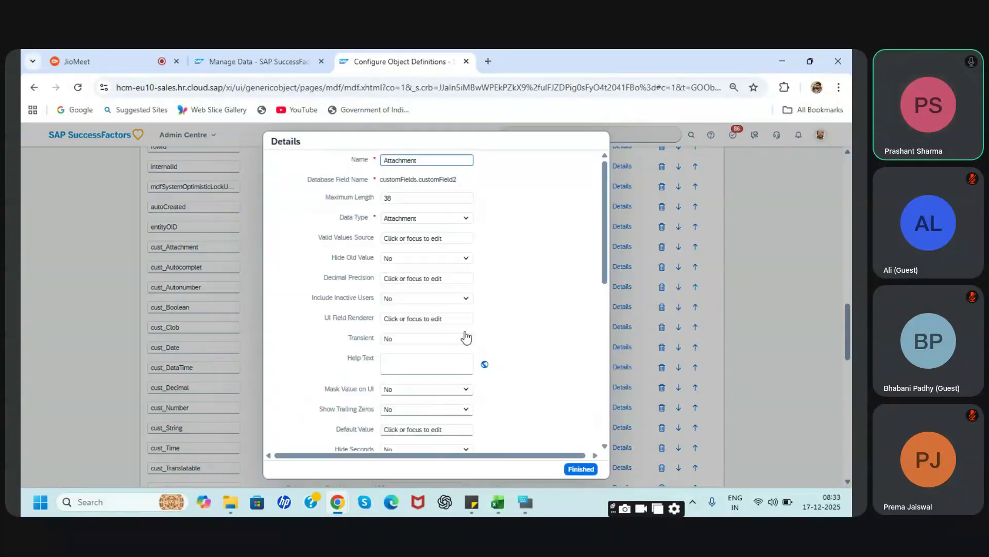
{"action": "scroll", "coordinate": [463, 335], "scroll_direction": "down", "scroll_amount": 5}
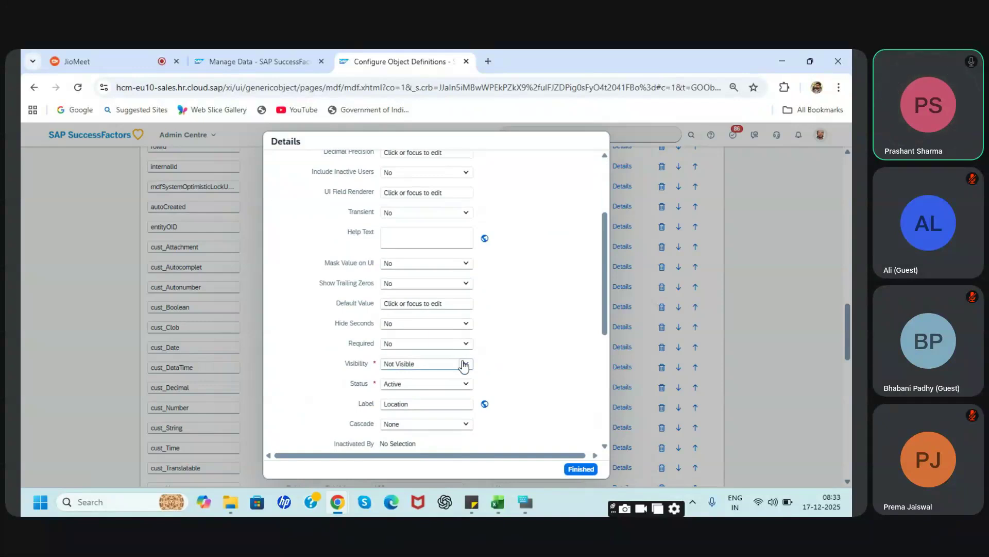
{"action": "left_click", "coordinate": [462, 364]}
{"action": "left_click", "coordinate": [418, 381]}
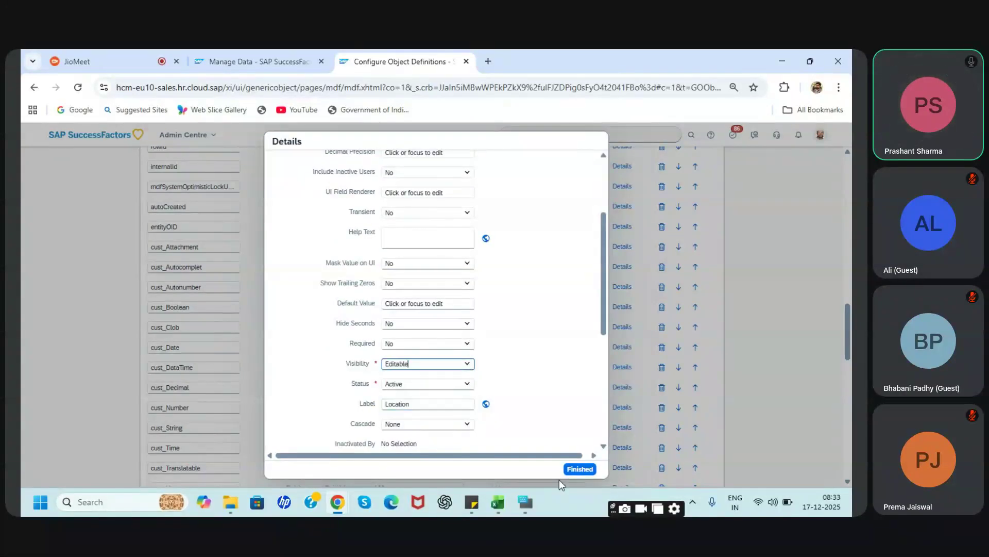
{"action": "left_click", "coordinate": [579, 469]}
{"action": "scroll", "coordinate": [617, 439], "scroll_direction": "down", "scroll_amount": 5}
{"action": "scroll", "coordinate": [619, 443], "scroll_direction": "down", "scroll_amount": 10}
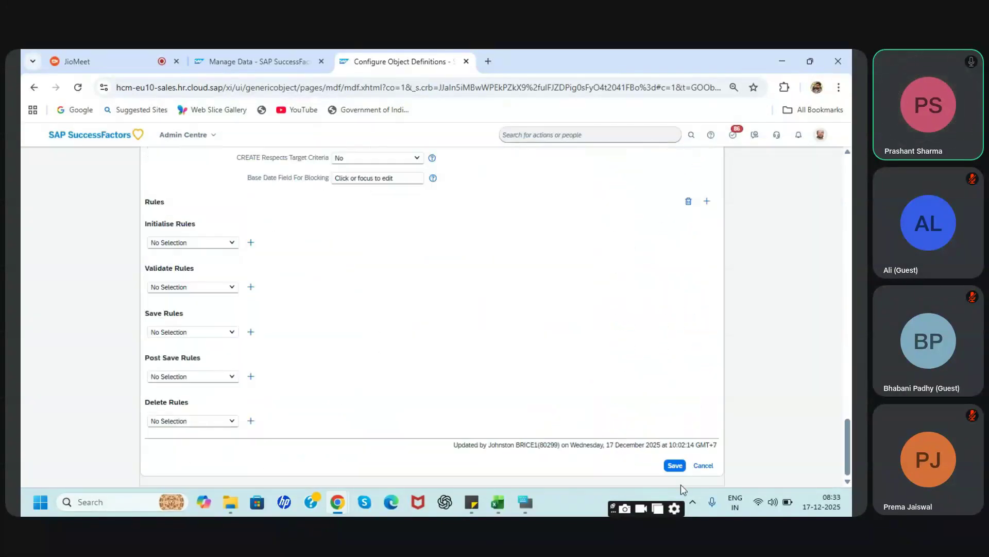
{"action": "left_click", "coordinate": [676, 466]}
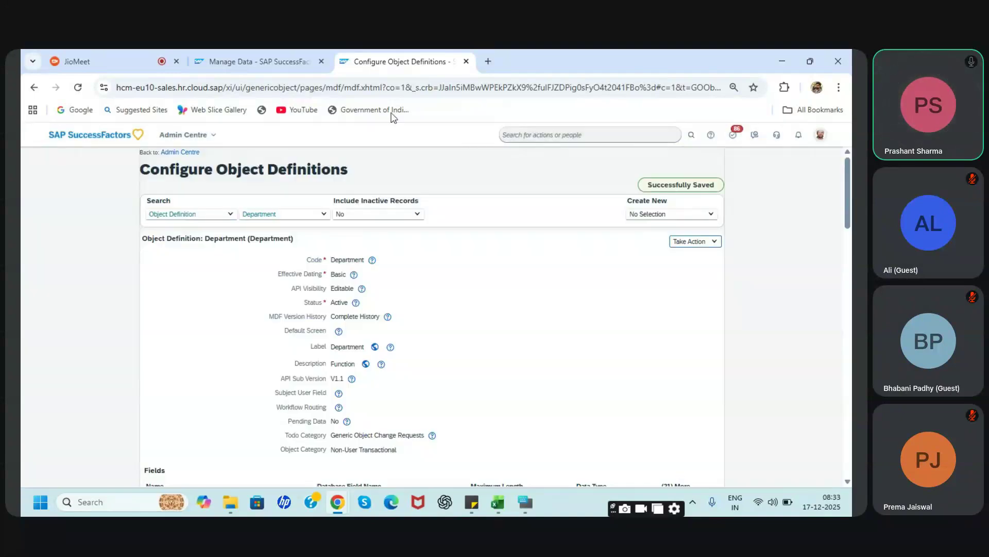
Reload the Department form in Manage Data and examine the custom fields, especially Autonumber
{"action": "left_click", "coordinate": [306, 65]}
{"action": "left_click", "coordinate": [77, 87]}
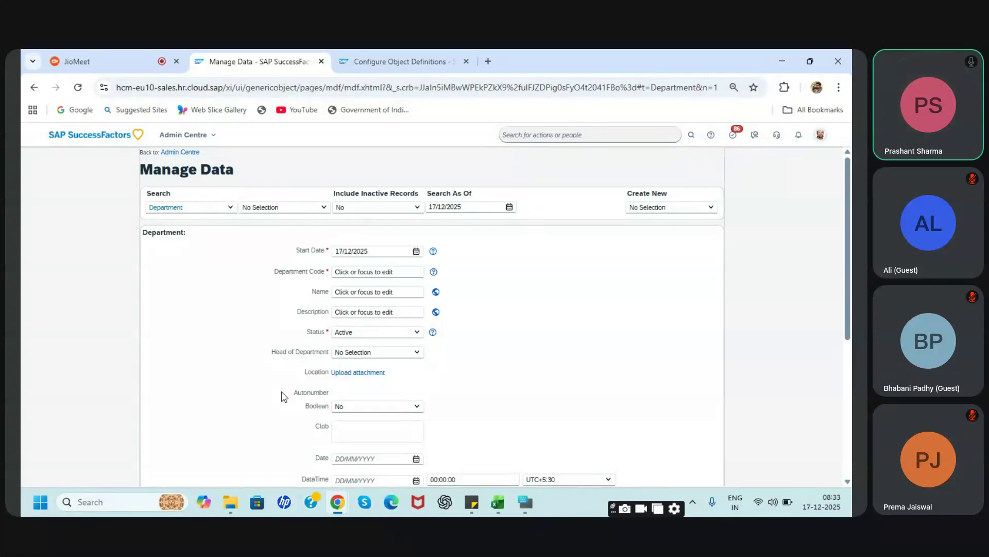
{"action": "left_click_drag", "start_coordinate": [292, 392], "coordinate": [332, 393]}
{"action": "left_click", "coordinate": [329, 392]}
{"action": "left_click_drag", "start_coordinate": [293, 392], "coordinate": [336, 395]}
Enter TYU as the Department Code of the new department
{"action": "left_click", "coordinate": [375, 273]}
{"action": "type", "text": "TYU"}
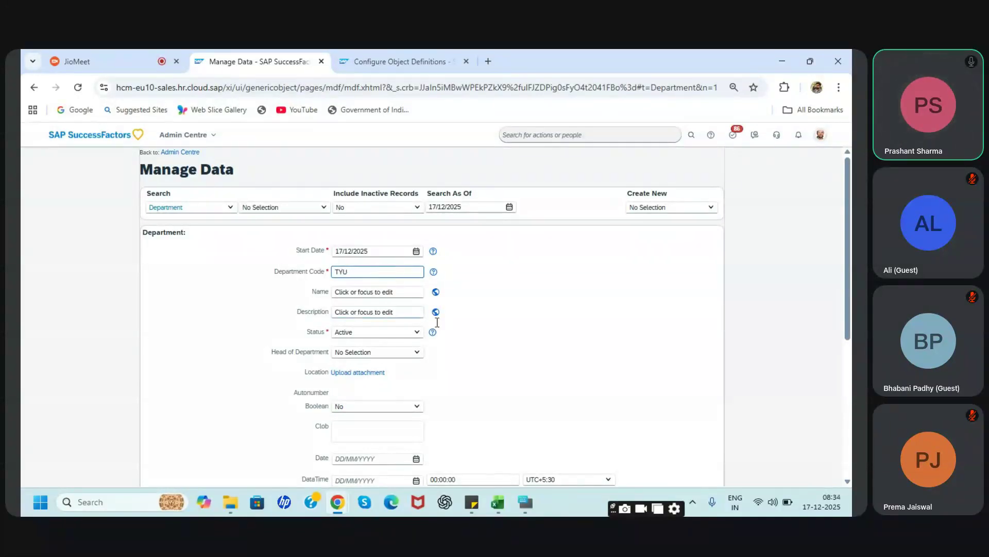
{"action": "left_click", "coordinate": [522, 354]}
{"action": "scroll", "coordinate": [449, 381], "scroll_direction": "down", "scroll_amount": 1}
{"action": "scroll", "coordinate": [448, 382], "scroll_direction": "down", "scroll_amount": 1}
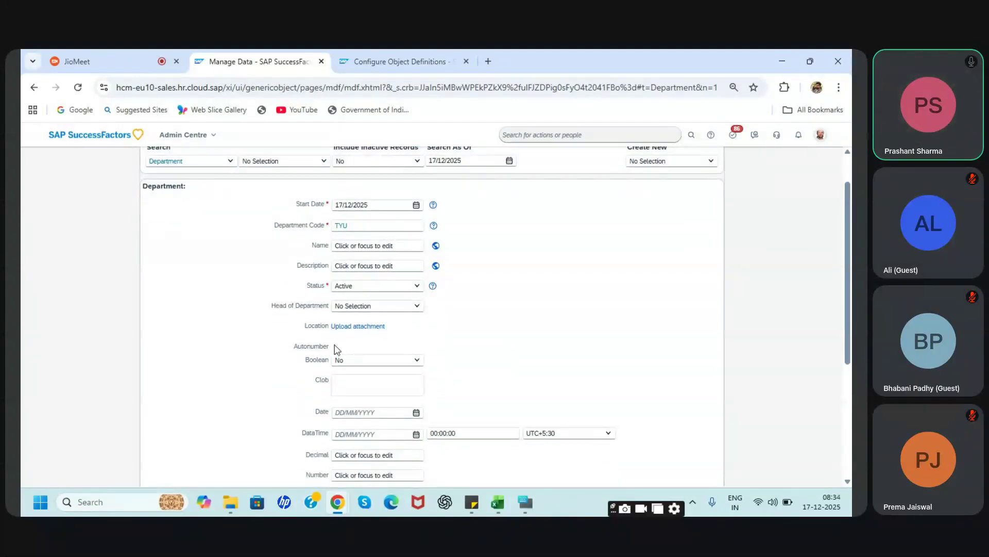
{"action": "left_click_drag", "start_coordinate": [335, 347], "coordinate": [349, 353]}
Examine the choices offered by the Boolean field without changing its value
{"action": "left_click", "coordinate": [417, 361]}
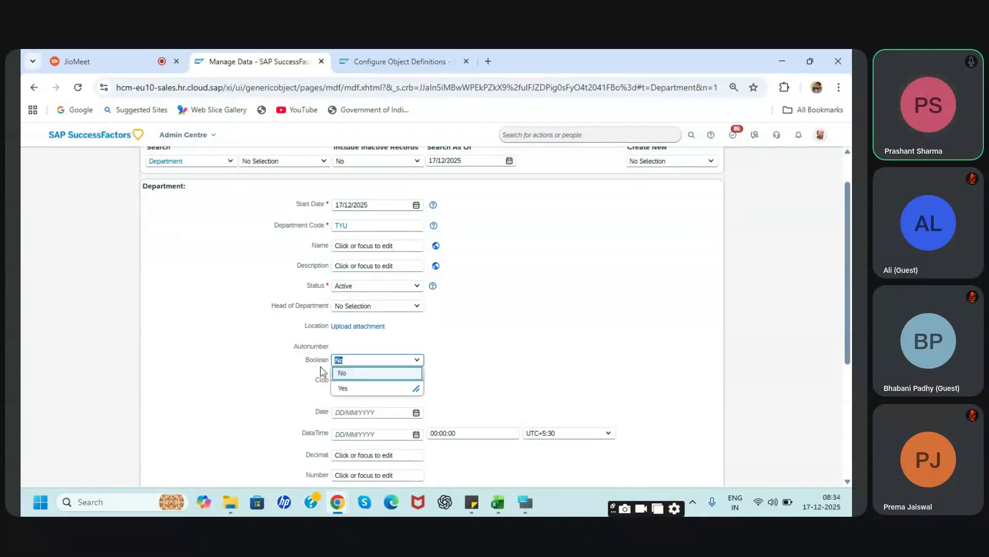
{"action": "left_click", "coordinate": [302, 360]}
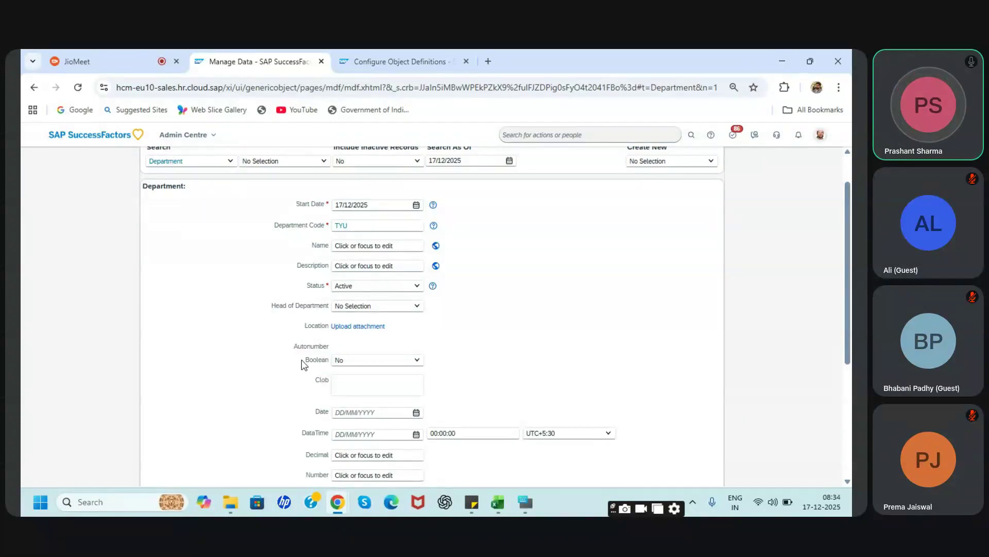
{"action": "left_click", "coordinate": [417, 359]}
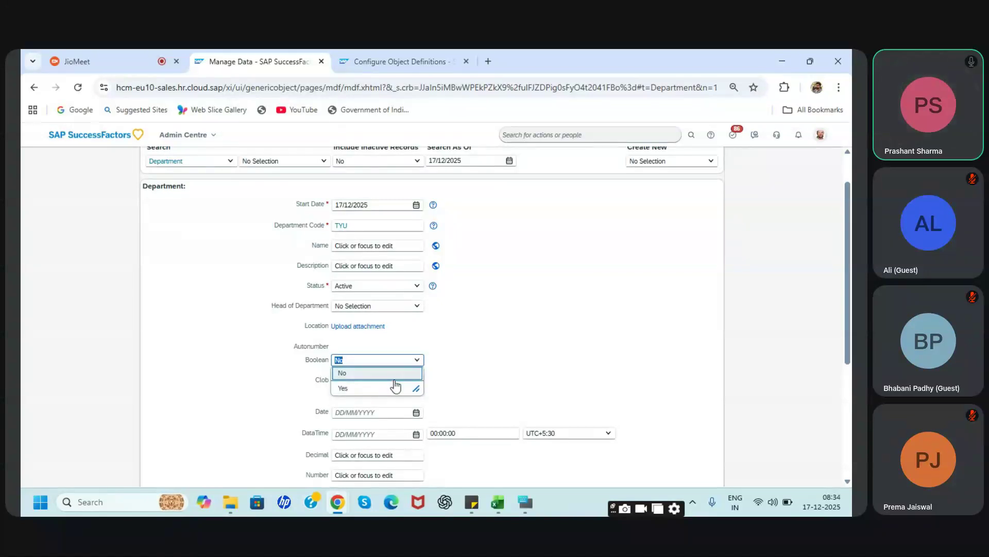
{"action": "left_click", "coordinate": [433, 368]}
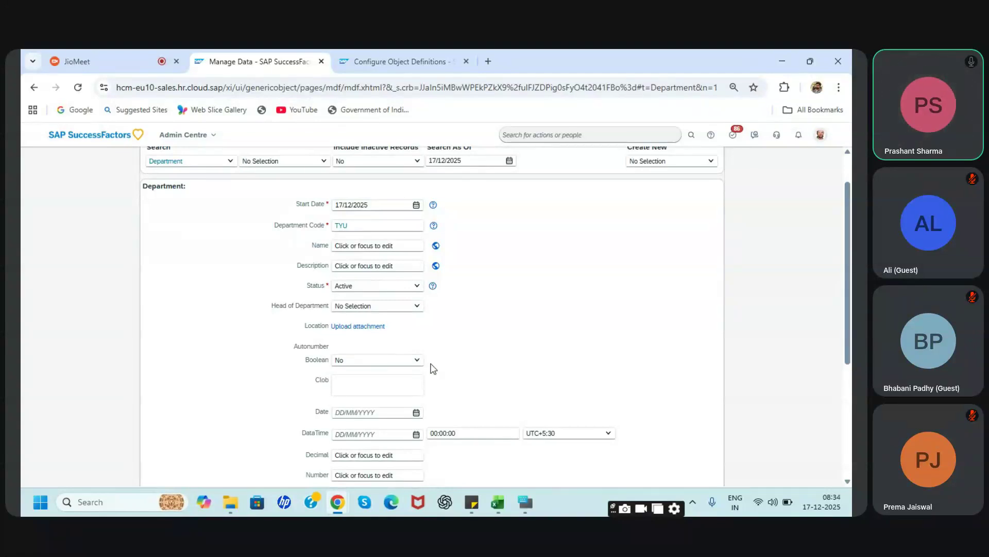
{"action": "double_click", "coordinate": [325, 359]}
{"action": "left_click", "coordinate": [417, 360]}
{"action": "left_click", "coordinate": [483, 378]}
Fill the Clob field with several lines of random sample text starting with a run of the letter T
{"action": "left_click", "coordinate": [344, 382]}
{"action": "type", "text": "TTTTTTTTTTTT"}
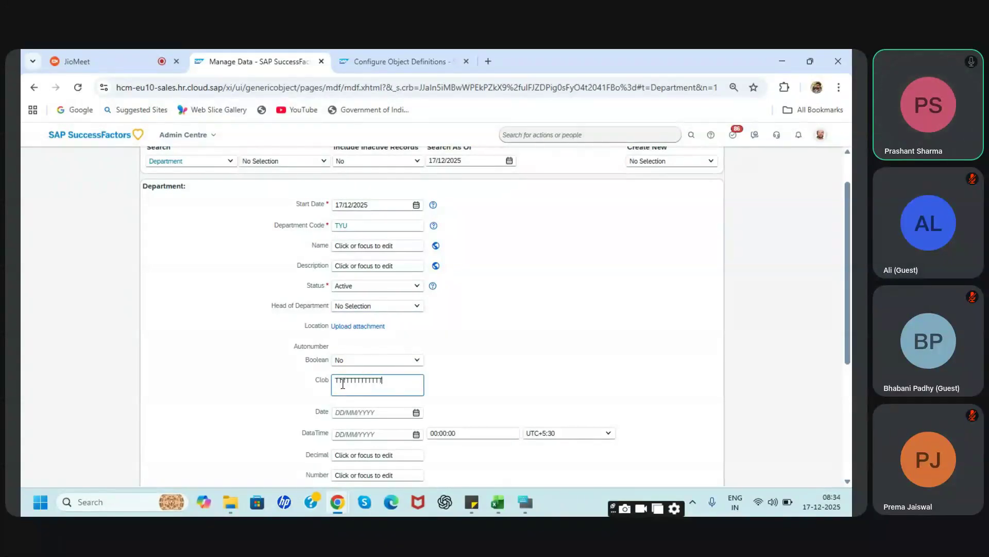
{"action": "type", "text": "chudsivvcxkcxbijfdjoatgadsj rlgofgjm zfvkjdergjkdlvjkxfcjk bldfjagd ivjadf ih"}
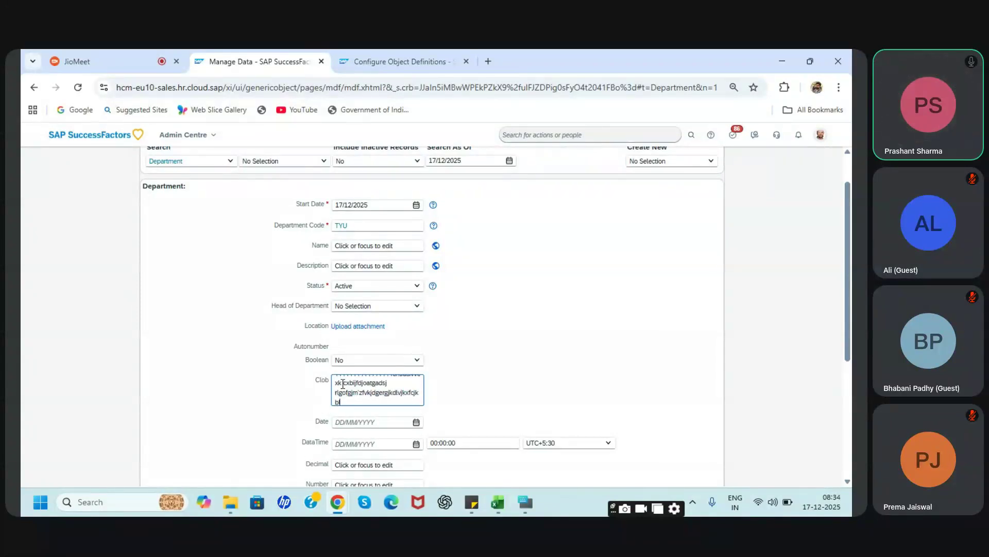
{"action": "type", "text": "jfjsdfharghirih"}
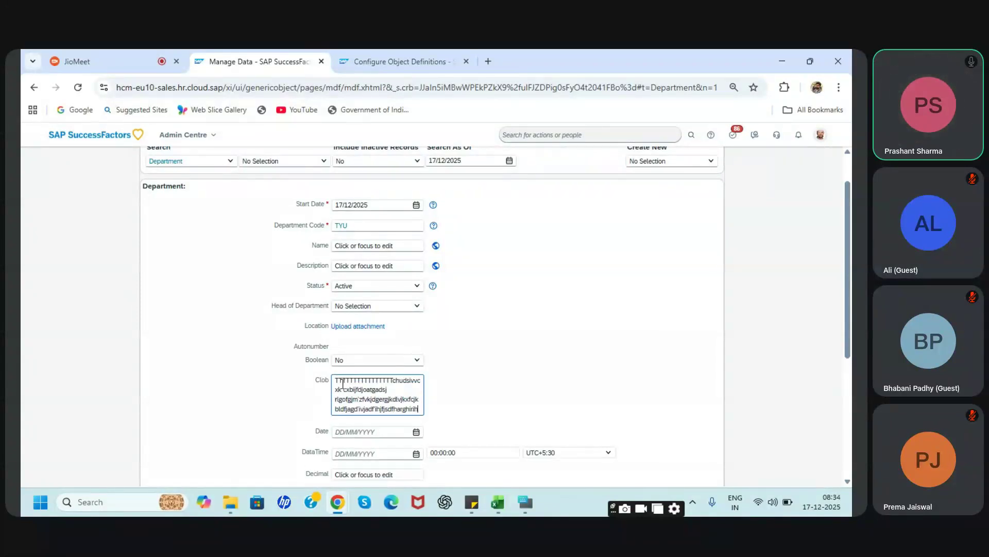
{"action": "type", "text": " gzdknvdfjhltriohfhigxkbjsdfgh oitjgrids"}
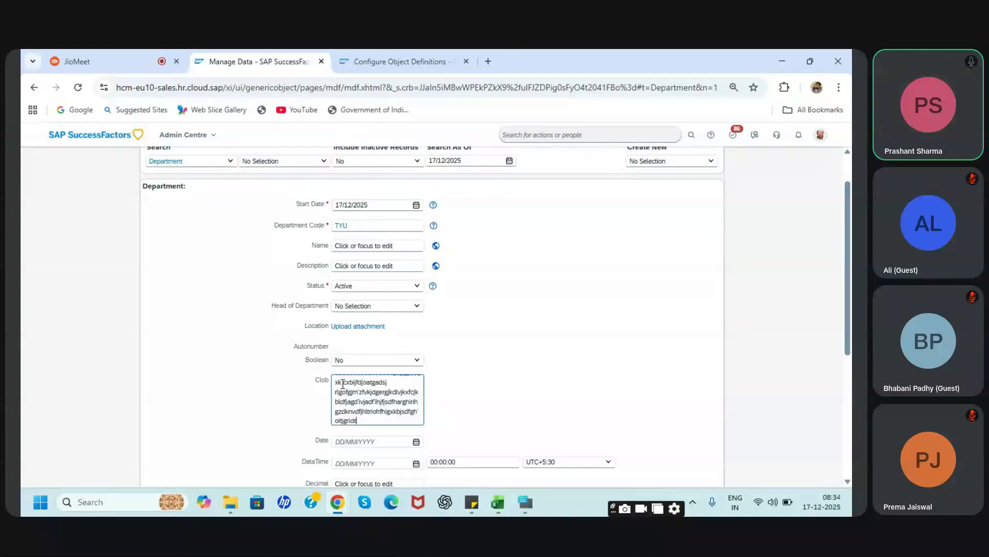
{"action": "type", "text": "h;kdfbjkdfl'hjutr'gihdskvjfnbkljxbjrgiohdfgkhjdfvhkdfkg'etg'igjjdfjklvarehudhfgdklfdag"}
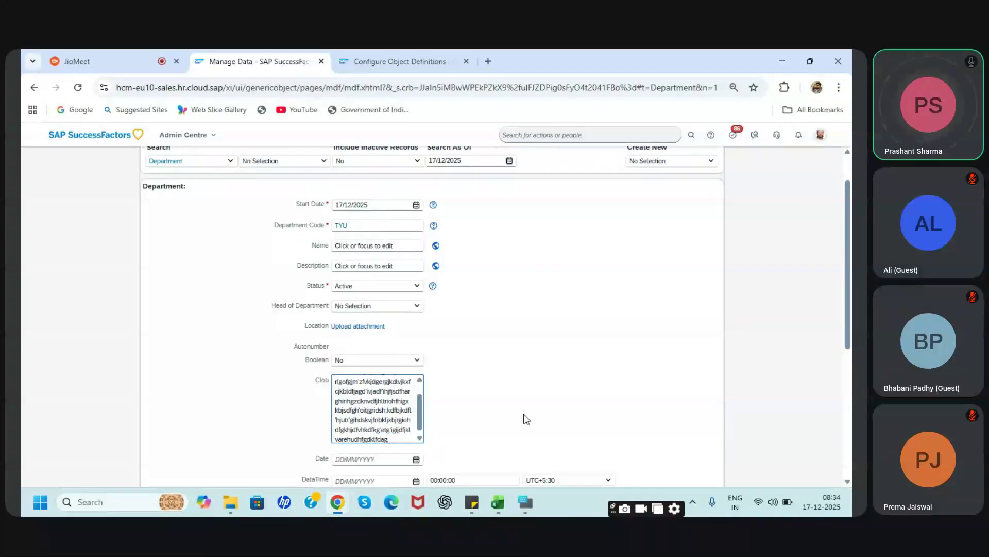
{"action": "left_click", "coordinate": [526, 418]}
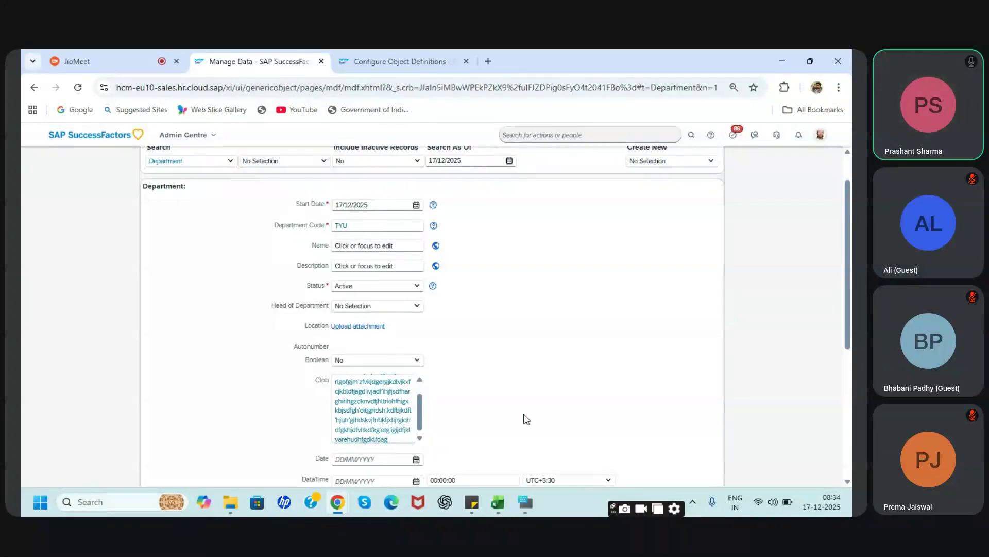
{"action": "scroll", "coordinate": [412, 419], "scroll_direction": "up", "scroll_amount": 2}
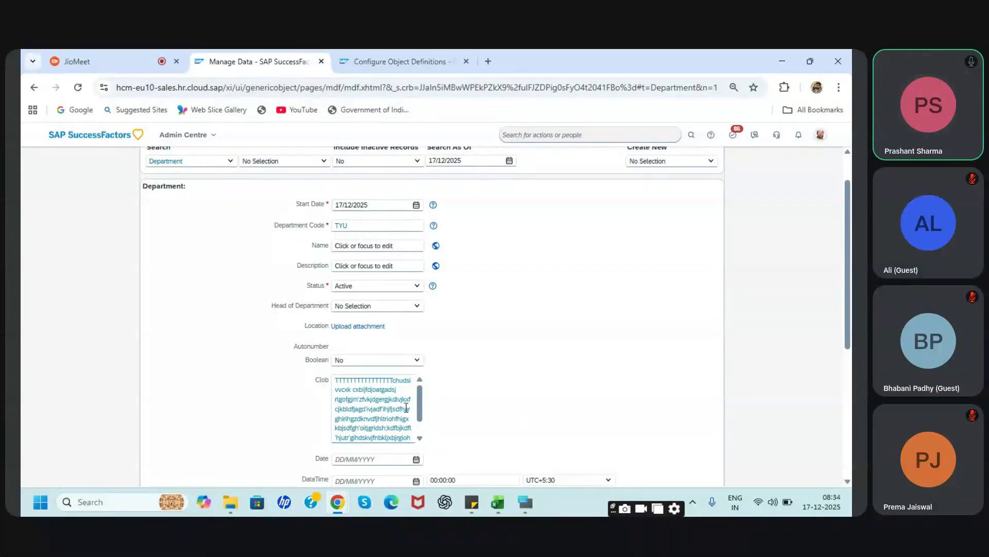
{"action": "scroll", "coordinate": [413, 419], "scroll_direction": "down", "scroll_amount": 3}
{"action": "scroll", "coordinate": [393, 462], "scroll_direction": "up", "scroll_amount": 3}
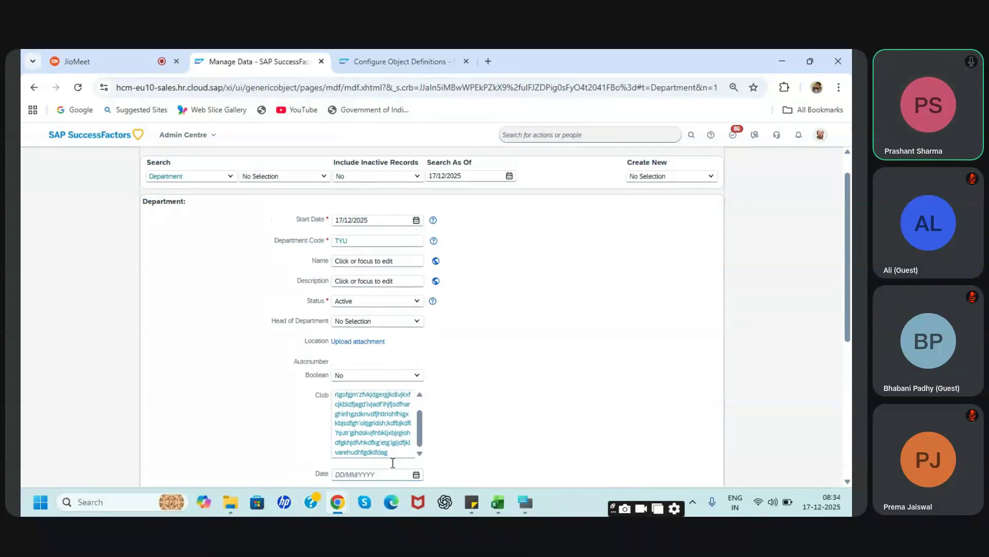
Try a long run of the letter h in the department's Name field, and clear it again
{"action": "left_click", "coordinate": [357, 243]}
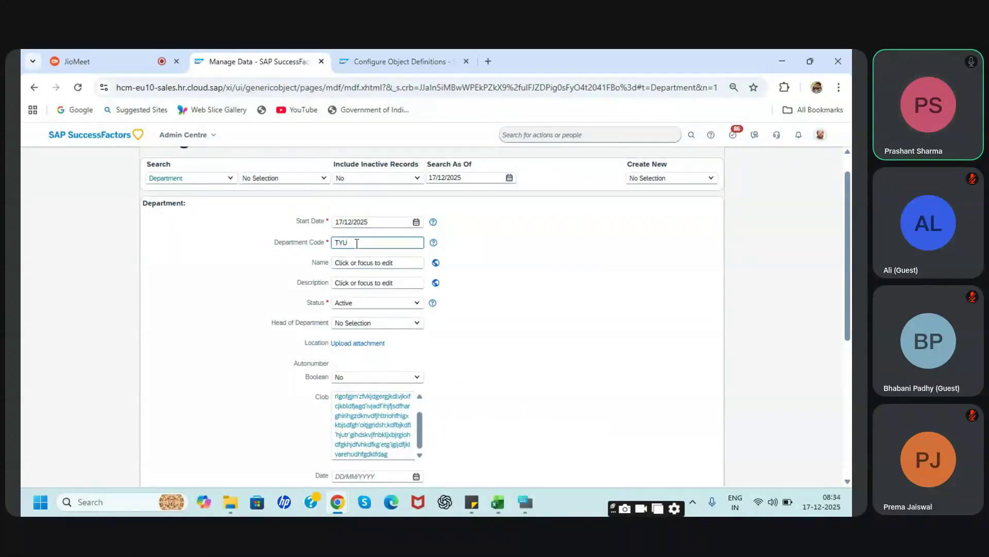
{"action": "left_click", "coordinate": [351, 258]}
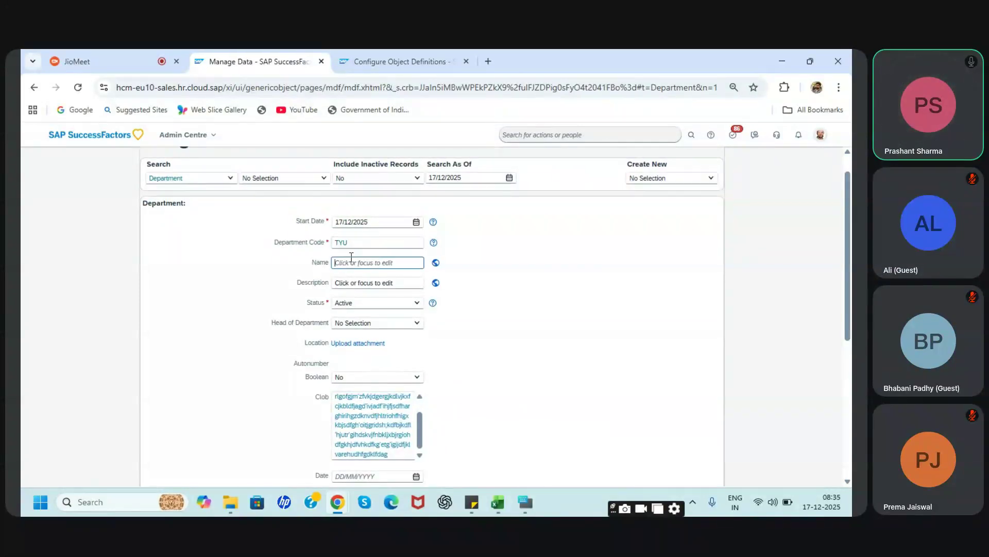
{"action": "type", "text": "Hhhhhhhhhhhhhhhhhhhhhhhhhhhhhhhhhh"}
{"action": "key", "text": "BackSpace"}
{"action": "key", "text": "BackSpace"}
{"action": "key", "text": "BackSpace"}
{"action": "key", "text": "BackSpace"}
{"action": "key", "text": "BackSpace"}
{"action": "key", "text": "BackSpace"}
{"action": "key", "text": "BackSpace"}
{"action": "key", "text": "BackSpace"}
{"action": "key", "text": "BackSpace"}
{"action": "key", "text": "BackSpace"}
{"action": "key", "text": "BackSpace"}
{"action": "key", "text": "BackSpace"}
{"action": "key", "text": "BackSpace"}
{"action": "key", "text": "BackSpace"}
{"action": "key", "text": "BackSpace"}
{"action": "key", "text": "BackSpace"}
{"action": "key", "text": "BackSpace"}
{"action": "key", "text": "BackSpace"}
{"action": "key", "text": "BackSpace"}
{"action": "key", "text": "BackSpace"}
Clear all the sample text from the Clob field
{"action": "left_click", "coordinate": [389, 457]}
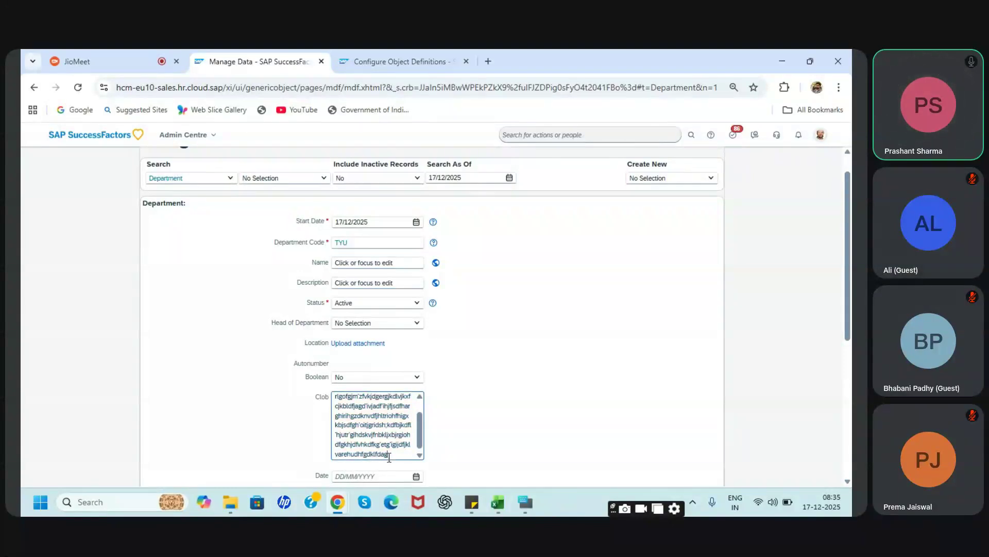
{"action": "key", "text": "ctrl+a"}
{"action": "key", "text": "BackSpace"}
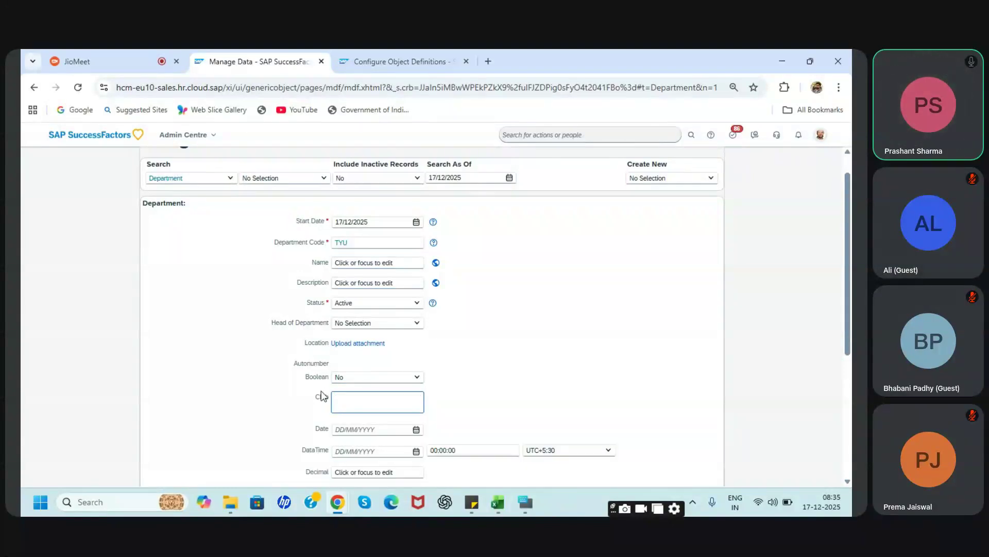
{"action": "left_click", "coordinate": [509, 401]}
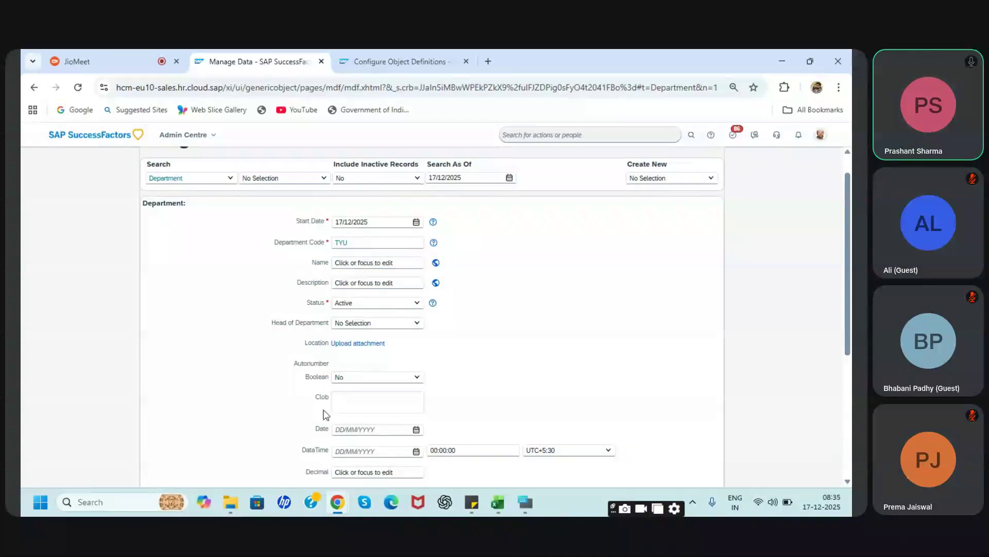
{"action": "left_click", "coordinate": [343, 401]}
{"action": "scroll", "coordinate": [456, 403], "scroll_direction": "down", "scroll_amount": 1}
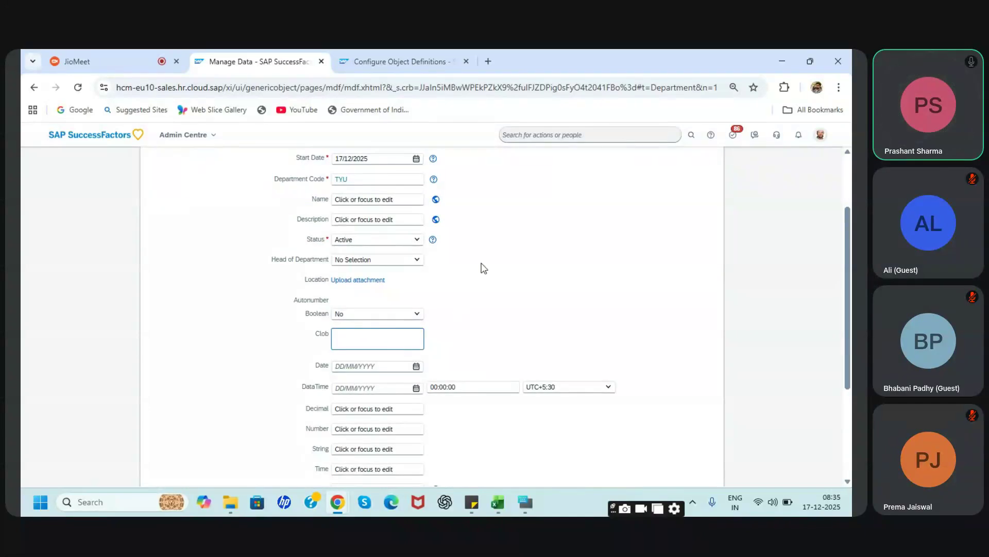
{"action": "scroll", "coordinate": [443, 255], "scroll_direction": "up", "scroll_amount": 2}
{"action": "scroll", "coordinate": [429, 361], "scroll_direction": "down", "scroll_amount": 3}
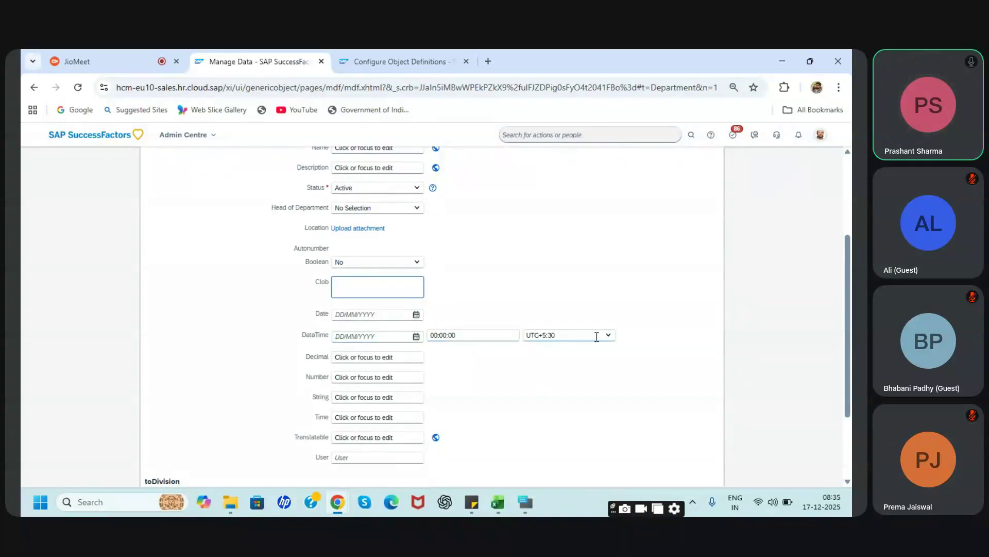
Set the Decimal field to 666666 and save the new department record
{"action": "left_click", "coordinate": [361, 357]}
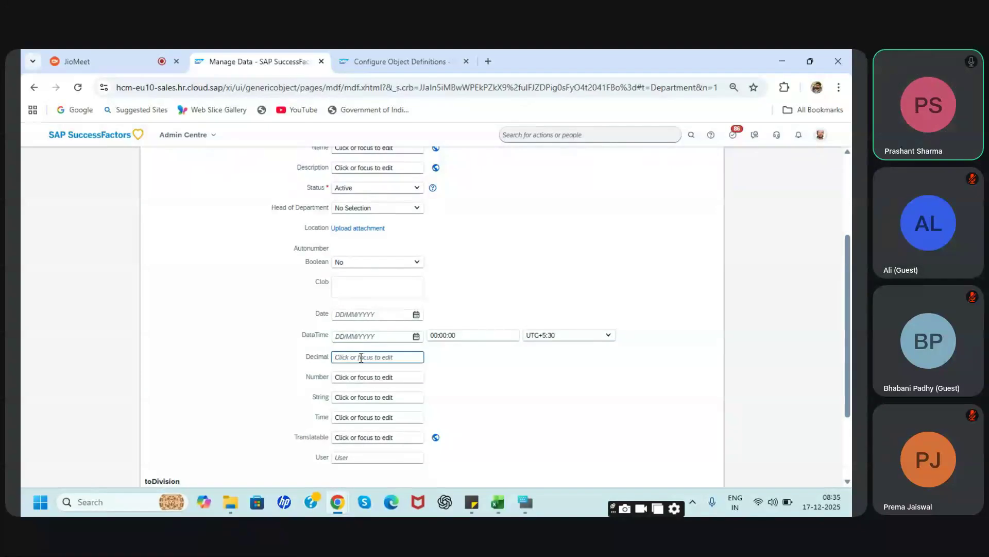
{"action": "type", "text": "666666"}
{"action": "left_click", "coordinate": [477, 390]}
{"action": "scroll", "coordinate": [504, 416], "scroll_direction": "down", "scroll_amount": 2}
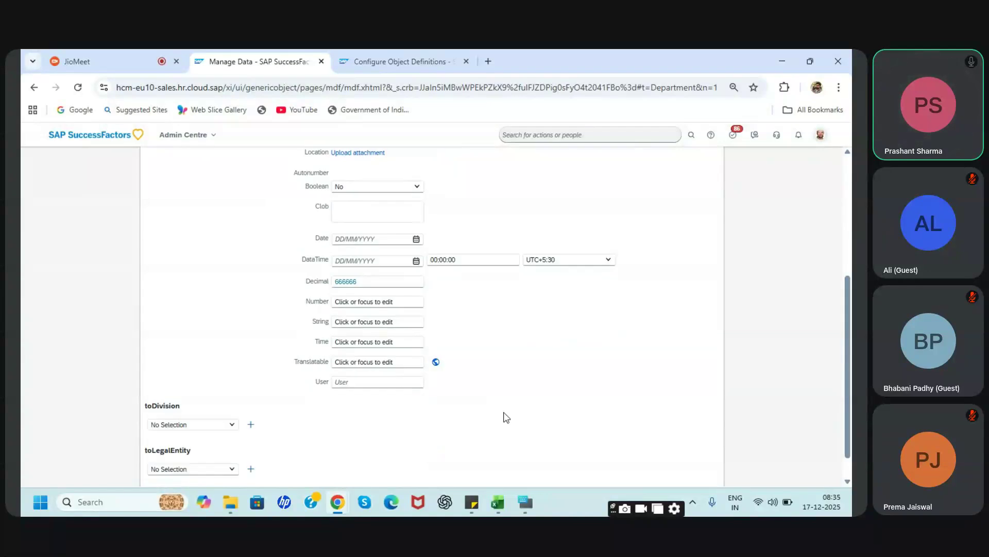
{"action": "scroll", "coordinate": [598, 422], "scroll_direction": "down", "scroll_amount": 1}
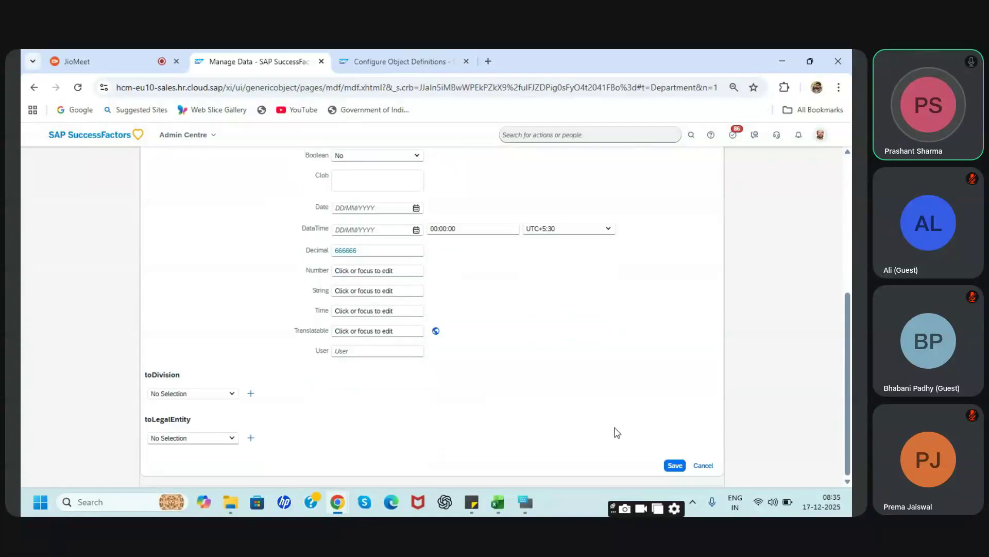
{"action": "left_click", "coordinate": [674, 466]}
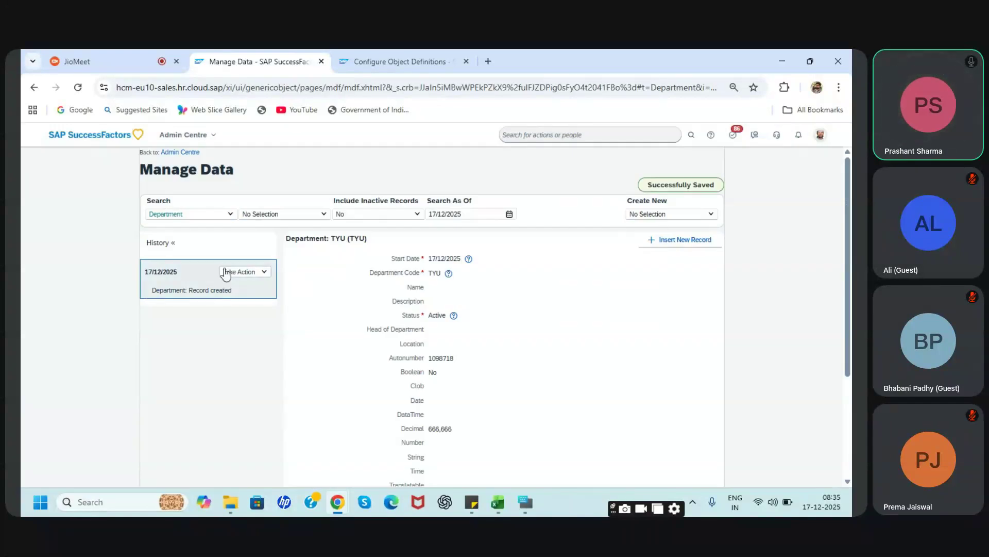
Permanently delete the TYU department record dated 17/12/2025
{"action": "left_click", "coordinate": [250, 272]}
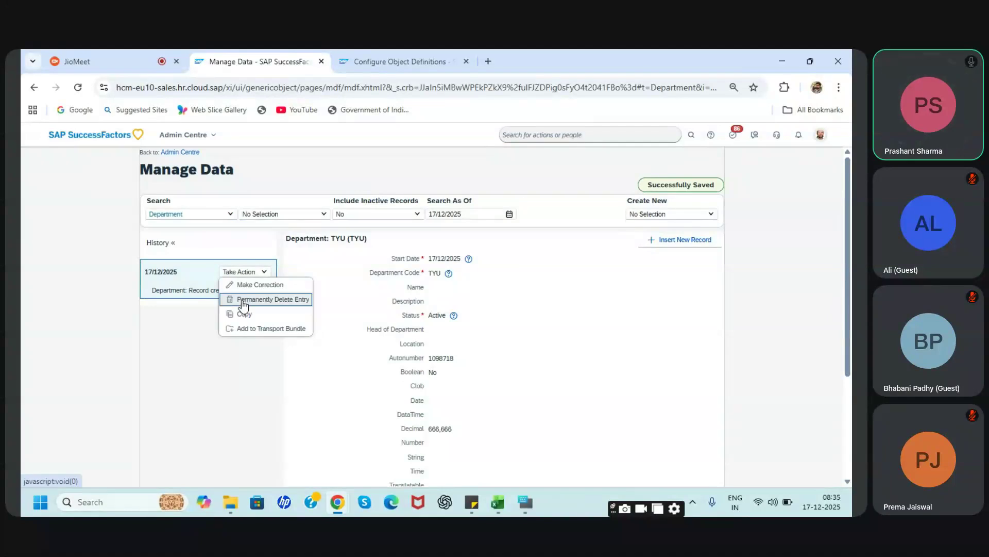
{"action": "left_click", "coordinate": [244, 300]}
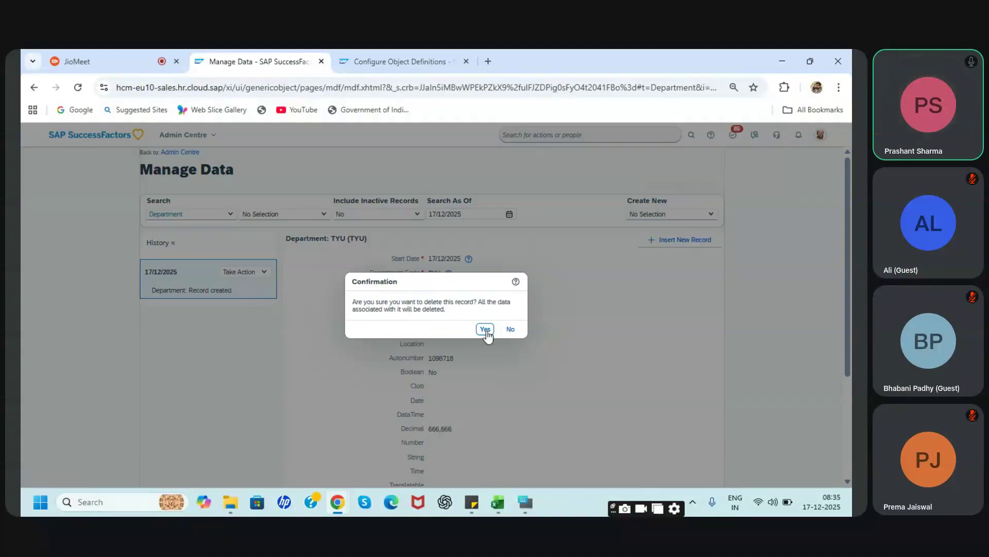
{"action": "left_click", "coordinate": [485, 330]}
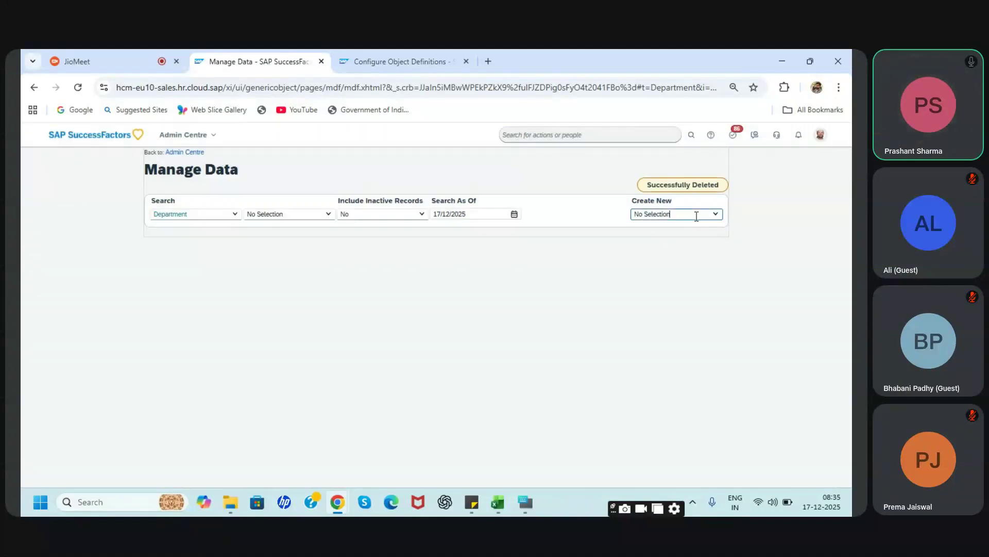
Start creating a new Department record in Manage Data
{"action": "left_click", "coordinate": [696, 216]}
{"action": "type", "text": "Dep"}
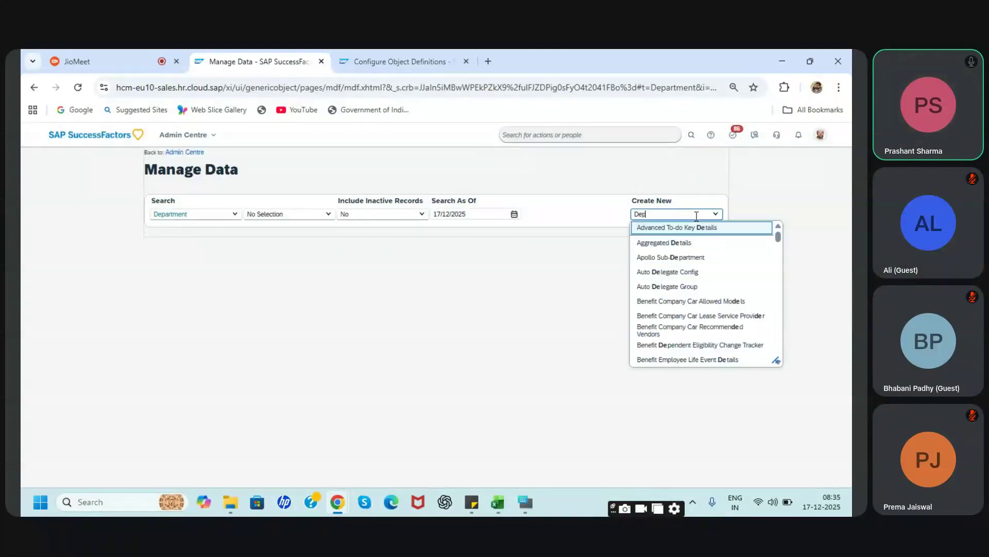
{"action": "key", "text": "BackSpace"}
{"action": "key", "text": "BackSpace"}
{"action": "key", "text": "BackSpace"}
{"action": "key", "text": "Escape"}
{"action": "type", "text": "Depart"}
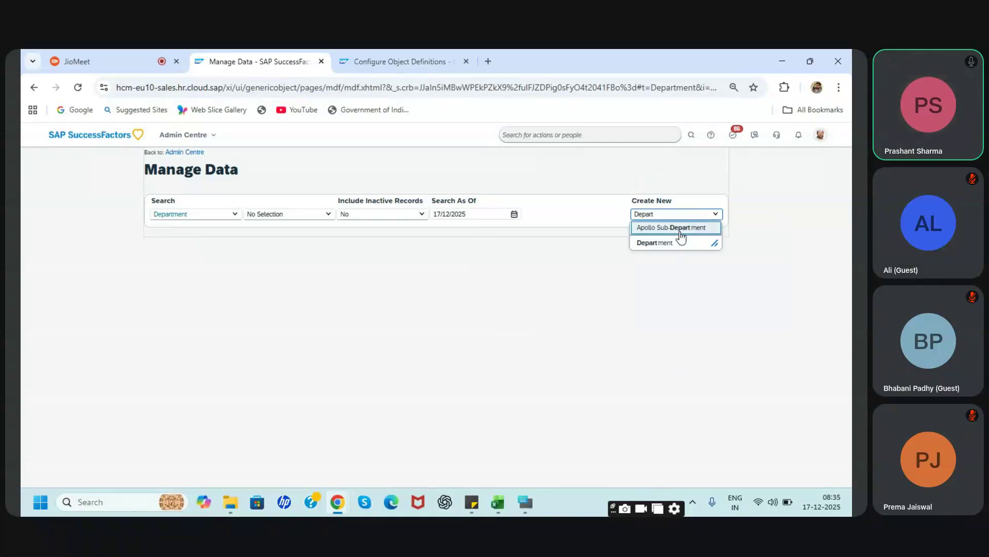
{"action": "left_click", "coordinate": [670, 242]}
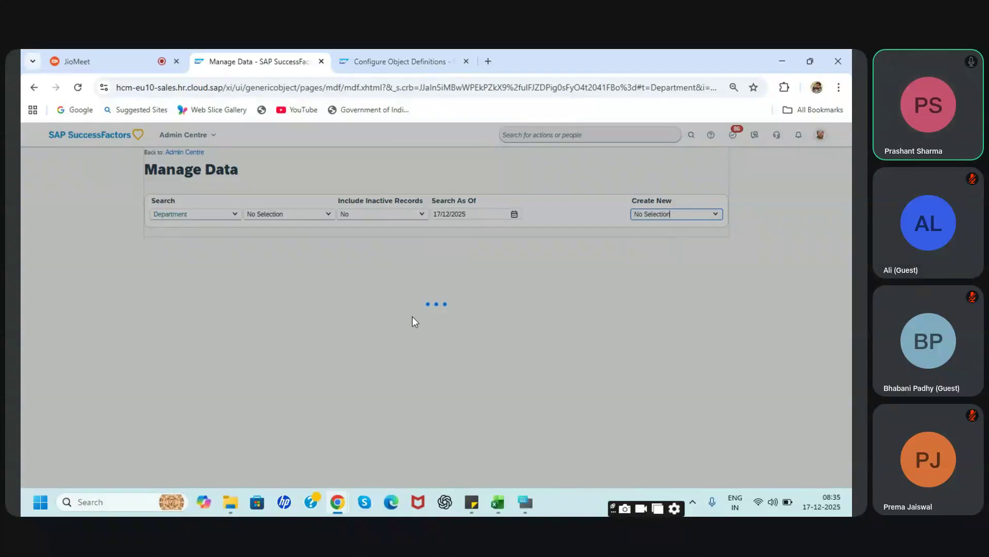
Try the value 666 in the new department's Decimal field, and clear it again
{"action": "scroll", "coordinate": [415, 322], "scroll_direction": "down", "scroll_amount": 5}
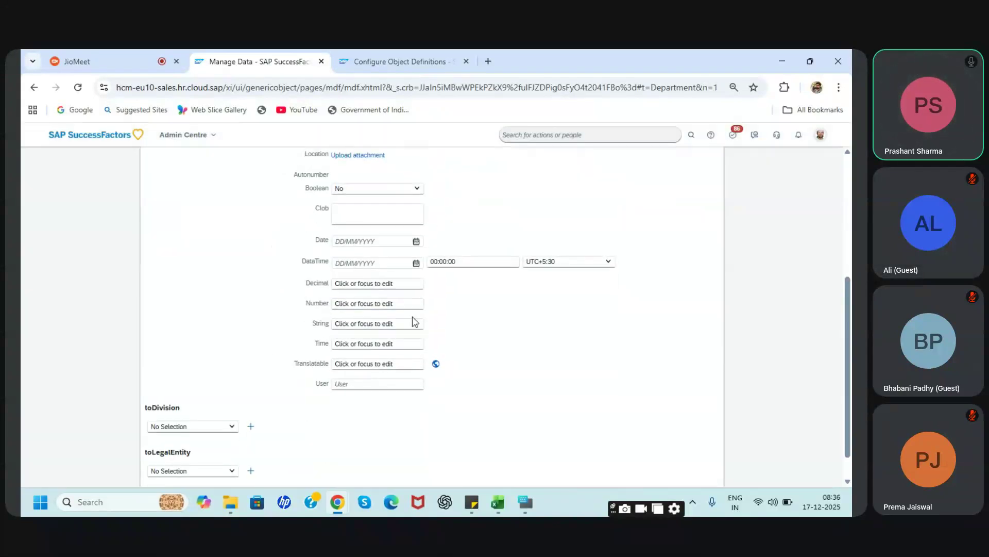
{"action": "left_click", "coordinate": [380, 286]}
{"action": "type", "text": "666"}
{"action": "key", "text": "BackSpace"}
{"action": "key", "text": "BackSpace"}
{"action": "key", "text": "BackSpace"}
{"action": "key", "text": "BackSpace"}
Try to save the new department with .6666 in the Number field and tyu as Department Code
{"action": "left_click", "coordinate": [366, 302]}
{"action": "type", "text": ".6666"}
{"action": "left_click", "coordinate": [478, 319]}
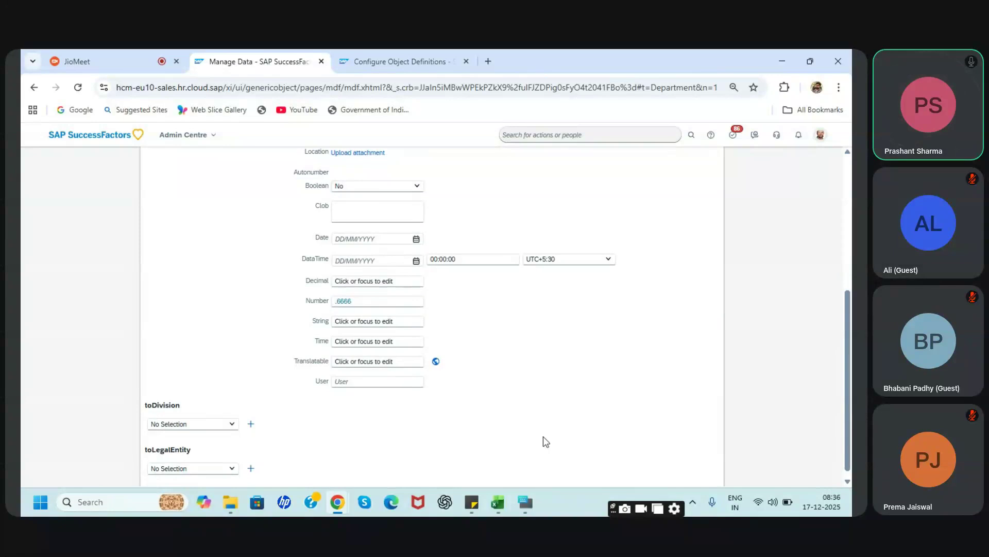
{"action": "scroll", "coordinate": [543, 435], "scroll_direction": "down", "scroll_amount": 1}
{"action": "left_click", "coordinate": [671, 467]}
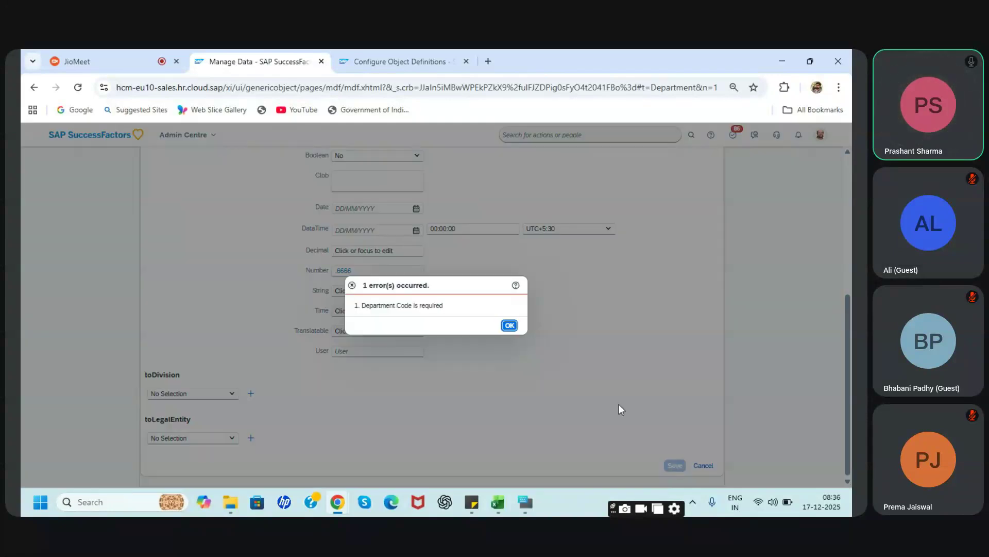
{"action": "left_click", "coordinate": [509, 325]}
{"action": "type", "text": "tyu"}
{"action": "left_click", "coordinate": [589, 422]}
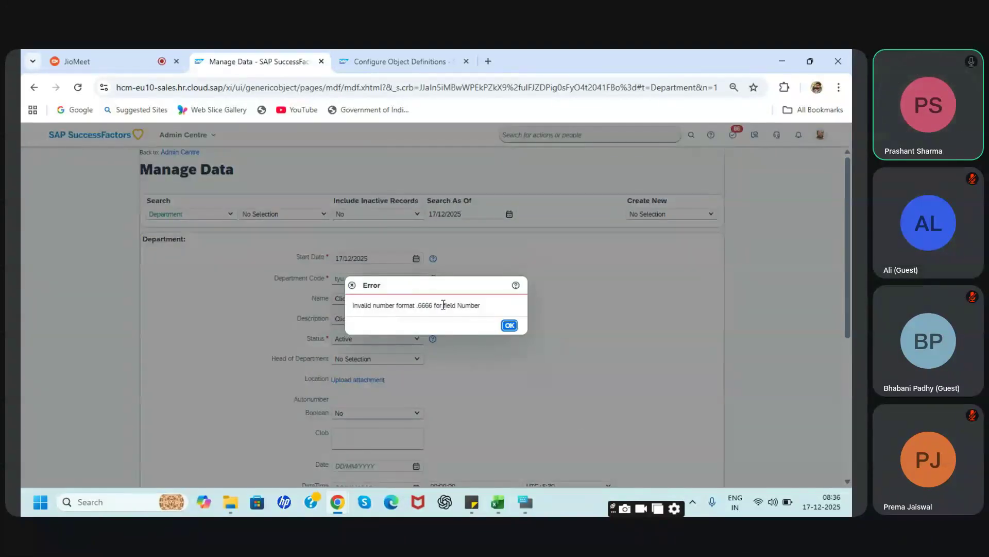
{"action": "left_click", "coordinate": [510, 330]}
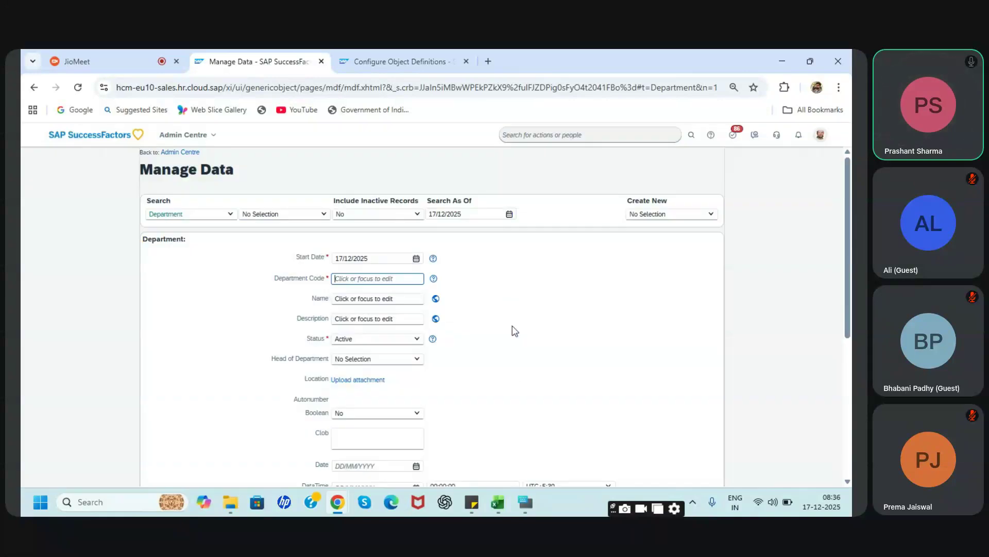
Shorten the Number value to .666, re-enter tyu as Department Code, and try to save the record again
{"action": "left_click", "coordinate": [370, 333]}
{"action": "key", "text": "BackSpace"}
{"action": "key", "text": "BackSpace"}
{"action": "key", "text": "BackSpace"}
{"action": "key", "text": "BackSpace"}
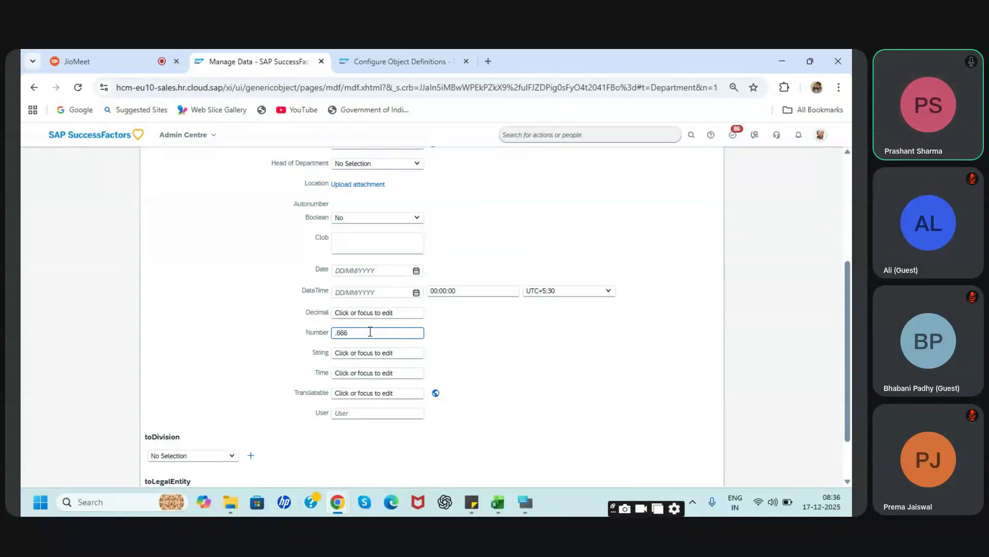
{"action": "left_click", "coordinate": [524, 368]}
{"action": "scroll", "coordinate": [524, 368], "scroll_direction": "down", "scroll_amount": 2}
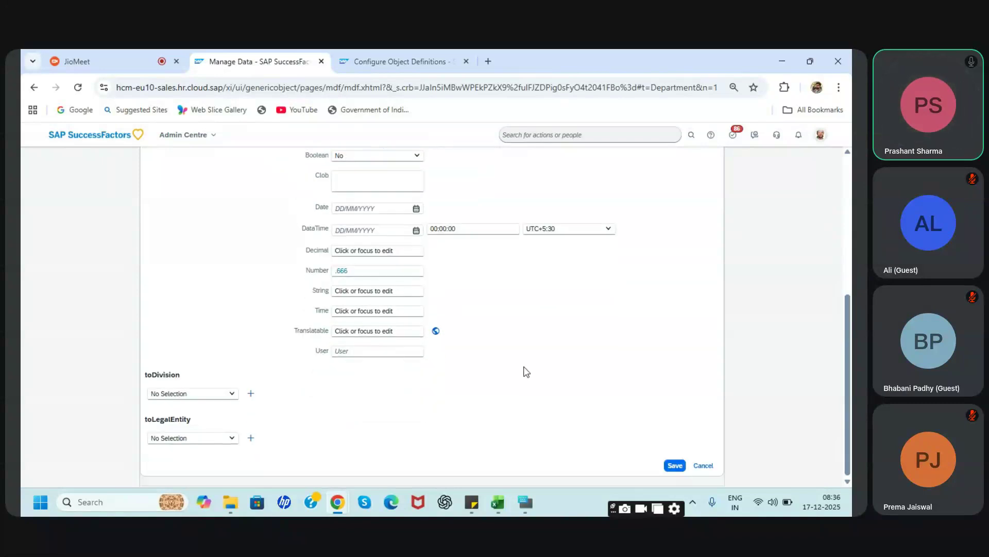
{"action": "left_click", "coordinate": [673, 465]}
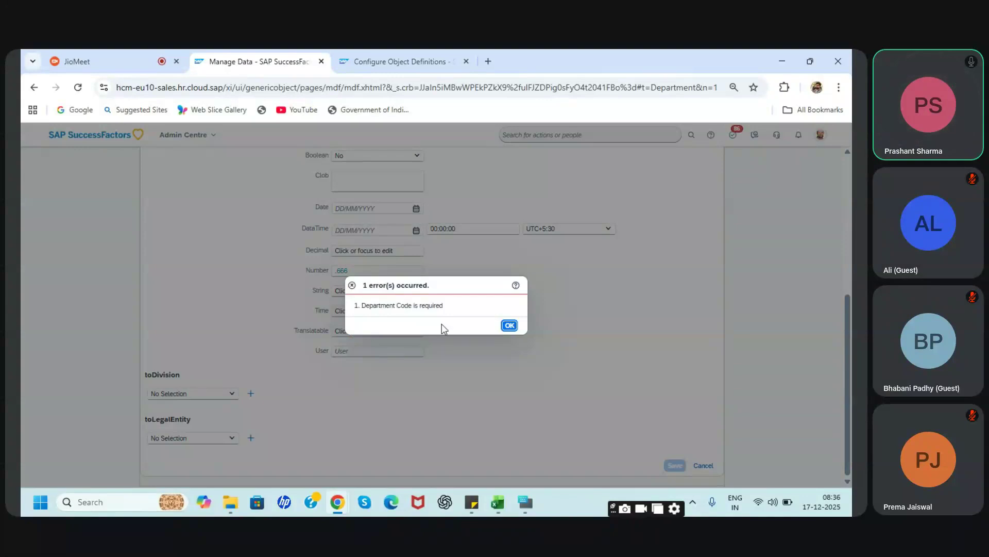
{"action": "left_click", "coordinate": [510, 325]}
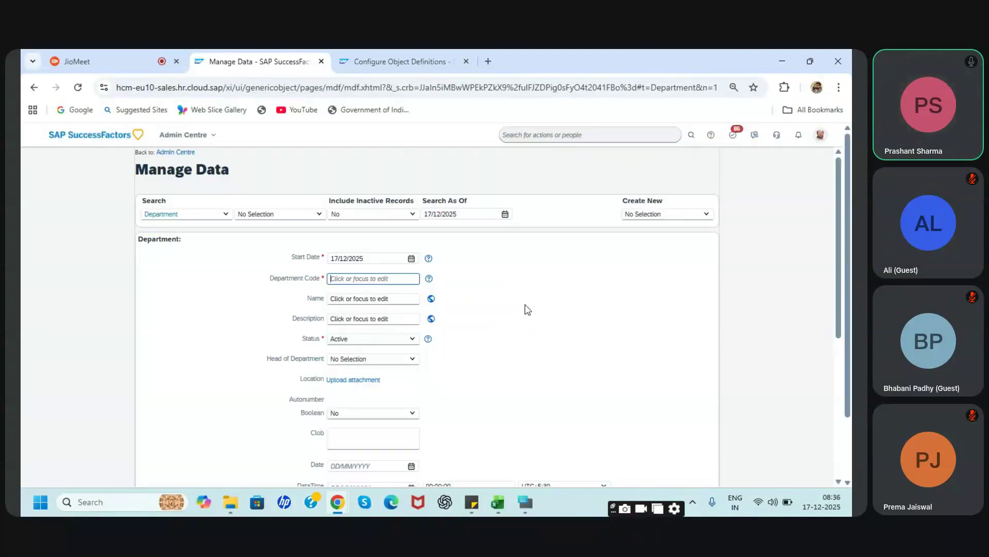
{"action": "type", "text": "ty"}
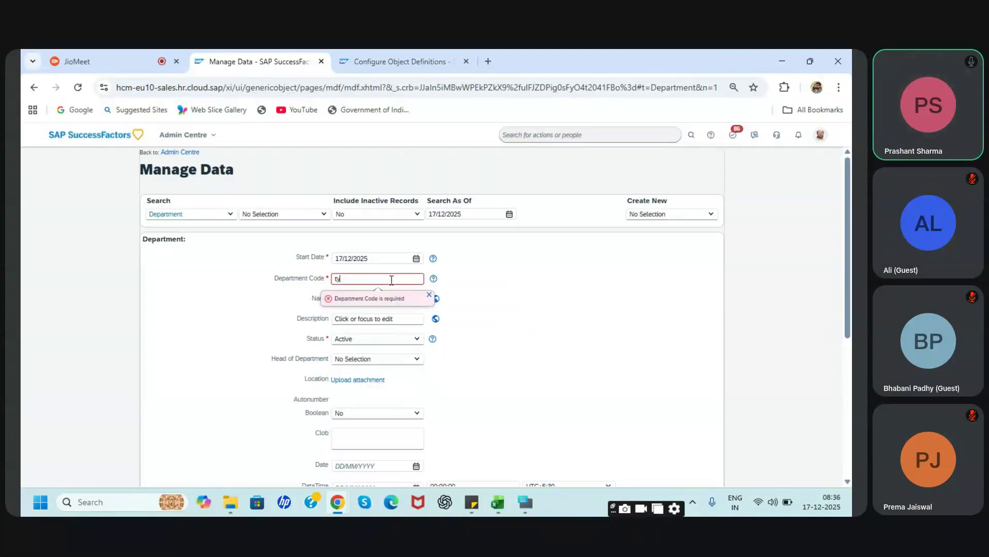
{"action": "left_click", "coordinate": [501, 356]}
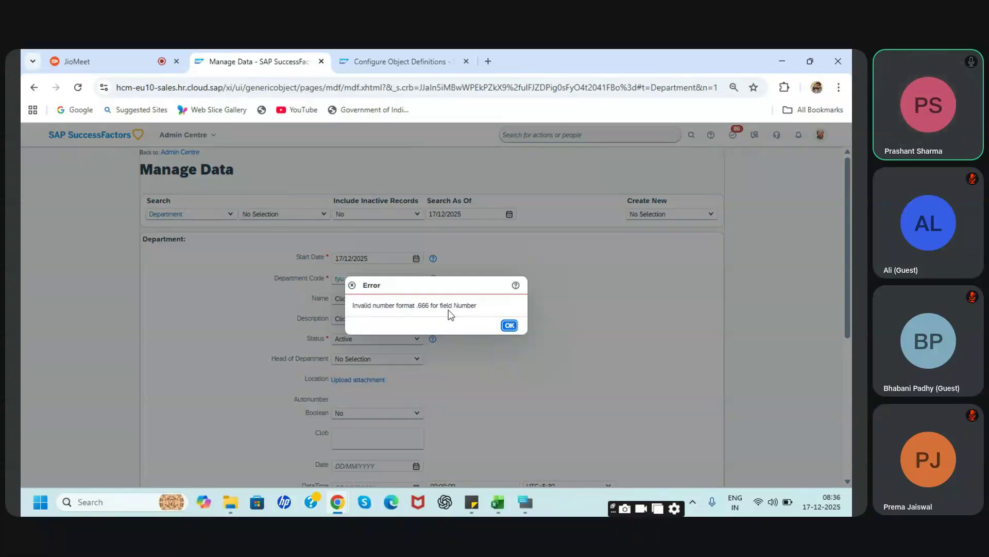
{"action": "left_click", "coordinate": [510, 325]}
Replace the Number field's decimal entry with the whole number 6666
{"action": "scroll", "coordinate": [507, 354], "scroll_direction": "down", "scroll_amount": 5}
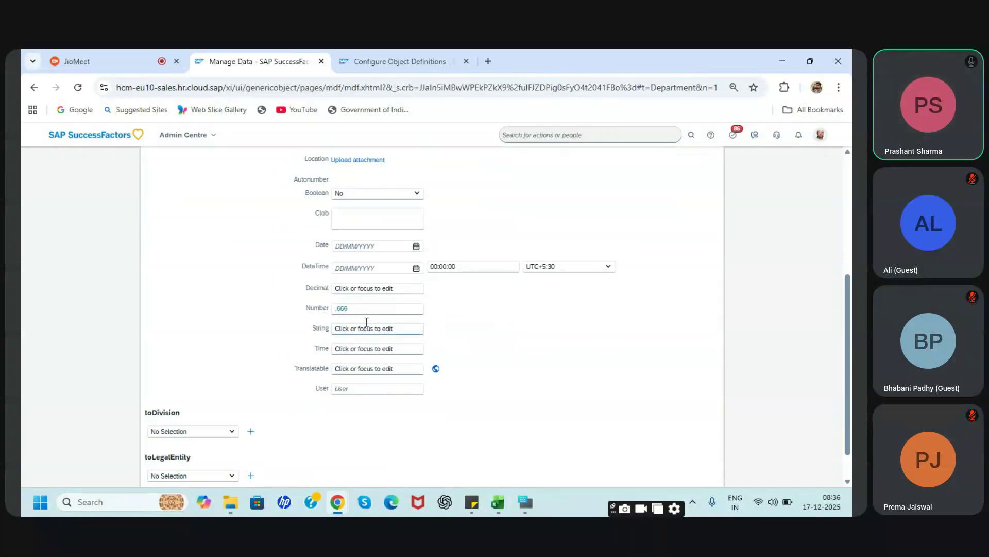
{"action": "left_click", "coordinate": [374, 307]}
{"action": "key", "text": "BackSpace"}
{"action": "key", "text": "BackSpace"}
{"action": "key", "text": "BackSpace"}
{"action": "left_click", "coordinate": [372, 291]}
{"action": "left_click", "coordinate": [353, 310]}
{"action": "type", "text": "6666"}
{"action": "left_click", "coordinate": [502, 370]}
Set the new department's Department Code to tyu
{"action": "scroll", "coordinate": [503, 370], "scroll_direction": "up", "scroll_amount": 3}
{"action": "left_click", "coordinate": [387, 208]}
{"action": "type", "text": "tyu"}
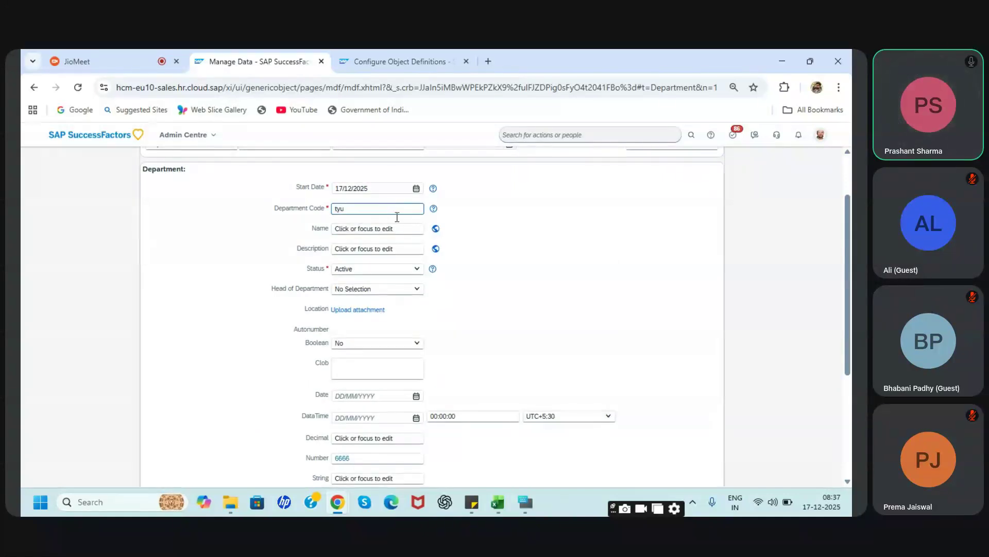
{"action": "left_click", "coordinate": [523, 345]}
Clear the value from the new department's Number field
{"action": "scroll", "coordinate": [522, 344], "scroll_direction": "down", "scroll_amount": 3}
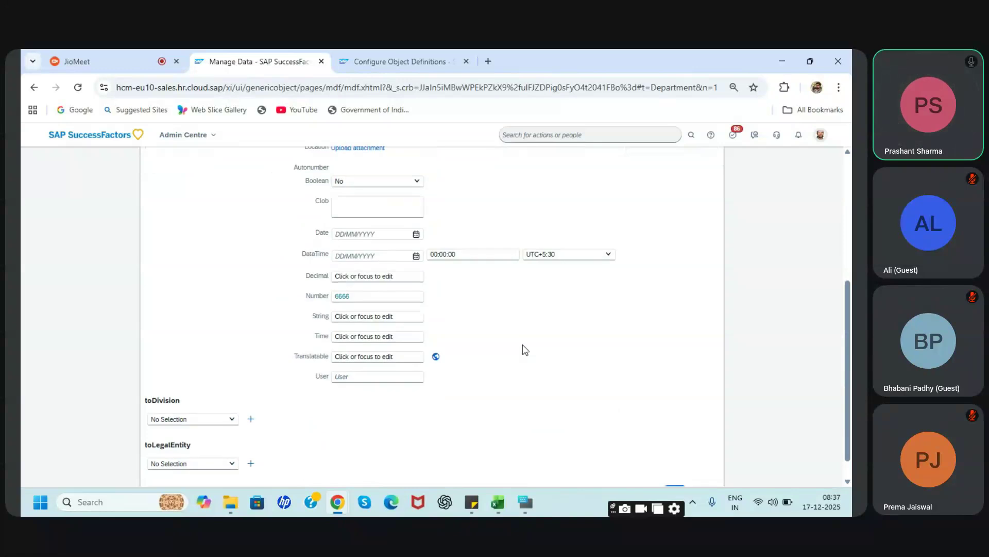
{"action": "double_click", "coordinate": [354, 296]}
{"action": "key", "text": "BackSpace"}
{"action": "left_click", "coordinate": [381, 278]}
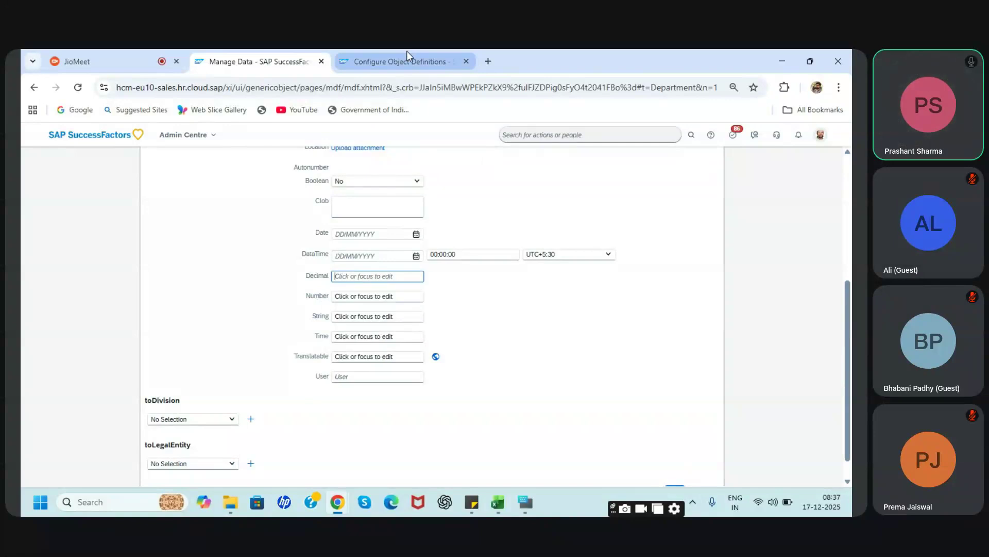
Try a random mix of letters, digits and symbols in the String field, and clear it again
{"action": "left_click", "coordinate": [336, 317]}
{"action": "type", "text": "ffsiotu5]fb=-n\\w6-\\mb5 rj"}
{"action": "key", "text": "BackSpace"}
{"action": "key", "text": "BackSpace"}
{"action": "key", "text": "BackSpace"}
{"action": "key", "text": "BackSpace"}
{"action": "key", "text": "BackSpace"}
{"action": "key", "text": "BackSpace"}
{"action": "key", "text": "BackSpace"}
{"action": "key", "text": "BackSpace"}
{"action": "key", "text": "BackSpace"}
{"action": "key", "text": "BackSpace"}
{"action": "key", "text": "BackSpace"}
{"action": "key", "text": "BackSpace"}
{"action": "key", "text": "BackSpace"}
{"action": "key", "text": "BackSpace"}
{"action": "key", "text": "BackSpace"}
{"action": "key", "text": "BackSpace"}
{"action": "key", "text": "BackSpace"}
{"action": "key", "text": "BackSpace"}
{"action": "key", "text": "BackSpace"}
{"action": "key", "text": "BackSpace"}
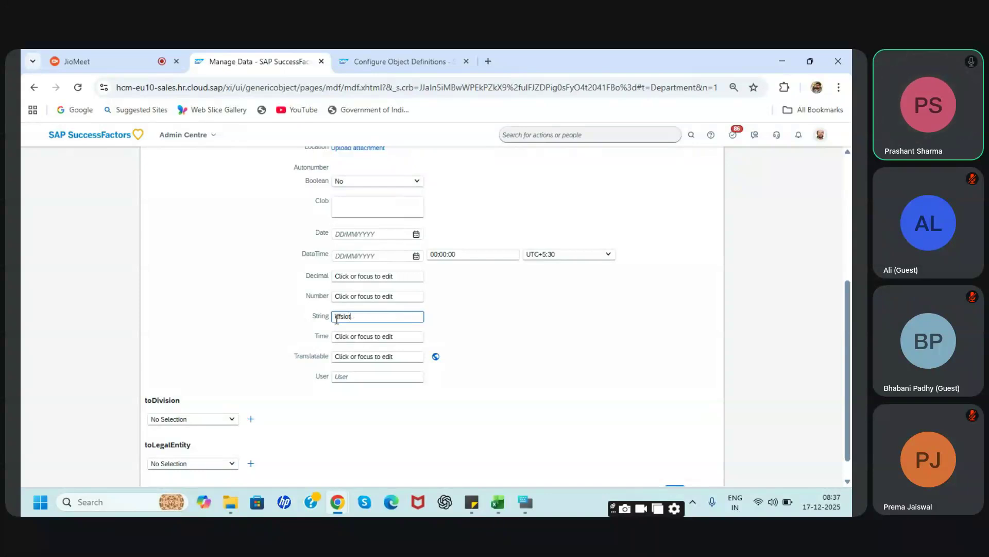
Try the value 66:66:66 in the Time field, and clear it again
{"action": "left_click", "coordinate": [356, 339]}
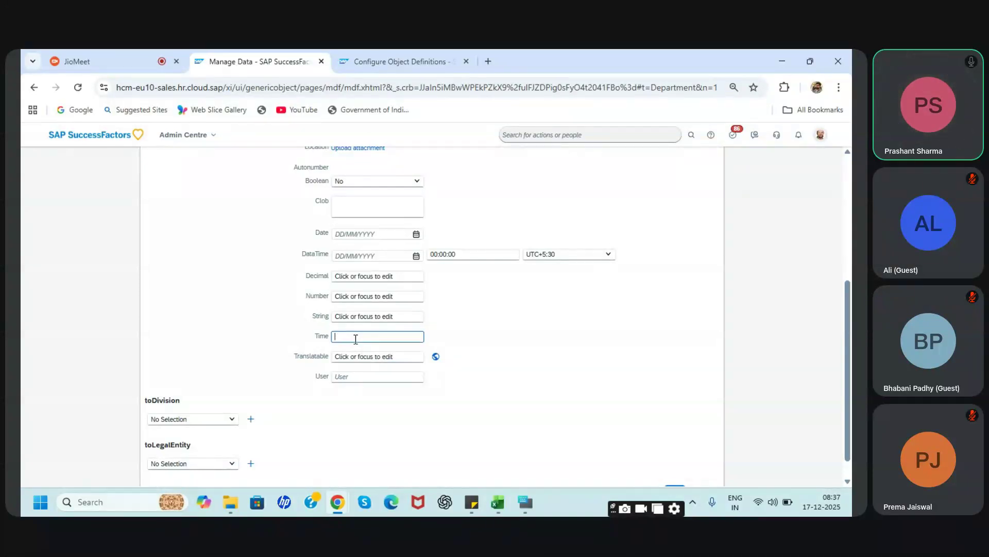
{"action": "type", "text": "66:66:66"}
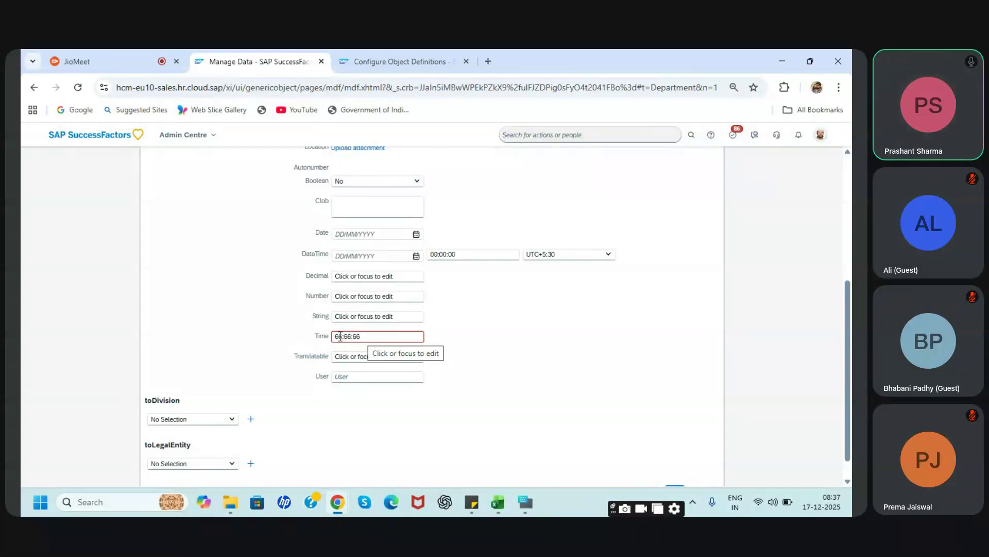
{"action": "key", "text": "BackSpace"}
{"action": "key", "text": "BackSpace"}
{"action": "key", "text": "BackSpace"}
{"action": "key", "text": "BackSpace"}
{"action": "key", "text": "BackSpace"}
{"action": "key", "text": "BackSpace"}
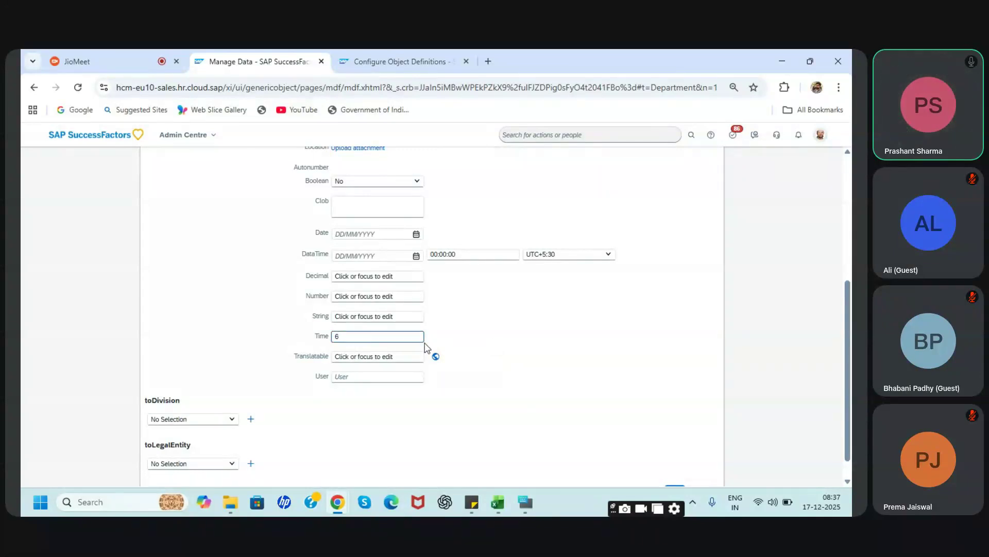
Test the Translatable field with the letter t, clear it, and view the field's language translations
{"action": "left_click", "coordinate": [393, 357]}
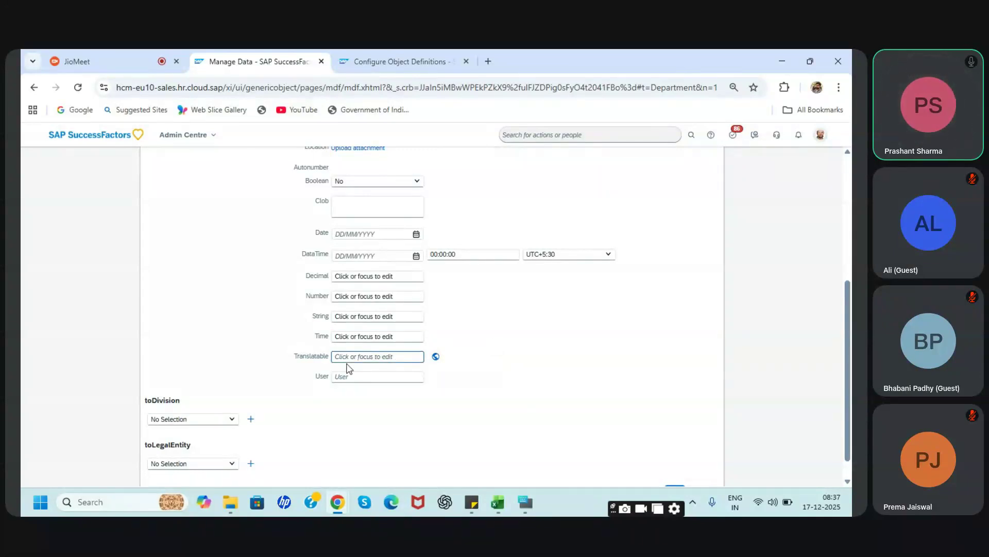
{"action": "left_click_drag", "start_coordinate": [328, 356], "coordinate": [290, 360]}
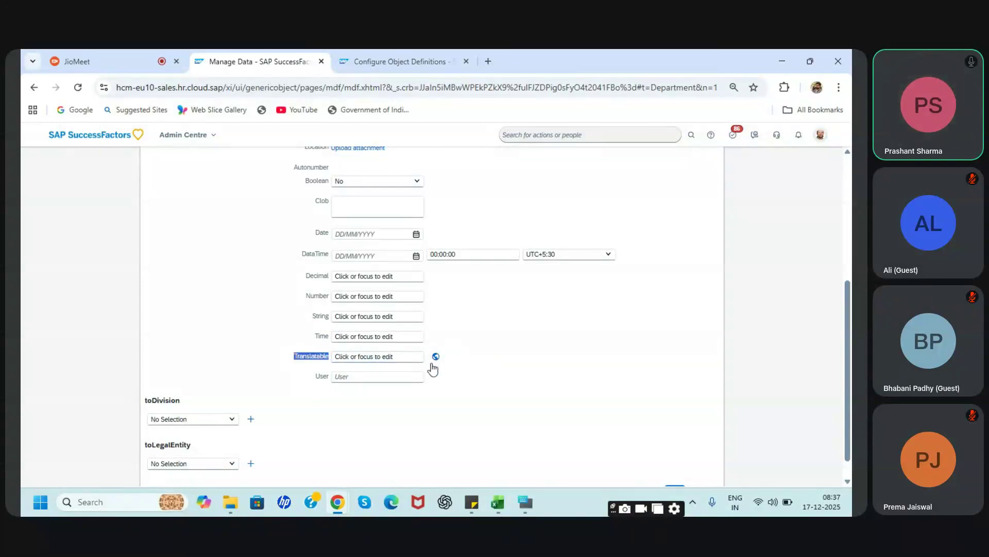
{"action": "left_click", "coordinate": [402, 357]}
{"action": "type", "text": "t"}
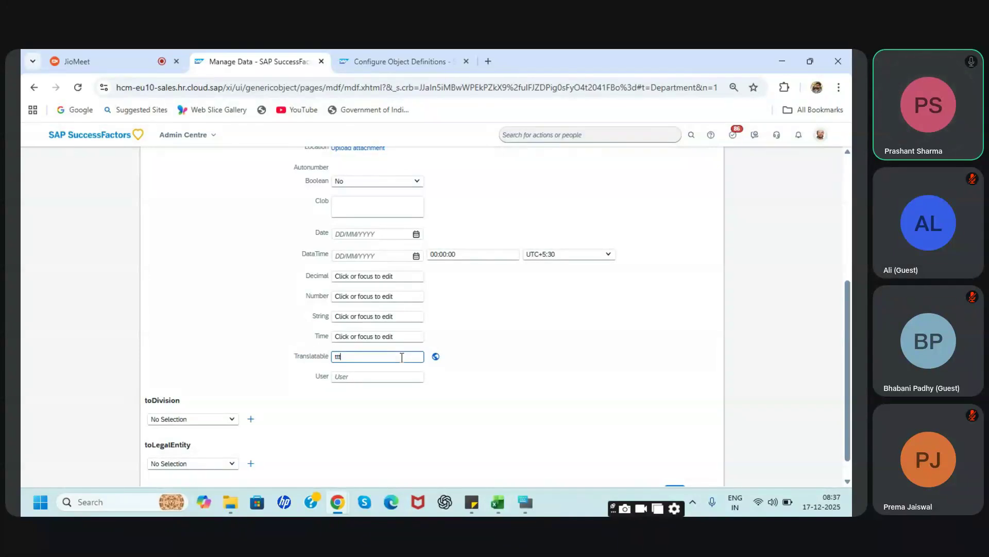
{"action": "key", "text": "BackSpace"}
{"action": "left_click", "coordinate": [434, 358]}
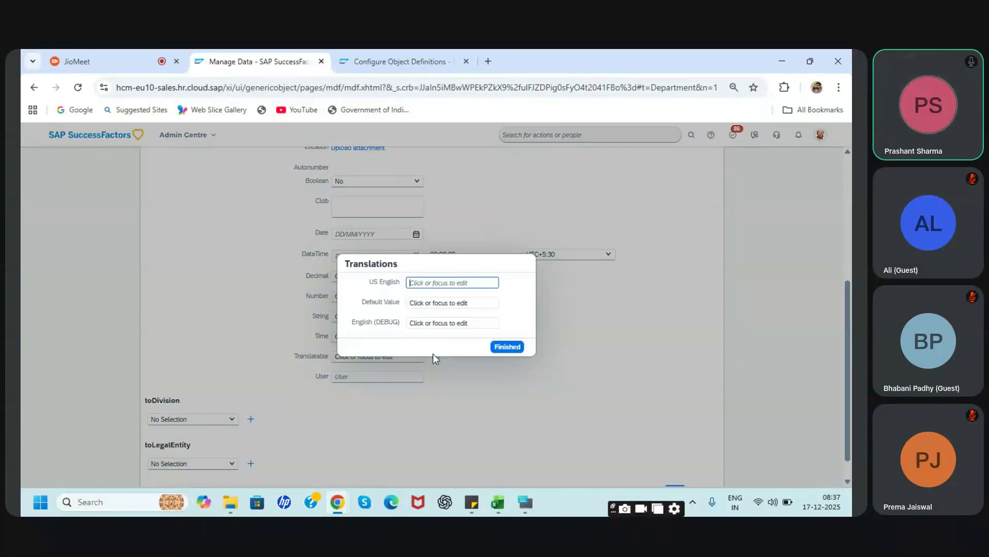
{"action": "left_click", "coordinate": [508, 346]}
Search the User field for employees by two different first names, leaving the field empty
{"action": "left_click", "coordinate": [382, 377]}
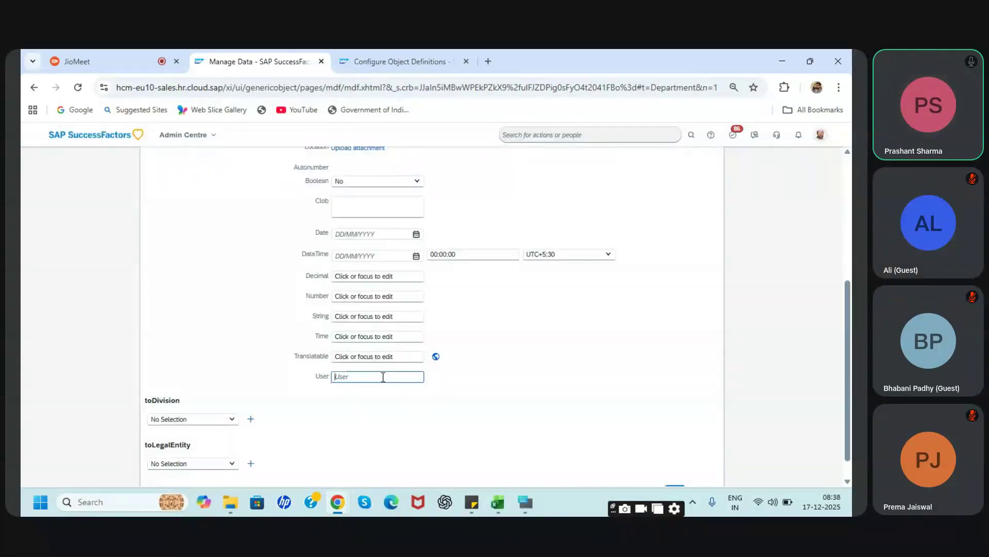
{"action": "type", "text": "Peter"}
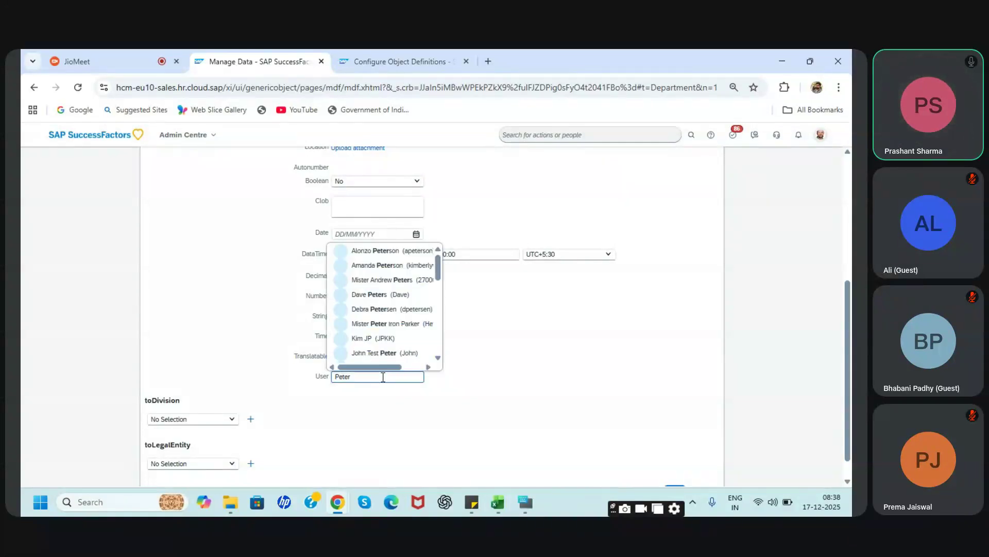
{"action": "key", "text": "BackSpace"}
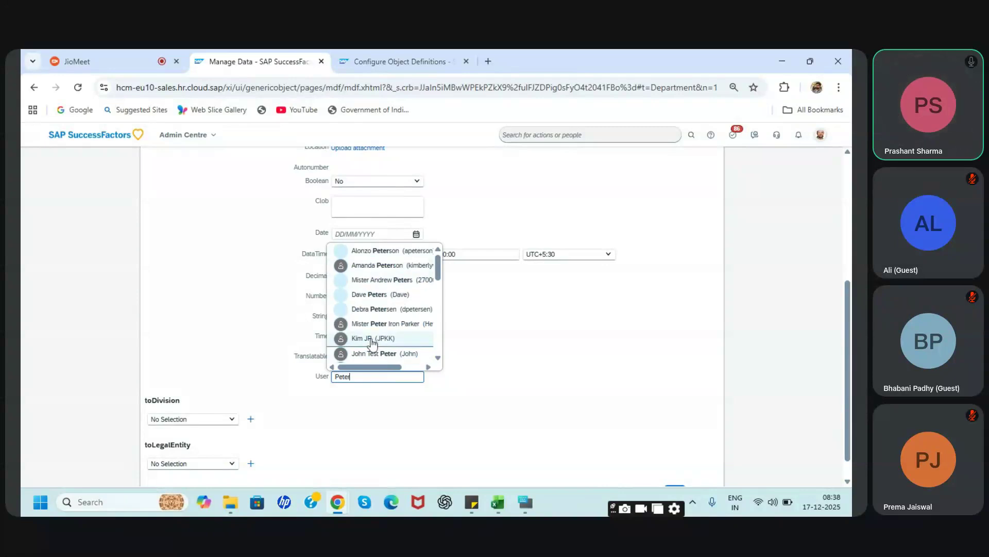
{"action": "key", "text": "BackSpace"}
{"action": "key", "text": "BackSpace"}
{"action": "type", "text": "A"}
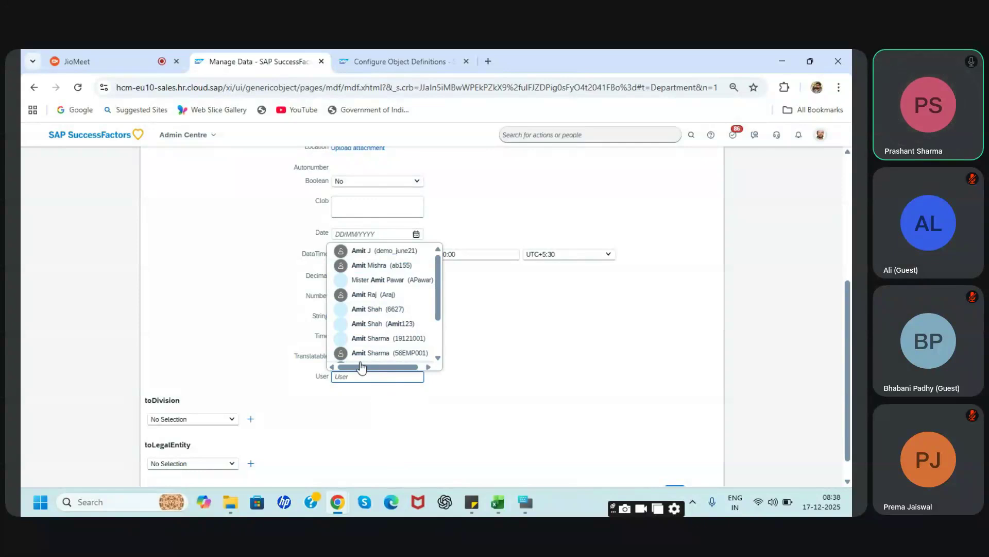
{"action": "left_click", "coordinate": [356, 426]}
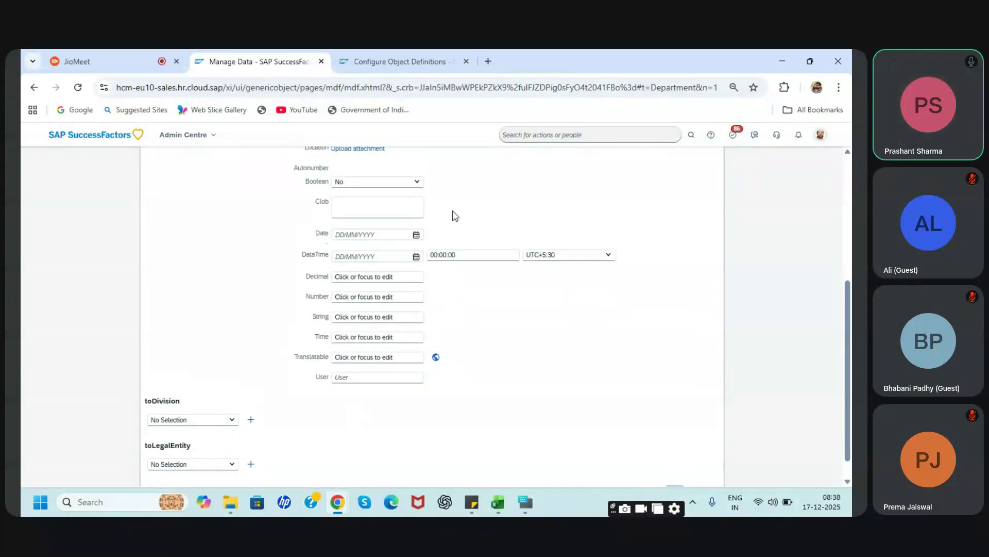
Open the Department object definition for correction in Configure Object Definitions
{"action": "scroll", "coordinate": [444, 210], "scroll_direction": "up", "scroll_amount": 1}
{"action": "scroll", "coordinate": [420, 222], "scroll_direction": "down", "scroll_amount": 1}
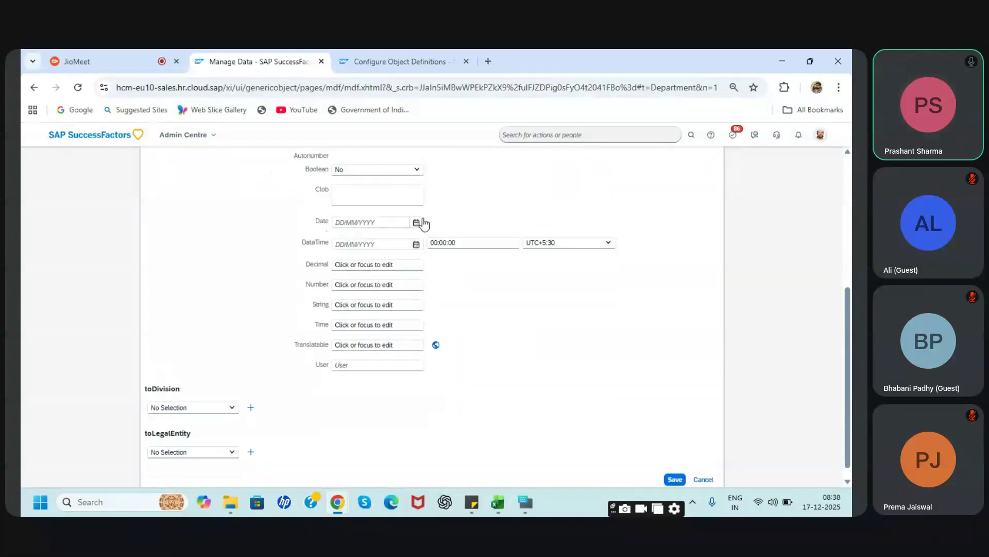
{"action": "left_click", "coordinate": [433, 63]}
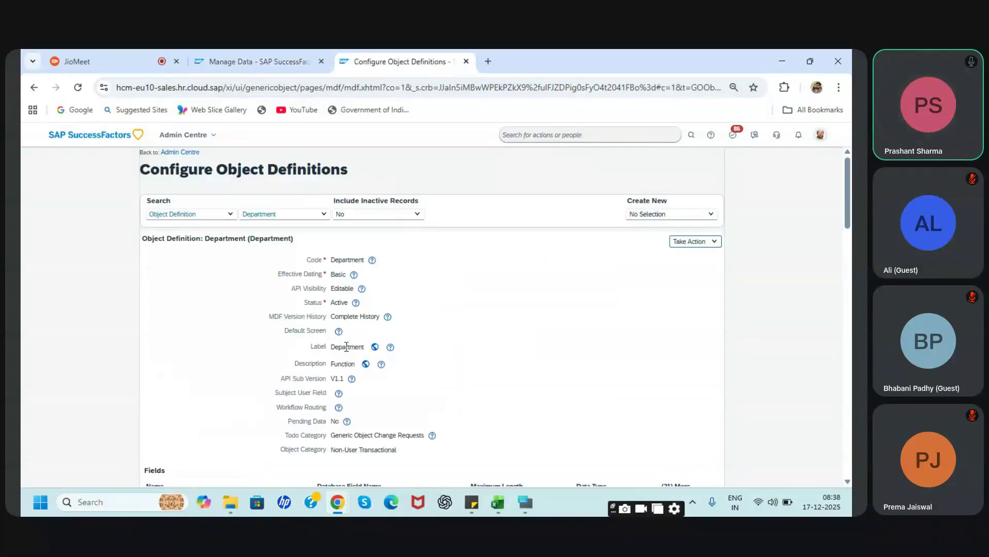
{"action": "left_click", "coordinate": [697, 241]}
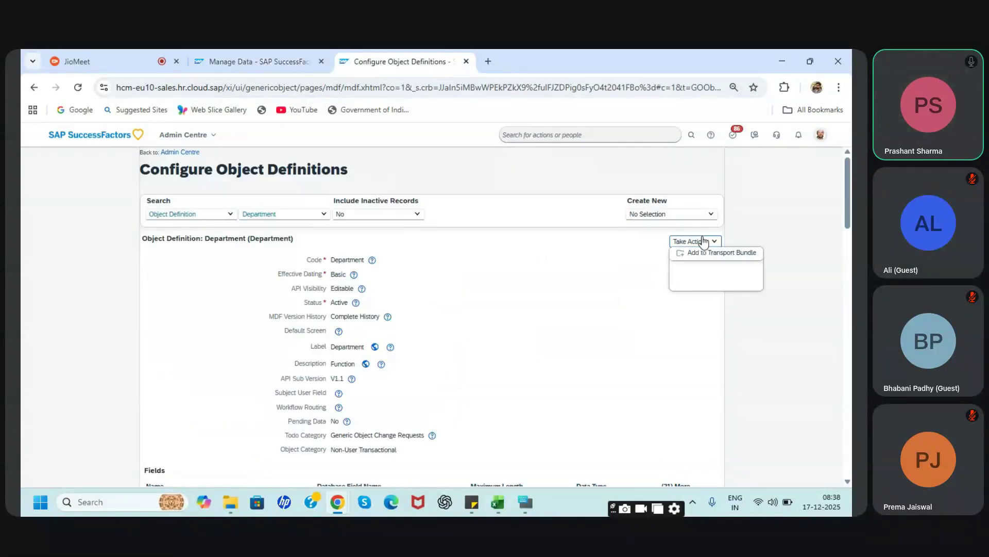
{"action": "left_click", "coordinate": [692, 254]}
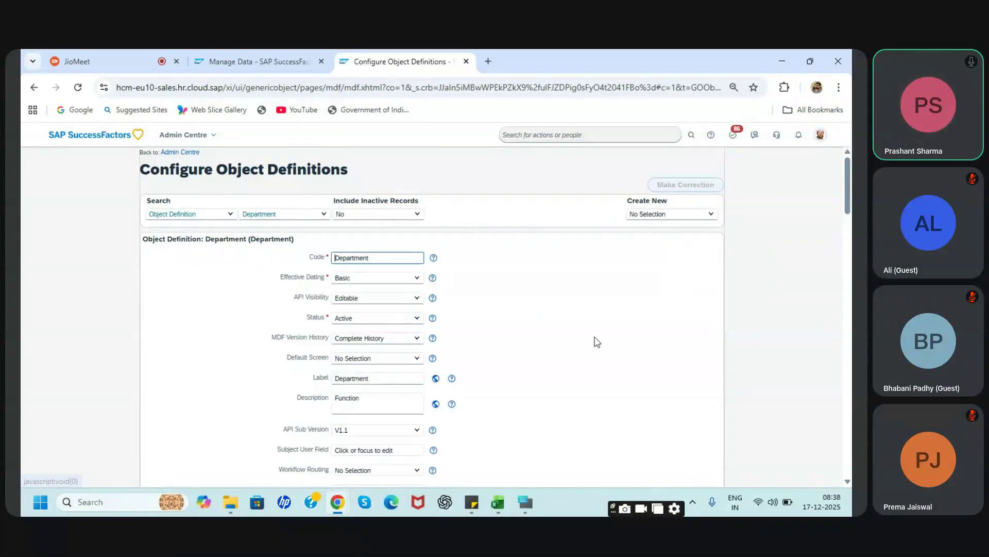
Delete all custom fields from cust_Attachment through cust_User in the Department object definition and save it
{"action": "scroll", "coordinate": [594, 340], "scroll_direction": "down", "scroll_amount": 10}
{"action": "scroll", "coordinate": [595, 341], "scroll_direction": "down", "scroll_amount": 6}
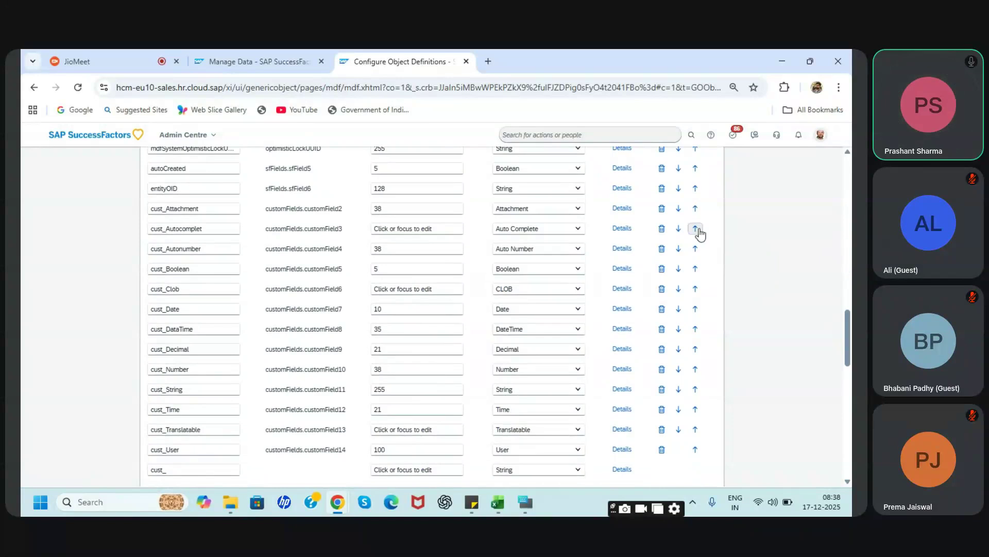
{"action": "left_click", "coordinate": [662, 209]}
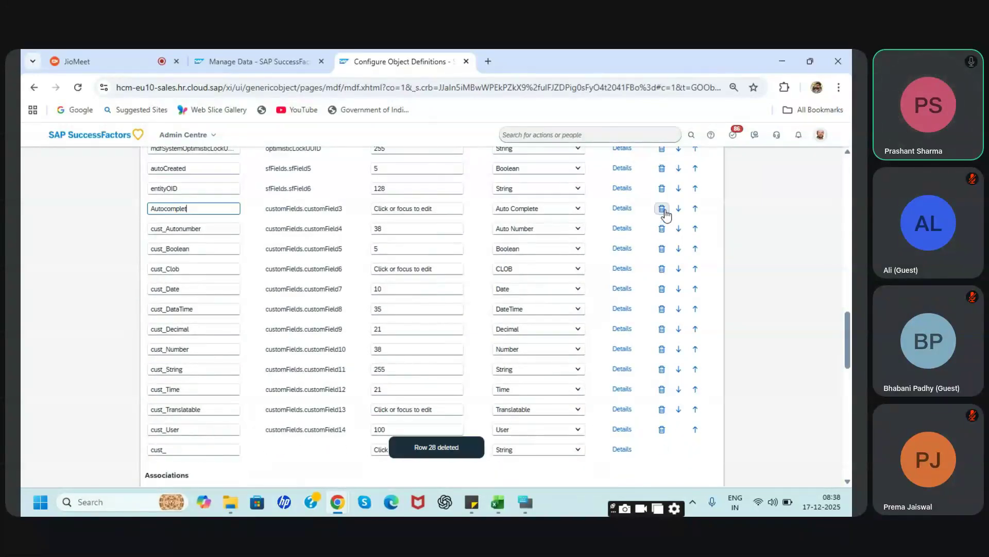
{"action": "left_click", "coordinate": [662, 211]}
{"action": "left_click", "coordinate": [662, 212]}
{"action": "left_click", "coordinate": [662, 212]}
{"action": "left_click", "coordinate": [662, 212]}
{"action": "left_click", "coordinate": [662, 211]}
{"action": "left_click", "coordinate": [662, 209]}
{"action": "left_click", "coordinate": [662, 209]}
{"action": "left_click", "coordinate": [662, 209]}
{"action": "left_click", "coordinate": [662, 209]}
{"action": "left_click", "coordinate": [662, 208]}
{"action": "left_click", "coordinate": [662, 209]}
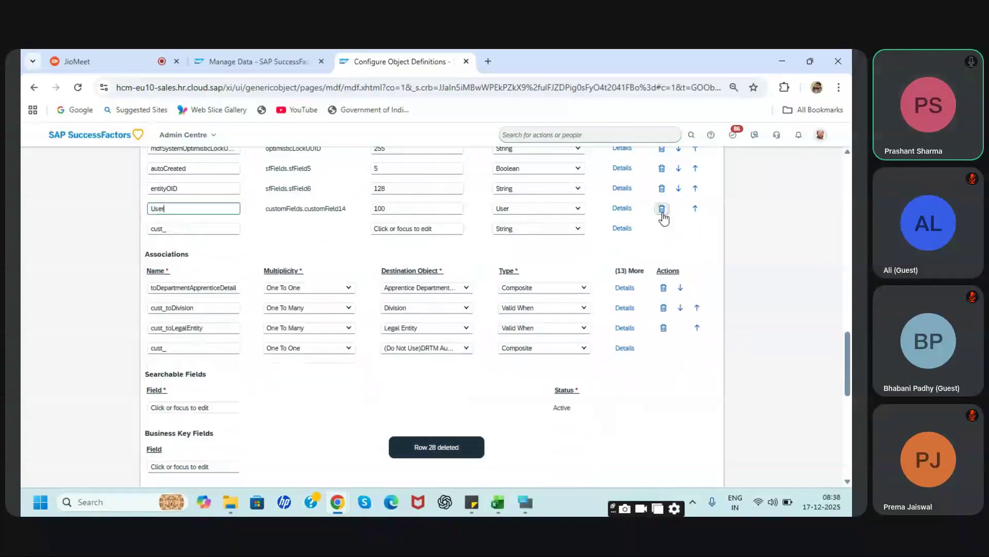
{"action": "left_click", "coordinate": [662, 209]}
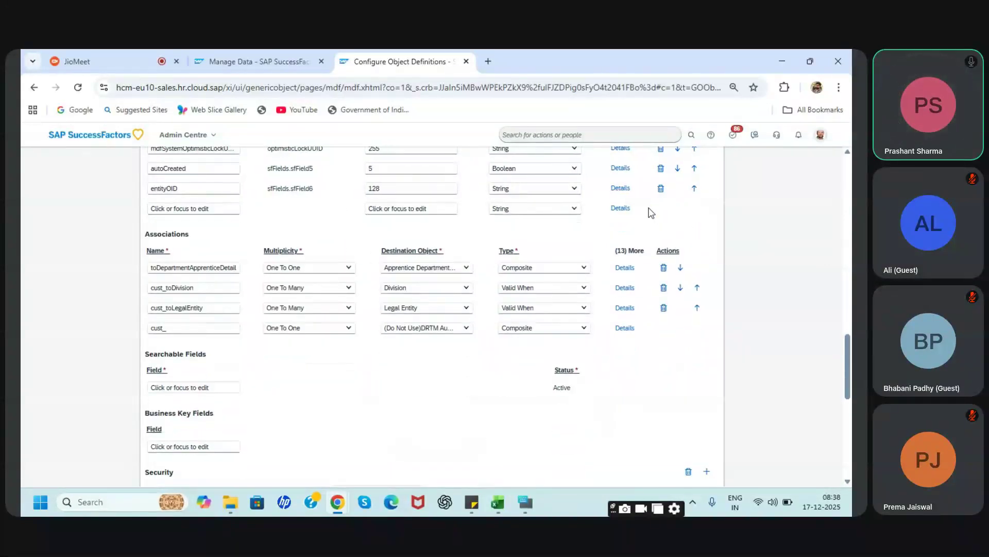
{"action": "scroll", "coordinate": [634, 400], "scroll_direction": "down", "scroll_amount": 8}
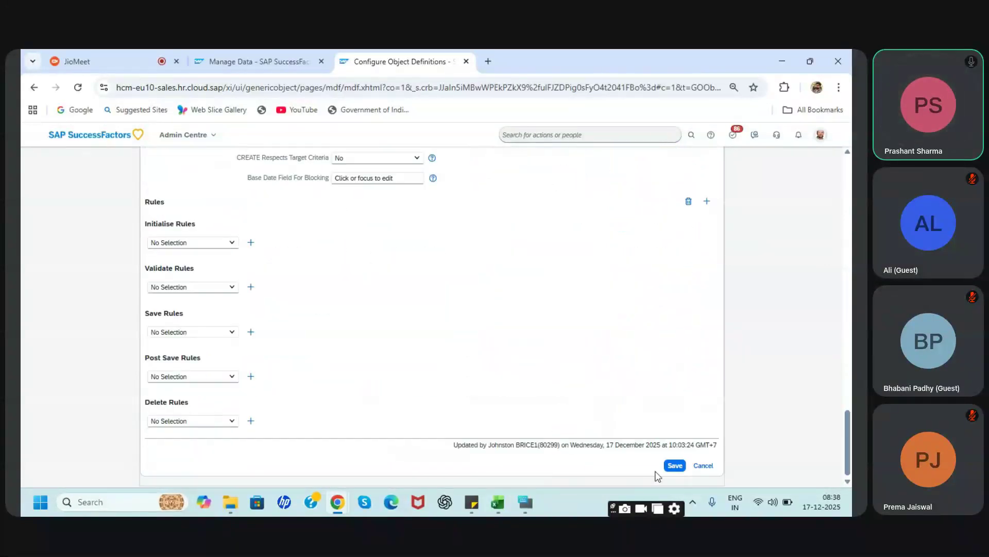
{"action": "left_click", "coordinate": [668, 467]}
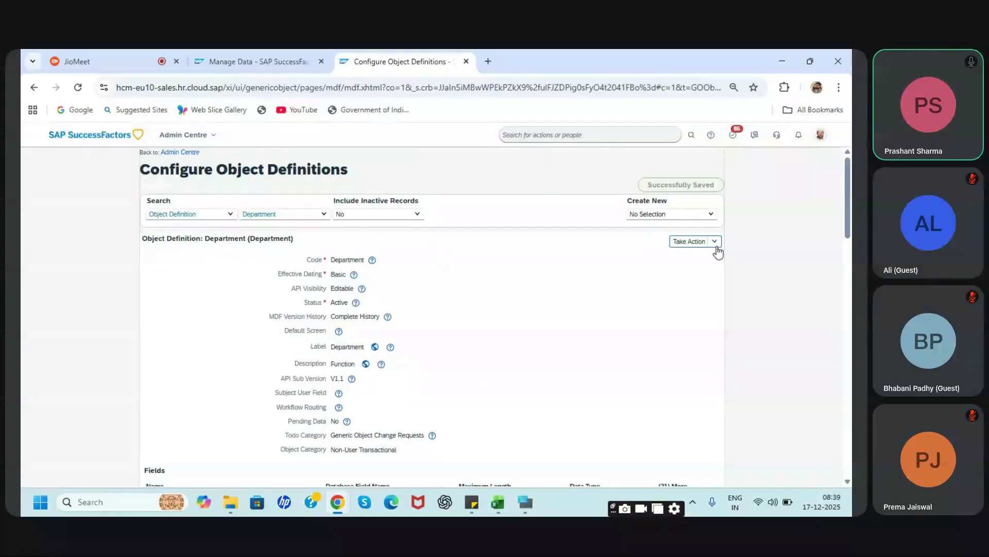
Reopen the Department definition for correction and view the data types offered for a new custom field
{"action": "left_click", "coordinate": [716, 243]}
{"action": "left_click", "coordinate": [716, 250]}
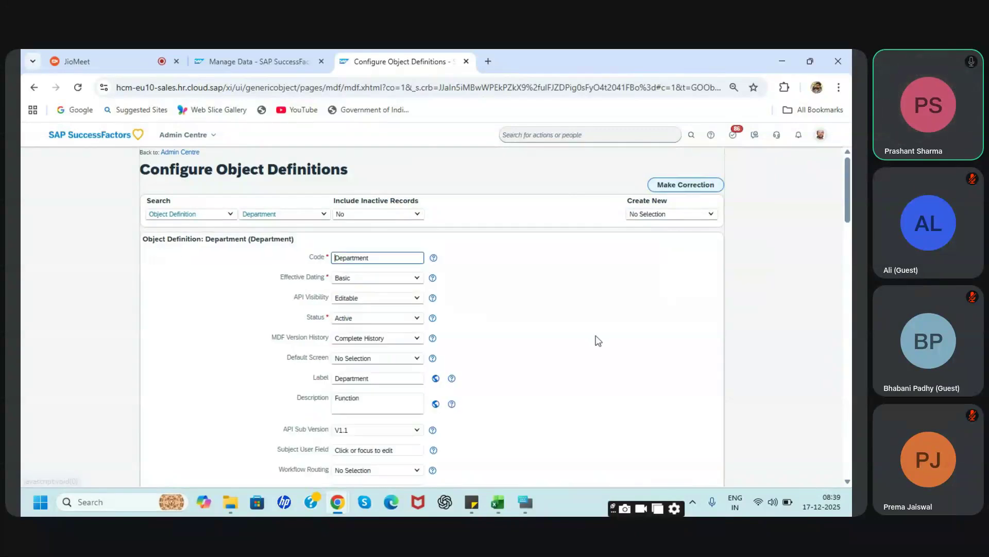
{"action": "scroll", "coordinate": [597, 340], "scroll_direction": "down", "scroll_amount": 10}
{"action": "scroll", "coordinate": [598, 341], "scroll_direction": "down", "scroll_amount": 5}
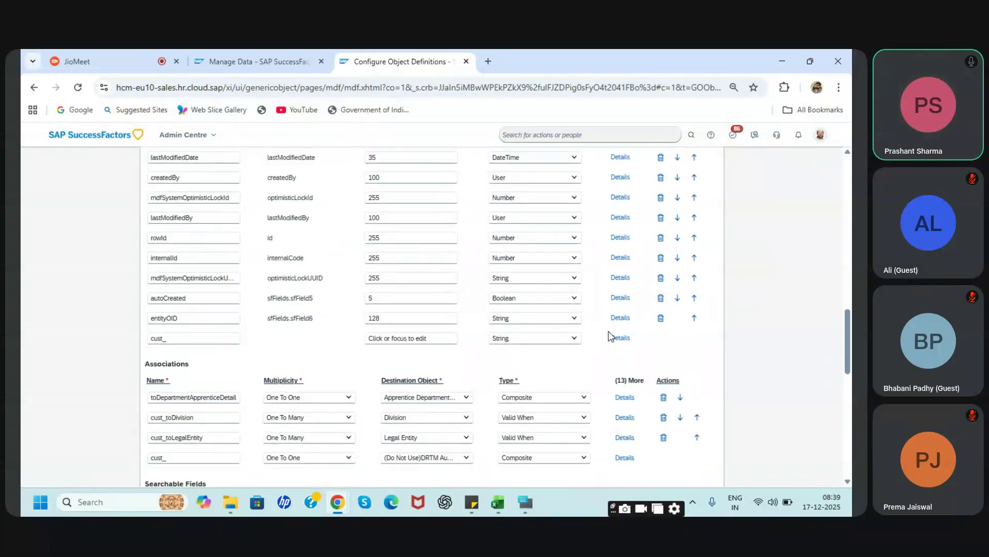
{"action": "left_click", "coordinate": [572, 339]}
{"action": "scroll", "coordinate": [561, 315], "scroll_direction": "down", "scroll_amount": 3}
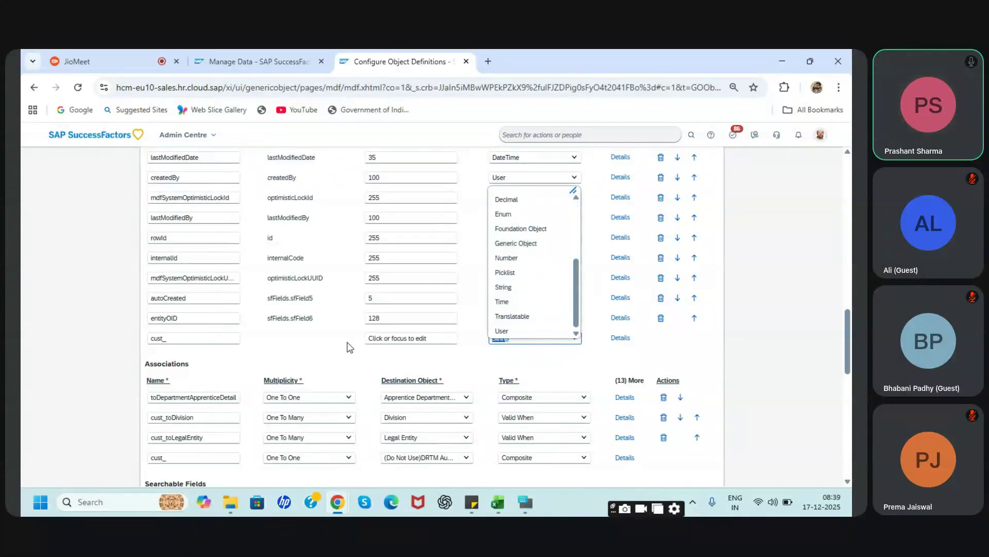
{"action": "left_click", "coordinate": [277, 350]}
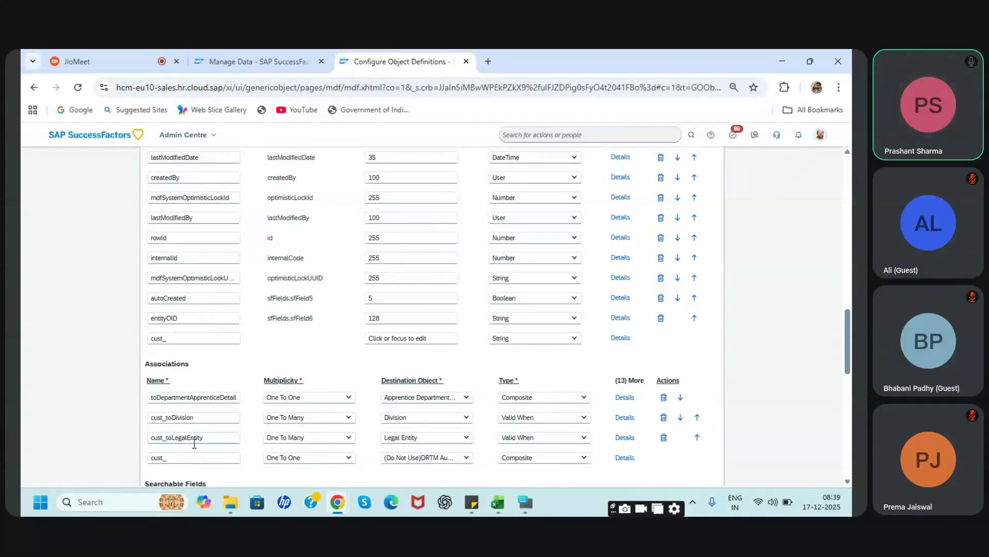
{"action": "left_click", "coordinate": [209, 435]}
{"action": "left_click_drag", "start_coordinate": [189, 437], "coordinate": [152, 437]}
{"action": "key", "text": "ctrl+c"}
{"action": "left_click", "coordinate": [207, 339]}
{"action": "key", "text": "ctrl+v"}
{"action": "key", "text": "BackSpace"}
{"action": "key", "text": "BackSpace"}
{"action": "key", "text": "BackSpace"}
{"action": "key", "text": "BackSpace"}
{"action": "key", "text": "BackSpace"}
{"action": "key", "text": "BackSpace"}
{"action": "key", "text": "BackSpace"}
{"action": "key", "text": "BackSpace"}
{"action": "key", "text": "BackSpace"}
{"action": "key", "text": "BackSpace"}
{"action": "key", "text": "BackSpace"}
{"action": "key", "text": "BackSpace"}
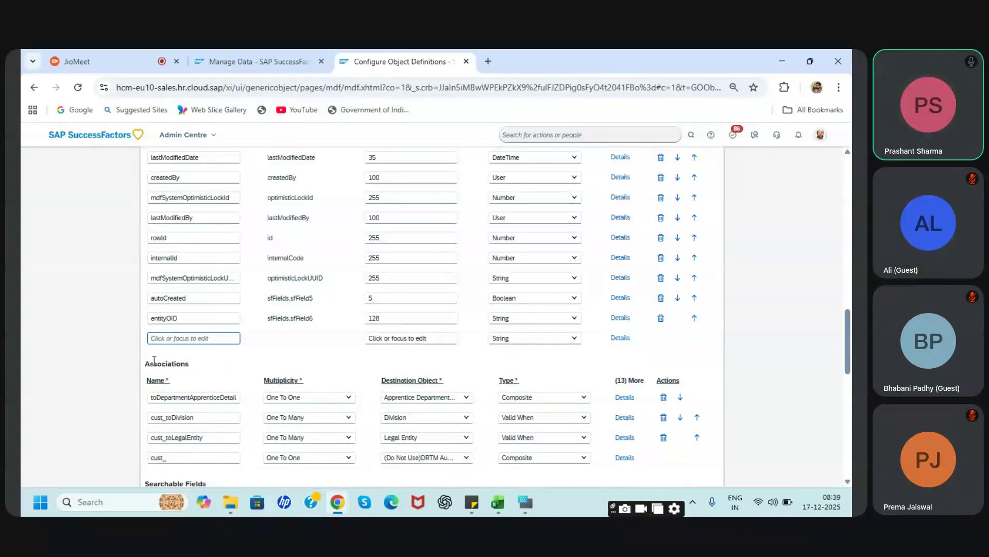
Examine the Associations section of the Department definition, including name, multiplicity, destination object and type
{"action": "scroll", "coordinate": [154, 360], "scroll_direction": "down", "scroll_amount": 1}
{"action": "left_click", "coordinate": [147, 356]}
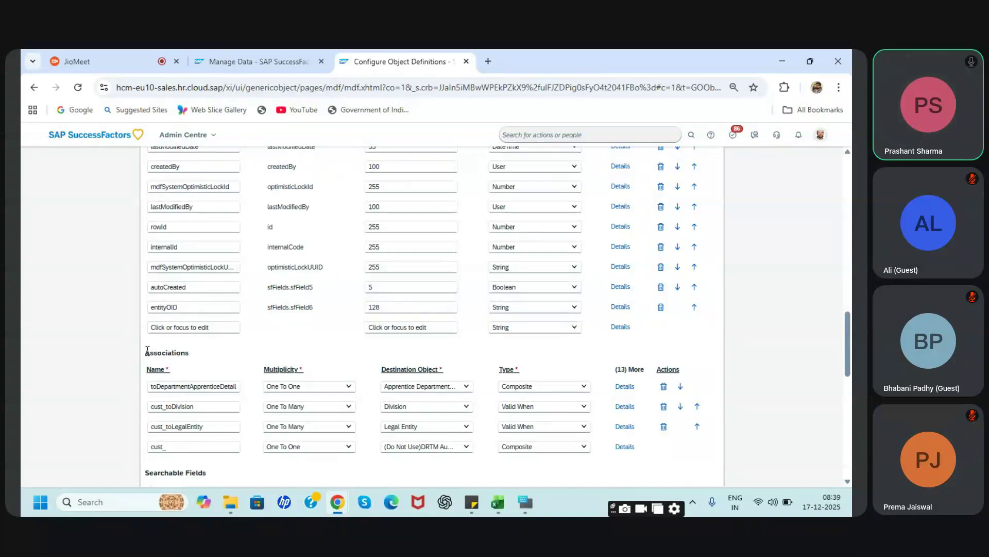
{"action": "left_click_drag", "start_coordinate": [146, 351], "coordinate": [582, 438]}
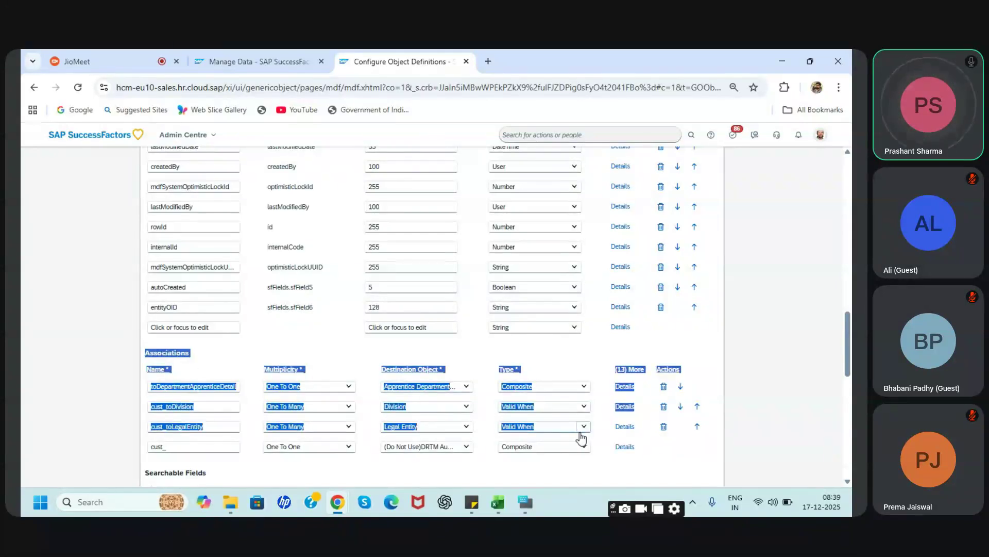
{"action": "left_click", "coordinate": [668, 454]}
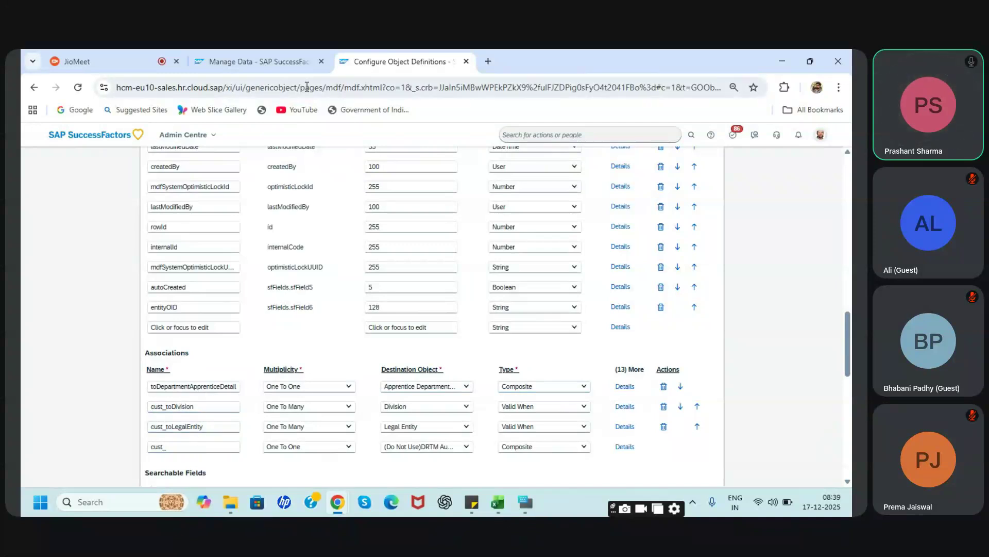
View the toDivision and toLegalEntity sections in Manage Data, reload that page, and return to Configure Object Definitions
{"action": "left_click", "coordinate": [305, 64]}
{"action": "scroll", "coordinate": [256, 376], "scroll_direction": "down", "scroll_amount": 1}
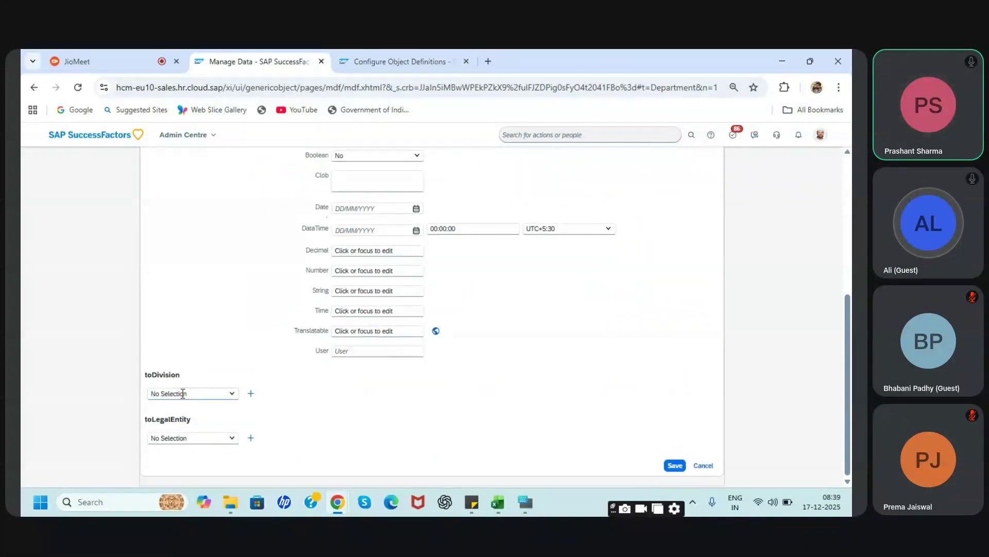
{"action": "left_click", "coordinate": [78, 87]}
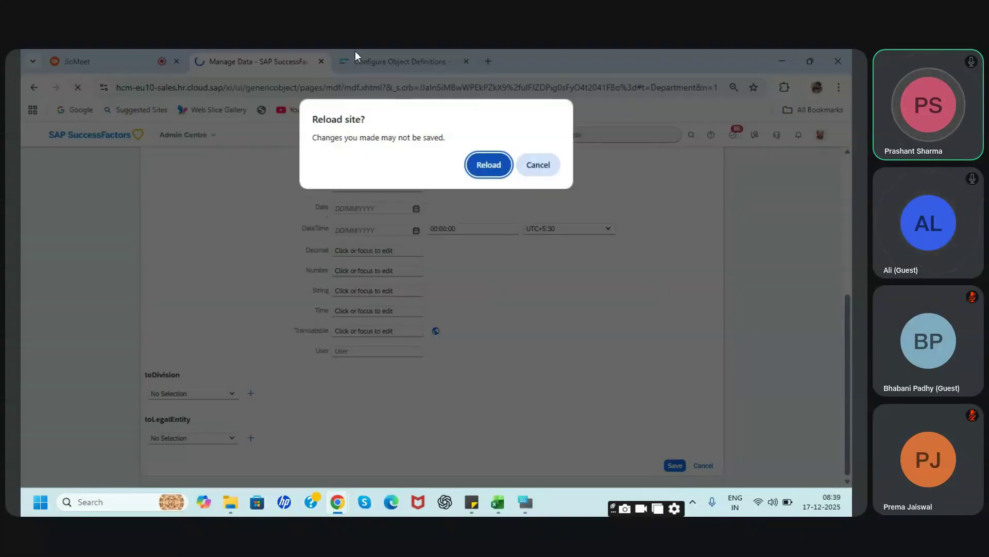
{"action": "left_click", "coordinate": [487, 165]}
{"action": "left_click", "coordinate": [428, 54]}
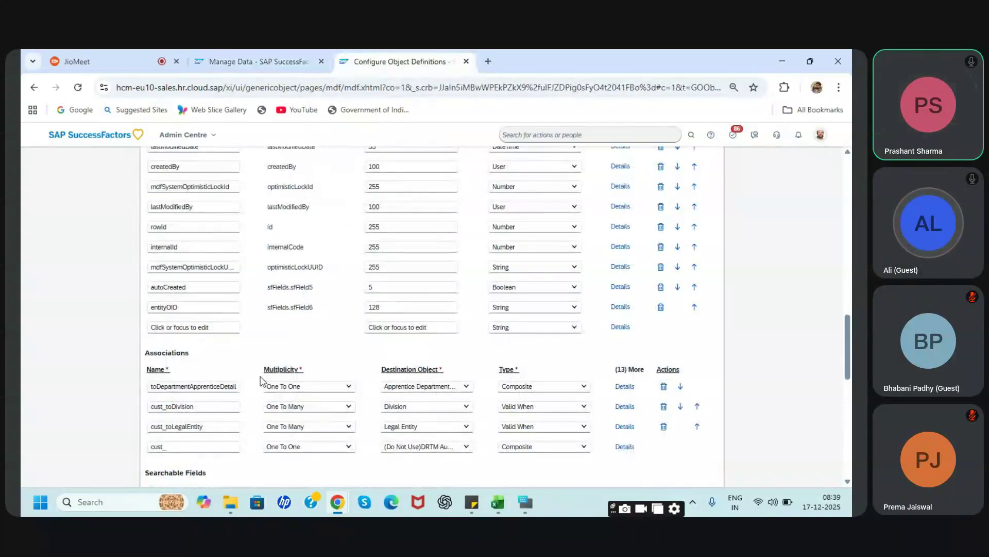
Delete the cust_toLegalEntity association, save the definition with the deletion confirmed, and check the Department form in Manage Data
{"action": "scroll", "coordinate": [261, 381], "scroll_direction": "down", "scroll_amount": 1}
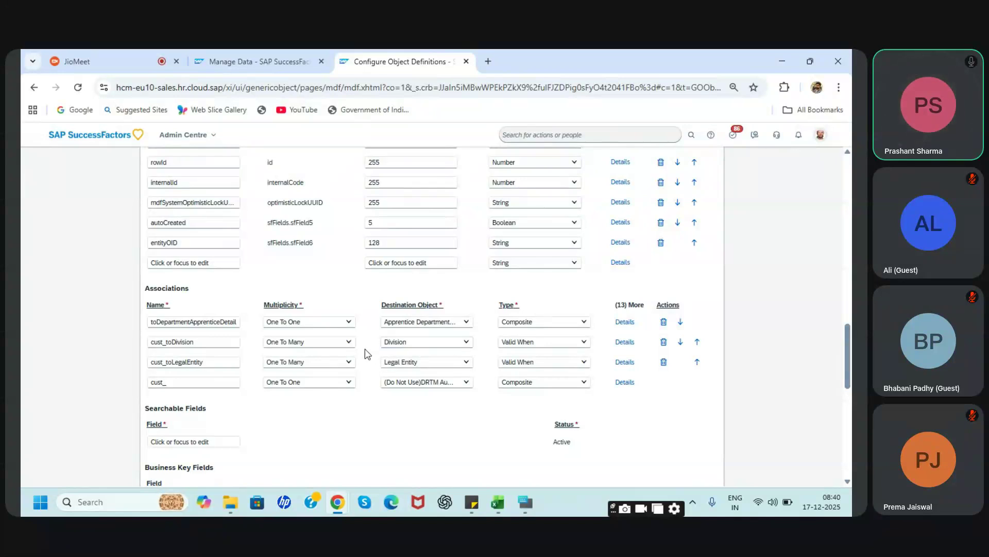
{"action": "left_click", "coordinate": [665, 363]}
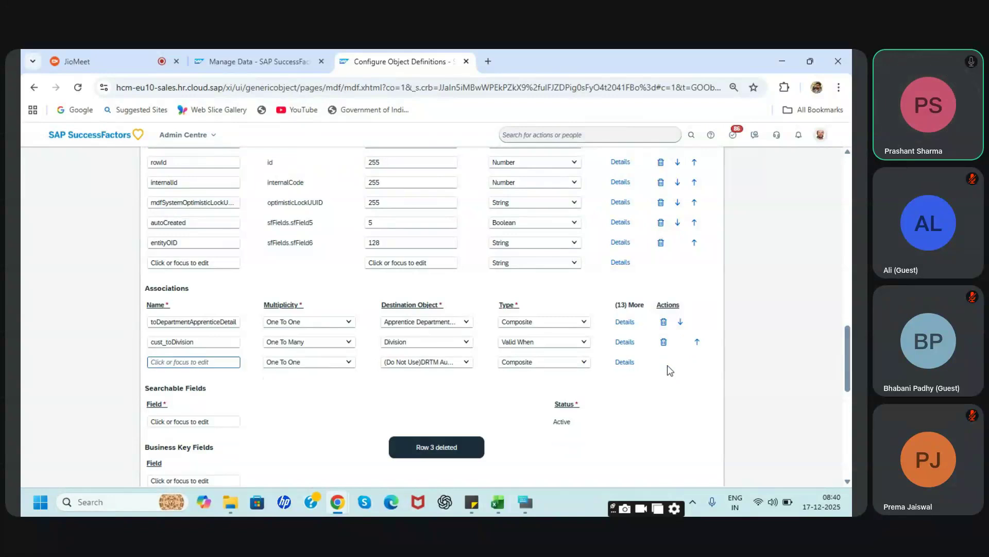
{"action": "scroll", "coordinate": [657, 393], "scroll_direction": "down", "scroll_amount": 5}
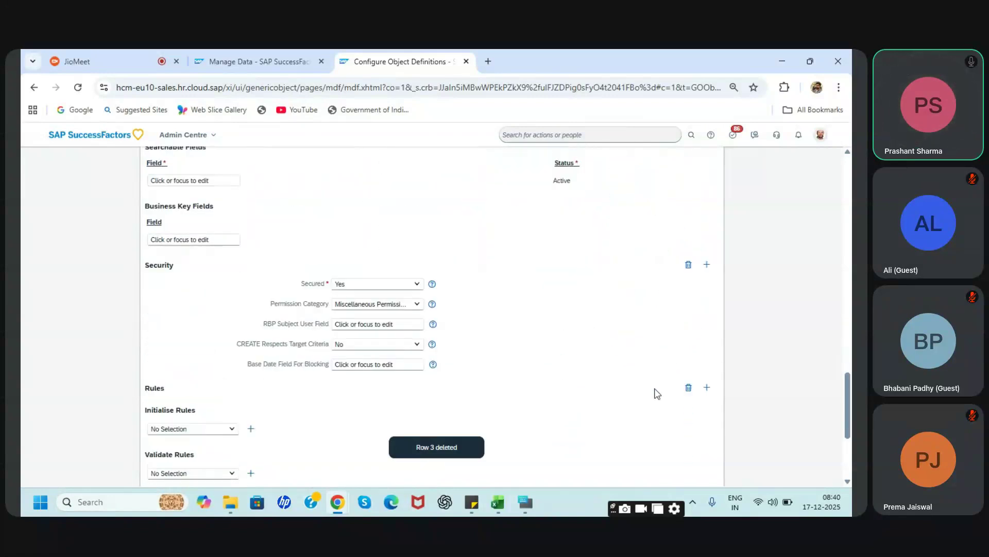
{"action": "scroll", "coordinate": [658, 392], "scroll_direction": "down", "scroll_amount": 4}
{"action": "left_click", "coordinate": [676, 465]}
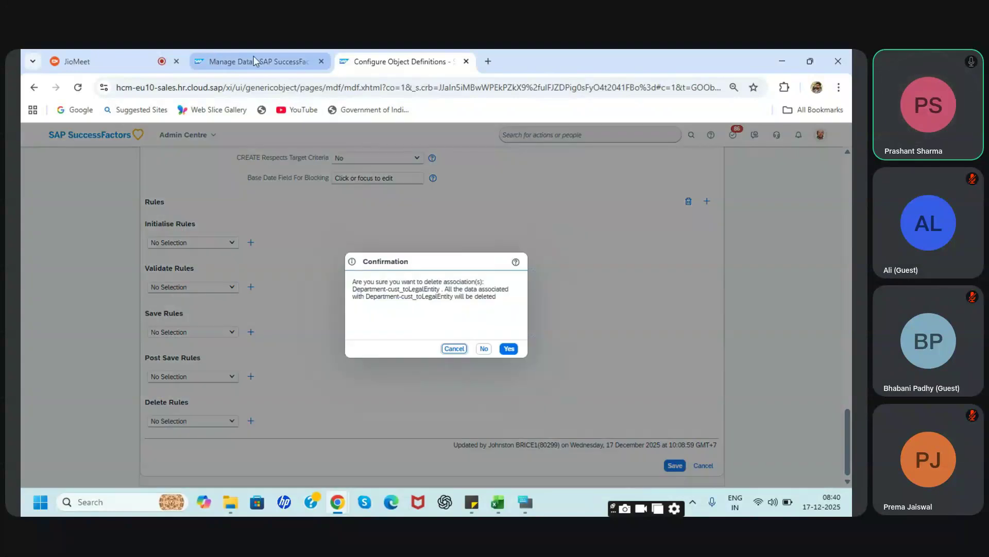
{"action": "left_click", "coordinate": [508, 349]}
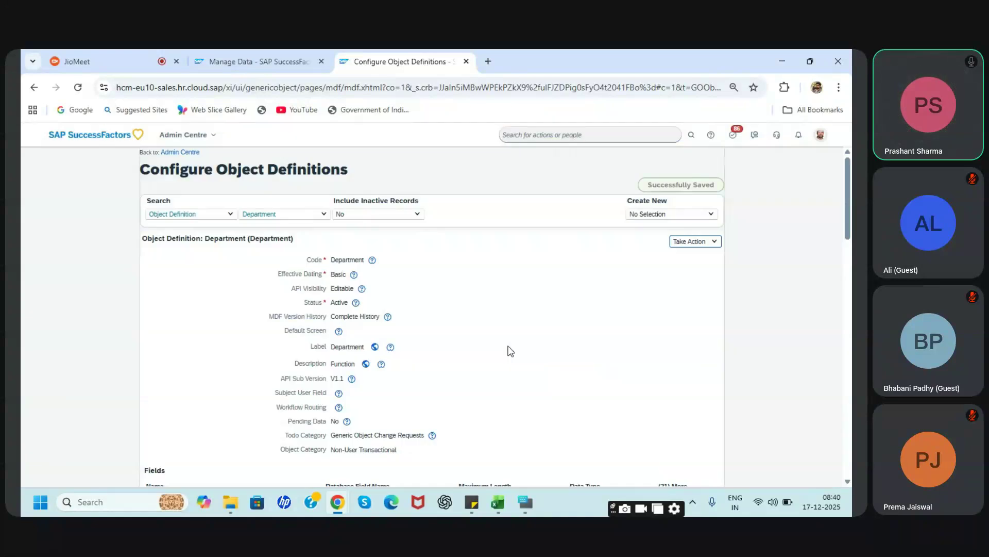
{"action": "left_click", "coordinate": [254, 51]}
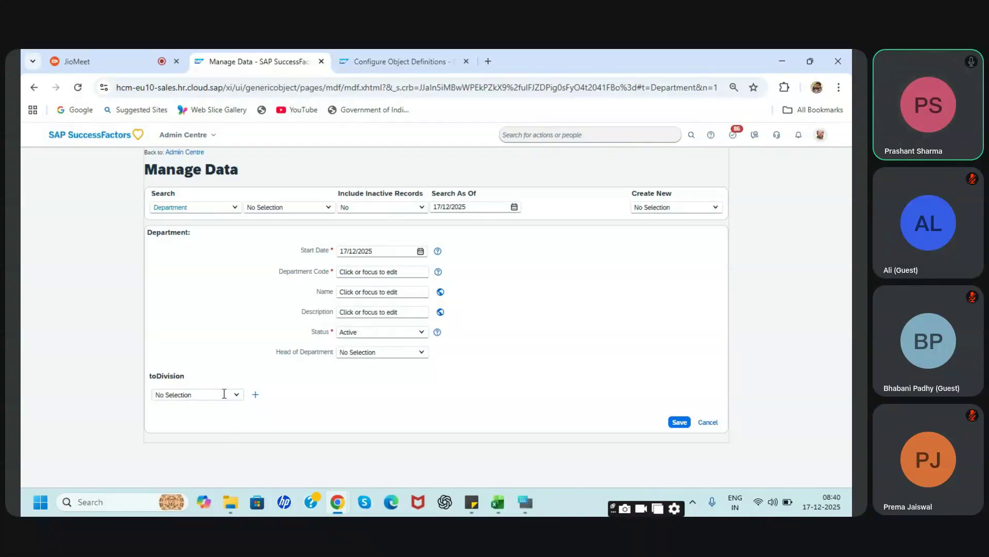
Reopen the Department definition for correction in Configure Object Definitions and add an association named LegalEntity with multiplicity One To One
{"action": "left_click", "coordinate": [361, 56]}
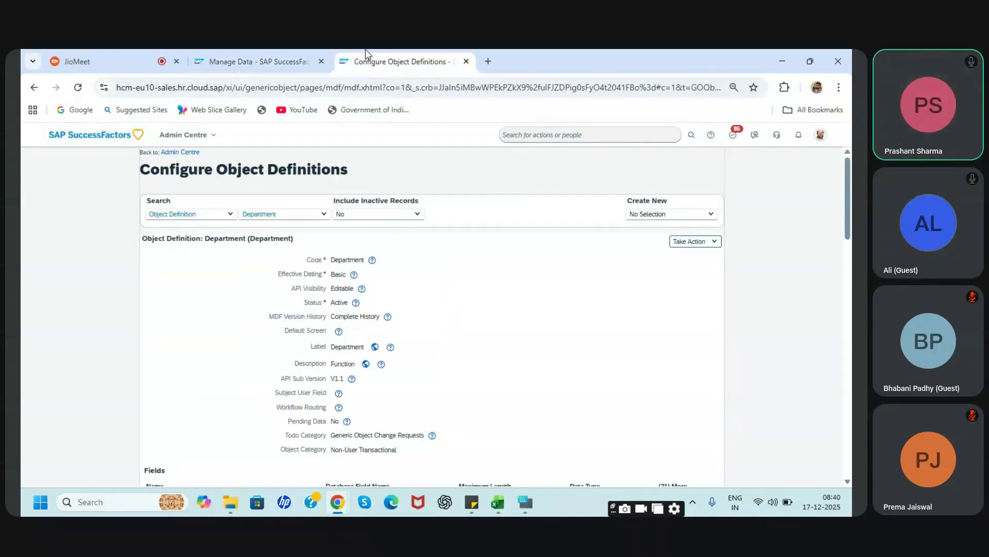
{"action": "left_click", "coordinate": [714, 242]}
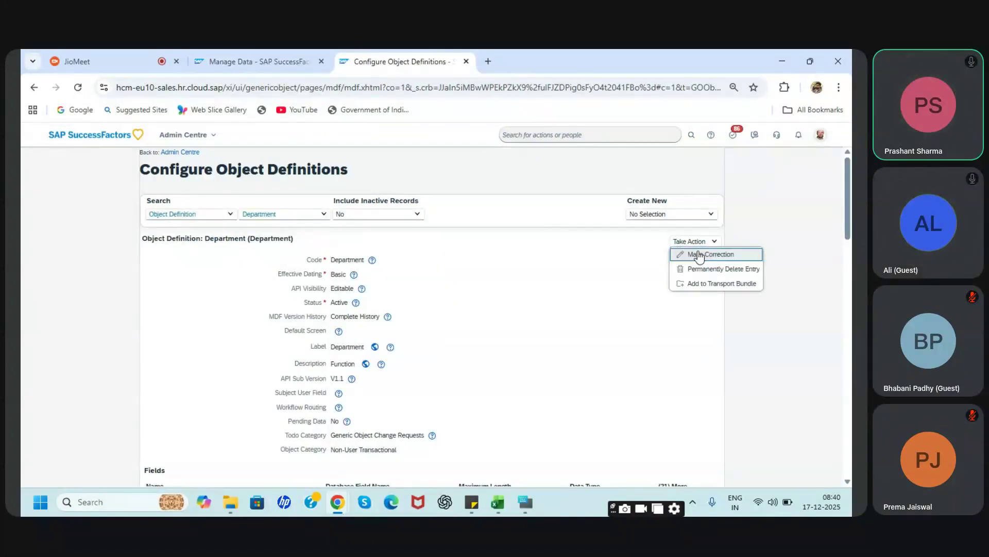
{"action": "left_click", "coordinate": [700, 254]}
{"action": "scroll", "coordinate": [567, 355], "scroll_direction": "down", "scroll_amount": 10}
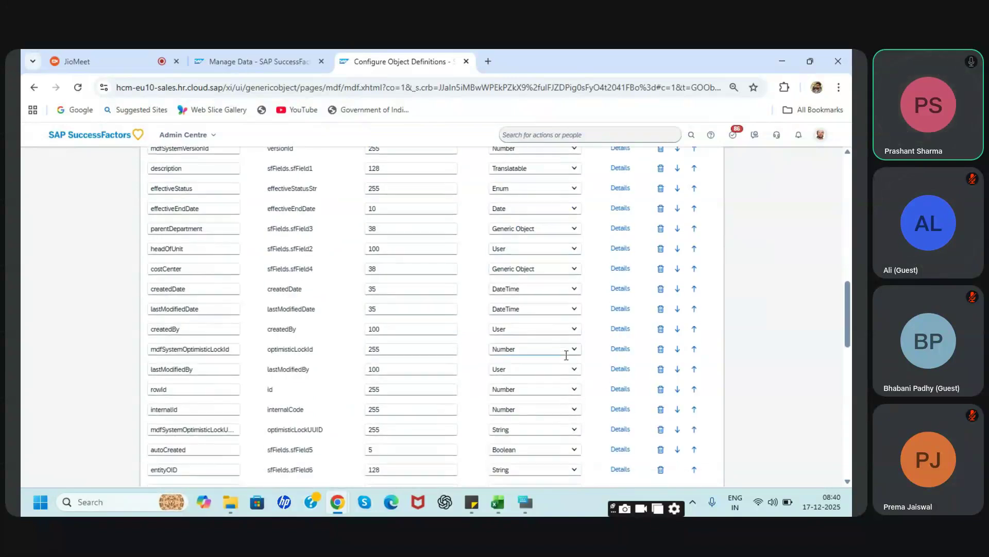
{"action": "scroll", "coordinate": [565, 354], "scroll_direction": "down", "scroll_amount": 2}
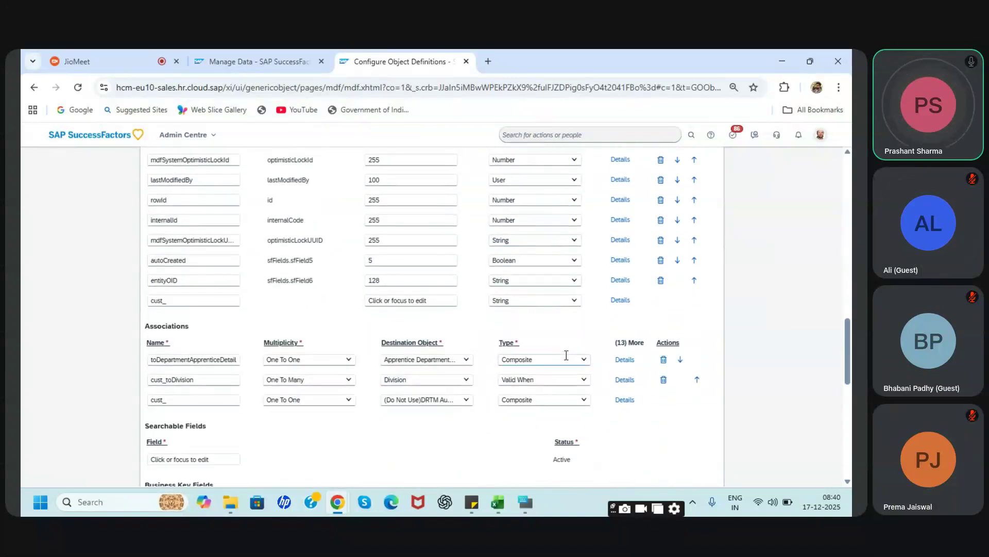
{"action": "left_click", "coordinate": [173, 400]}
{"action": "type", "text": "tity"}
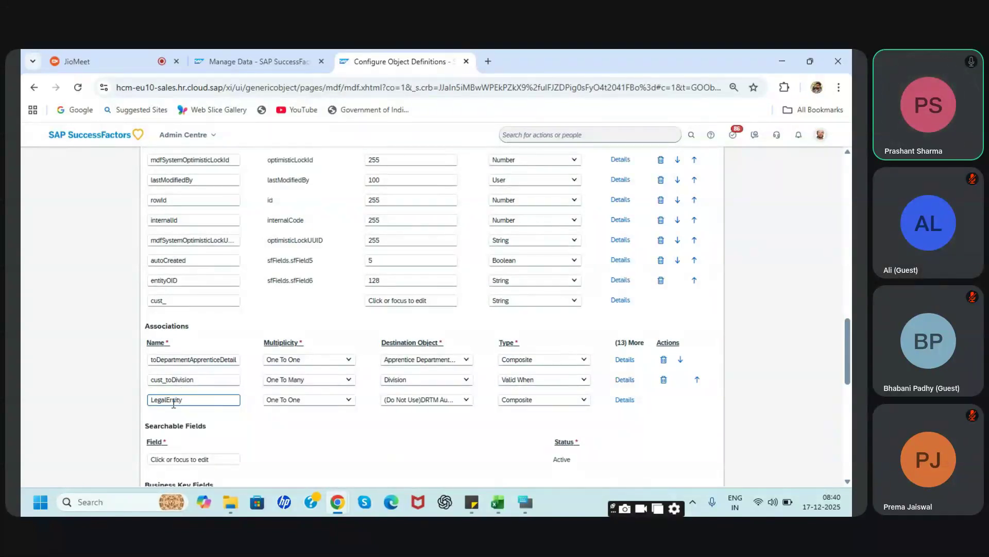
{"action": "left_click", "coordinate": [338, 427]}
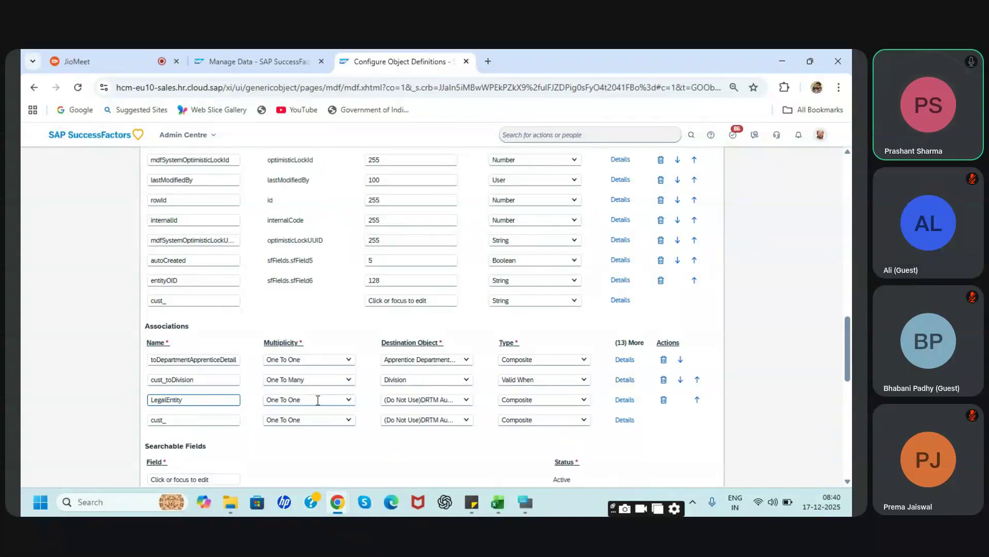
{"action": "left_click", "coordinate": [302, 402]}
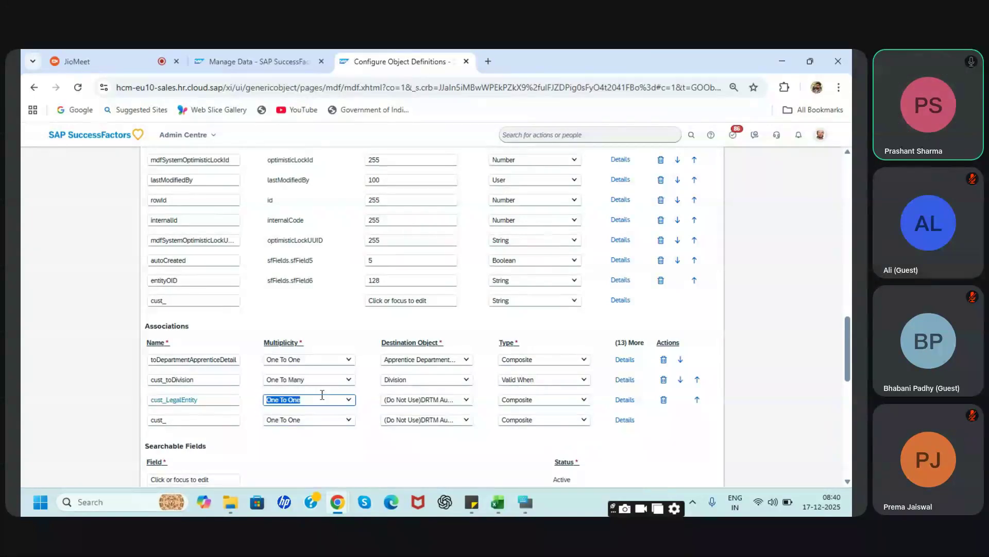
Add another association named BU and set its multiplicity to One To Many
{"action": "left_click", "coordinate": [231, 422]}
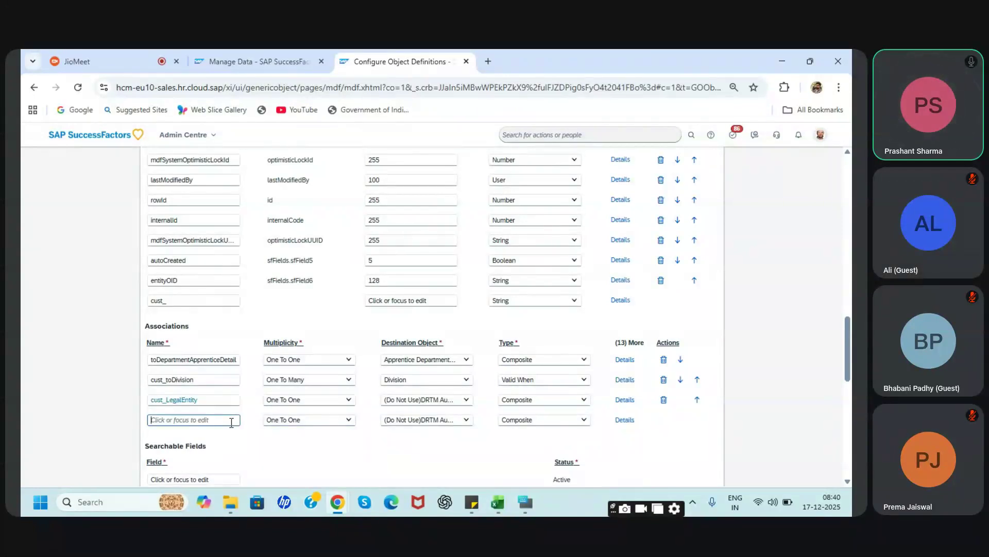
{"action": "type", "text": "Bu"}
{"action": "left_click", "coordinate": [346, 421]}
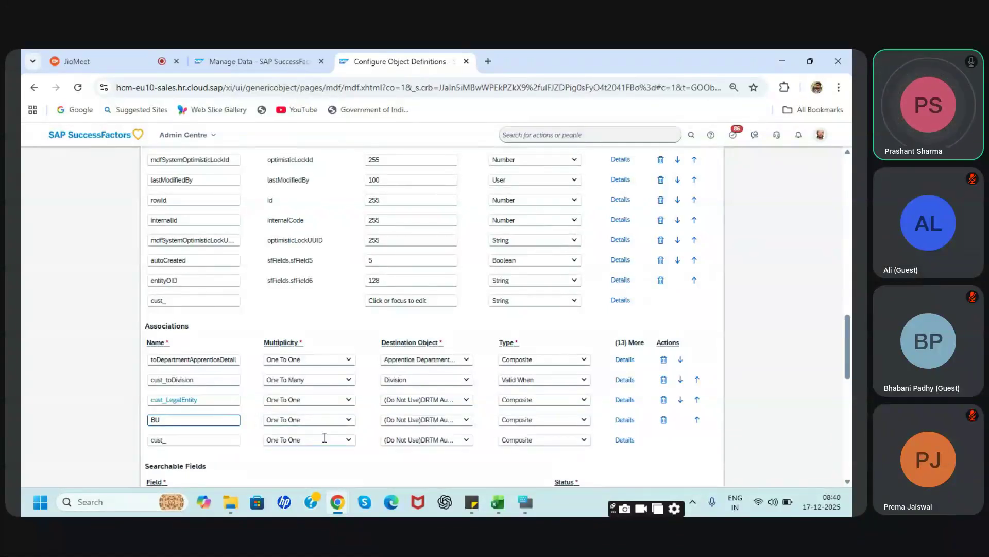
{"action": "left_click", "coordinate": [347, 421]}
{"action": "left_click", "coordinate": [312, 449]}
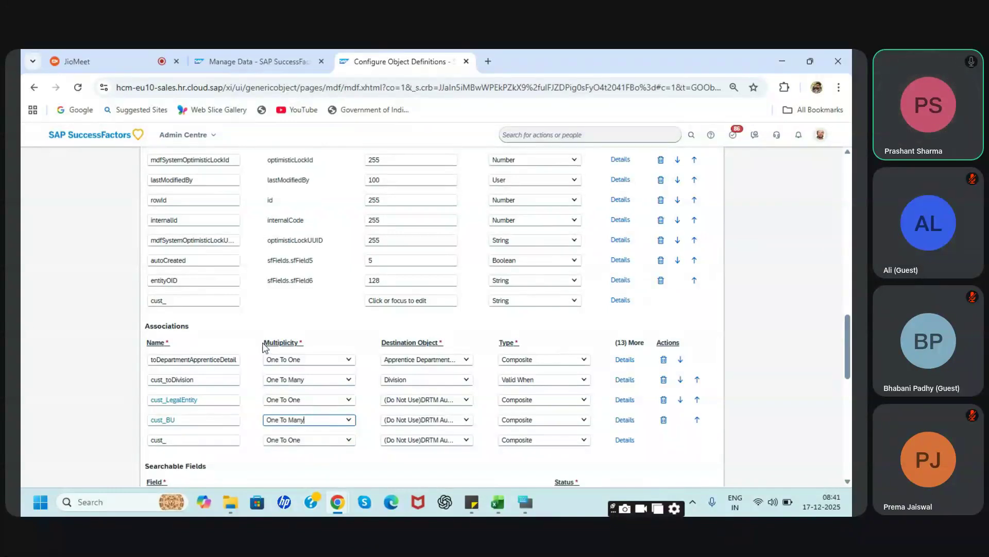
{"action": "left_click_drag", "start_coordinate": [264, 343], "coordinate": [301, 342]}
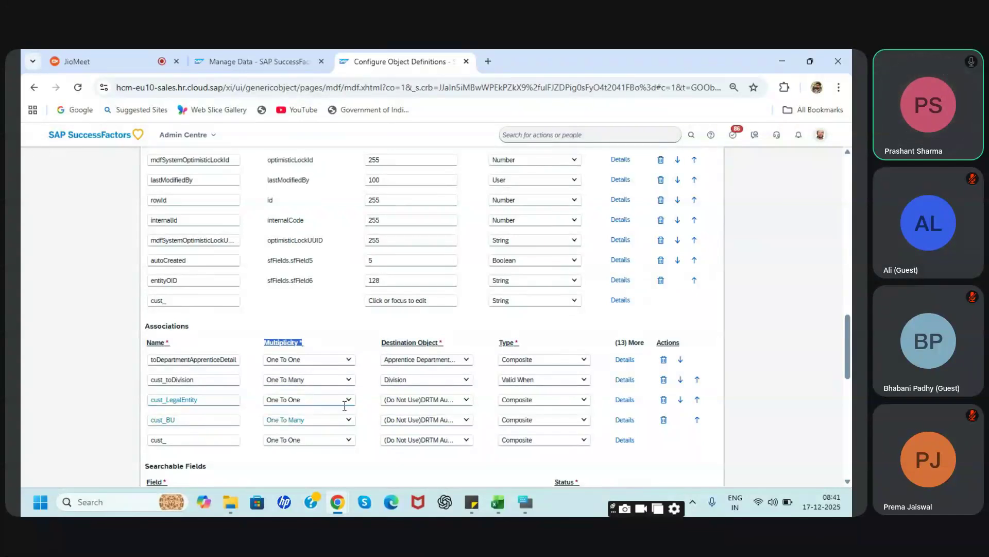
Set the destination object of cust_LegalEntity to Legal Entity and that of cust_BU to Business Unit
{"action": "left_click", "coordinate": [442, 401]}
{"action": "type", "text": "legal"}
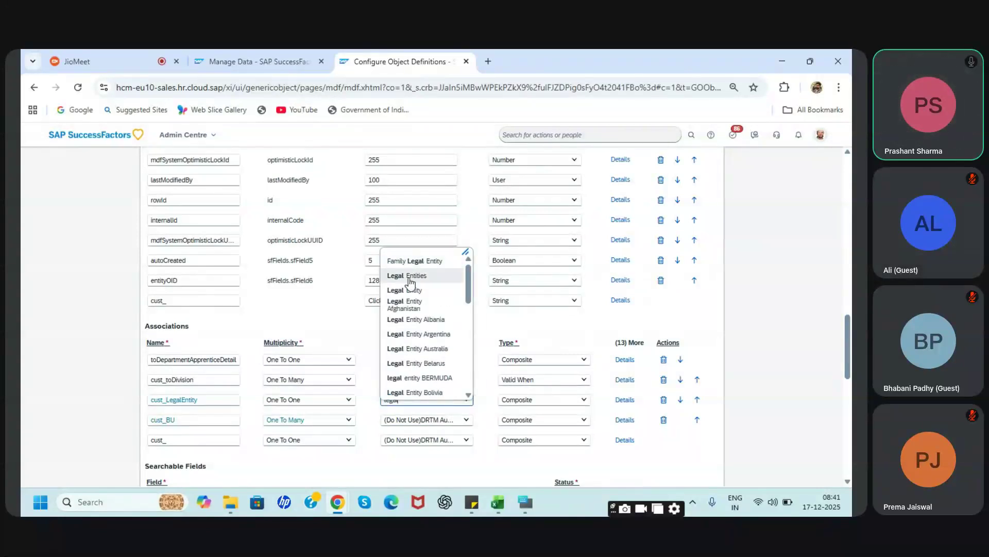
{"action": "left_click", "coordinate": [410, 289]}
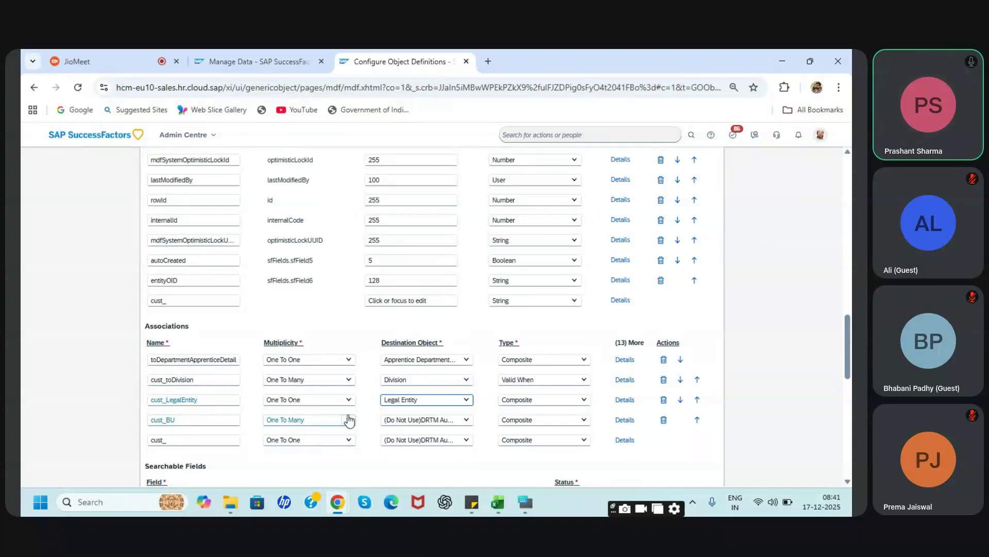
{"action": "left_click", "coordinate": [406, 420]}
{"action": "type", "text": "BUsn"}
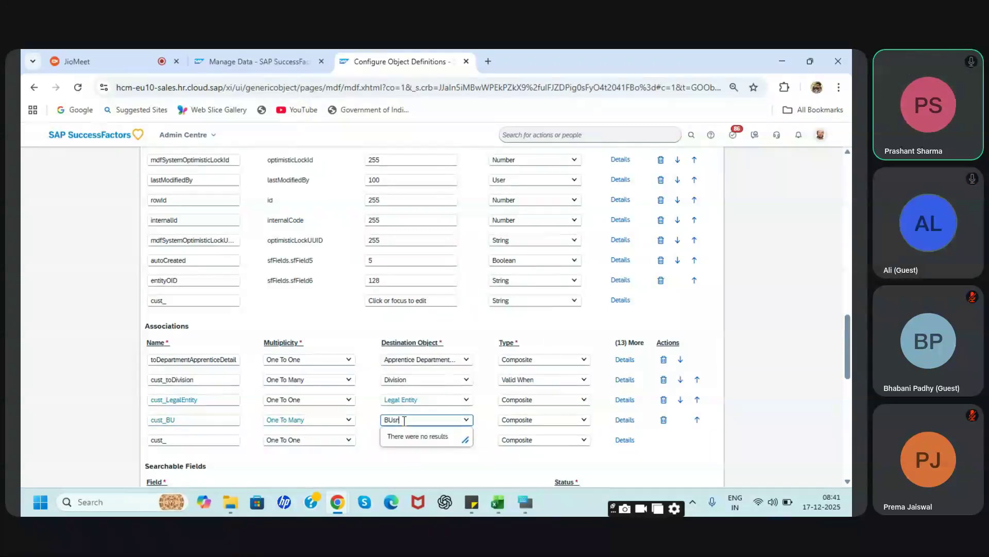
{"action": "key", "text": "BackSpace"}
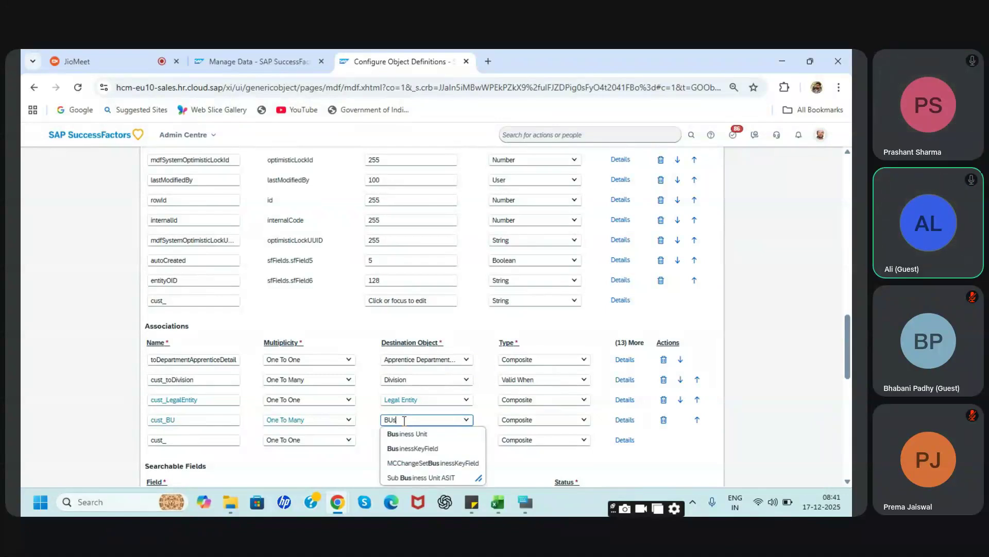
{"action": "left_click", "coordinate": [397, 440]}
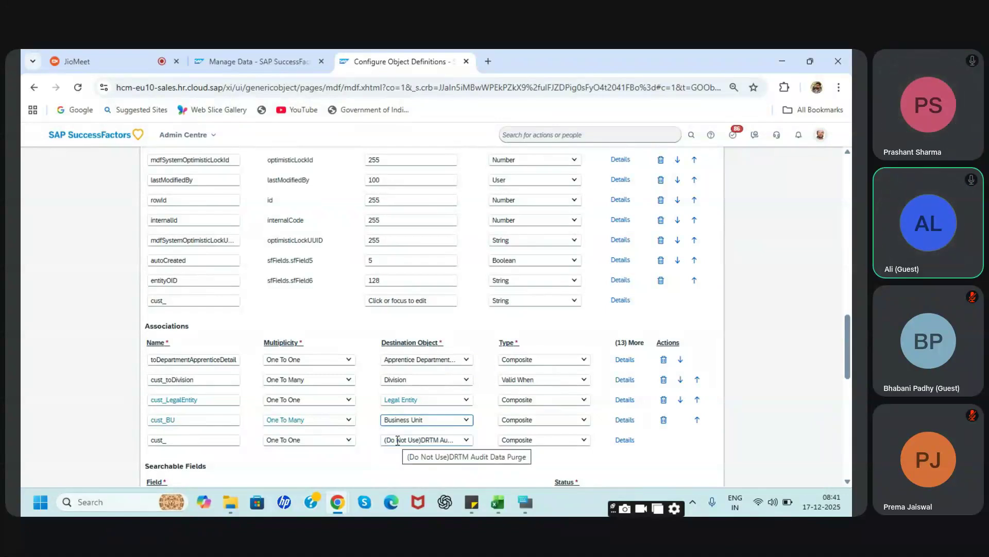
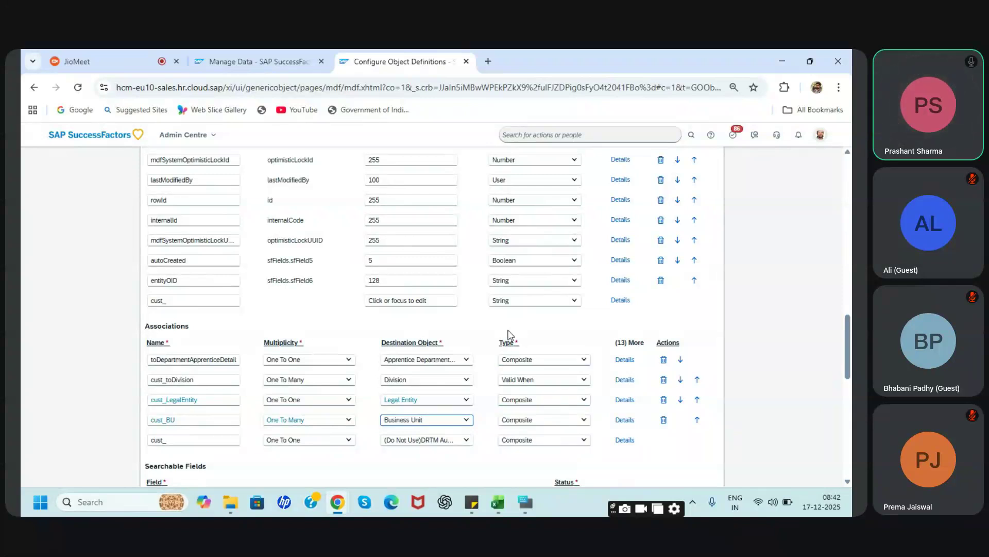
Duplicate the Configure Object Definitions page twice in the browser and go to the first copy
{"action": "left_click", "coordinate": [584, 401]}
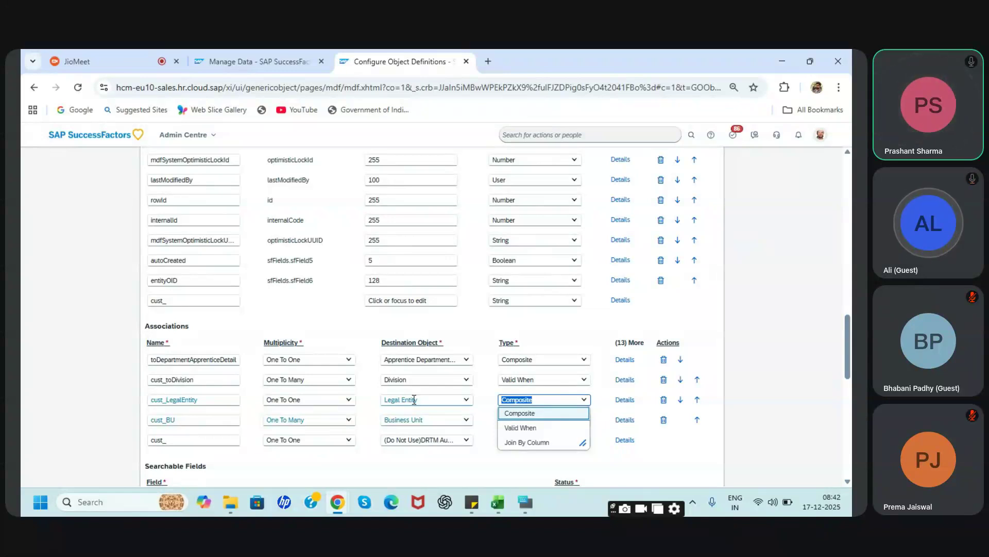
{"action": "right_click", "coordinate": [412, 53]}
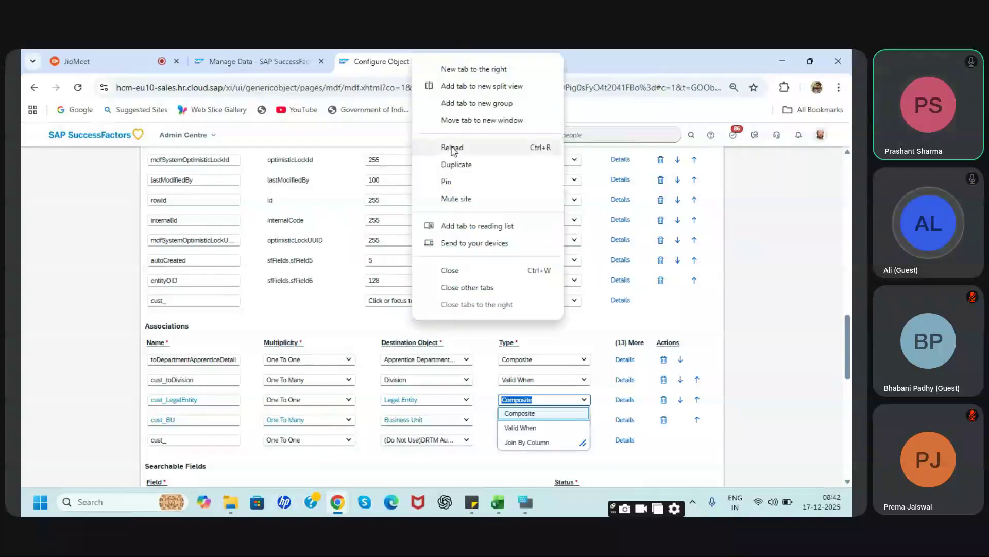
{"action": "key", "text": "Escape"}
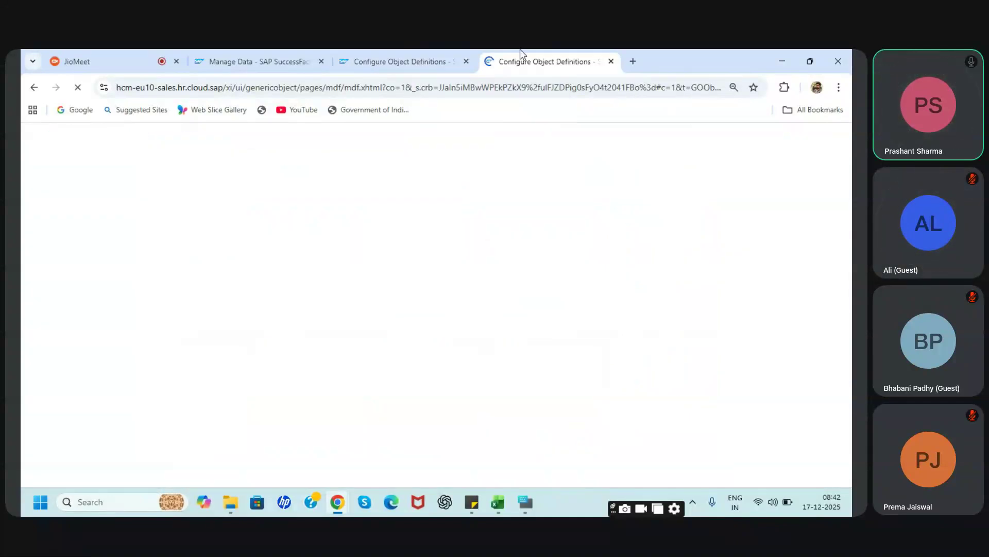
{"action": "right_click", "coordinate": [520, 50]}
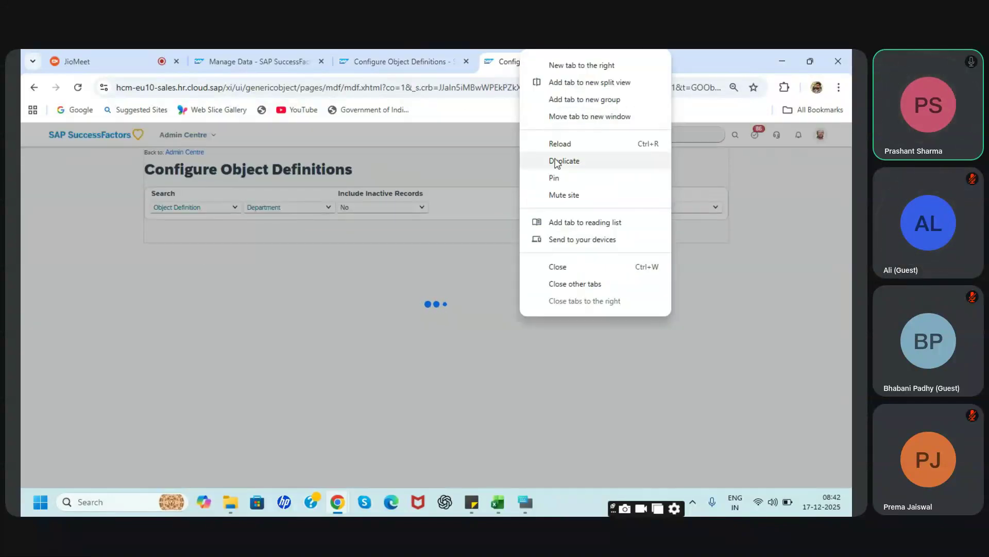
{"action": "left_click", "coordinate": [557, 161]}
{"action": "left_click", "coordinate": [509, 51]}
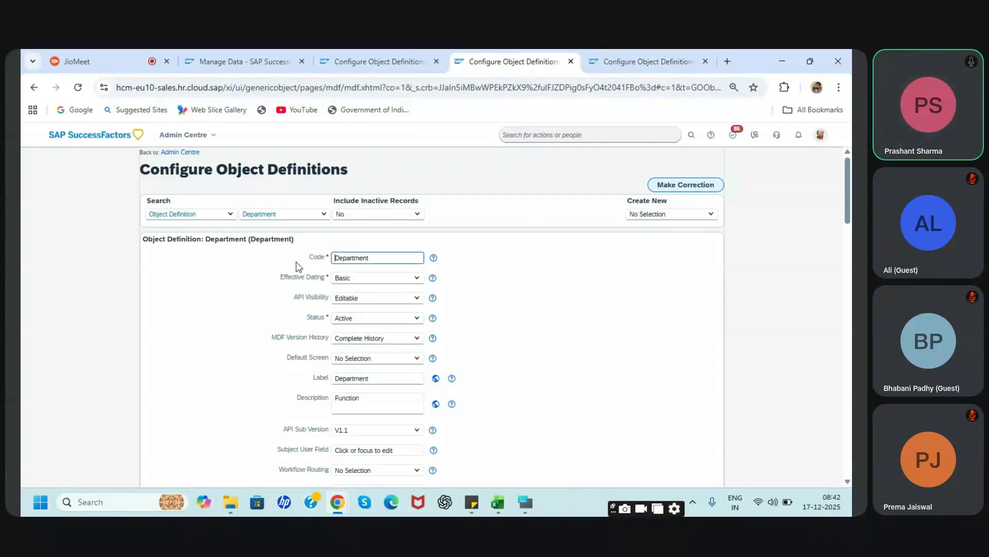
Load the Legal Entity object definition in this copy of the page
{"action": "double_click", "coordinate": [276, 215]}
{"action": "type", "text": "lega"}
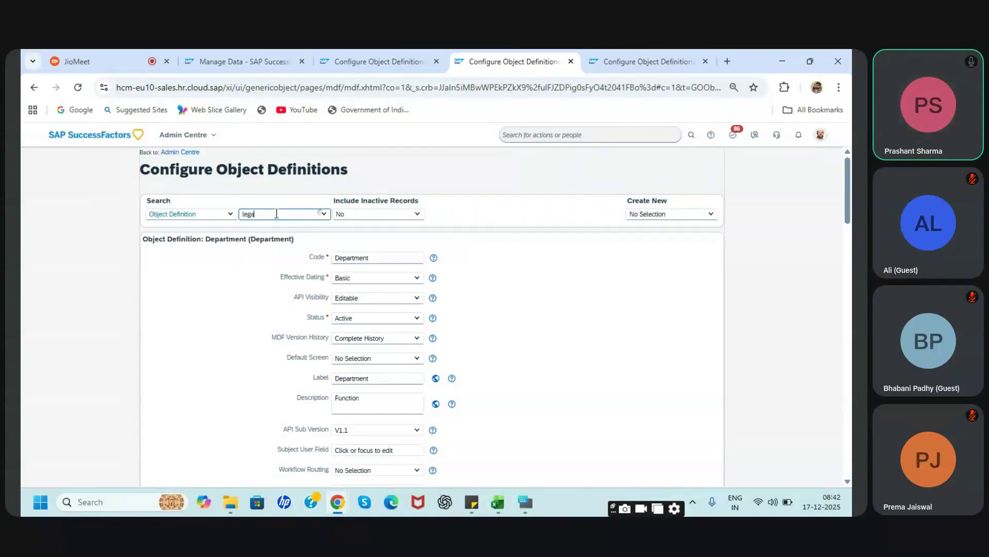
{"action": "type", "text": "l"}
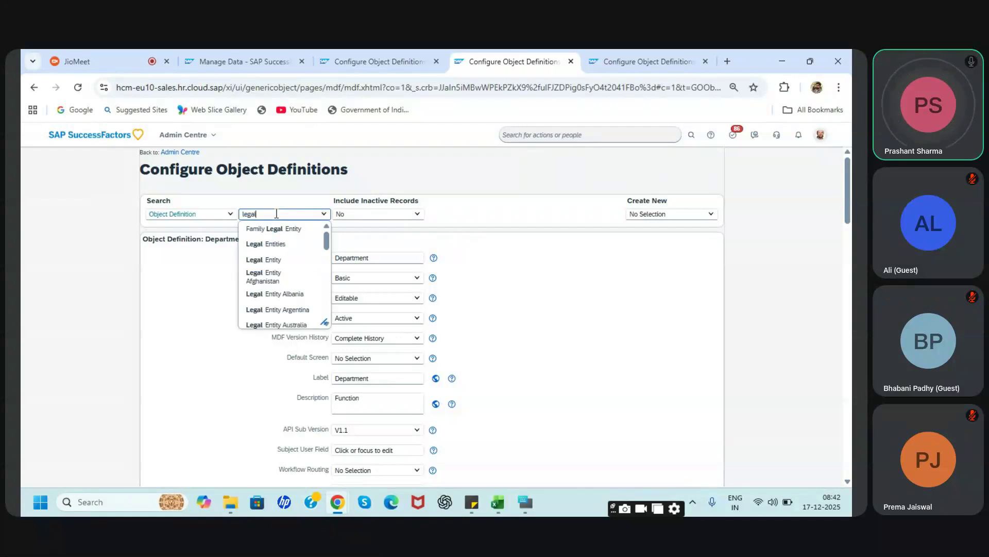
{"action": "left_click", "coordinate": [264, 258]}
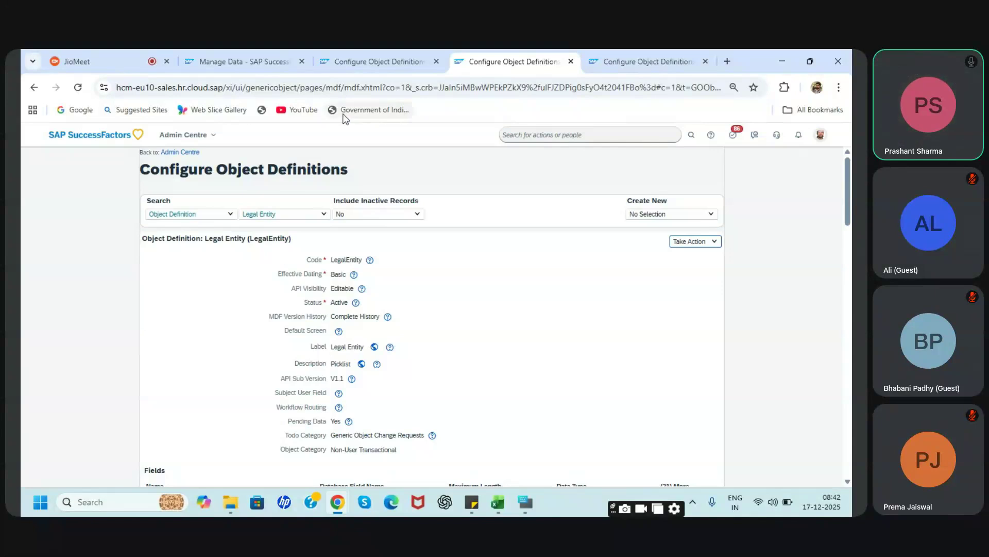
Check the Legal Entity definition's effective dating against the Department association, and set the type of cust_LegalEntity to Valid When
{"action": "left_click", "coordinate": [366, 54]}
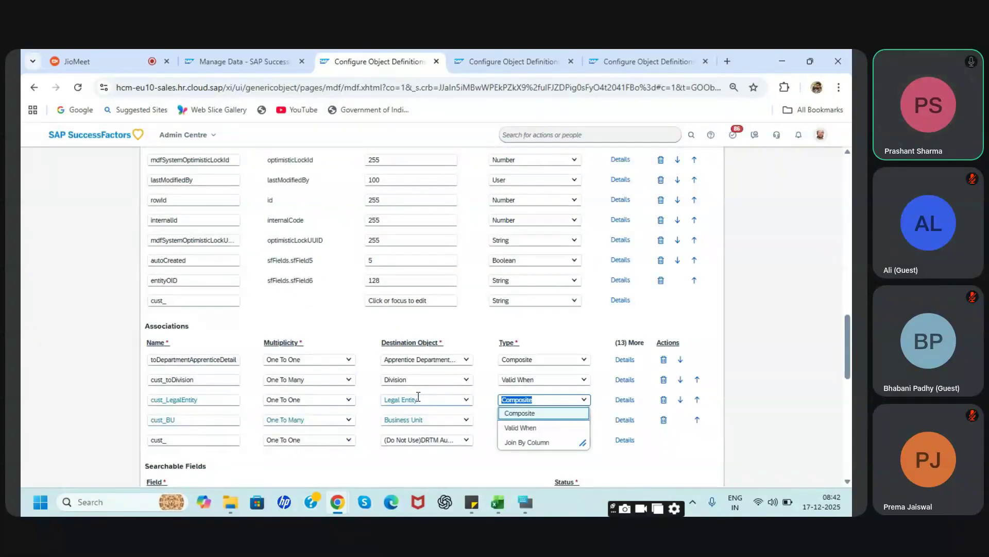
{"action": "left_click", "coordinate": [487, 66]}
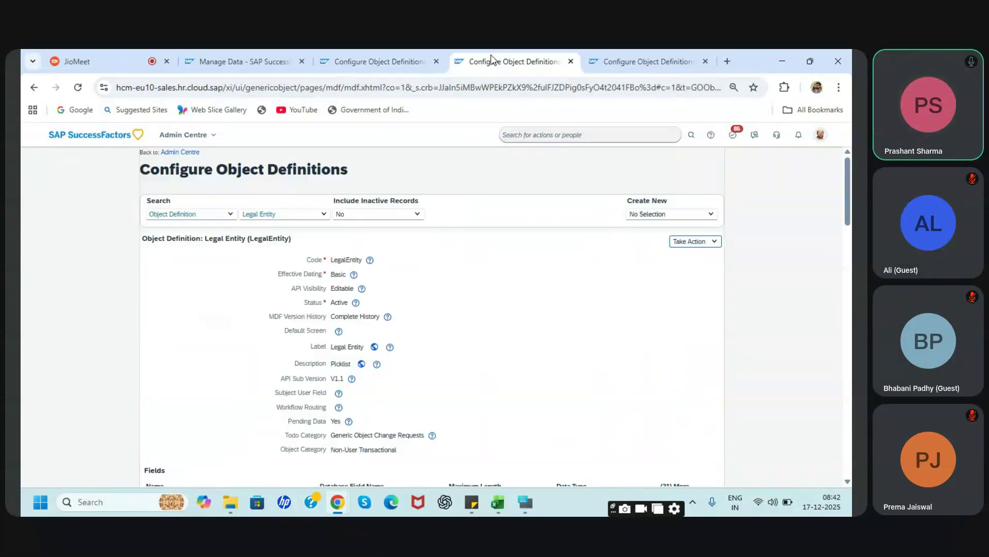
{"action": "left_click_drag", "start_coordinate": [366, 274], "coordinate": [277, 285]}
{"action": "left_click", "coordinate": [388, 49]}
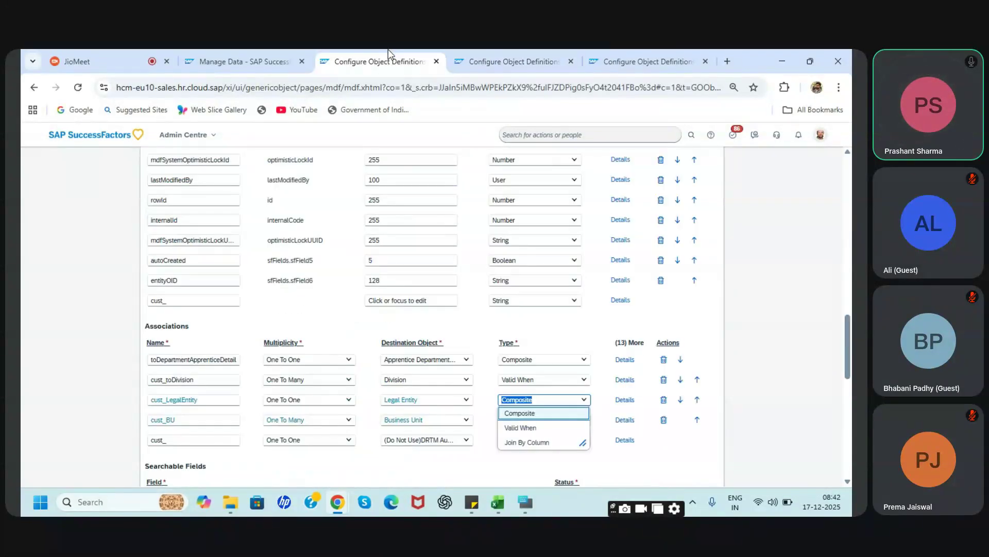
{"action": "left_click", "coordinate": [507, 427]}
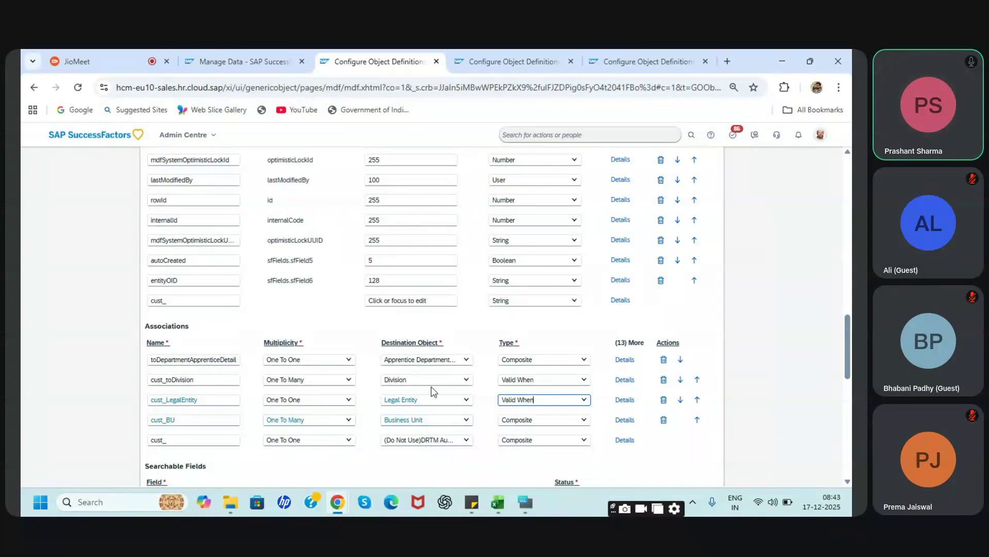
Load the Business Unit object definition in the second duplicated page and check its effective dating
{"action": "left_click", "coordinate": [604, 52]}
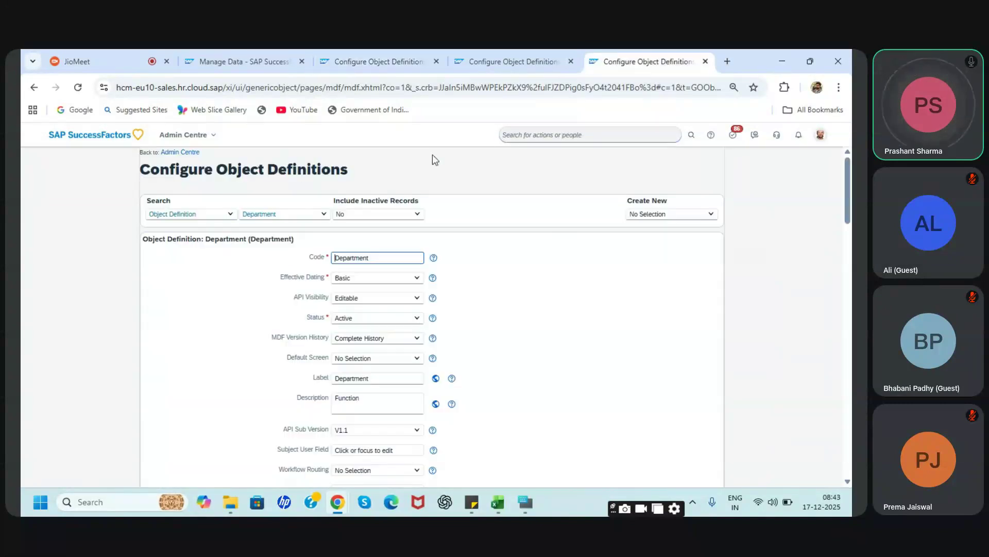
{"action": "left_click", "coordinate": [294, 213]}
{"action": "type", "text": "BUs"}
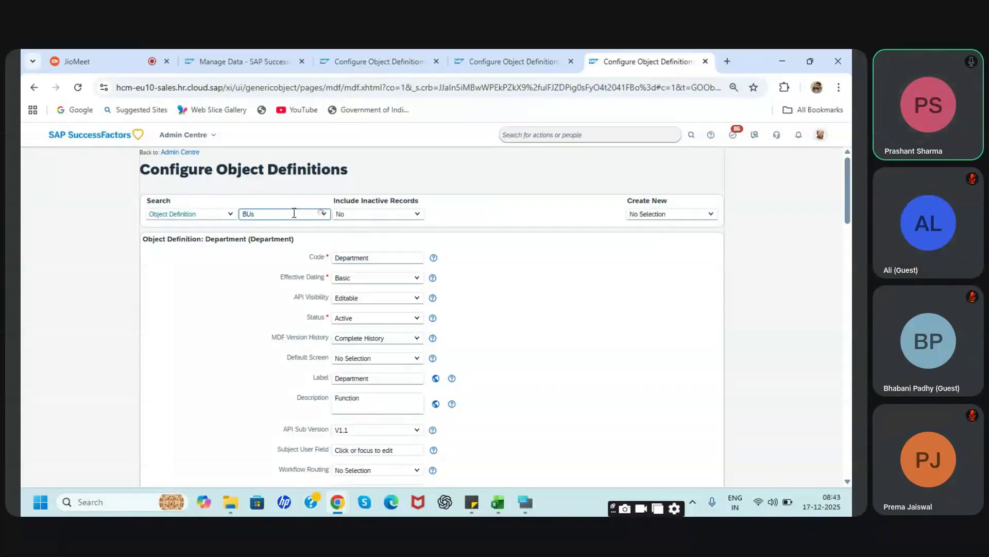
{"action": "left_click", "coordinate": [280, 229]}
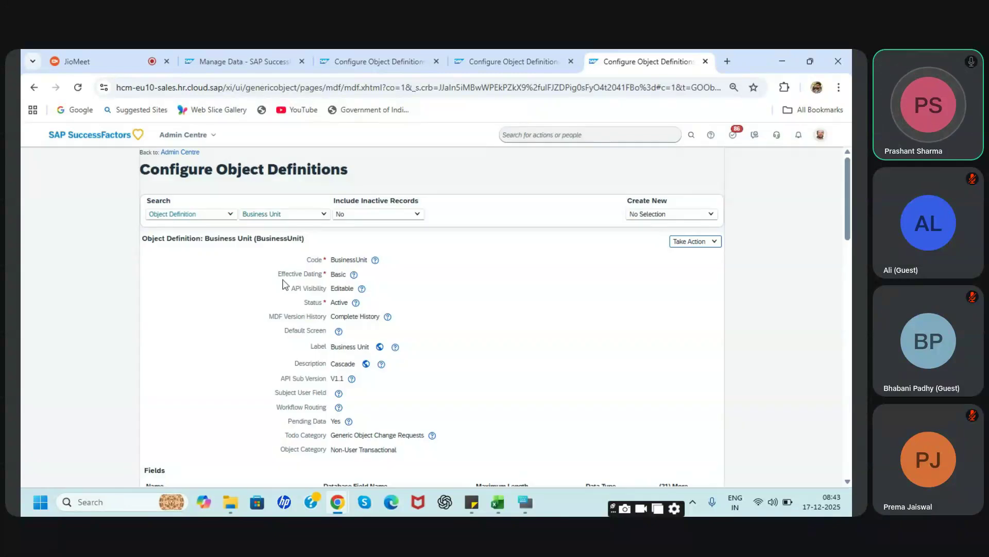
{"action": "left_click_drag", "start_coordinate": [277, 273], "coordinate": [376, 277]}
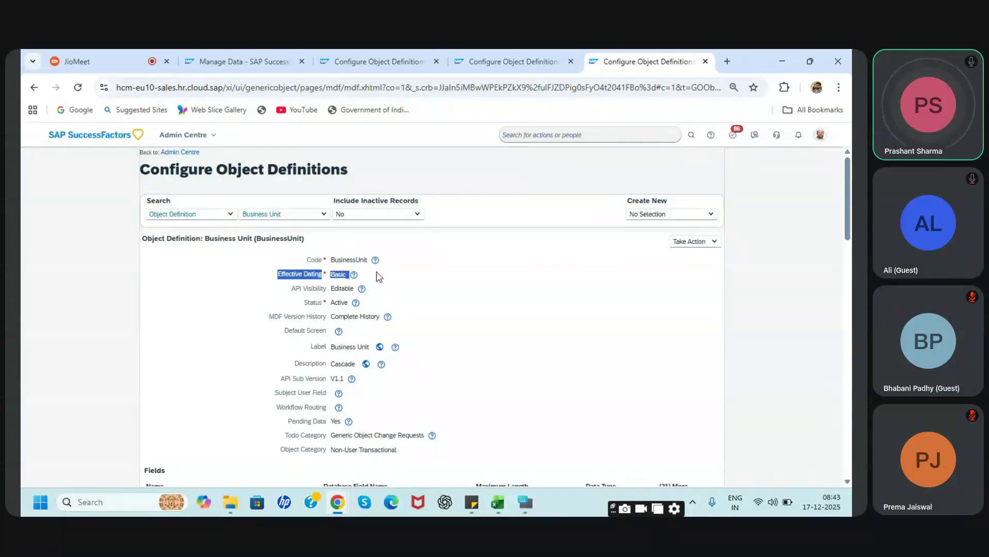
Return to the Department definition being edited and set the type of the cust_BU association to Valid When
{"action": "left_click", "coordinate": [432, 58]}
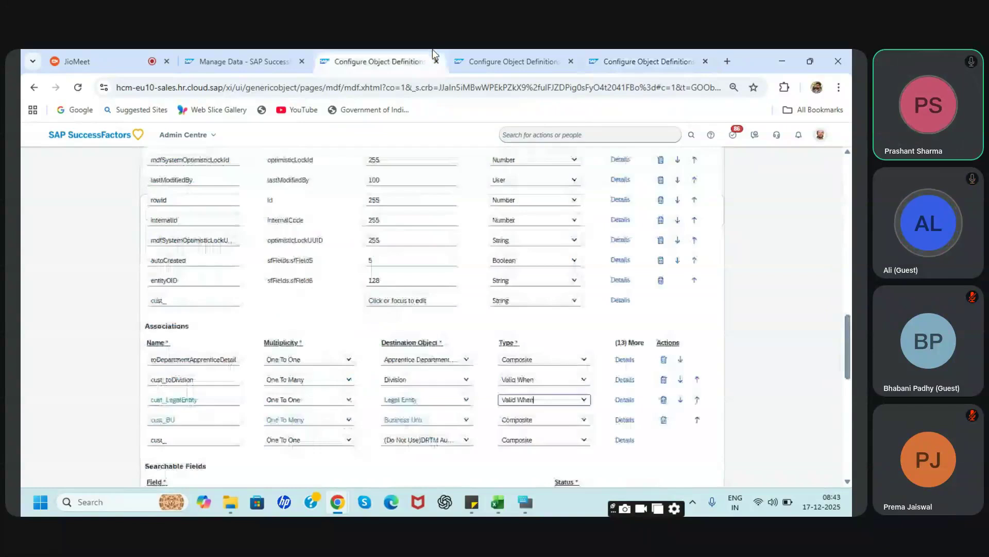
{"action": "left_click", "coordinate": [581, 420]}
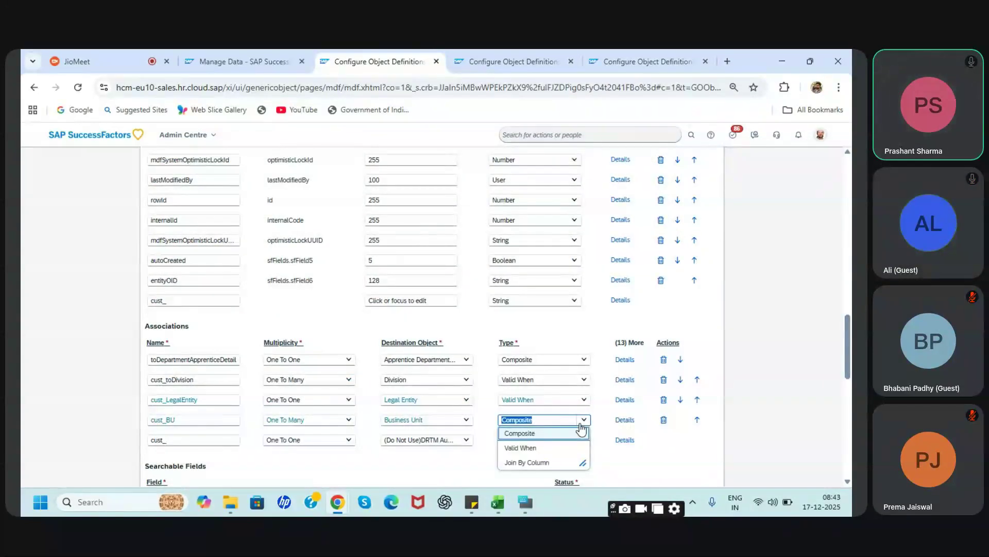
{"action": "left_click", "coordinate": [552, 448]}
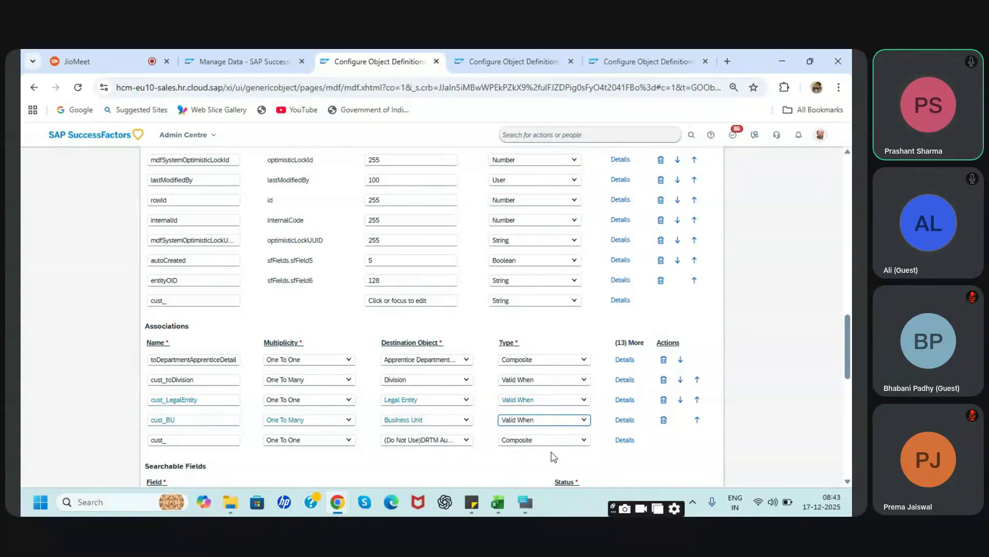
Try to save the Department definition with the cust_BU association's type set to Composite
{"action": "scroll", "coordinate": [589, 456], "scroll_direction": "down", "scroll_amount": 2}
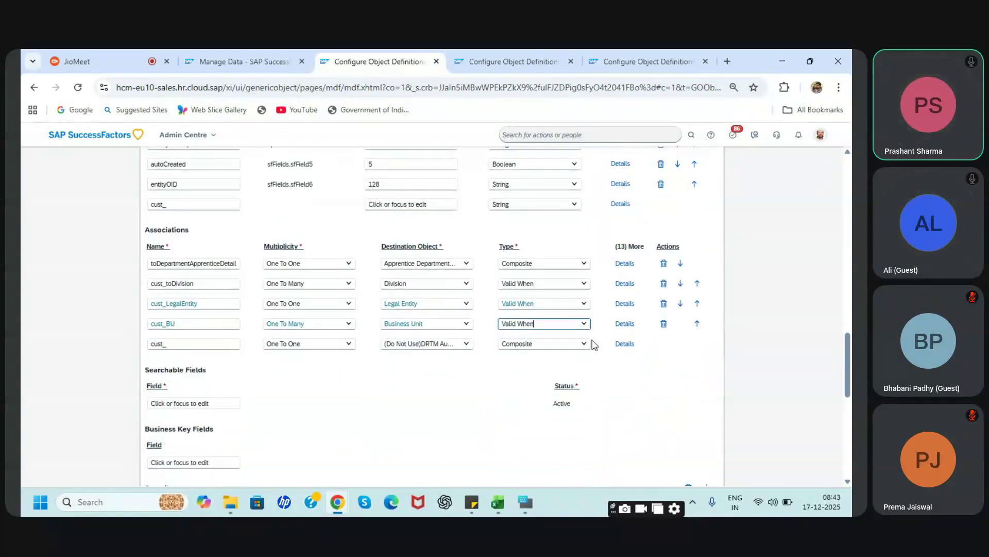
{"action": "left_click", "coordinate": [584, 325]}
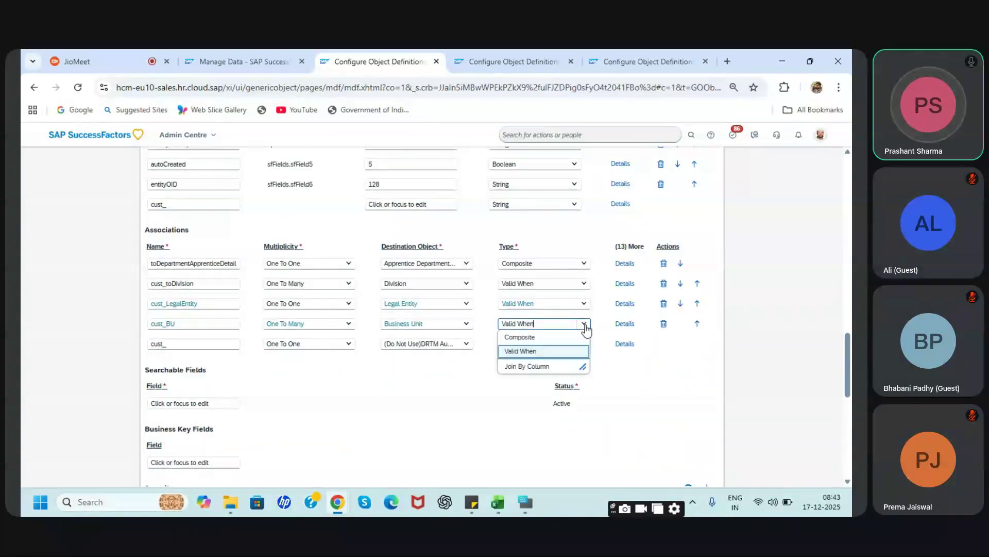
{"action": "left_click", "coordinate": [539, 337]}
{"action": "scroll", "coordinate": [598, 402], "scroll_direction": "down", "scroll_amount": 10}
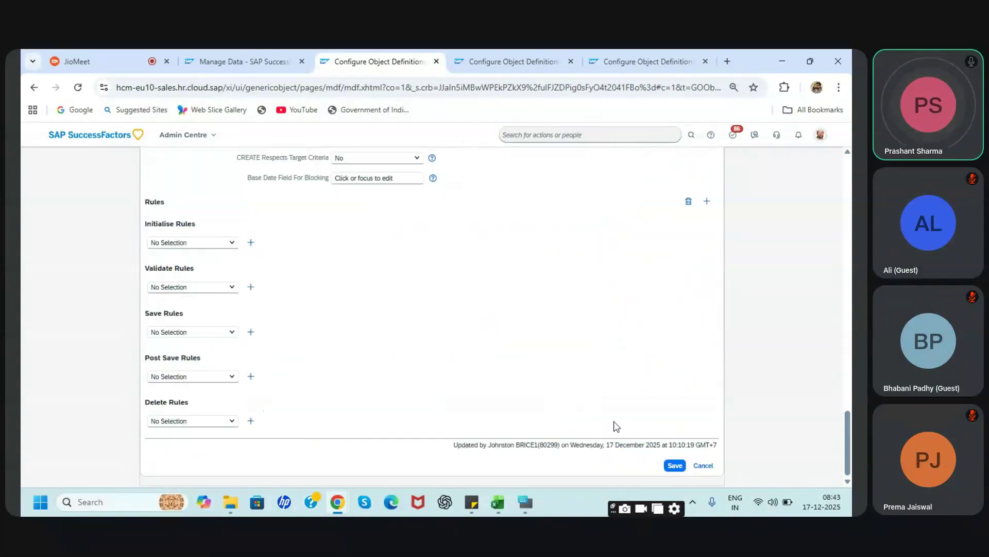
{"action": "left_click", "coordinate": [674, 466]}
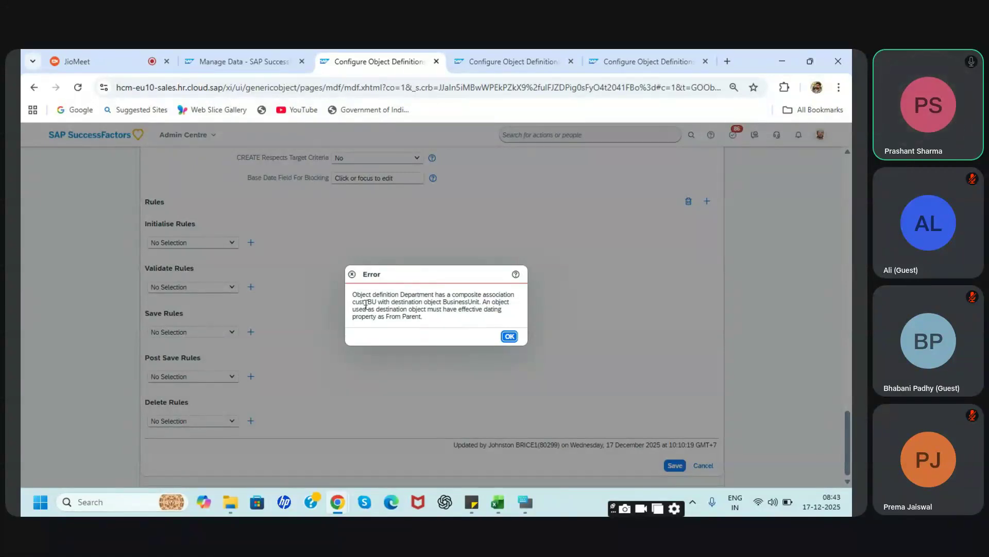
{"action": "left_click_drag", "start_coordinate": [377, 302], "coordinate": [354, 303]}
{"action": "left_click", "coordinate": [509, 337]}
Change the cust_BU type to Valid When and on to Join By Column, and try to save the Department definition
{"action": "scroll", "coordinate": [593, 274], "scroll_direction": "up", "scroll_amount": 4}
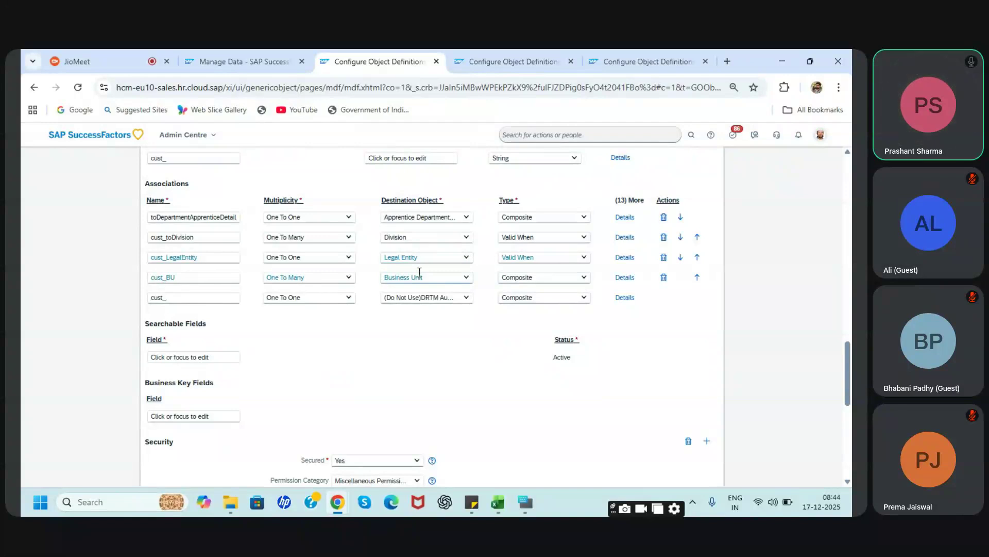
{"action": "left_click", "coordinate": [584, 278]}
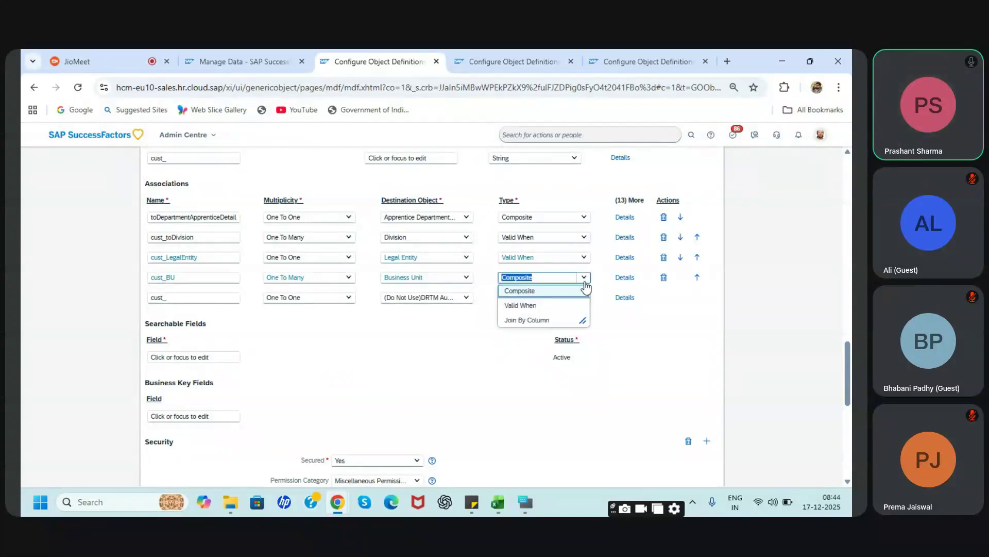
{"action": "left_click", "coordinate": [539, 305]}
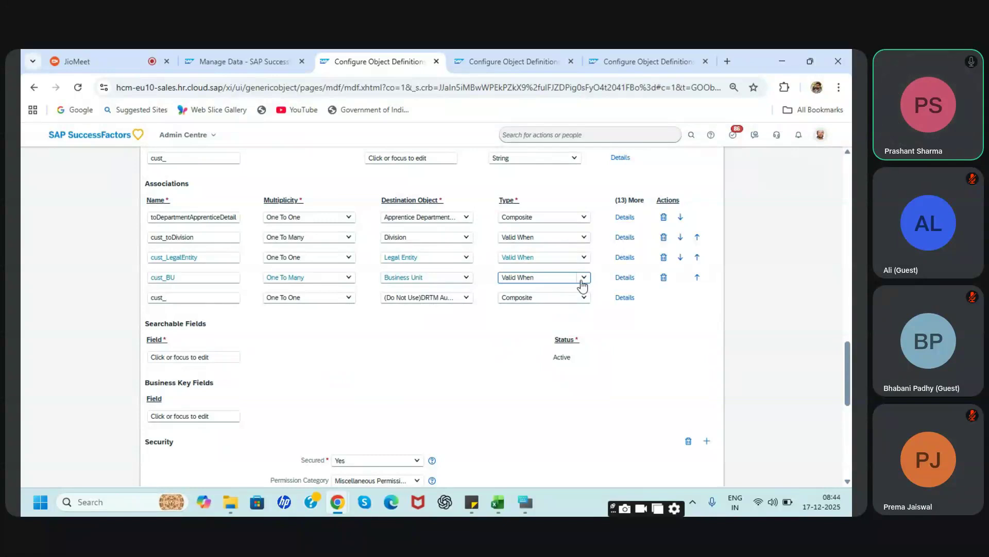
{"action": "left_click", "coordinate": [582, 282]}
{"action": "left_click", "coordinate": [532, 319]}
{"action": "scroll", "coordinate": [536, 401], "scroll_direction": "down", "scroll_amount": 7}
{"action": "left_click", "coordinate": [673, 466]}
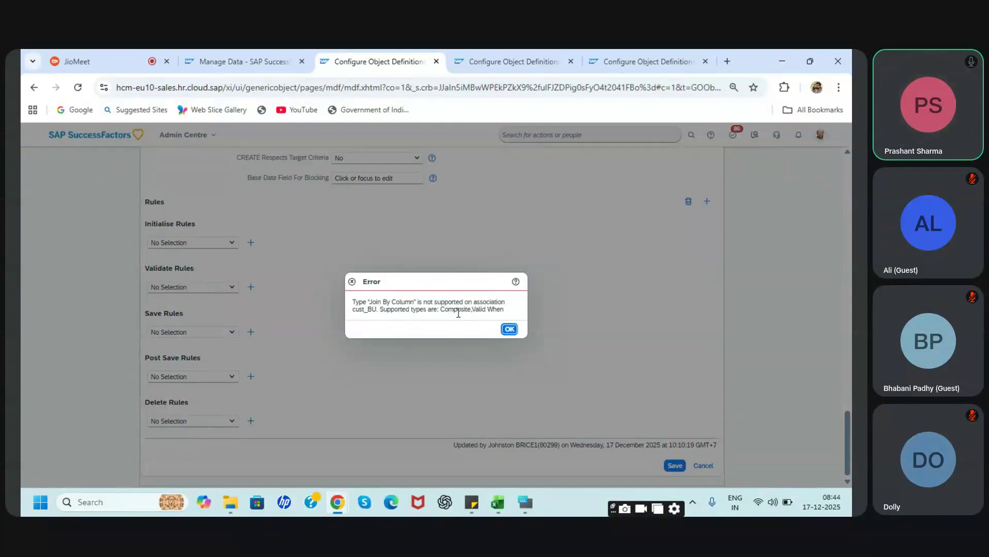
{"action": "left_click", "coordinate": [509, 322]}
Set the type of the cust_BU association to Valid When and save the Department definition
{"action": "scroll", "coordinate": [541, 319], "scroll_direction": "up", "scroll_amount": 3}
{"action": "scroll", "coordinate": [557, 308], "scroll_direction": "up", "scroll_amount": 4}
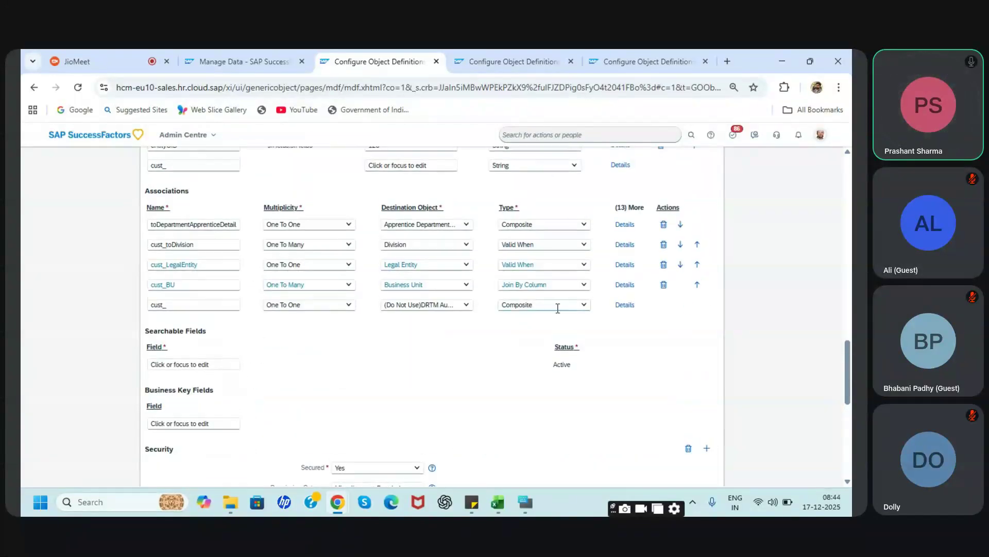
{"action": "left_click", "coordinate": [590, 288]}
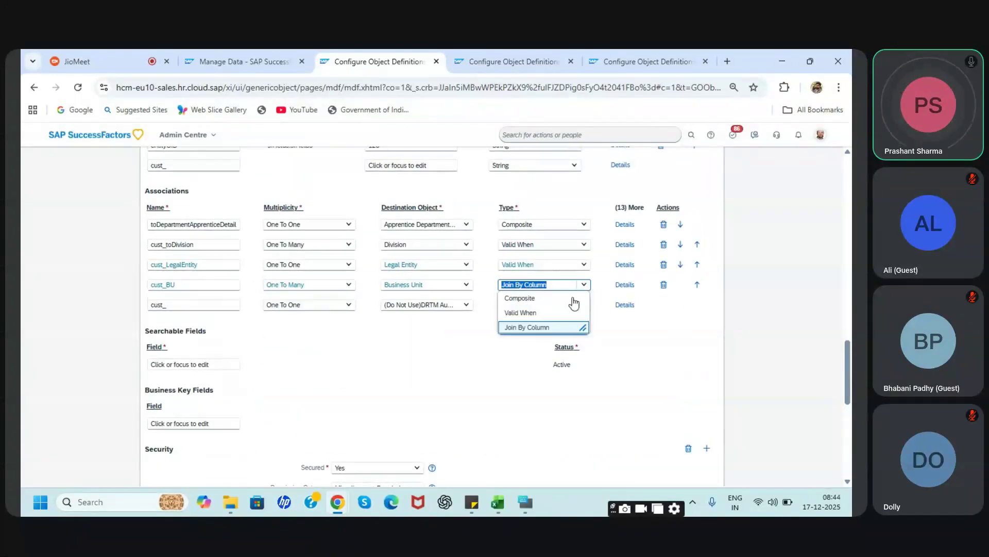
{"action": "left_click", "coordinate": [545, 314]}
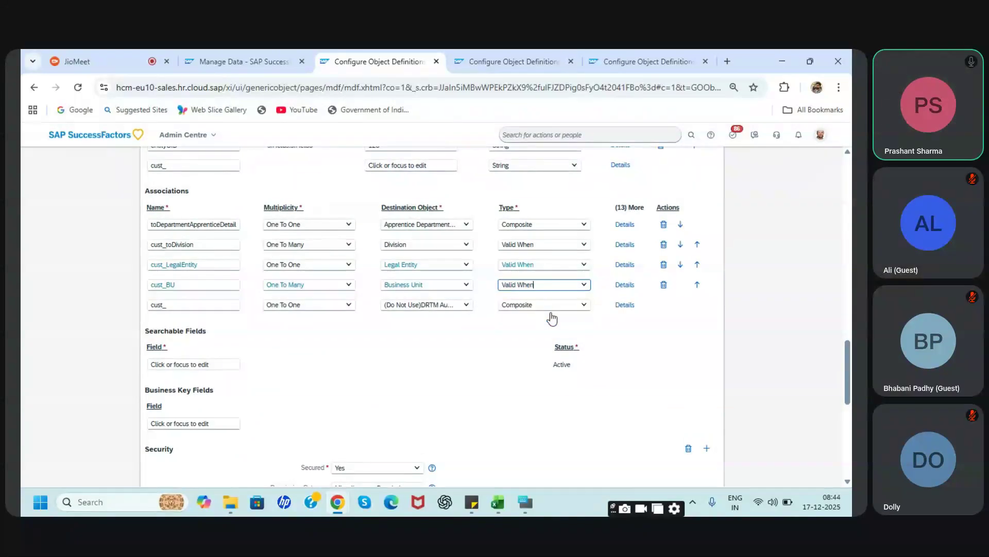
{"action": "scroll", "coordinate": [626, 326], "scroll_direction": "down", "scroll_amount": 10}
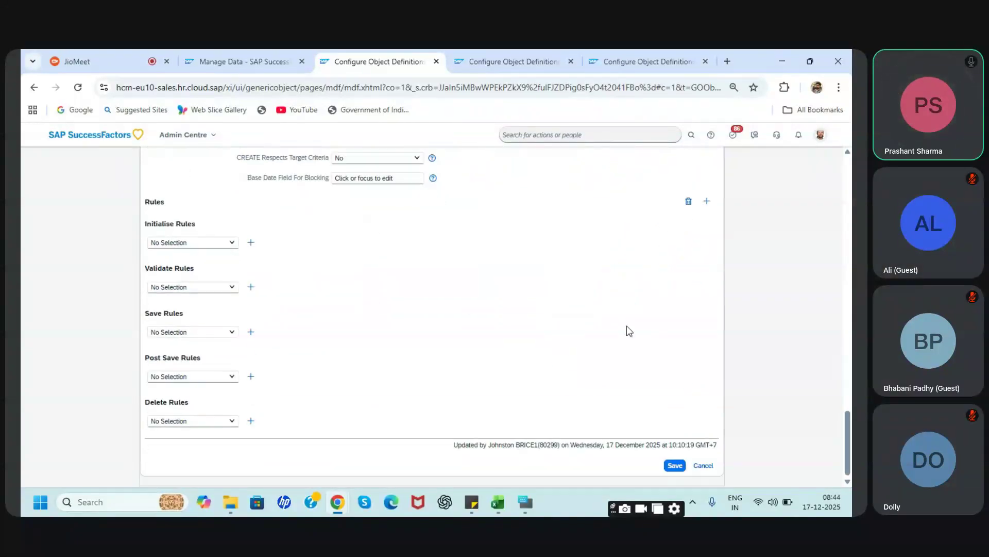
{"action": "left_click", "coordinate": [672, 466]}
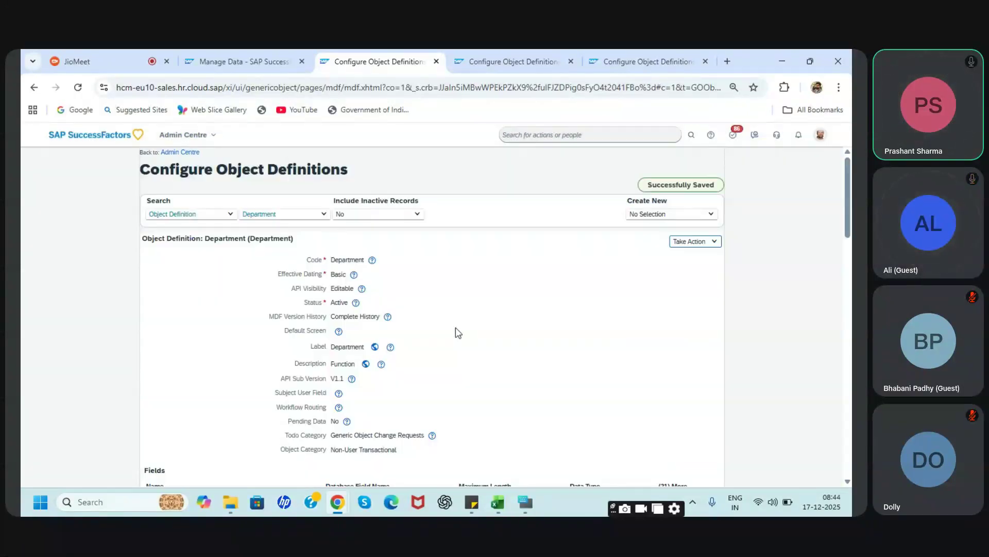
Review the associations in the saved Department definition and glance at the effective dating of Legal Entity
{"action": "scroll", "coordinate": [456, 327], "scroll_direction": "down", "scroll_amount": 15}
{"action": "scroll", "coordinate": [455, 329], "scroll_direction": "down", "scroll_amount": 4}
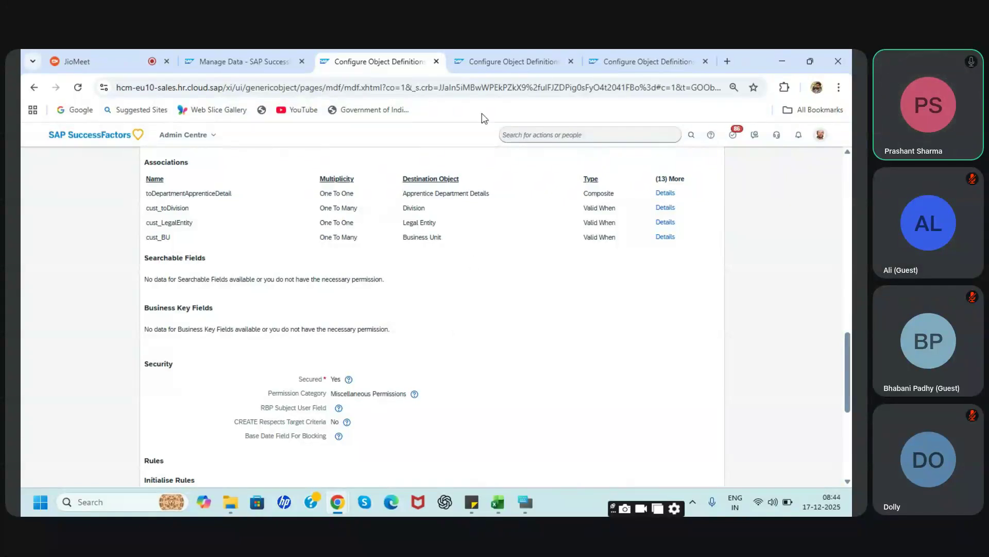
{"action": "left_click", "coordinate": [516, 62]}
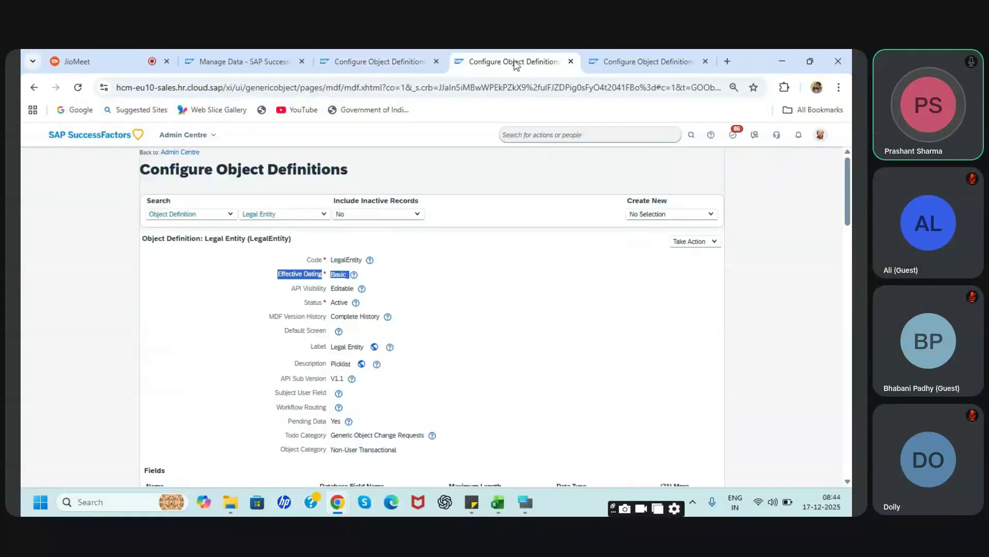
{"action": "left_click", "coordinate": [370, 62]}
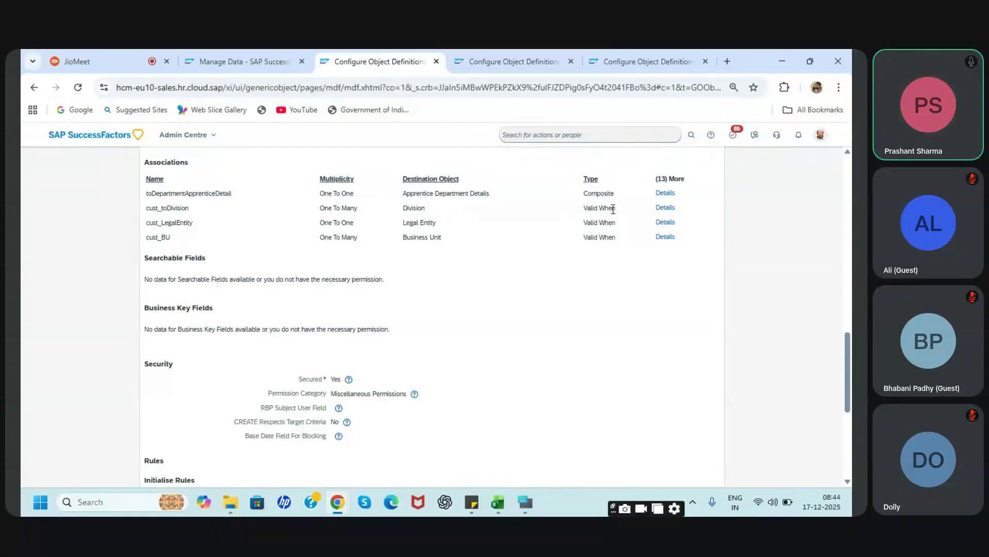
Reload the Department entry form in Manage Data and compare its association fields with the multiplicities in the Department definition
{"action": "left_click", "coordinate": [264, 63]}
{"action": "left_click", "coordinate": [78, 87]}
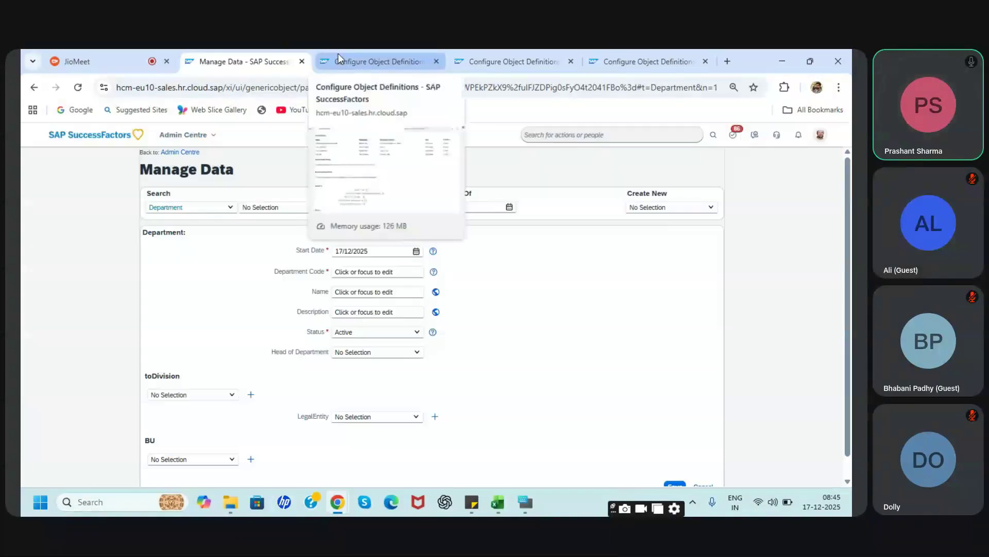
{"action": "left_click", "coordinate": [345, 52]}
{"action": "scroll", "coordinate": [397, 324], "scroll_direction": "down", "scroll_amount": 4}
{"action": "scroll", "coordinate": [397, 323], "scroll_direction": "up", "scroll_amount": 5}
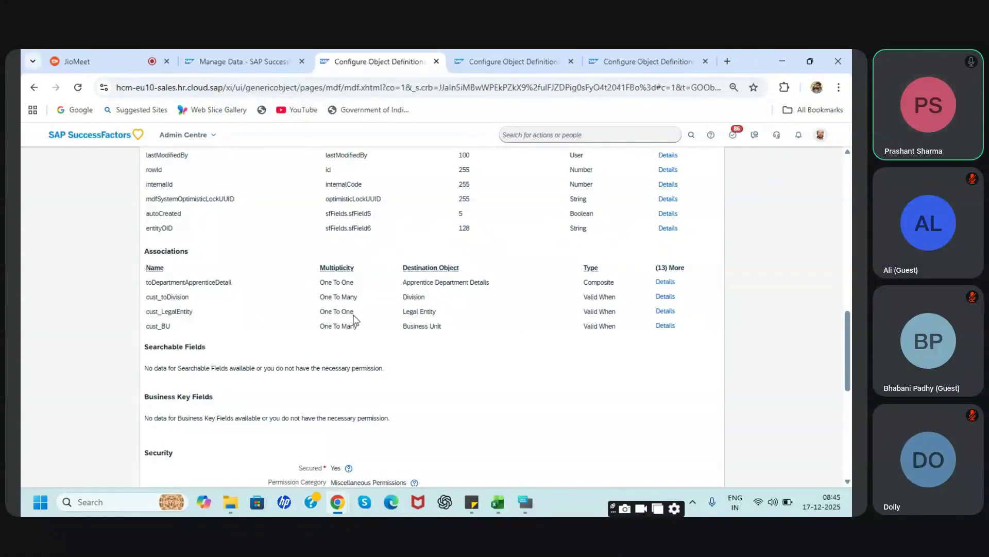
{"action": "left_click", "coordinate": [255, 58]}
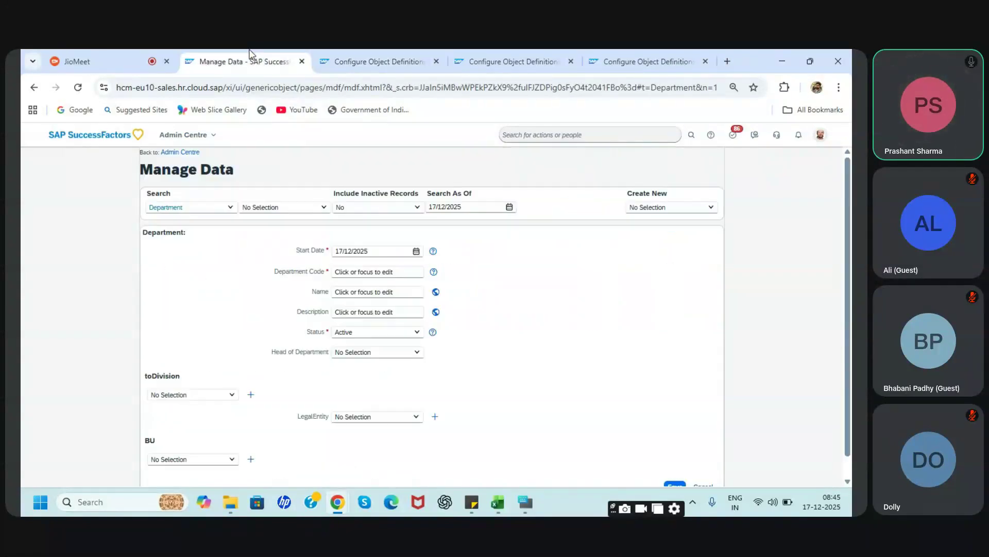
{"action": "scroll", "coordinate": [305, 385], "scroll_direction": "down", "scroll_amount": 1}
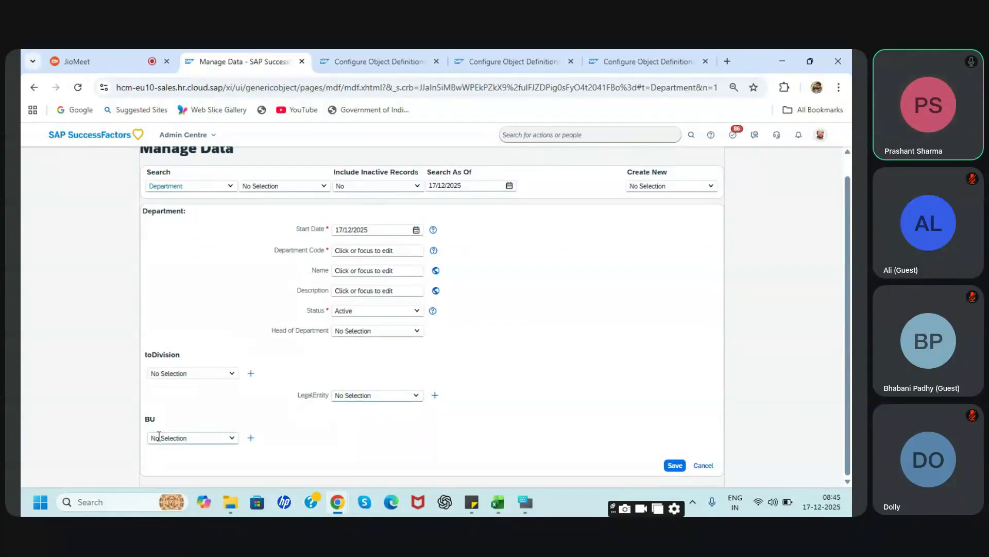
Select 3M Industries Pvt. Ltd (3M_INDIA) as the LegalEntity of the new Department record
{"action": "left_click", "coordinate": [367, 394]}
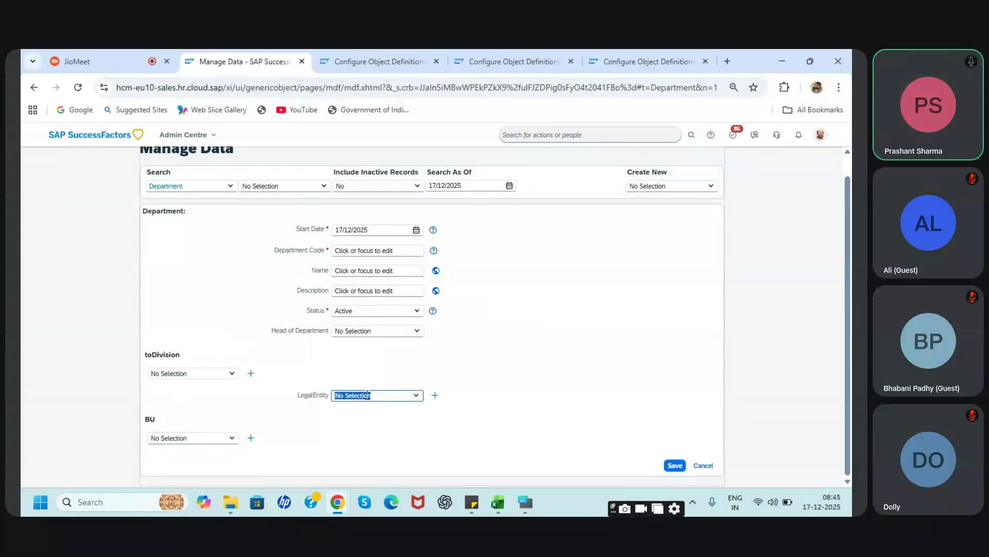
{"action": "left_click", "coordinate": [421, 398]}
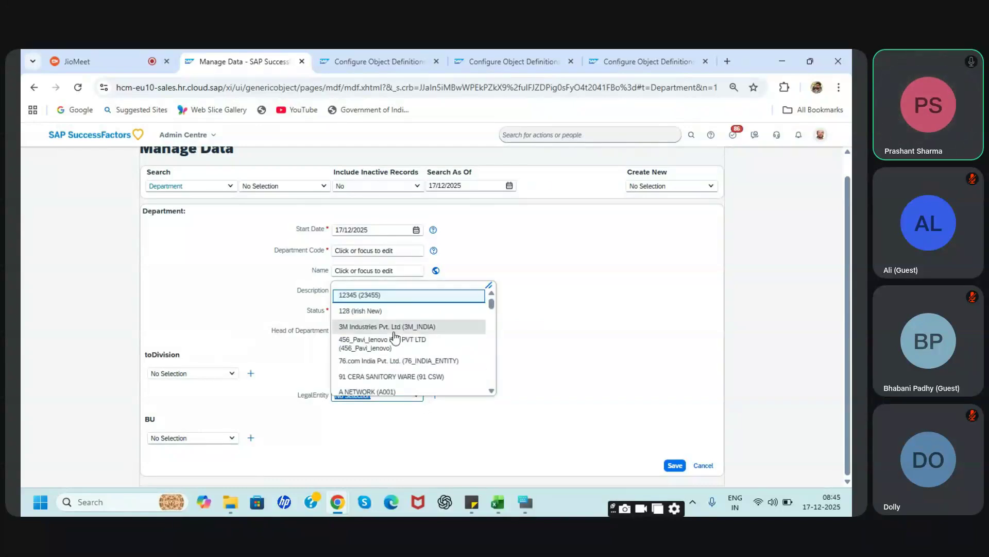
{"action": "left_click", "coordinate": [381, 326]}
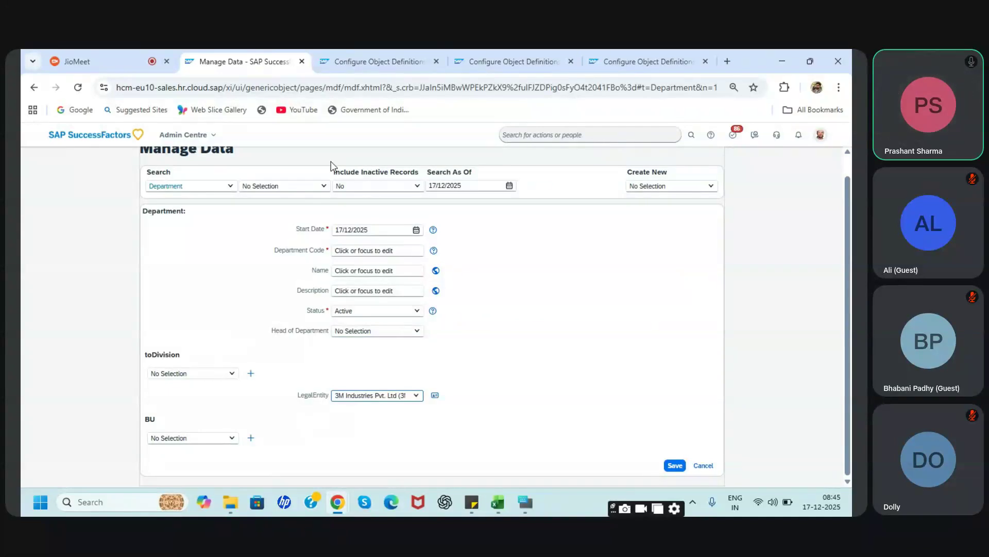
Check the cust_toDivision multiplicity in the definition, and add 1_Division_SJK and 2_Division_SJ (2_Division_SJ) under toDivision in the Department record
{"action": "left_click", "coordinate": [356, 60]}
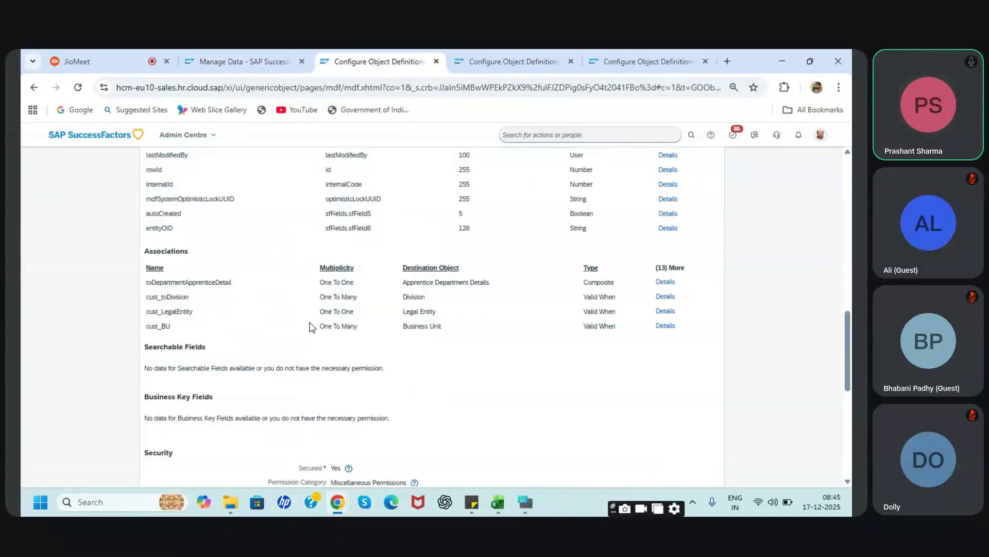
{"action": "left_click_drag", "start_coordinate": [326, 325], "coordinate": [326, 299]}
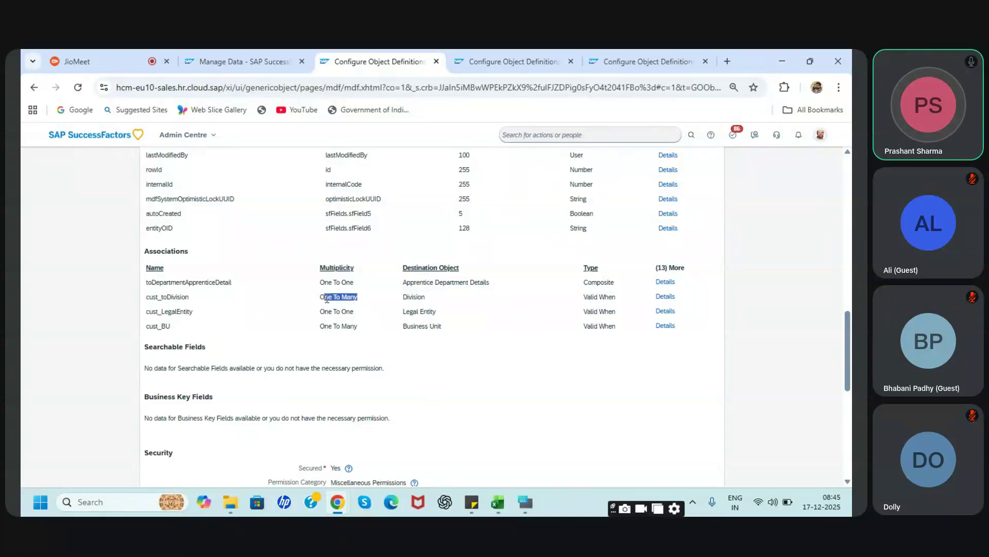
{"action": "left_click", "coordinate": [262, 52]}
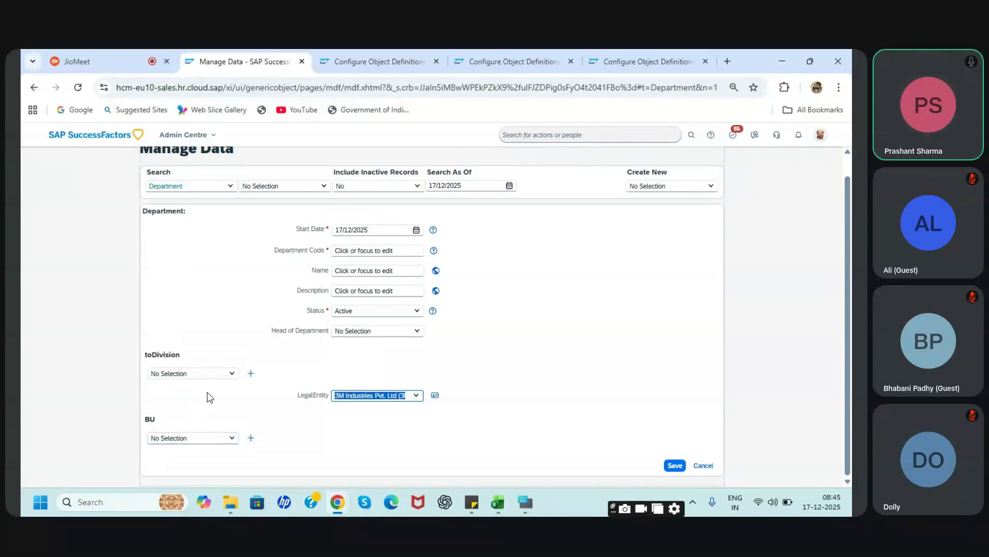
{"action": "left_click", "coordinate": [231, 375]}
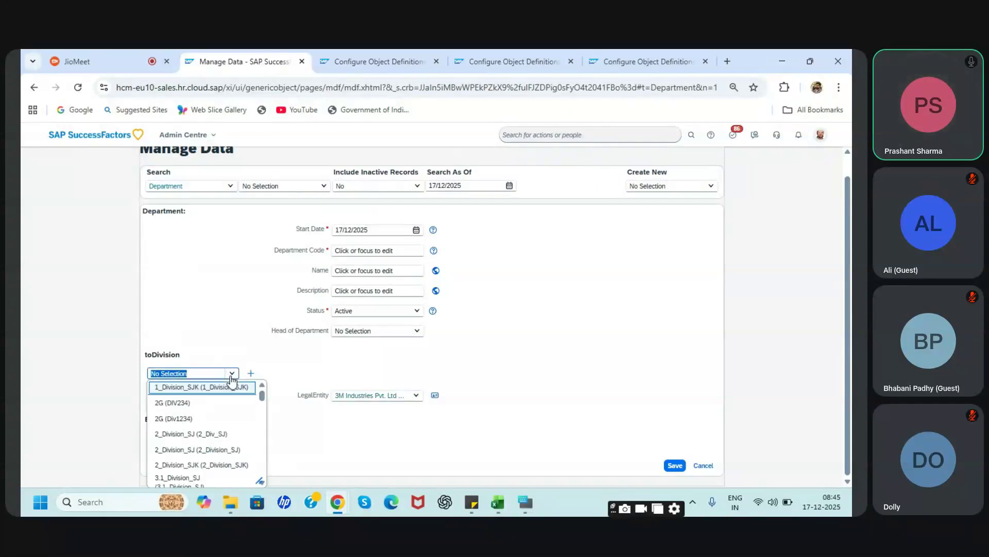
{"action": "left_click", "coordinate": [216, 387]}
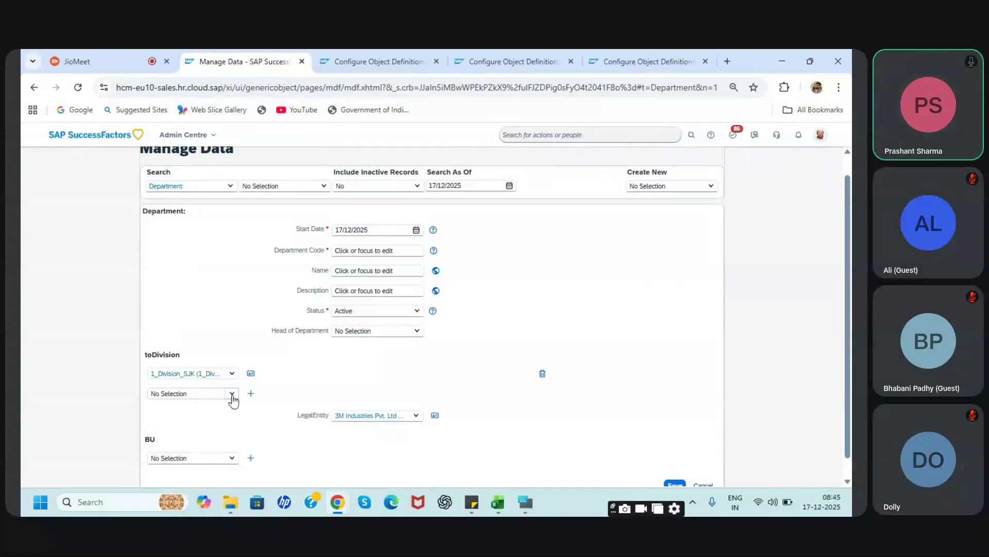
{"action": "left_click", "coordinate": [233, 394]}
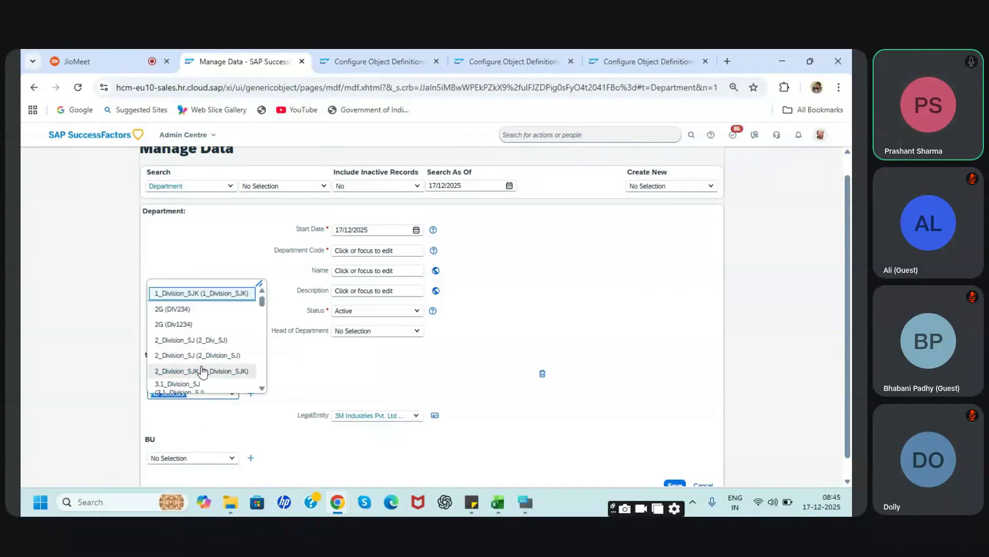
{"action": "left_click", "coordinate": [198, 357]}
Add business unit 283136 (Remote Infra) twice under BU in the Department record and compare with the single LegalEntity field
{"action": "scroll", "coordinate": [211, 407], "scroll_direction": "down", "scroll_amount": 1}
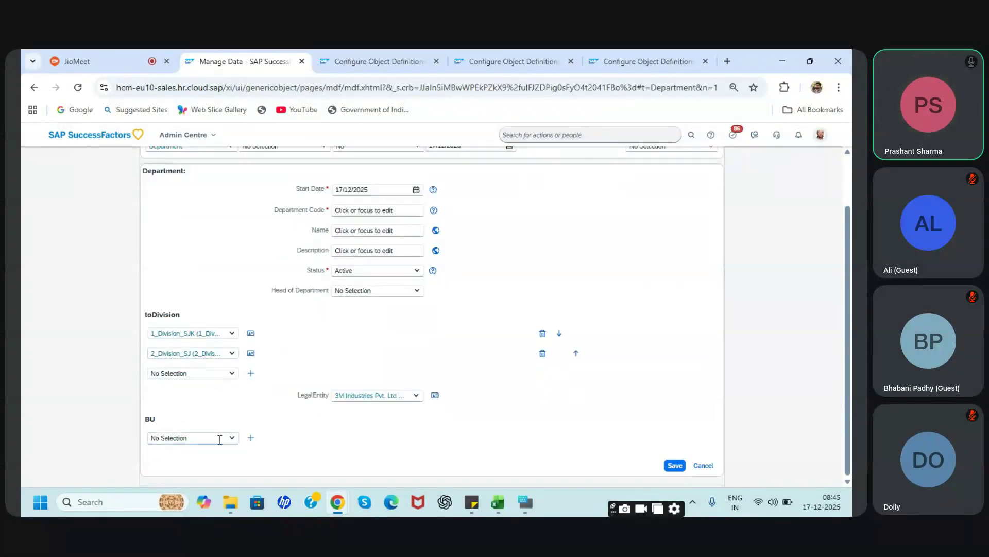
{"action": "left_click", "coordinate": [233, 438]}
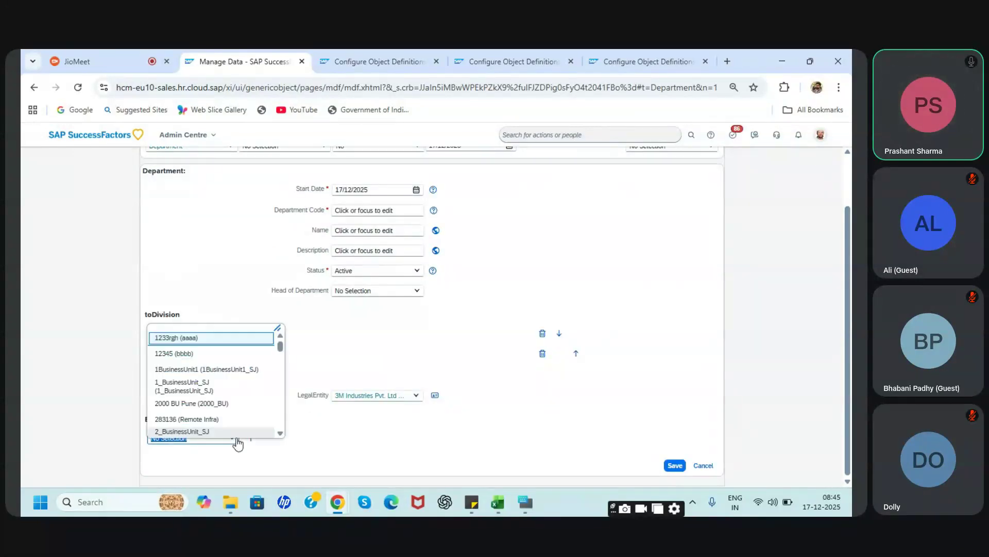
{"action": "left_click", "coordinate": [213, 420]}
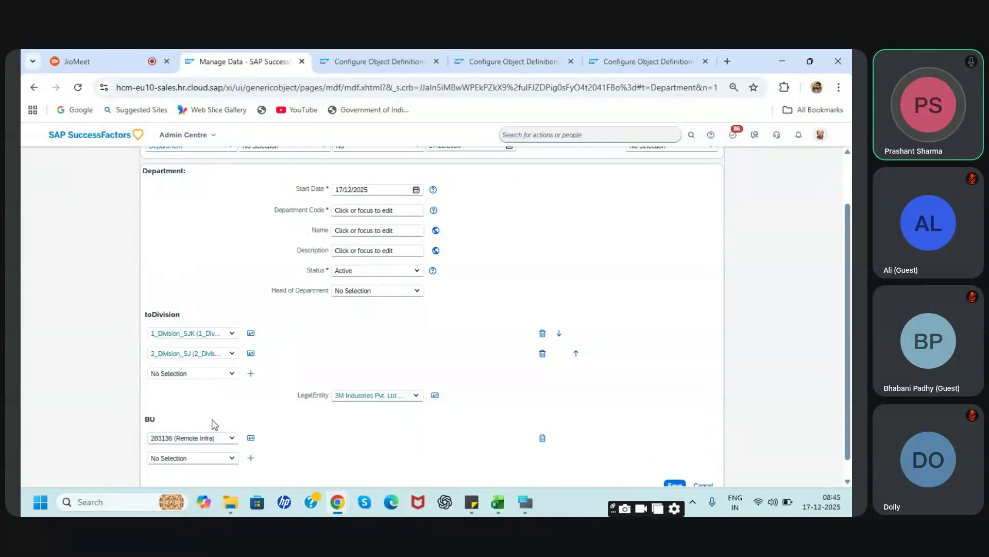
{"action": "left_click", "coordinate": [232, 461]}
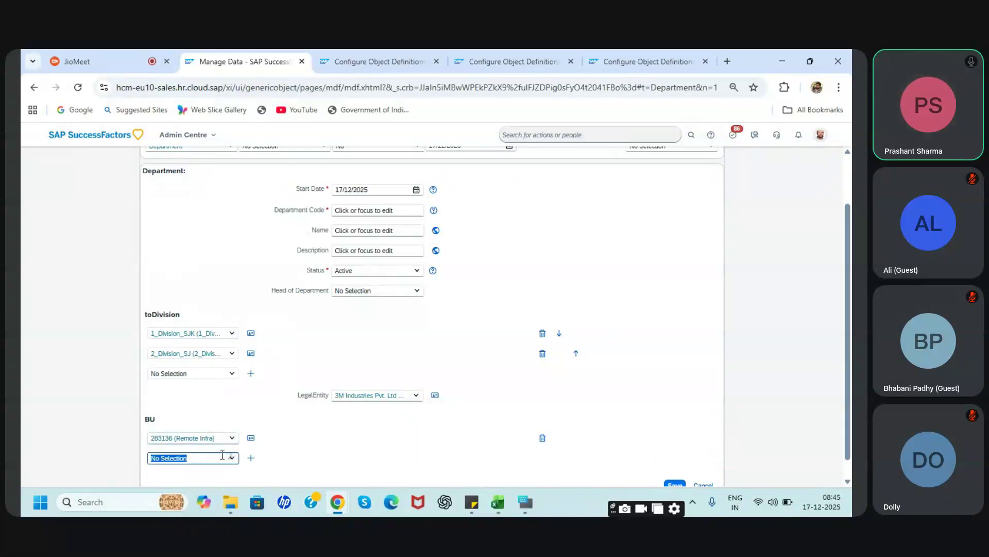
{"action": "left_click", "coordinate": [218, 436]}
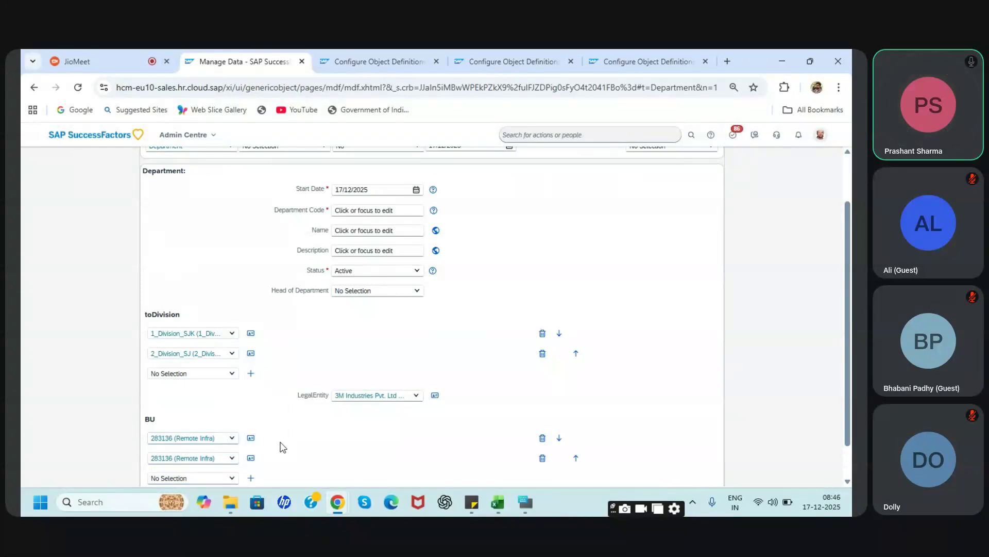
{"action": "scroll", "coordinate": [281, 447], "scroll_direction": "down", "scroll_amount": 1}
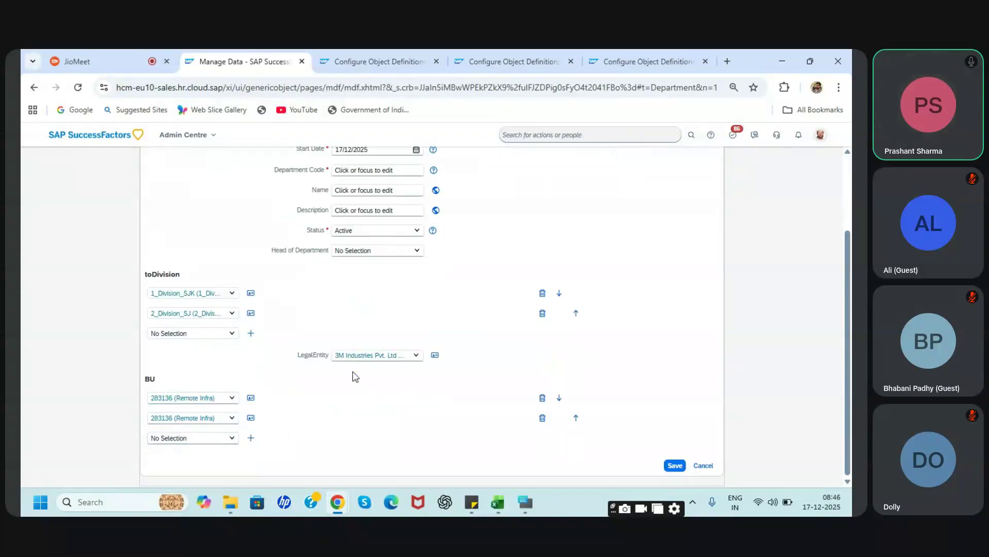
{"action": "left_click_drag", "start_coordinate": [302, 354], "coordinate": [384, 355]}
{"action": "left_click", "coordinate": [300, 355]}
Open the Department definition for correction, set the cust_toDivision association's multiplicity to One To One and save
{"action": "left_click", "coordinate": [348, 69]}
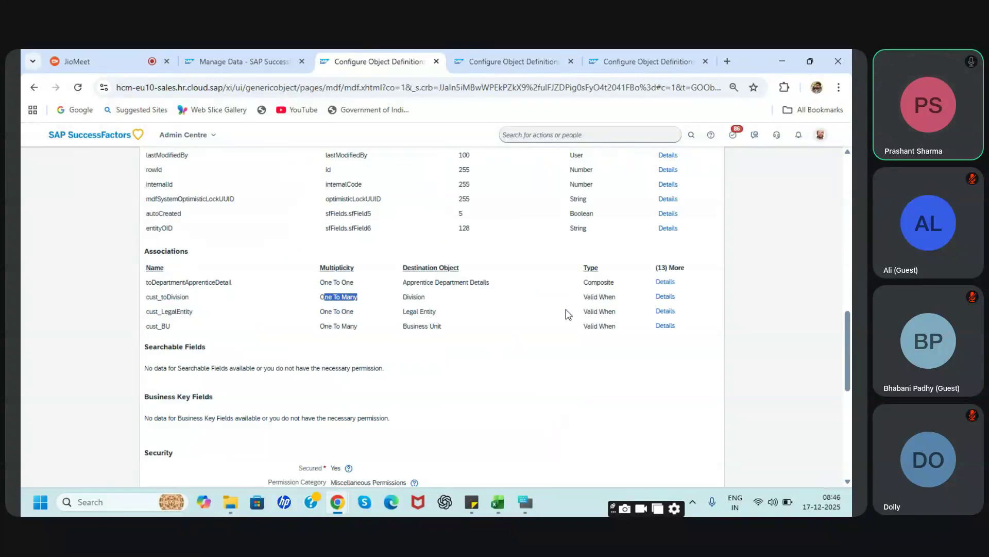
{"action": "left_click", "coordinate": [705, 242]}
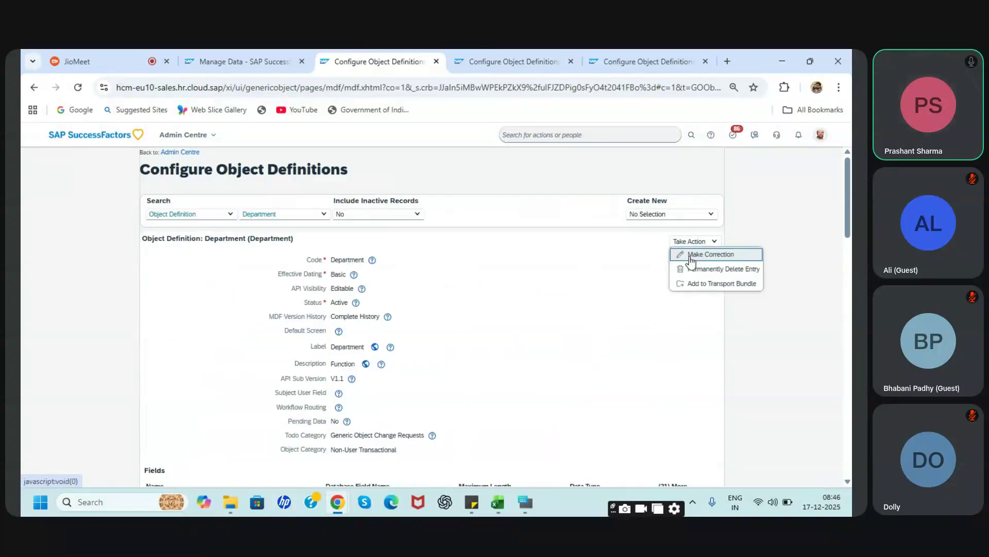
{"action": "left_click", "coordinate": [710, 254]}
{"action": "scroll", "coordinate": [585, 360], "scroll_direction": "down", "scroll_amount": 15}
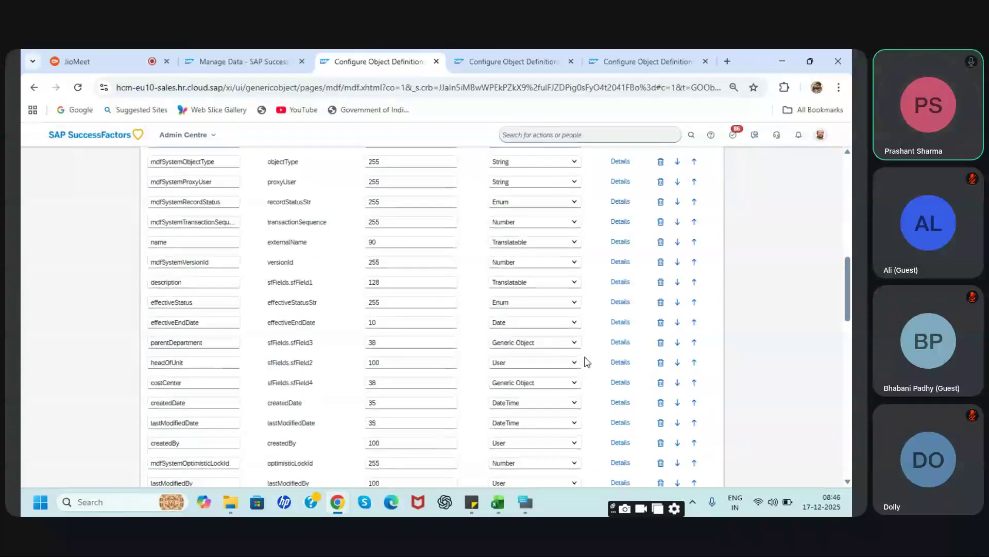
{"action": "scroll", "coordinate": [586, 360], "scroll_direction": "down", "scroll_amount": 3}
{"action": "scroll", "coordinate": [585, 357], "scroll_direction": "up", "scroll_amount": 2}
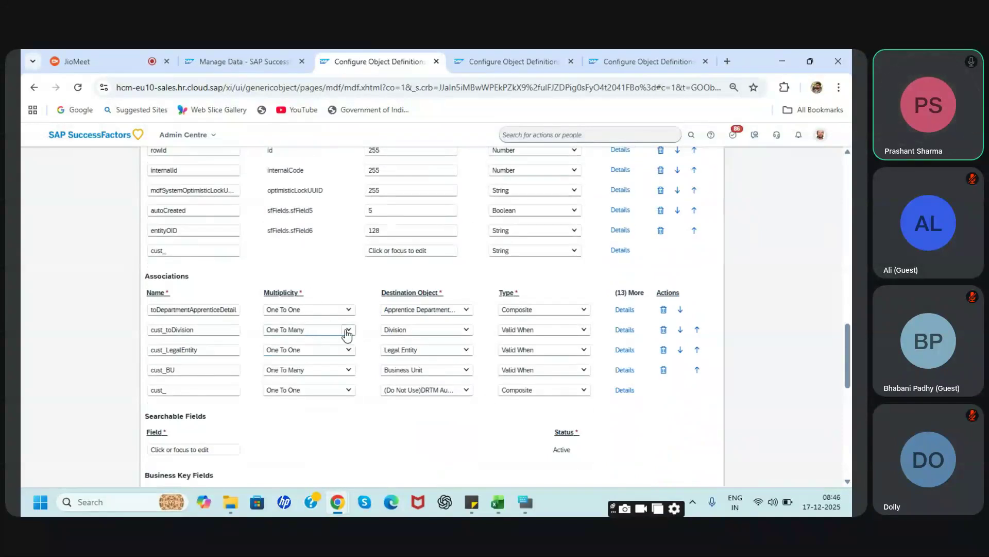
{"action": "left_click", "coordinate": [340, 330]}
{"action": "left_click", "coordinate": [321, 344]}
{"action": "scroll", "coordinate": [394, 420], "scroll_direction": "down", "scroll_amount": 10}
{"action": "left_click", "coordinate": [674, 465]}
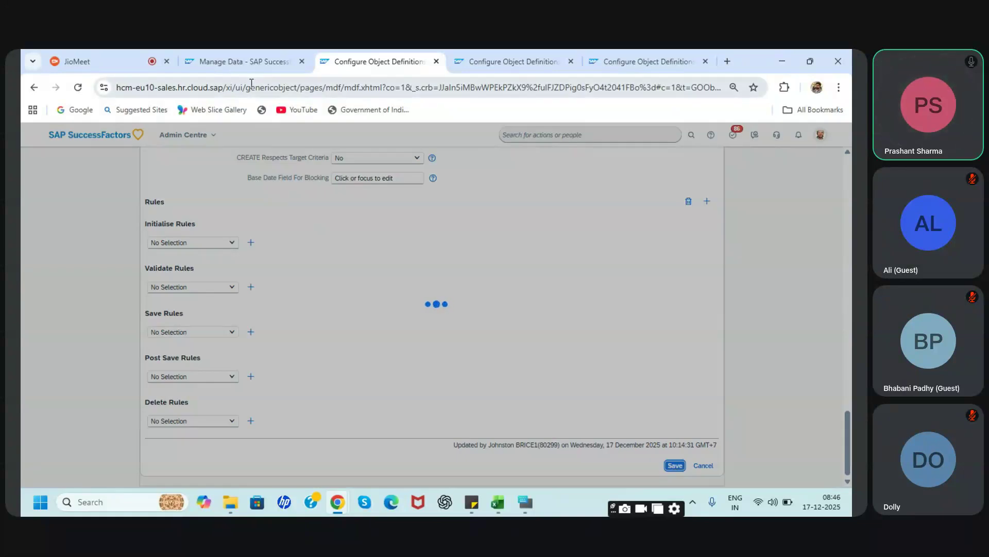
Reload the Department entry form in Manage Data and examine how the toDivision and LegalEntity fields are laid out
{"action": "left_click", "coordinate": [250, 61]}
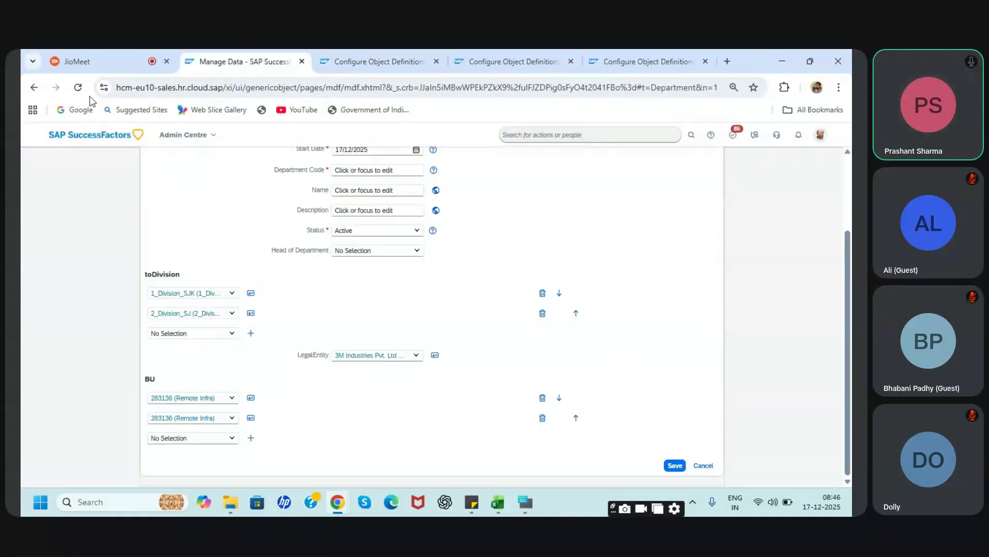
{"action": "left_click", "coordinate": [77, 89]}
{"action": "left_click", "coordinate": [479, 187]}
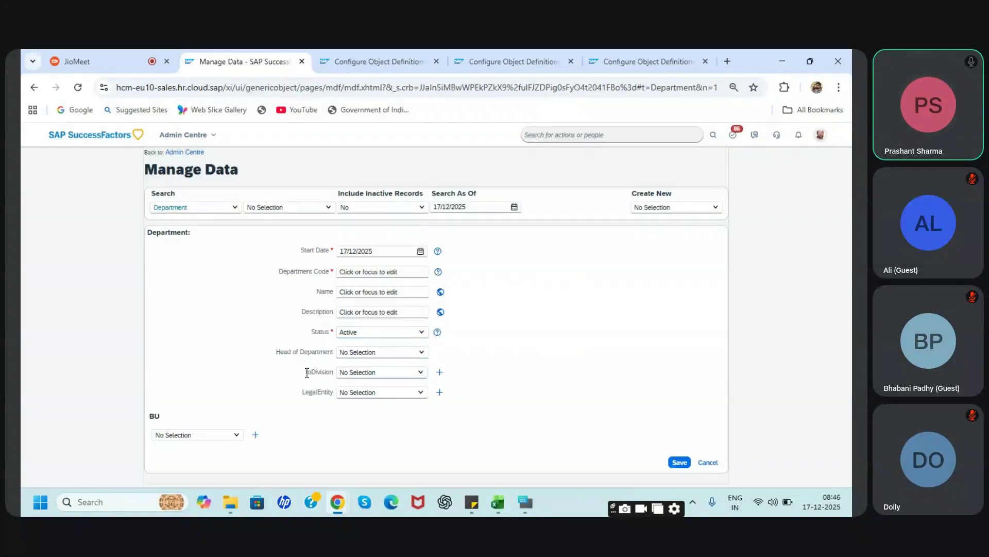
{"action": "left_click_drag", "start_coordinate": [316, 375], "coordinate": [459, 393]}
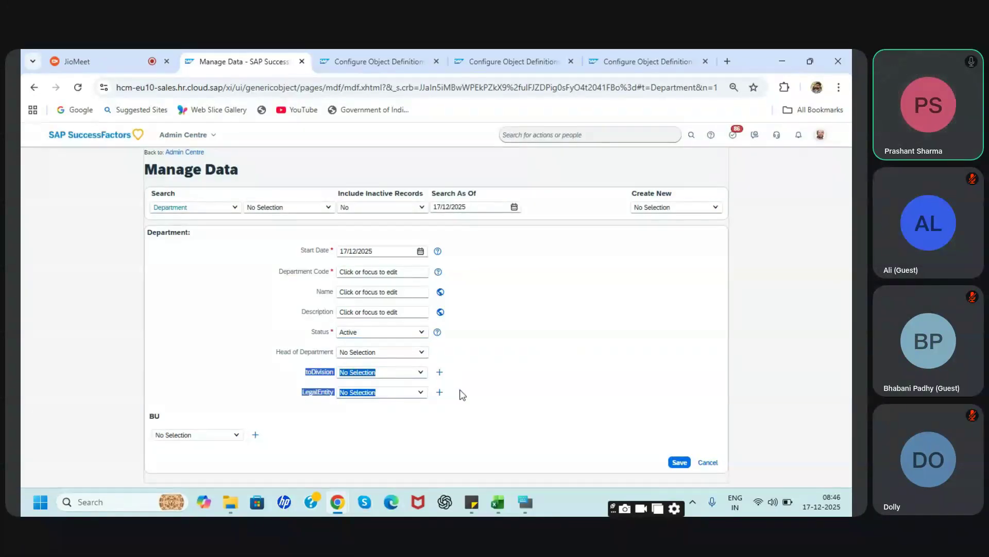
Point out the toDivision and LegalEntity selection fields together in the Department entry form
{"action": "left_click", "coordinate": [462, 395]}
{"action": "left_click_drag", "start_coordinate": [289, 375], "coordinate": [460, 399]}
{"action": "left_click", "coordinate": [461, 399]}
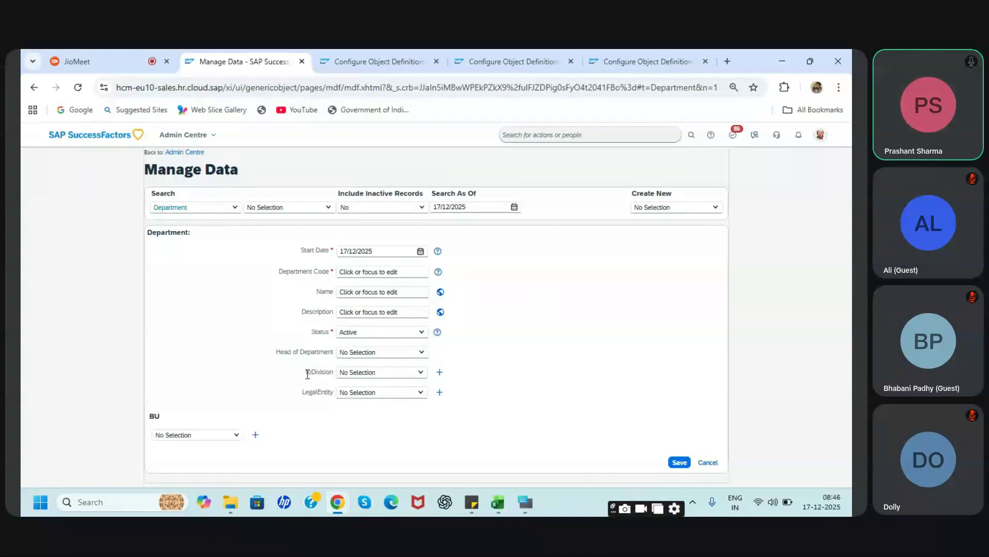
{"action": "left_click_drag", "start_coordinate": [325, 378], "coordinate": [422, 398]}
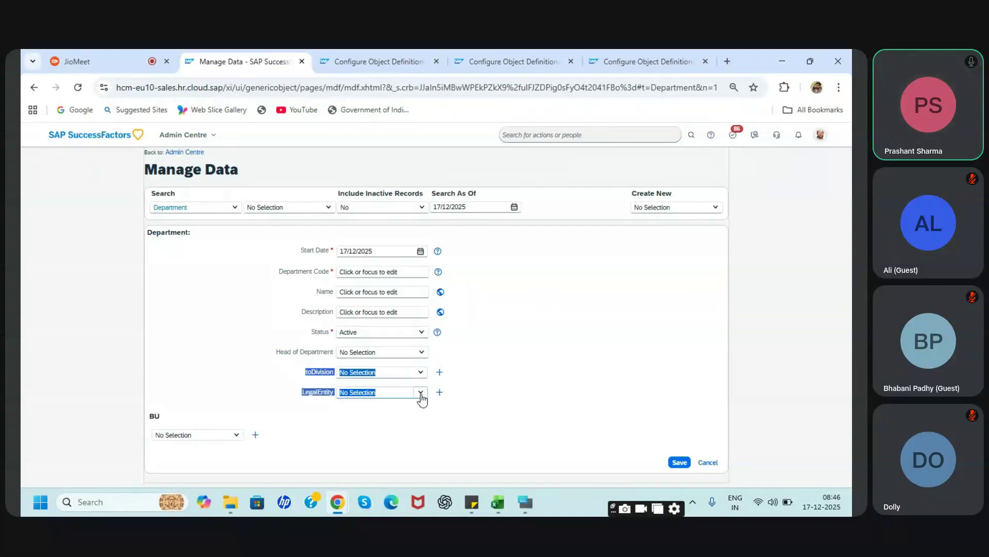
Switch back to the Department object definition and open it for correction at its associations
{"action": "left_click", "coordinate": [381, 59]}
{"action": "left_click", "coordinate": [713, 243]}
{"action": "left_click", "coordinate": [693, 255]}
{"action": "scroll", "coordinate": [497, 354], "scroll_direction": "down", "scroll_amount": 15}
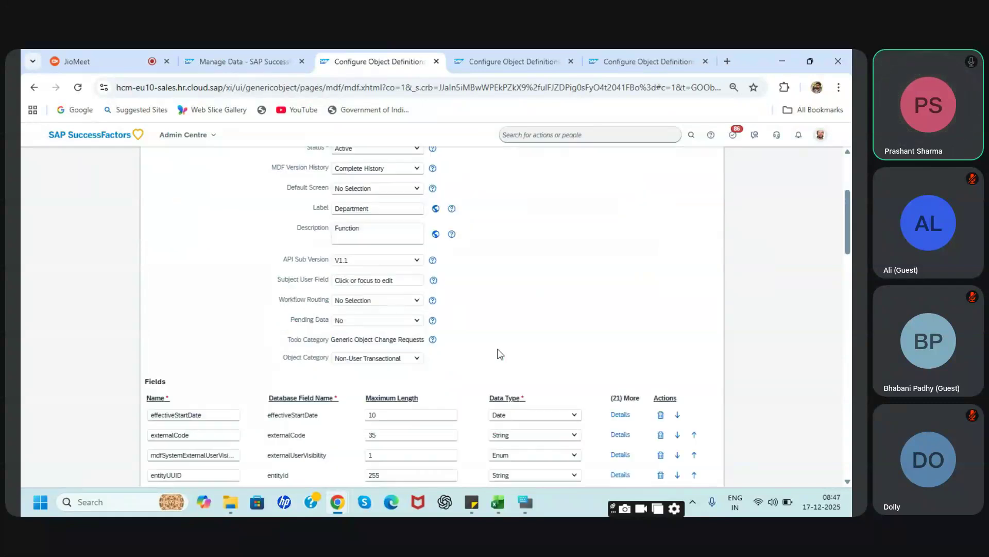
{"action": "scroll", "coordinate": [499, 349], "scroll_direction": "down", "scroll_amount": 1}
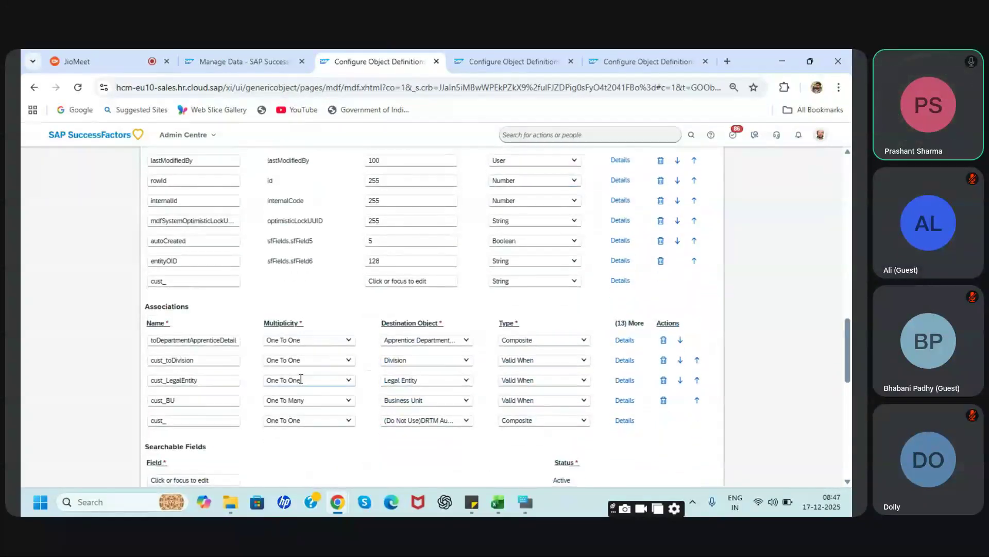
Try to save the Department definition with a new String field named cust_LegalEntity, matching the name of the Legal Entity association
{"action": "left_click_drag", "start_coordinate": [204, 380], "coordinate": [167, 382]}
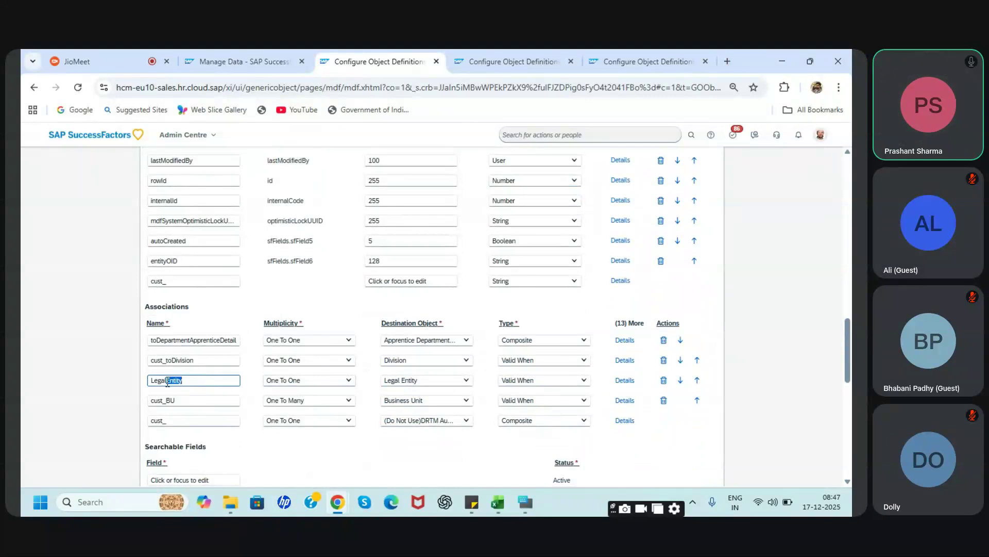
{"action": "left_click", "coordinate": [171, 283]}
{"action": "type", "text": "LegalEntity"}
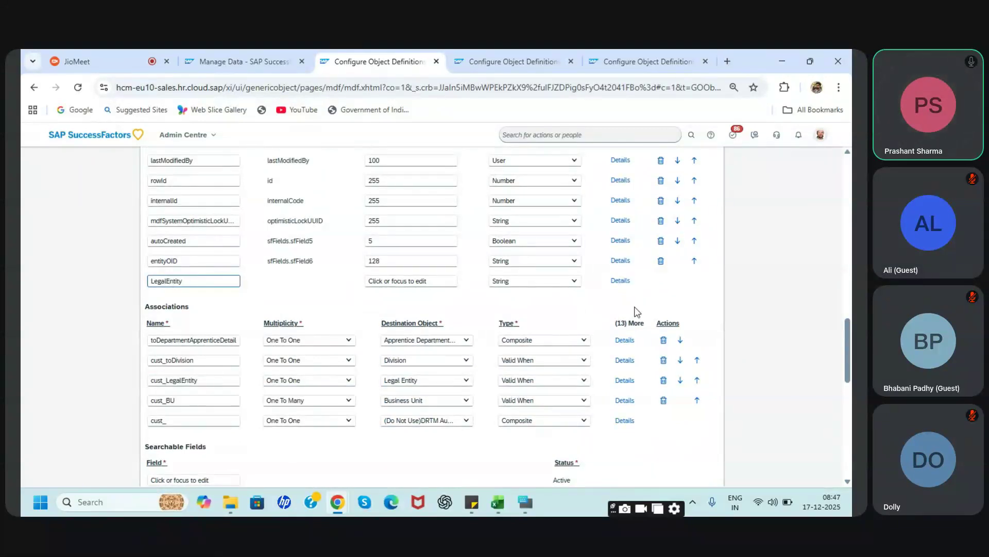
{"action": "scroll", "coordinate": [630, 453], "scroll_direction": "down", "scroll_amount": 10}
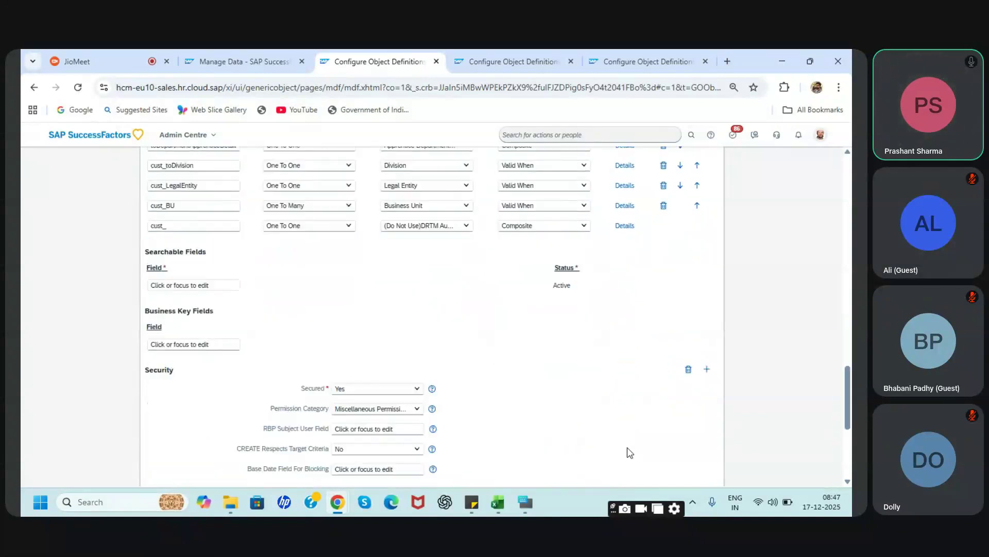
{"action": "left_click", "coordinate": [670, 465]}
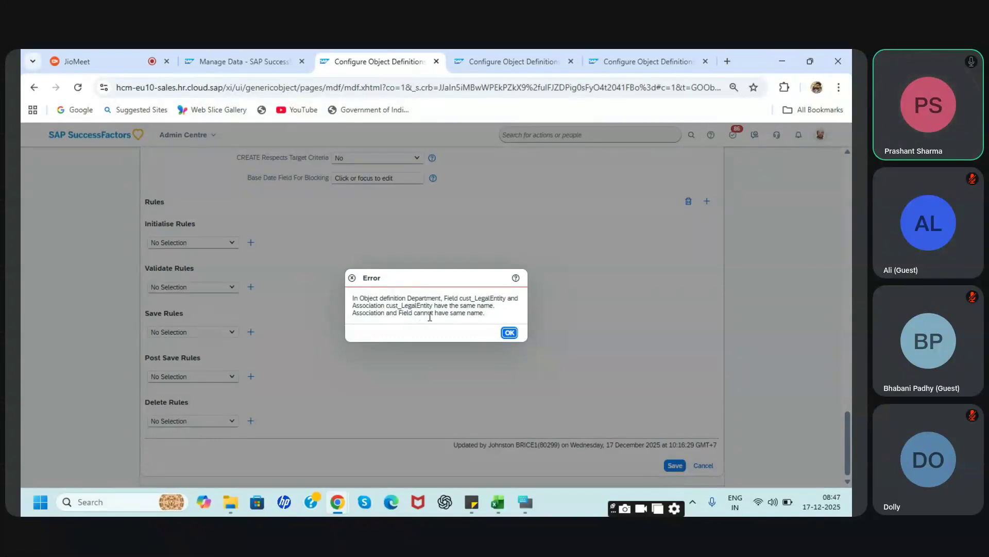
Dismiss the error and delete the cust_LegalEntity row from the Department definition's fields
{"action": "left_click", "coordinate": [510, 332]}
{"action": "scroll", "coordinate": [513, 336], "scroll_direction": "up", "scroll_amount": 10}
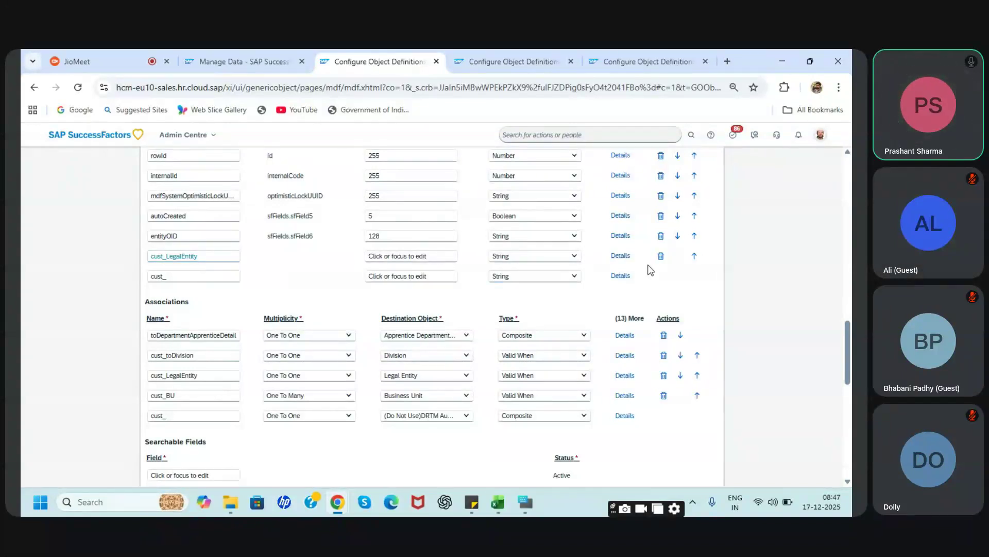
{"action": "left_click", "coordinate": [660, 257]}
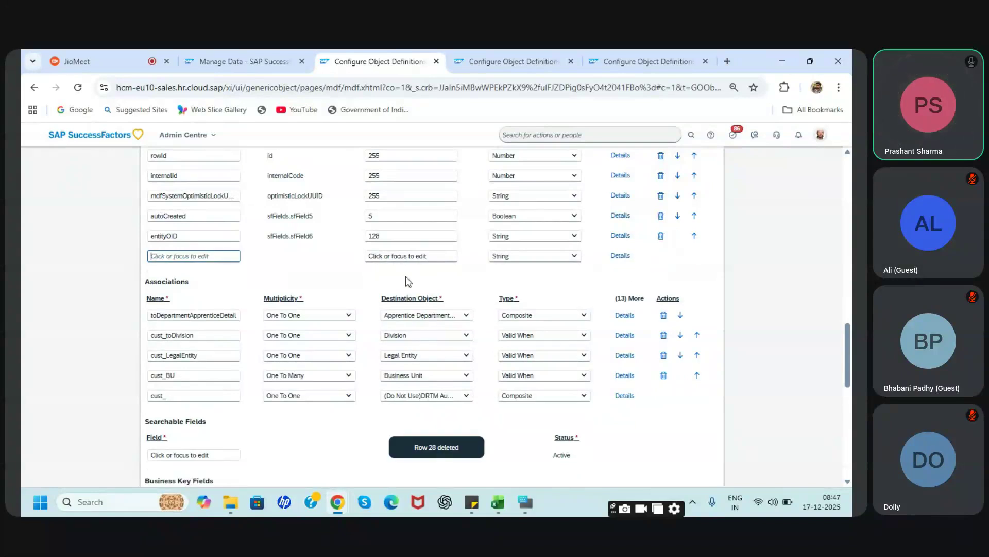
Set the cust_toDivision association's multiplicity to One To Many and delete the cust_LegalEntity and cust_BU associations
{"action": "left_click", "coordinate": [350, 335]}
{"action": "left_click", "coordinate": [322, 364]}
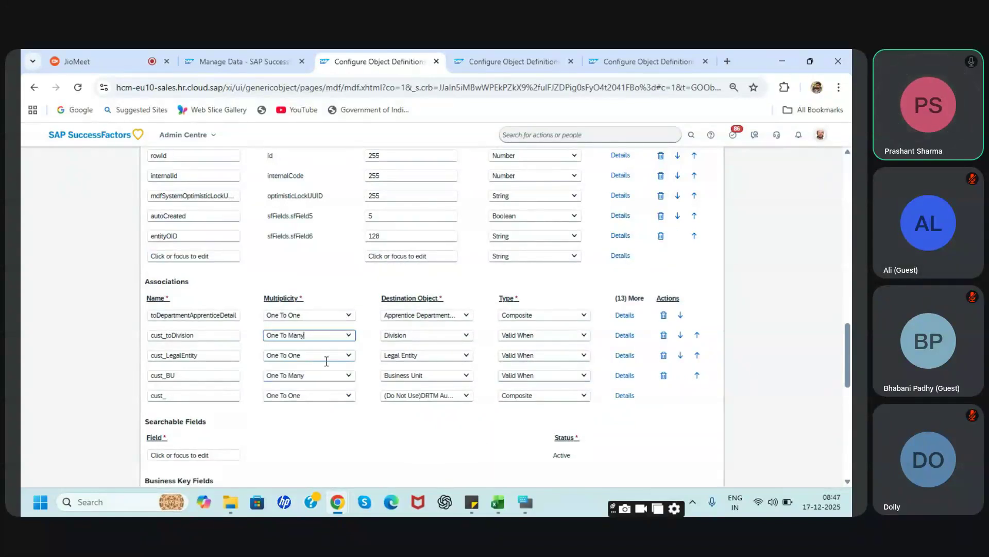
{"action": "left_click", "coordinate": [665, 356]}
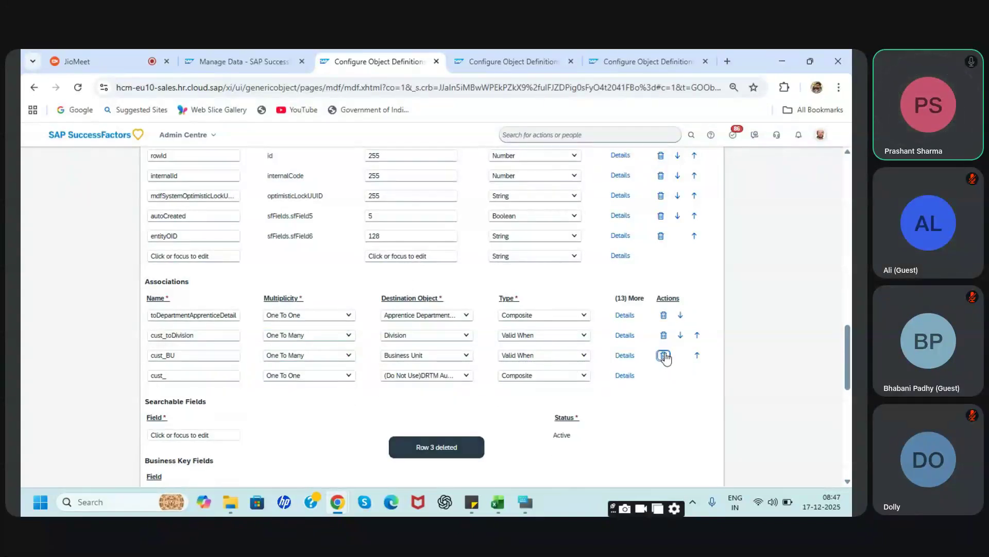
{"action": "left_click", "coordinate": [665, 356]}
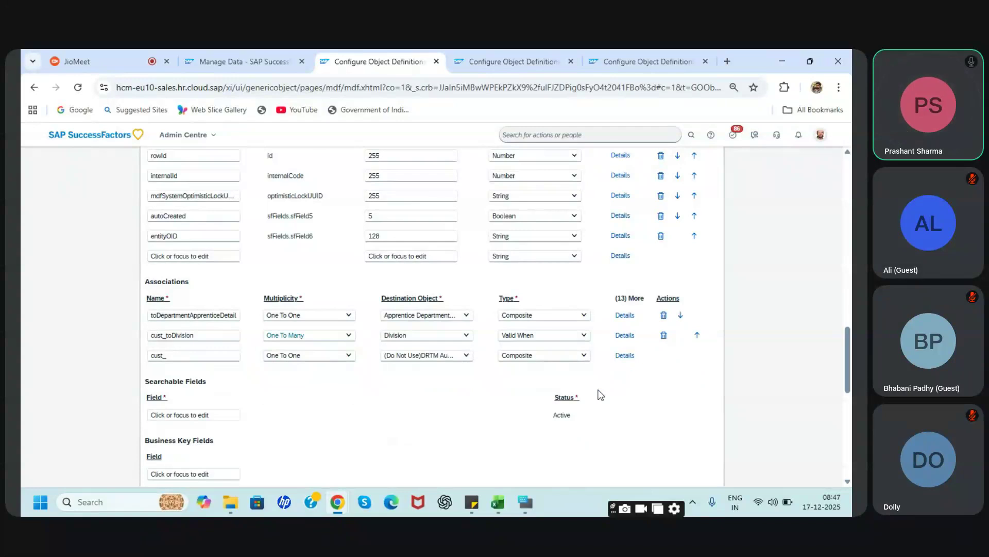
Save the Department definition, confirming the deletion of the removed associations and their data
{"action": "scroll", "coordinate": [600, 395], "scroll_direction": "down", "scroll_amount": 10}
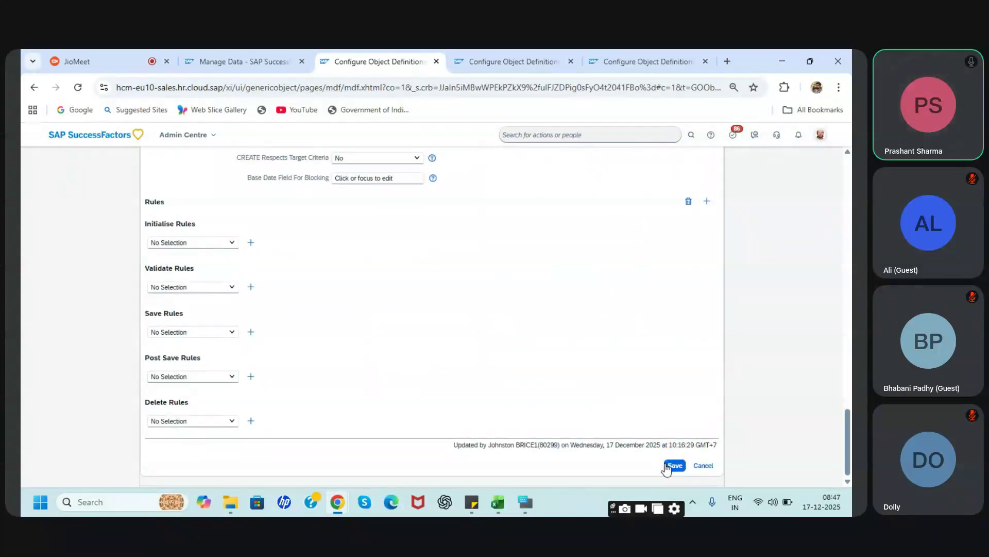
{"action": "left_click", "coordinate": [669, 466]}
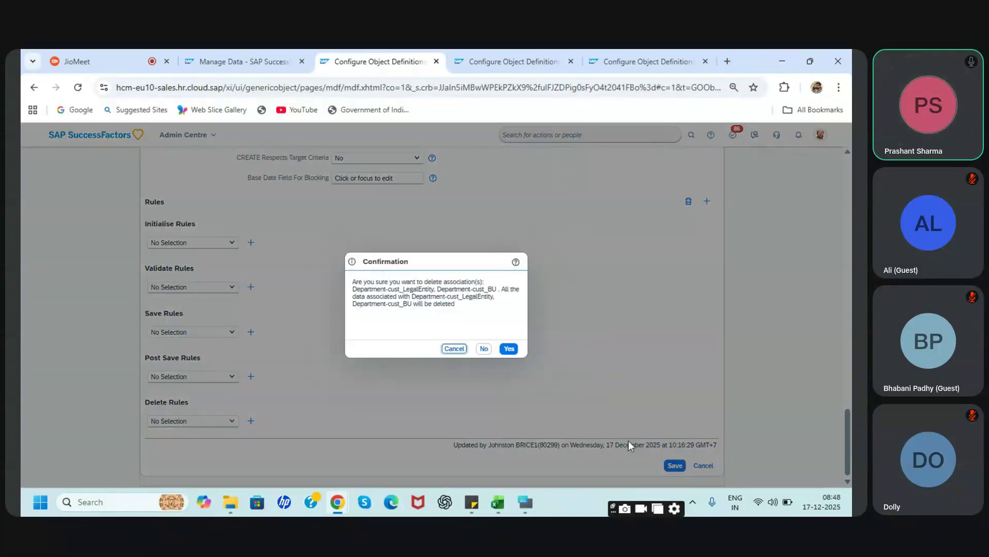
{"action": "left_click", "coordinate": [516, 350]}
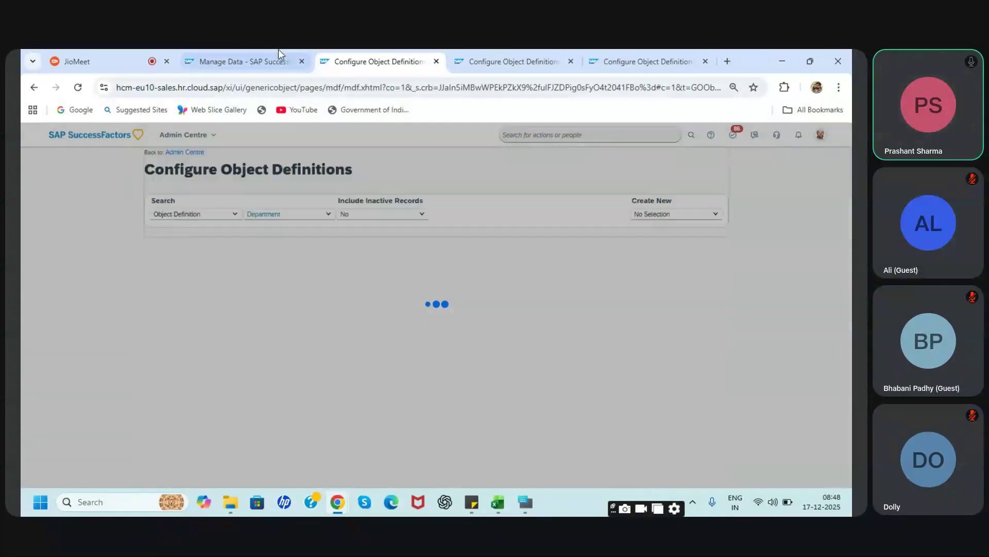
{"action": "scroll", "coordinate": [345, 337], "scroll_direction": "down", "scroll_amount": 5}
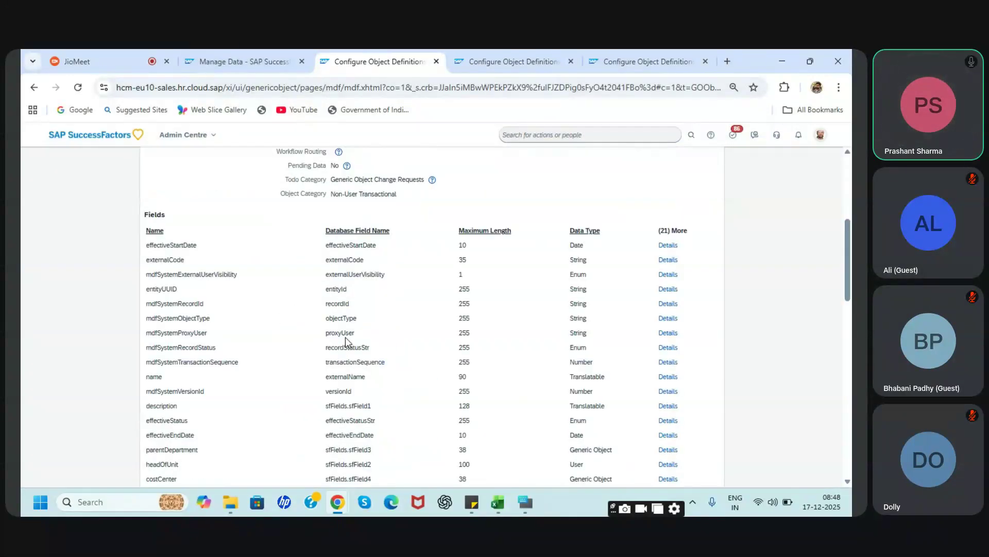
{"action": "scroll", "coordinate": [345, 338], "scroll_direction": "up", "scroll_amount": 5}
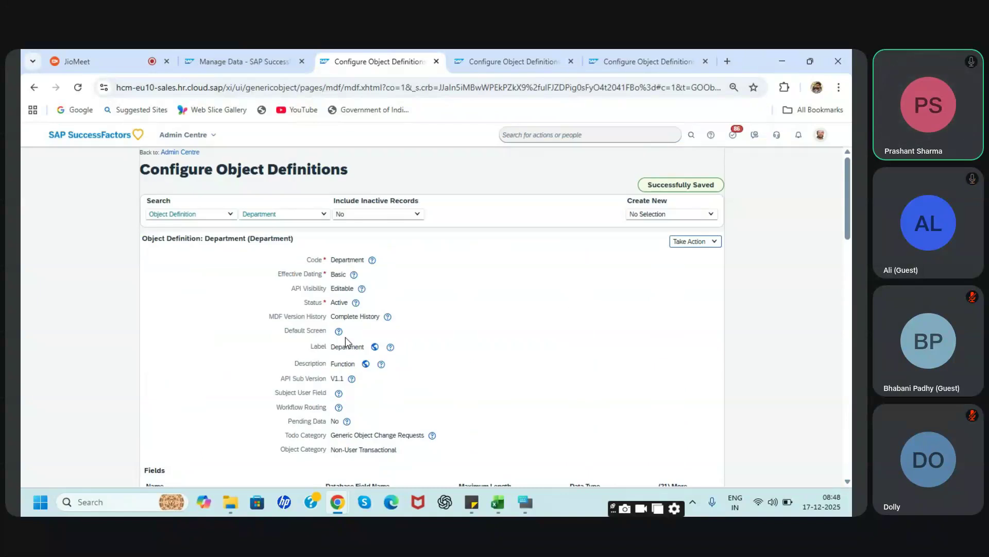
Reopen the saved Department definition for correction and go to its associations
{"action": "left_click", "coordinate": [707, 242]}
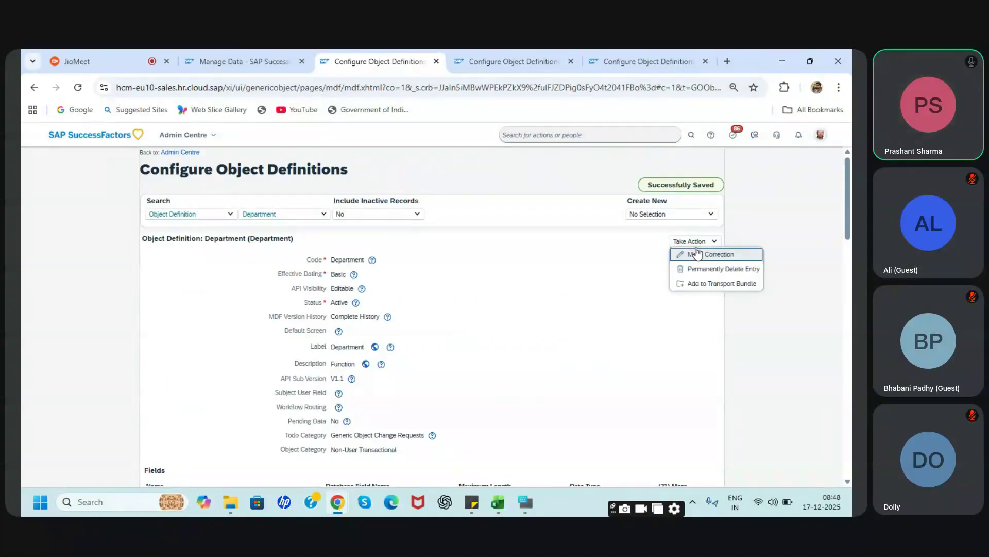
{"action": "left_click", "coordinate": [696, 254]}
{"action": "scroll", "coordinate": [469, 346], "scroll_direction": "down", "scroll_amount": 15}
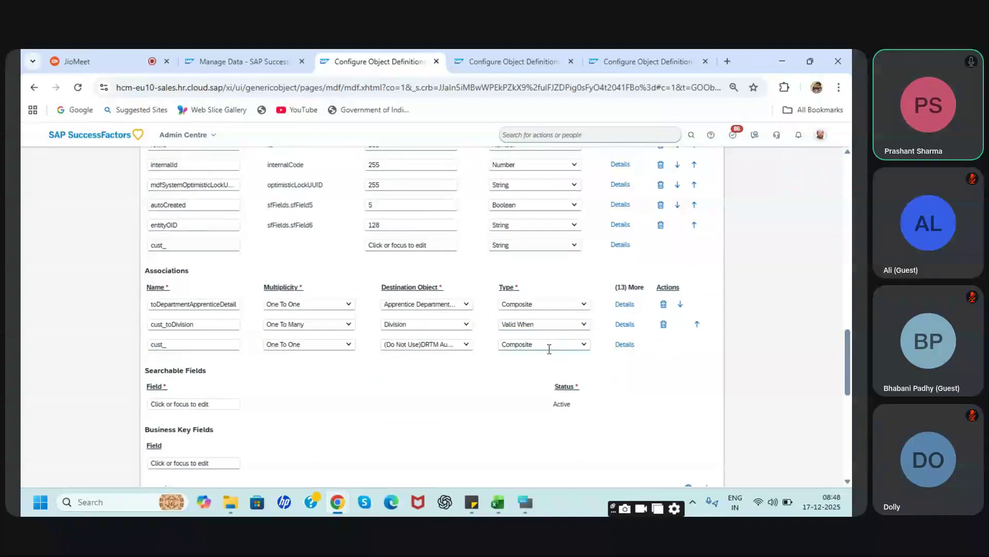
Look up the Location Wrapper object definition and check its effective dating
{"action": "left_click", "coordinate": [608, 61]}
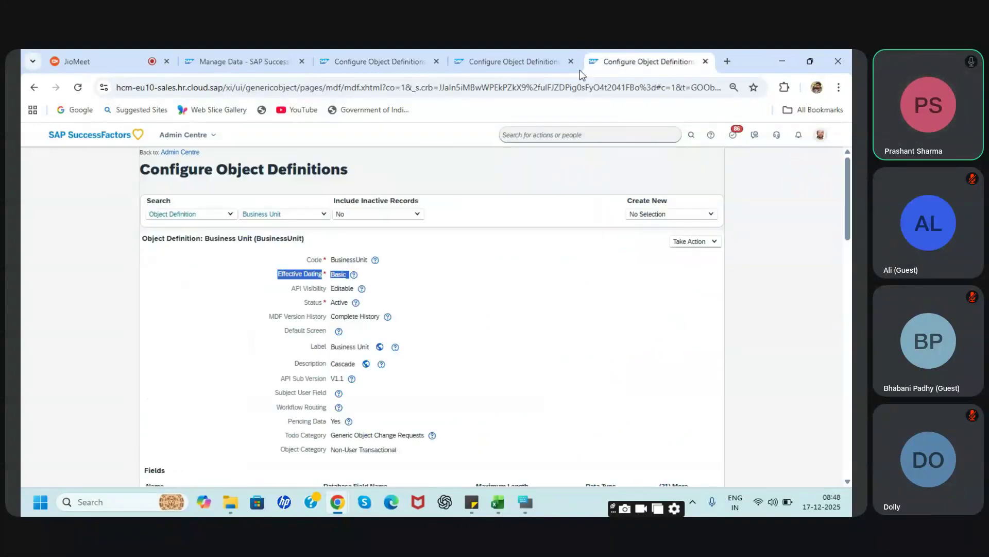
{"action": "type", "text": "lo"}
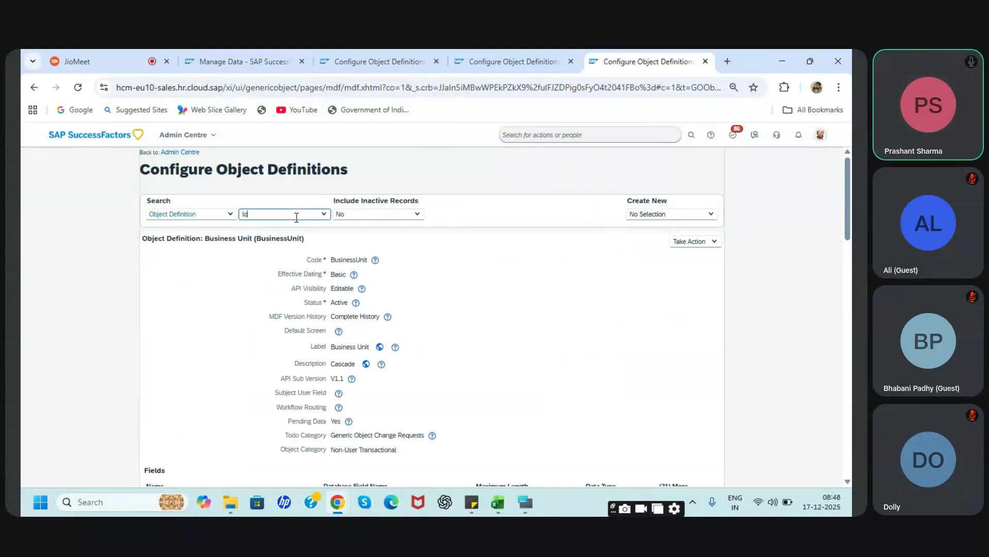
{"action": "type", "text": "cation"}
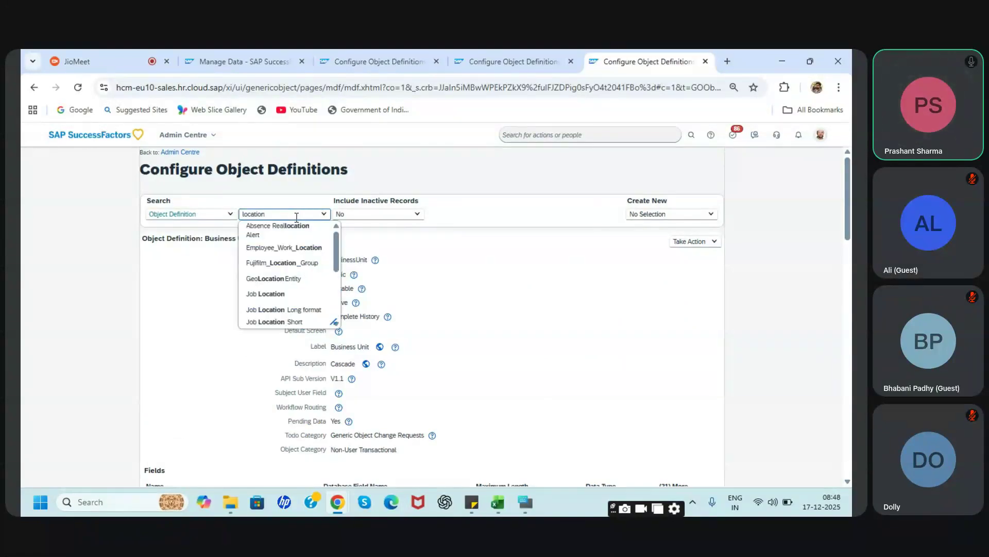
{"action": "type", "text": " w"}
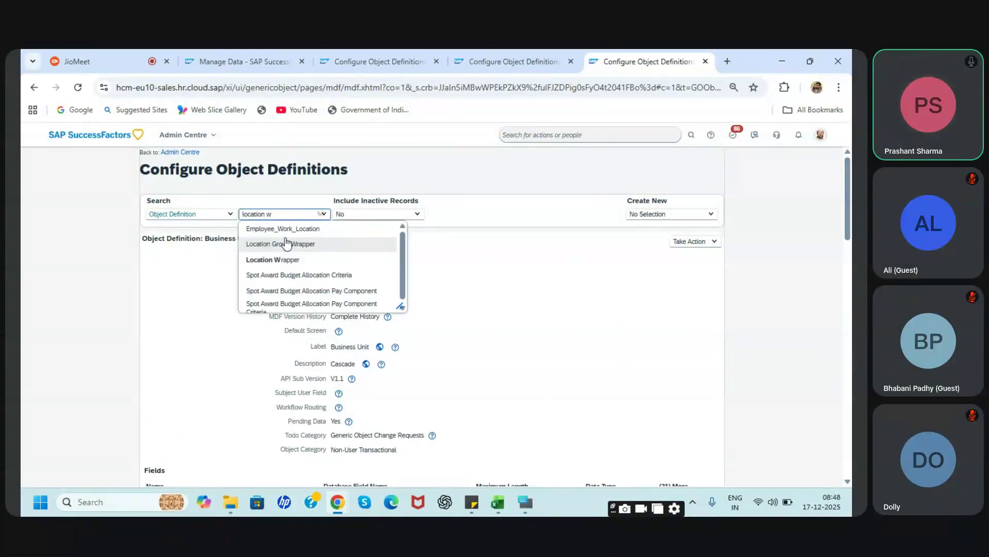
{"action": "left_click", "coordinate": [278, 258]}
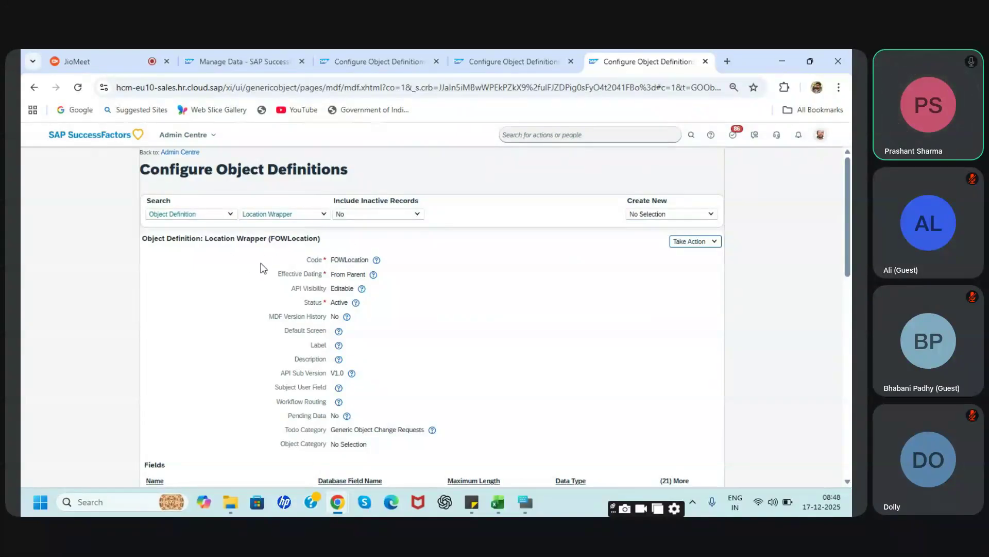
{"action": "left_click_drag", "start_coordinate": [270, 274], "coordinate": [379, 280]}
{"action": "left_click", "coordinate": [378, 274]}
{"action": "left_click", "coordinate": [522, 62]}
{"action": "left_click", "coordinate": [627, 55]}
Add an association named cust_Location to the Department definition with Location Wrapper as its destination object
{"action": "left_click", "coordinate": [361, 60]}
{"action": "double_click", "coordinate": [205, 343]}
{"action": "key", "text": "BackSpace"}
{"action": "type", "text": "Location"}
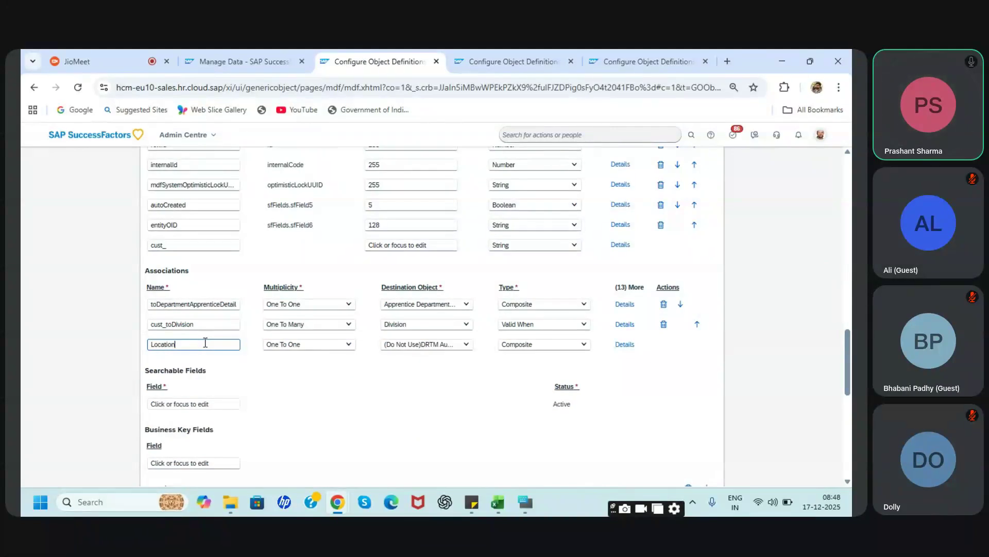
{"action": "left_click", "coordinate": [440, 342]}
{"action": "type", "text": "Location"}
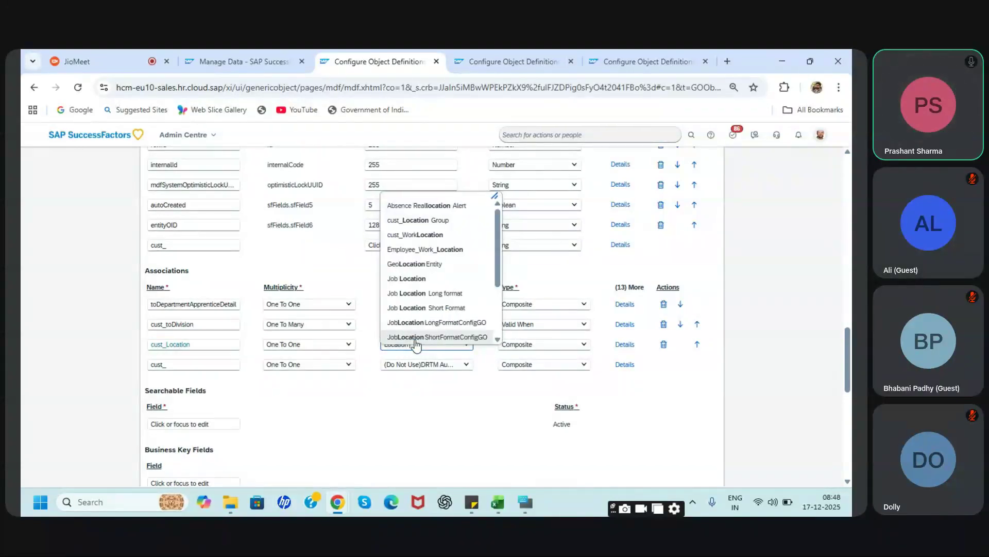
{"action": "type", "text": " w"}
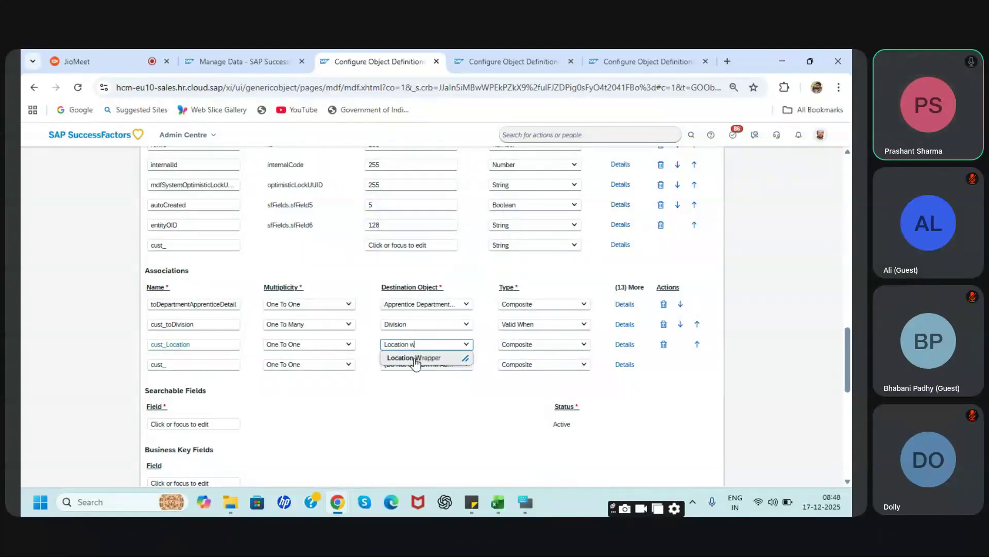
{"action": "left_click", "coordinate": [417, 360]}
Set the cust_Location association's type to Valid When and try to save the Department definition
{"action": "left_click", "coordinate": [585, 346]}
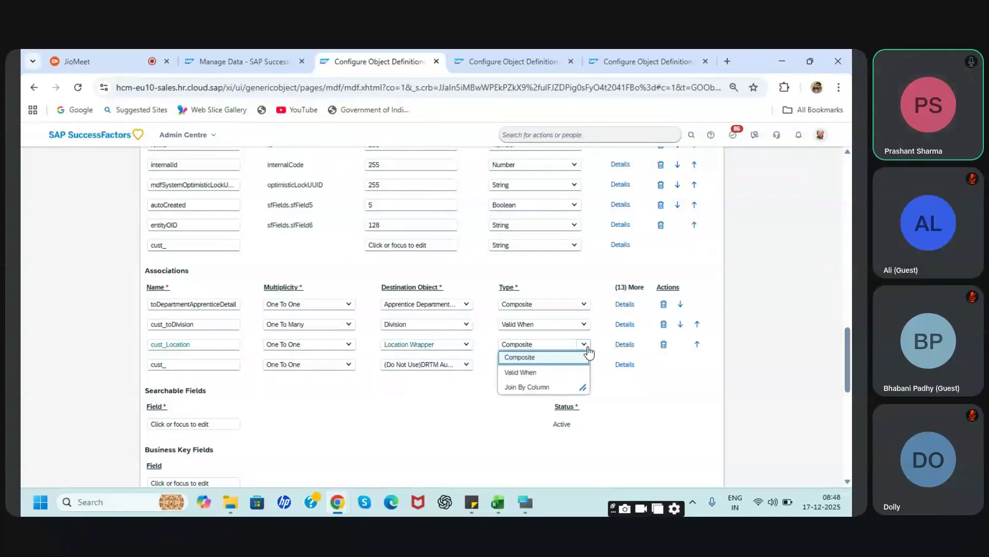
{"action": "left_click", "coordinate": [551, 373]}
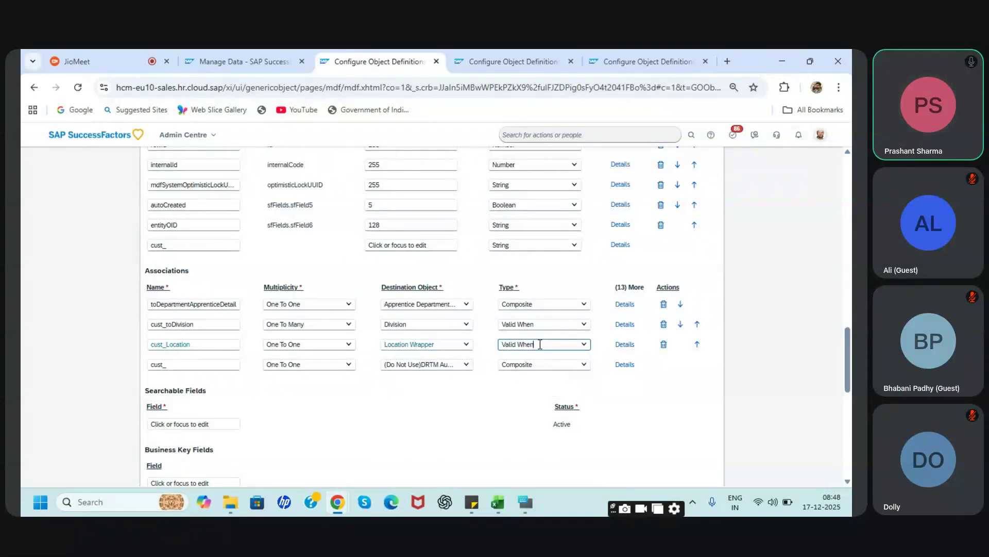
{"action": "scroll", "coordinate": [499, 404], "scroll_direction": "down", "scroll_amount": 10}
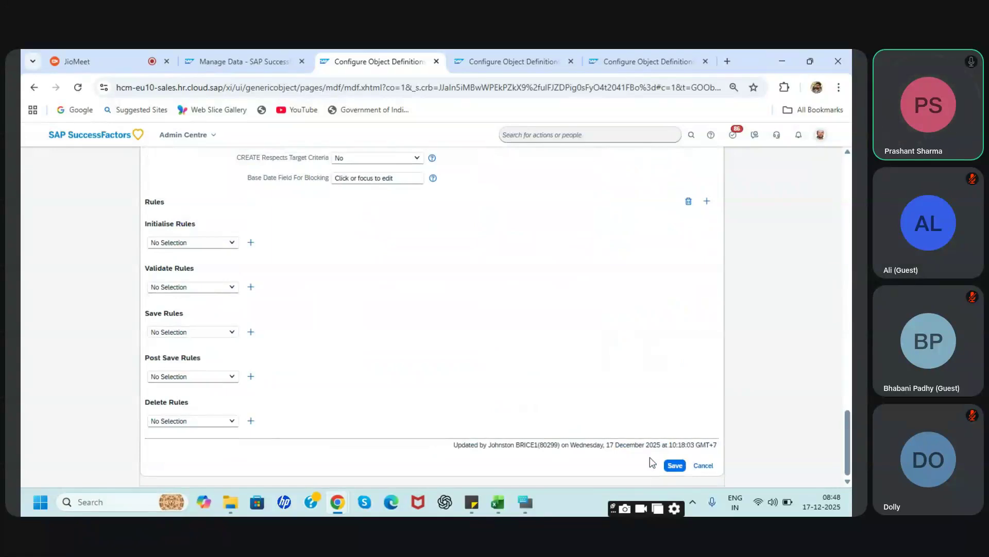
{"action": "left_click", "coordinate": [672, 466]}
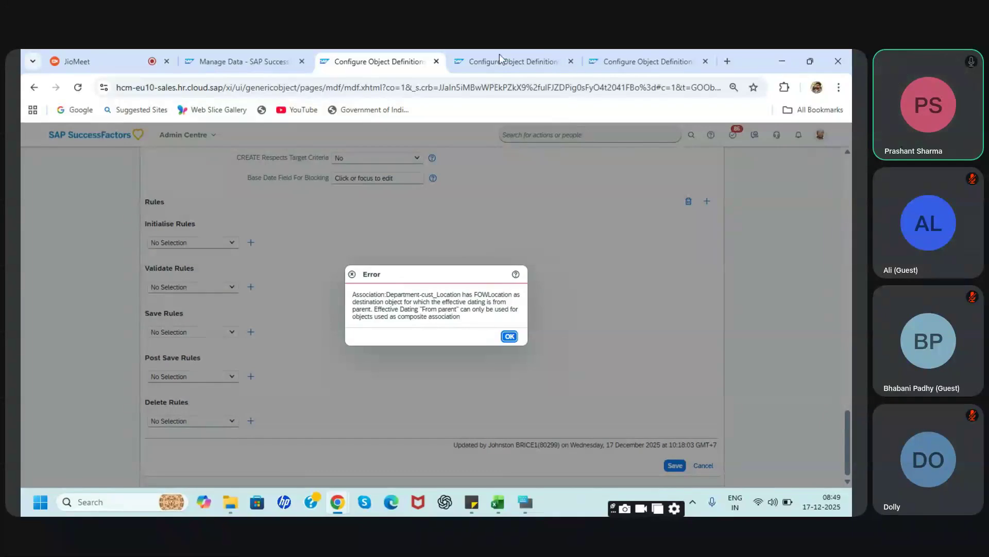
Compare the effective dating of the Legal Entity and Location Wrapper definitions, and return to the Department definition
{"action": "left_click", "coordinate": [515, 61]}
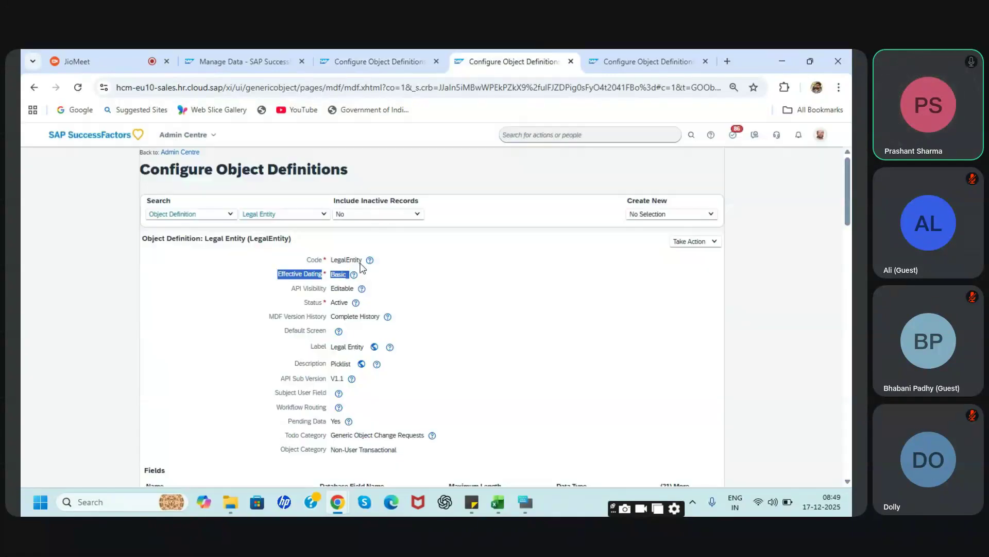
{"action": "left_click", "coordinate": [616, 60]}
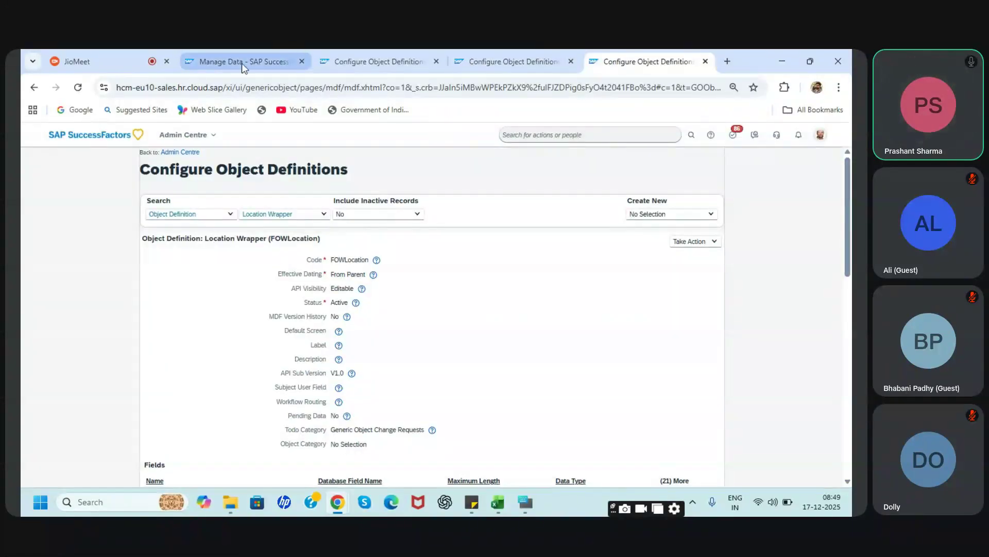
{"action": "left_click", "coordinate": [375, 58]}
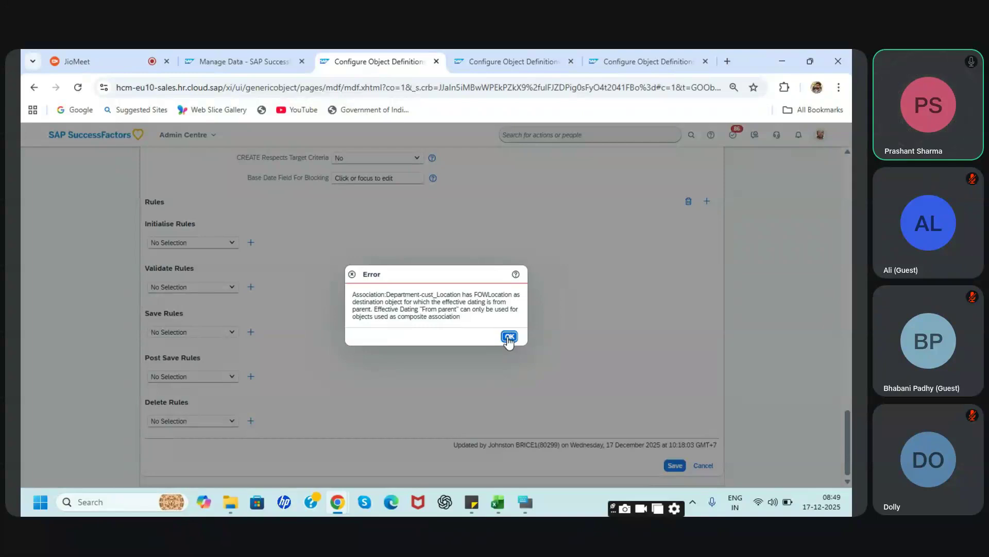
Change the cust_Location association's type to Composite and save the Department definition
{"action": "left_click", "coordinate": [510, 337]}
{"action": "scroll", "coordinate": [586, 267], "scroll_direction": "up", "scroll_amount": 10}
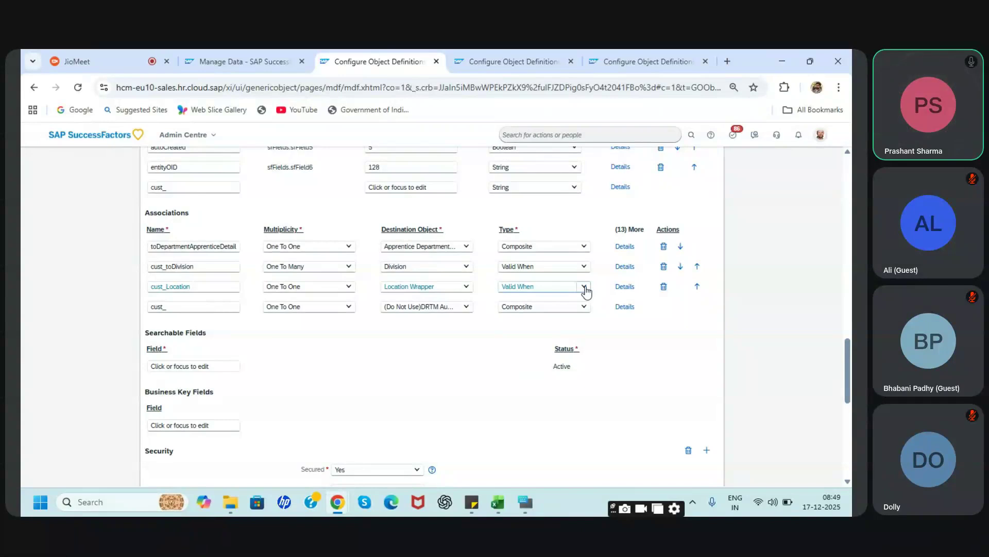
{"action": "left_click", "coordinate": [585, 287]}
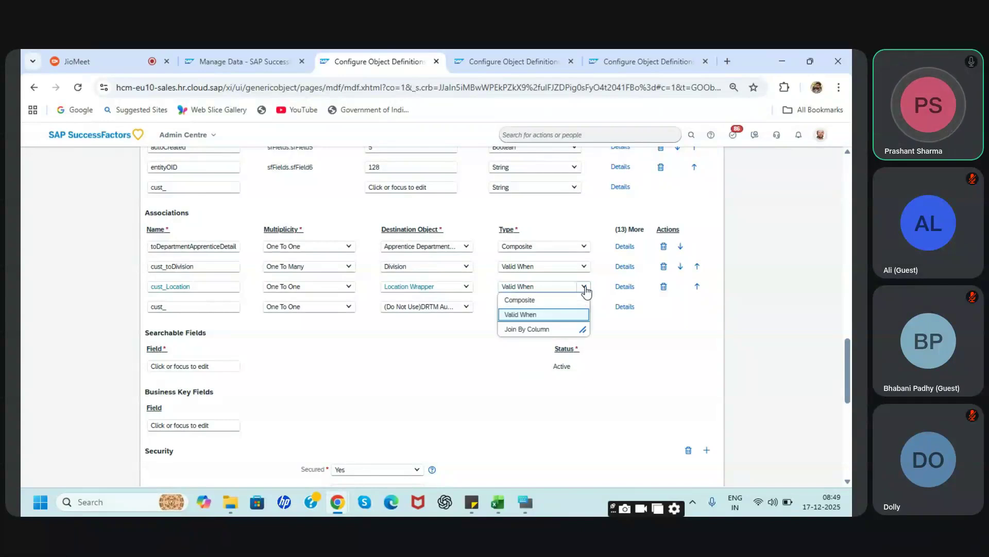
{"action": "left_click", "coordinate": [551, 301]}
{"action": "scroll", "coordinate": [512, 331], "scroll_direction": "down", "scroll_amount": 10}
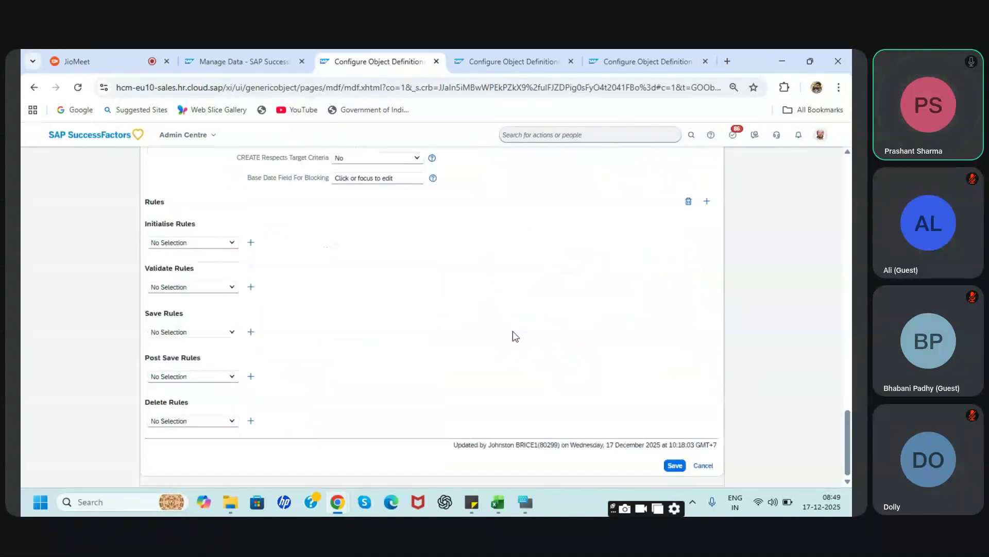
{"action": "left_click", "coordinate": [669, 466]}
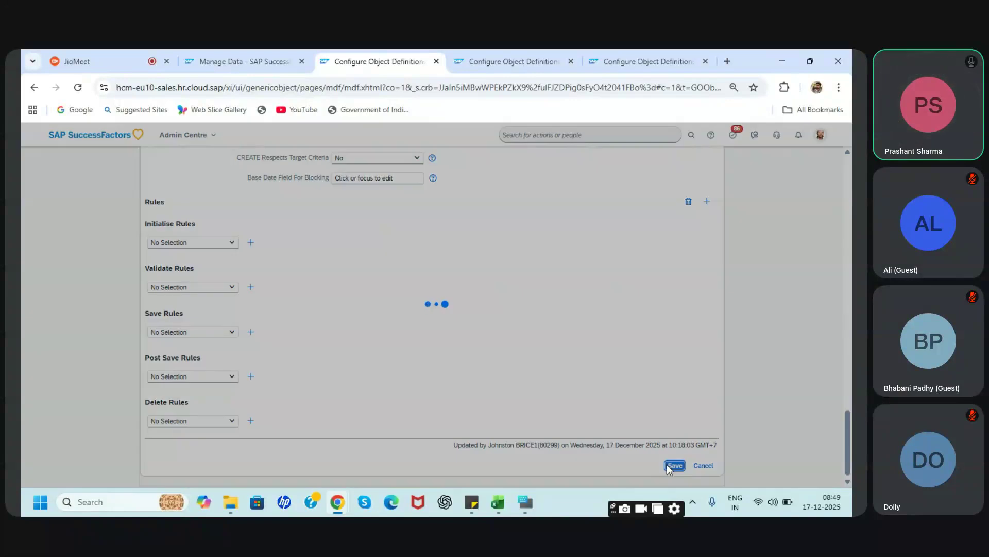
Recheck the Location Wrapper's effective dating, and reload the new Department record form in Manage Data to examine its association fields
{"action": "left_click", "coordinate": [645, 62]}
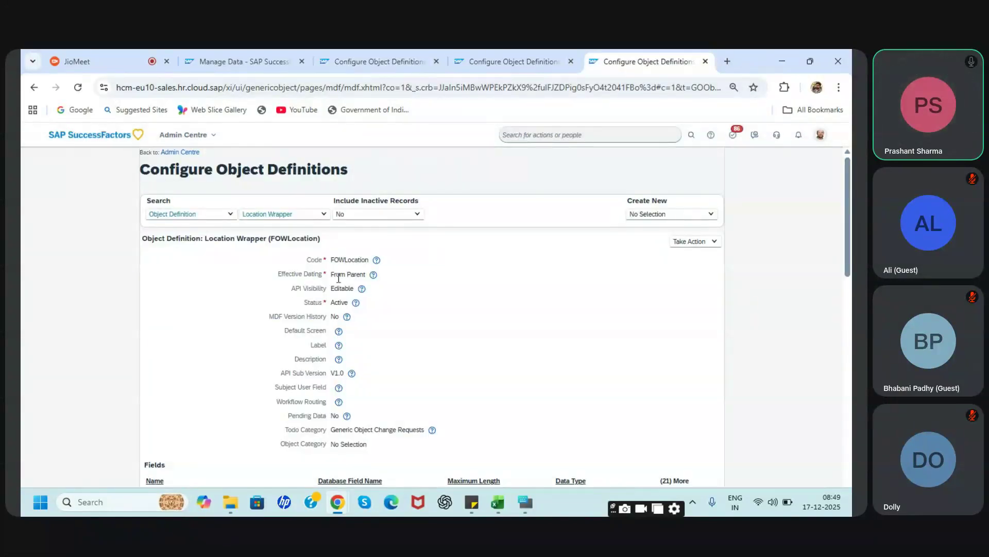
{"action": "left_click", "coordinate": [361, 50]}
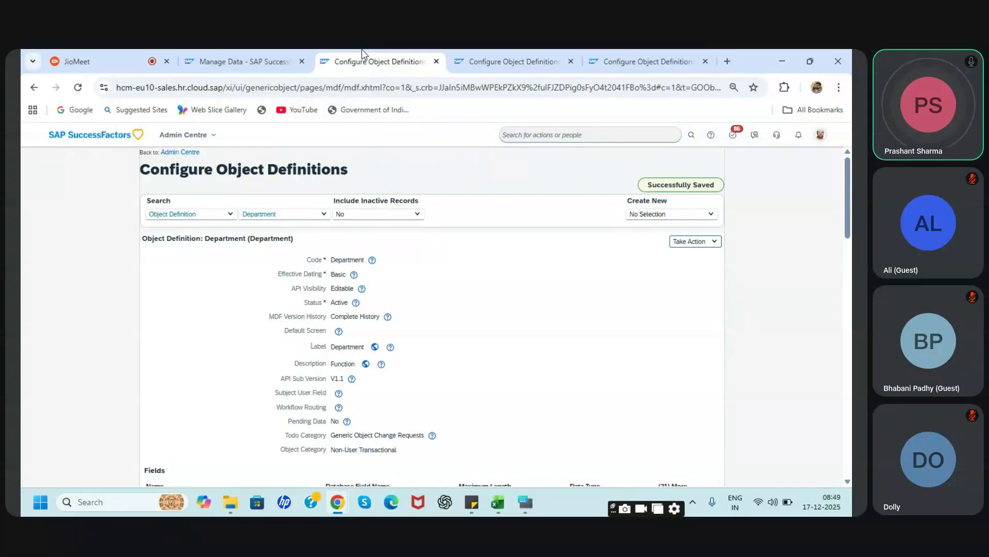
{"action": "left_click", "coordinate": [221, 58]}
{"action": "left_click", "coordinate": [77, 87]}
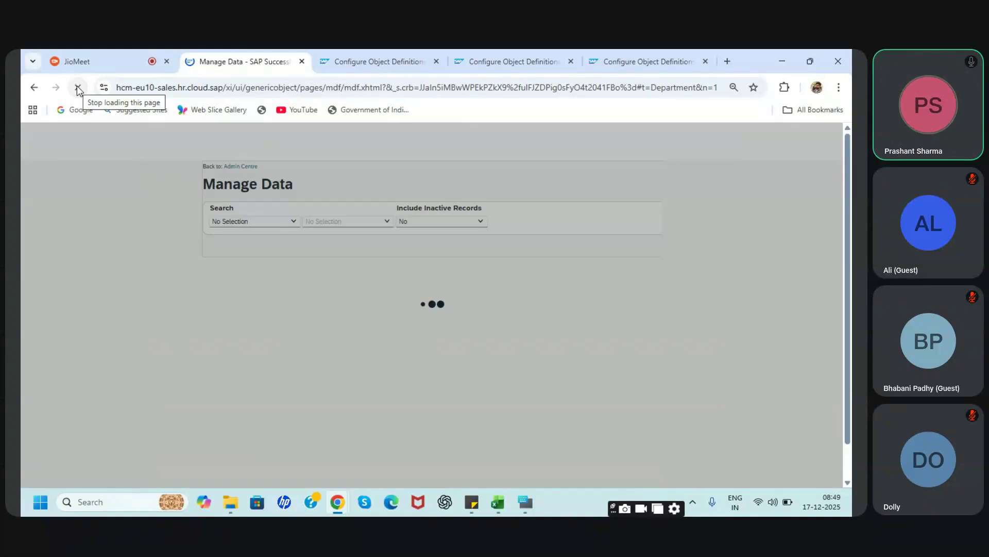
{"action": "left_click", "coordinate": [84, 60]}
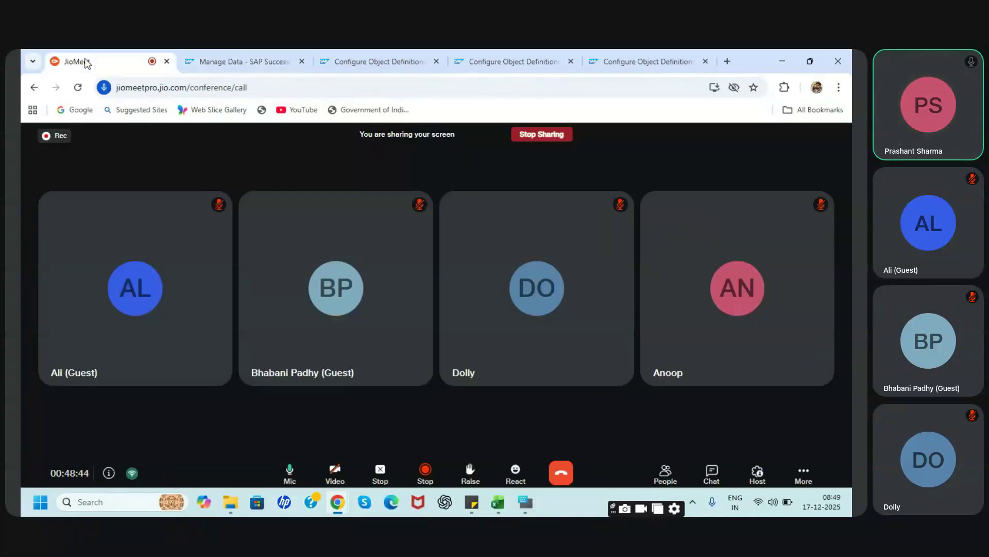
{"action": "left_click", "coordinate": [231, 52]}
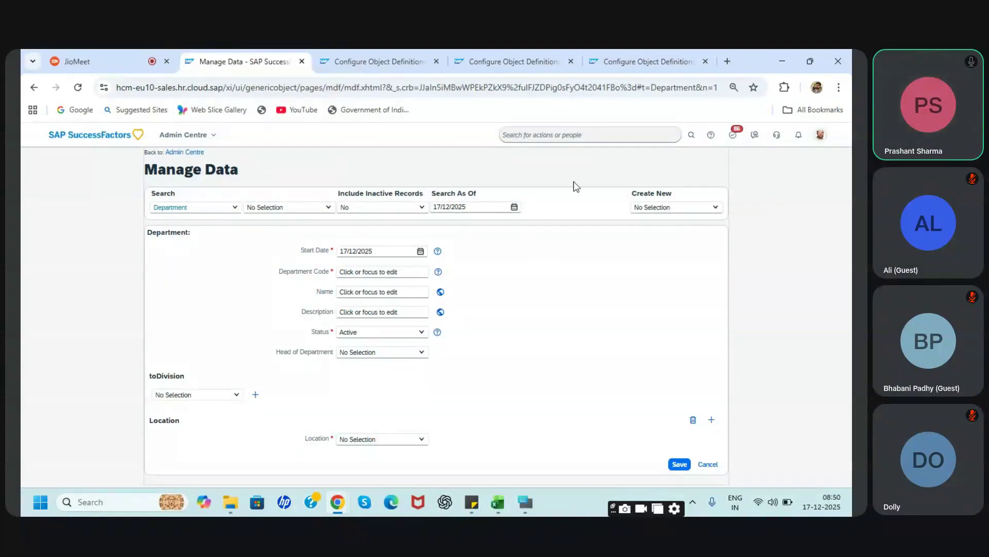
Delete the cust_Location association from the Department definition through a correction, save, and confirm removing its associated data
{"action": "left_click", "coordinate": [383, 61]}
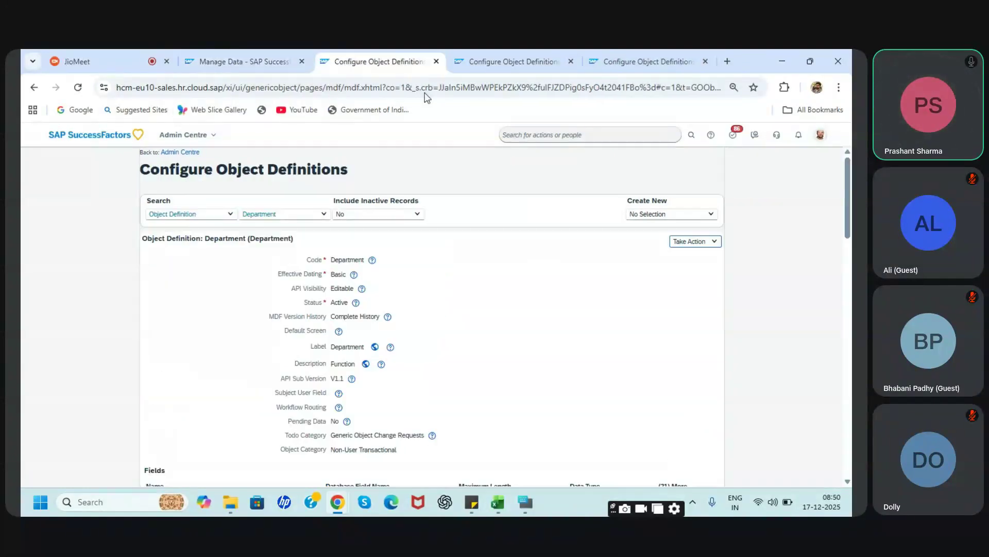
{"action": "left_click", "coordinate": [714, 243]}
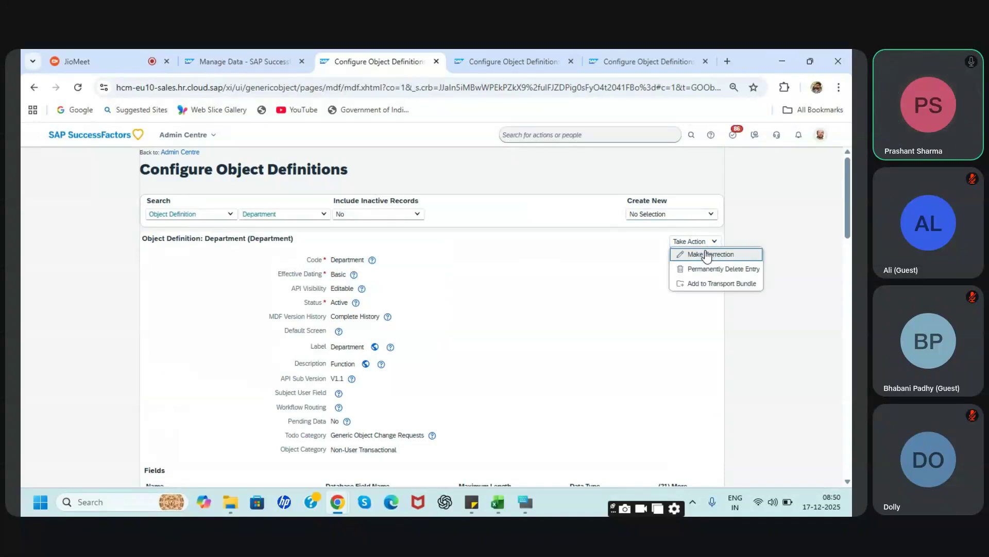
{"action": "left_click", "coordinate": [707, 255]}
{"action": "scroll", "coordinate": [558, 369], "scroll_direction": "down", "scroll_amount": 15}
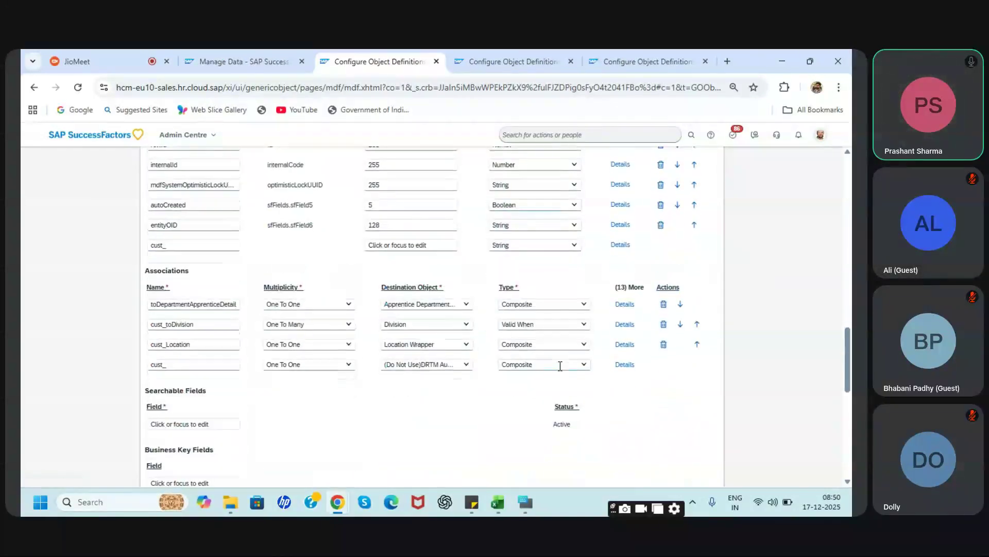
{"action": "left_click", "coordinate": [663, 345]}
{"action": "scroll", "coordinate": [559, 427], "scroll_direction": "down", "scroll_amount": 10}
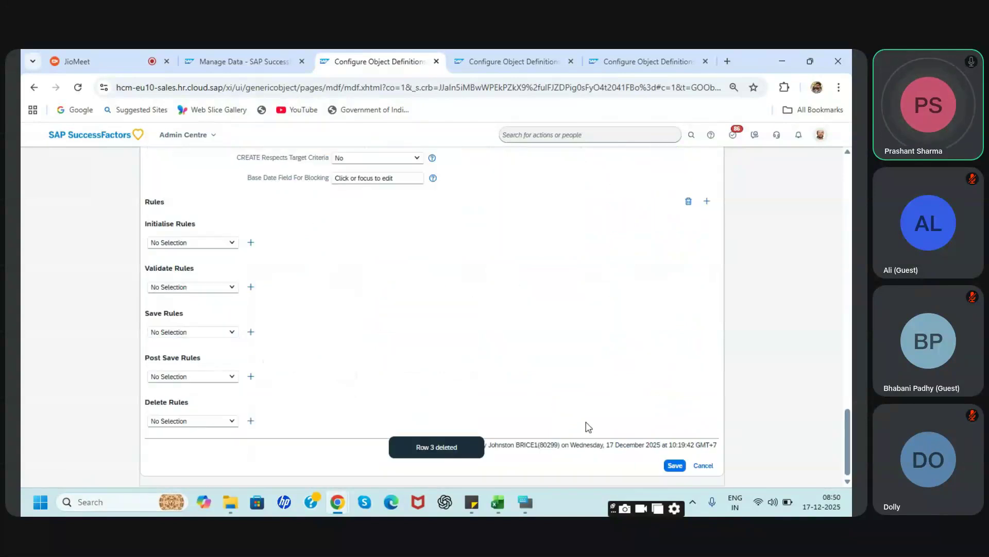
{"action": "left_click", "coordinate": [670, 466]}
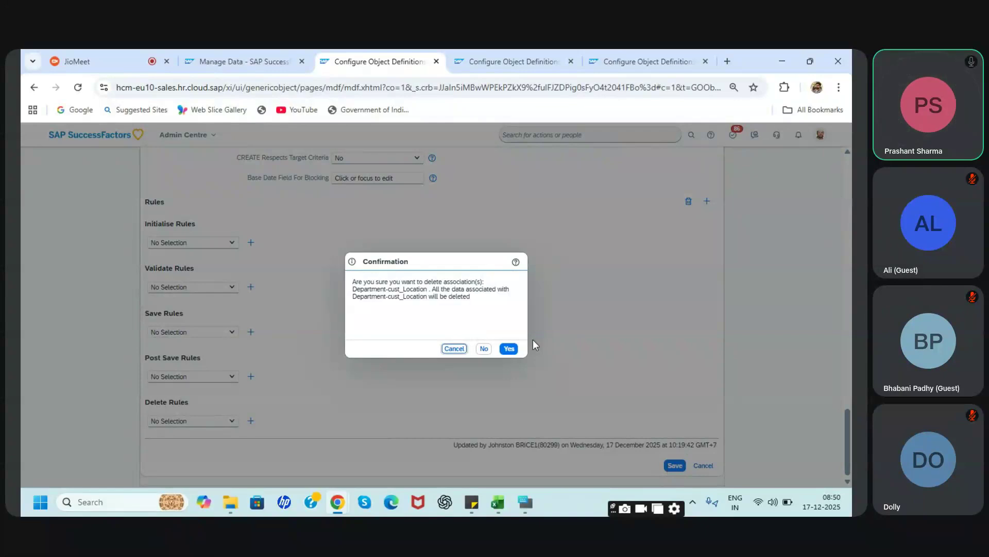
{"action": "left_click", "coordinate": [513, 348]}
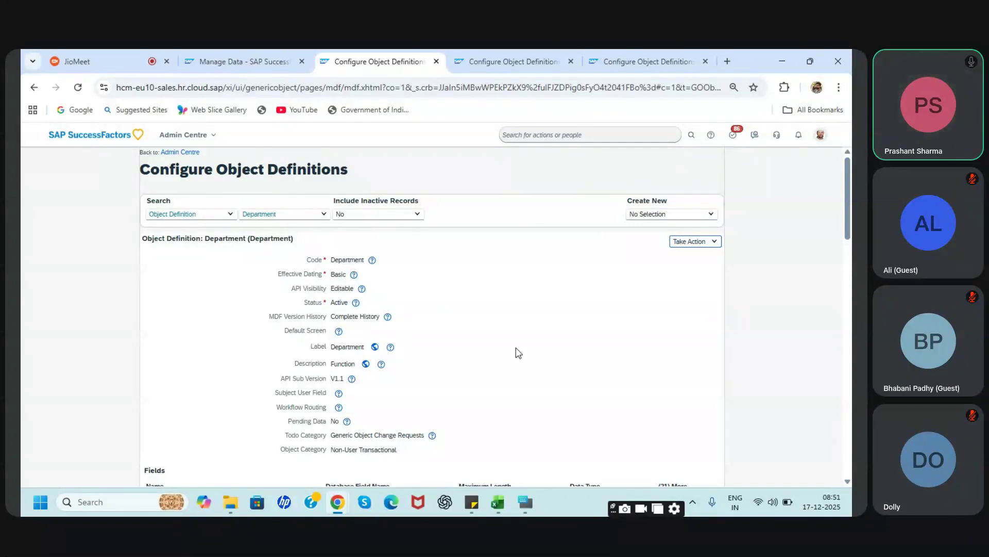
{"action": "left_click", "coordinate": [100, 58]}
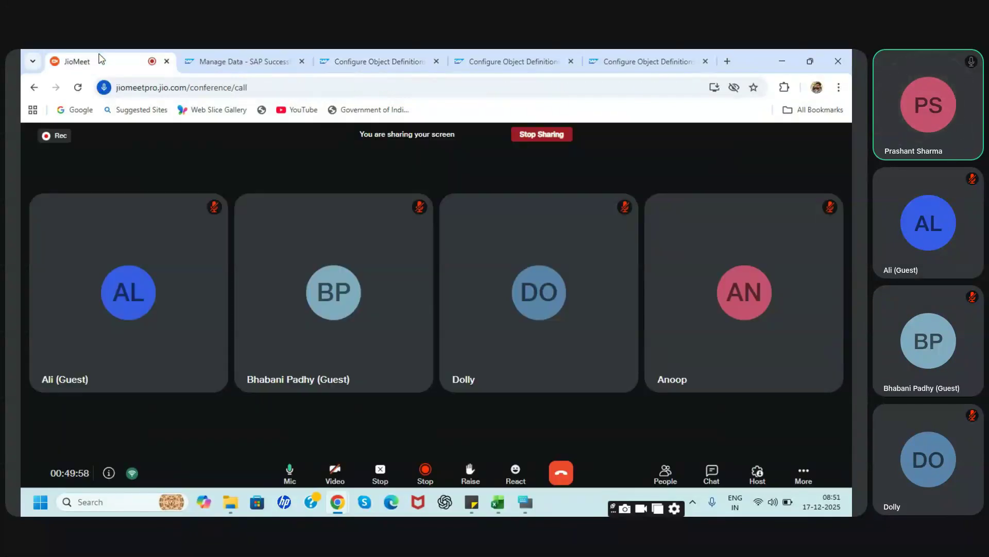